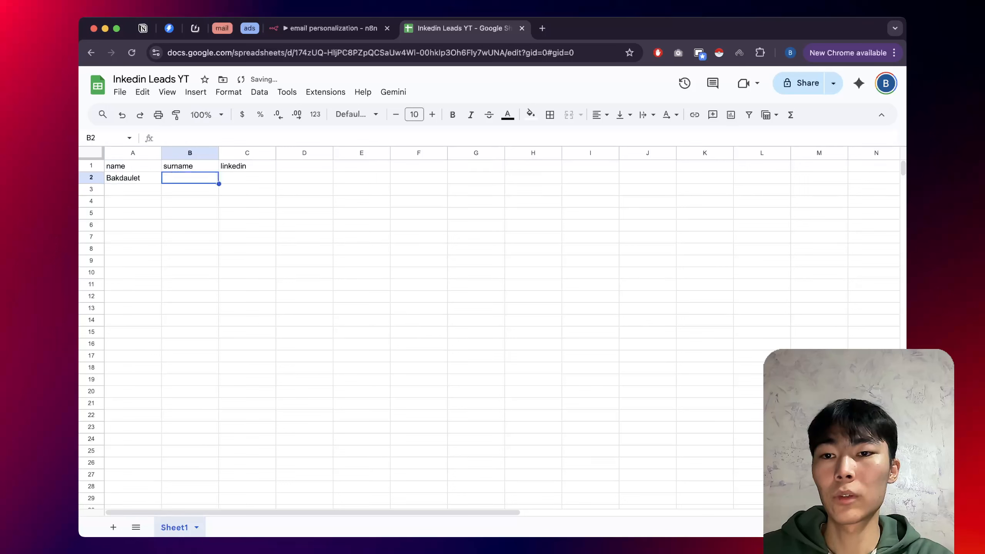
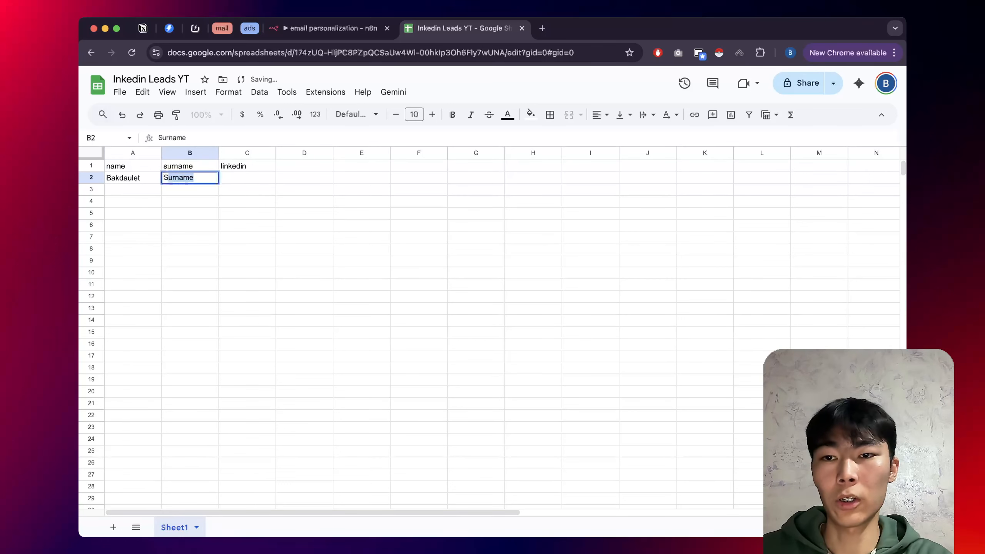
Enter the lead's surname in cell B2, discarding the autocomplete suggestion.
{"action": "key", "text": "BackSpace"}
{"action": "key", "text": "BackSpace"}
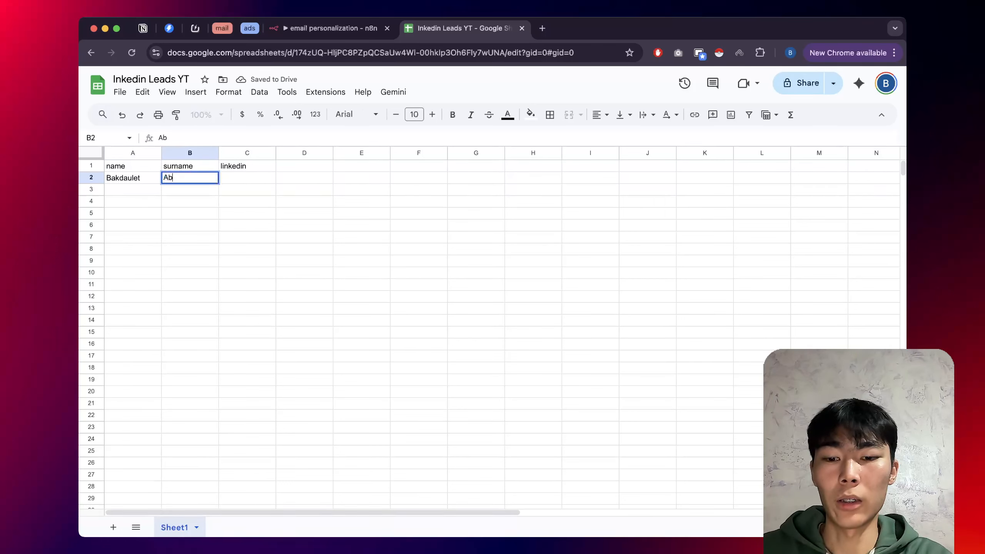
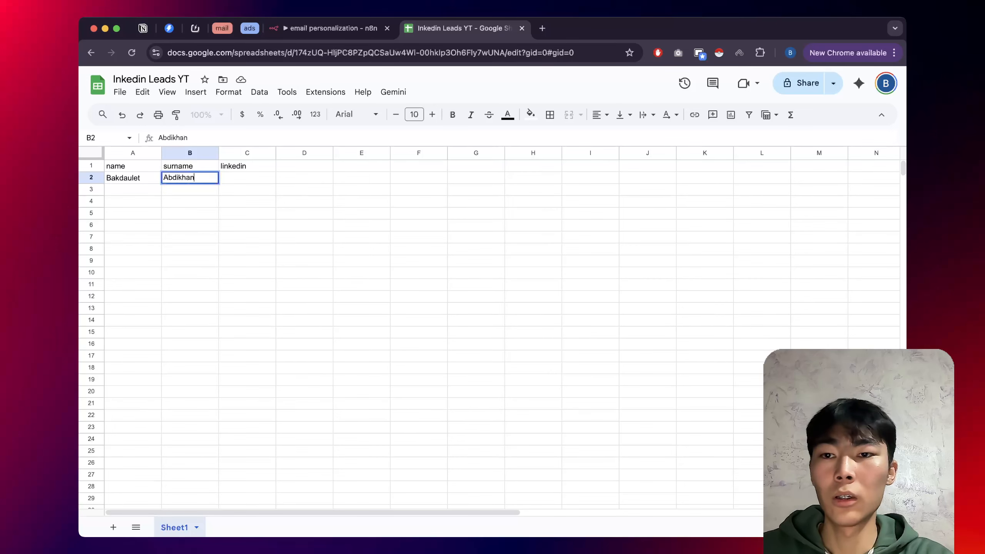
{"action": "key", "text": "Tab"}
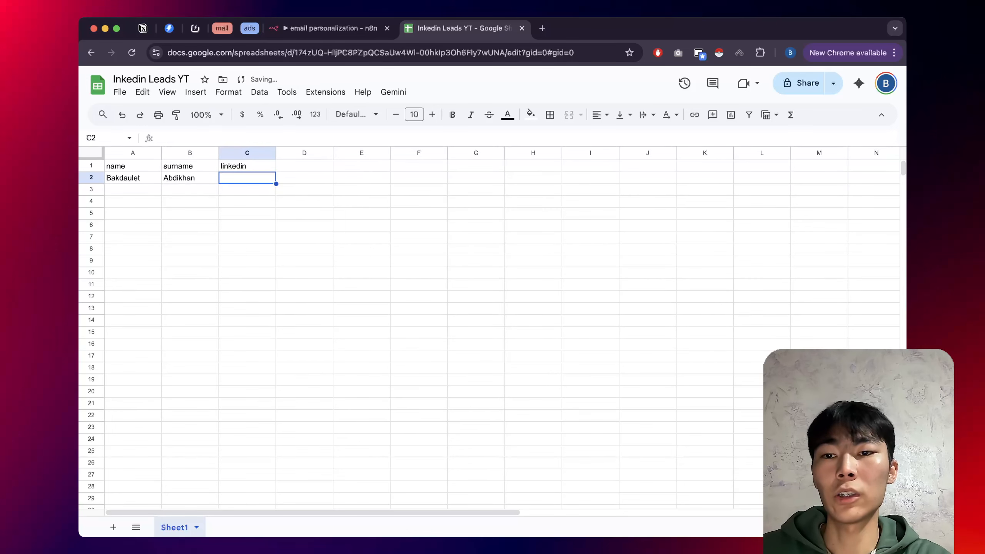
Paste the lead's LinkedIn profile URL into C2 and widen column C to fit it.
{"action": "left_click", "coordinate": [541, 28]}
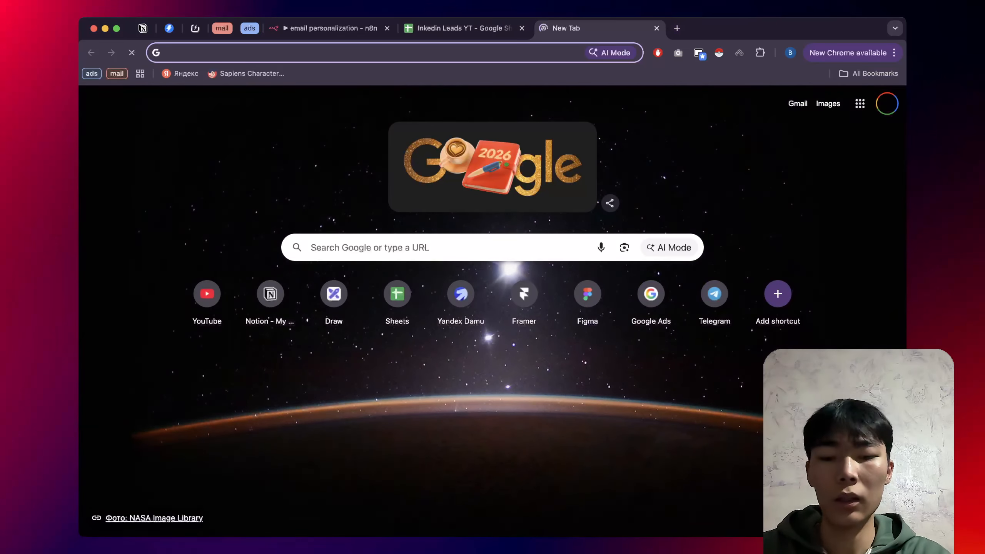
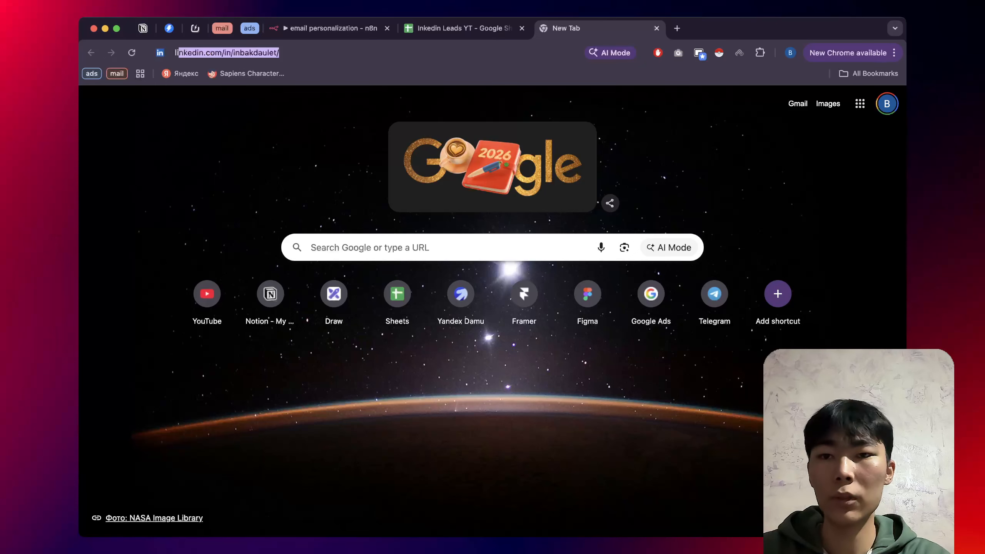
{"action": "key", "text": "Right"}
{"action": "key", "text": "super+a"}
{"action": "key", "text": "super+c"}
{"action": "left_click", "coordinate": [335, 29]}
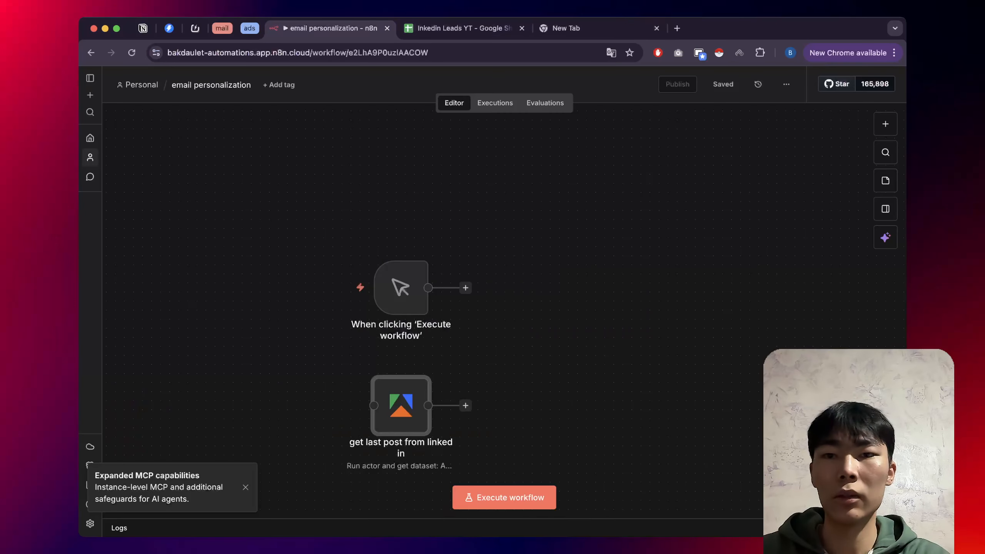
{"action": "left_click", "coordinate": [461, 28]}
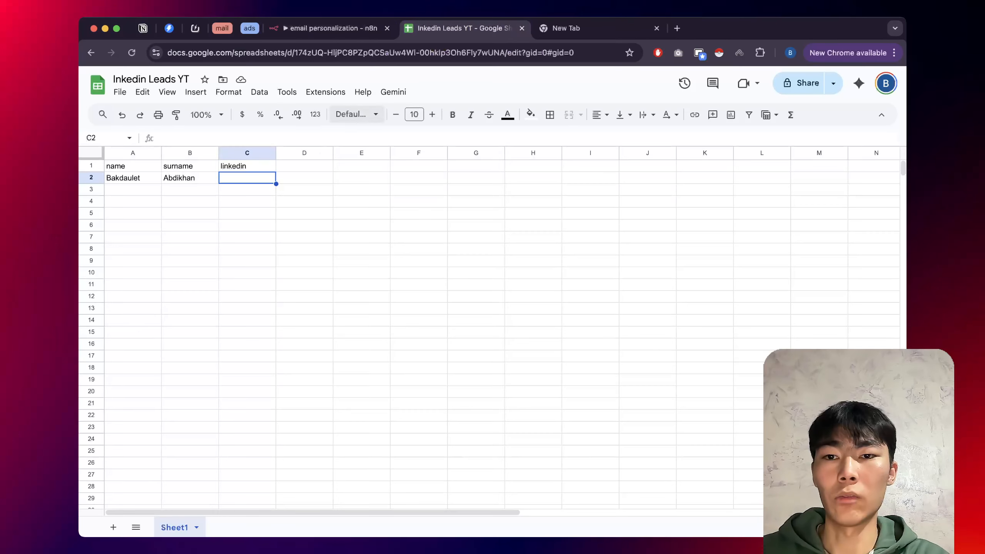
{"action": "key", "text": "super+v"}
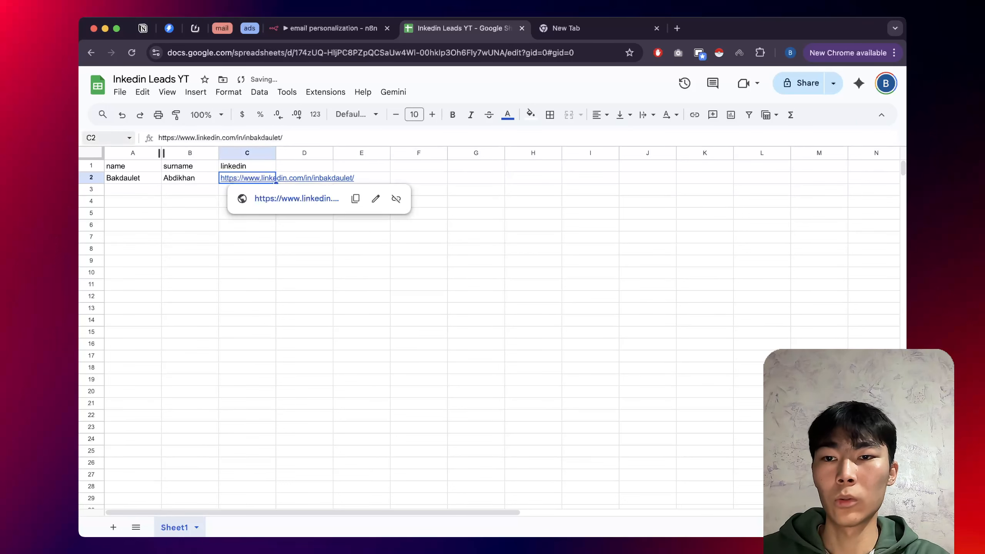
{"action": "left_click_drag", "start_coordinate": [276, 152], "coordinate": [360, 152]}
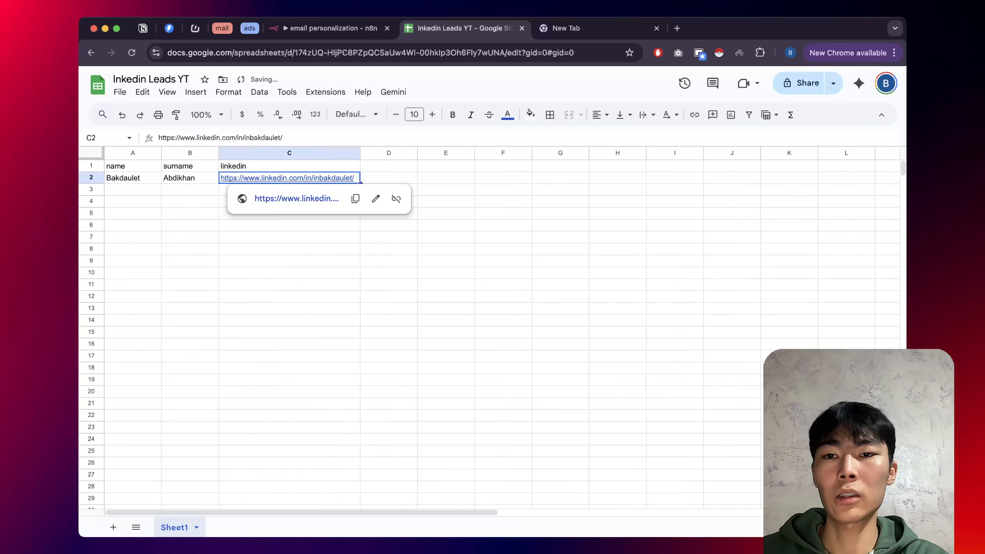
Rename the Sheet1 tab to 'leads'.
{"action": "left_click", "coordinate": [289, 237]}
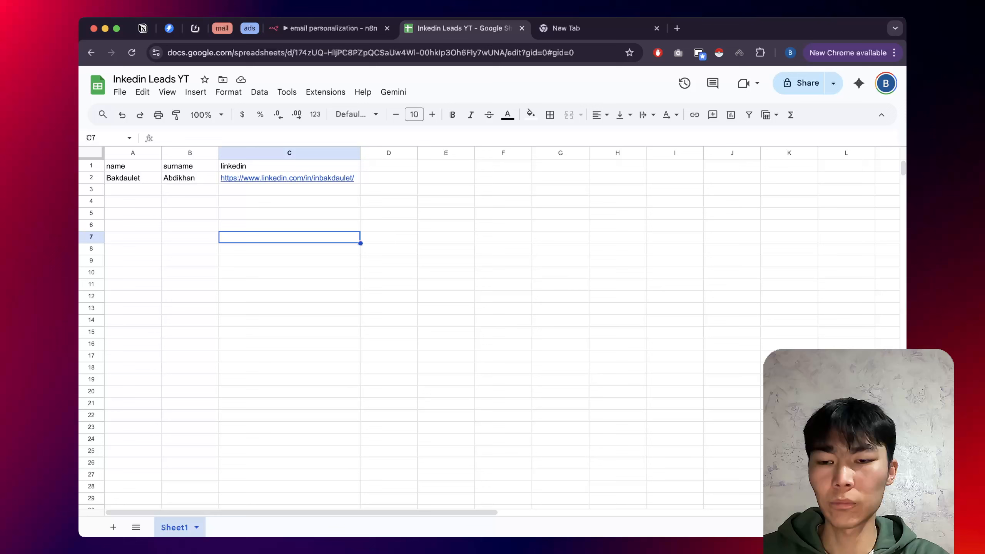
{"action": "double_click", "coordinate": [174, 527]}
{"action": "type", "text": "leads"}
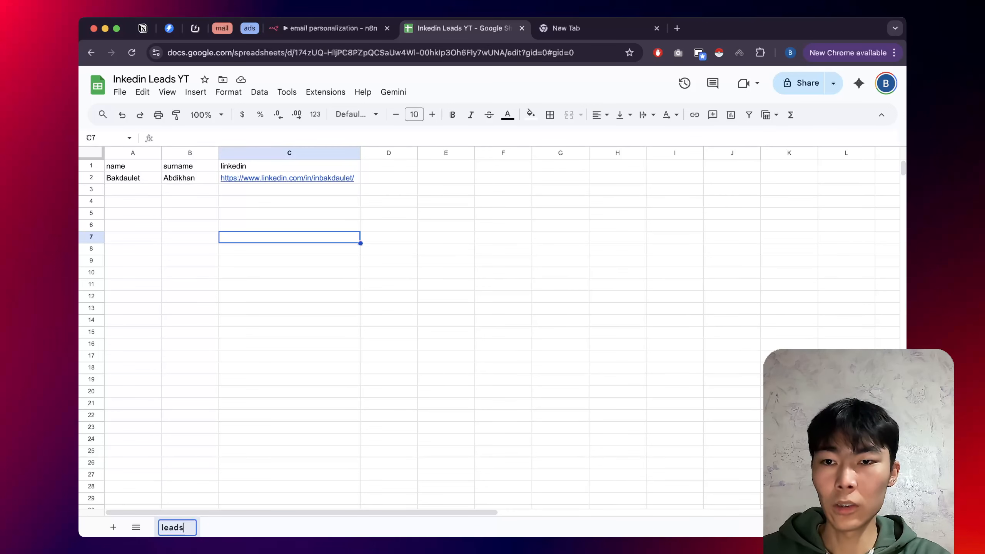
{"action": "left_click", "coordinate": [132, 178]}
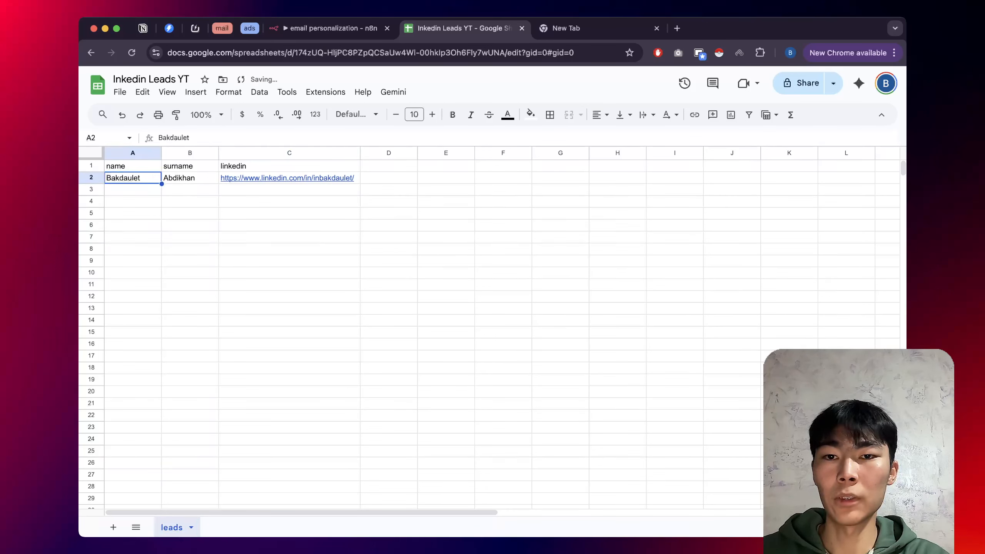
Try filling the lead's row down to row 27, then undo it.
{"action": "left_click_drag", "start_coordinate": [132, 178], "coordinate": [289, 178]}
{"action": "left_click_drag", "start_coordinate": [360, 184], "coordinate": [361, 478]}
{"action": "scroll", "coordinate": [489, 334], "scroll_direction": "down", "scroll_amount": 2}
{"action": "scroll", "coordinate": [488, 334], "scroll_direction": "up", "scroll_amount": 2}
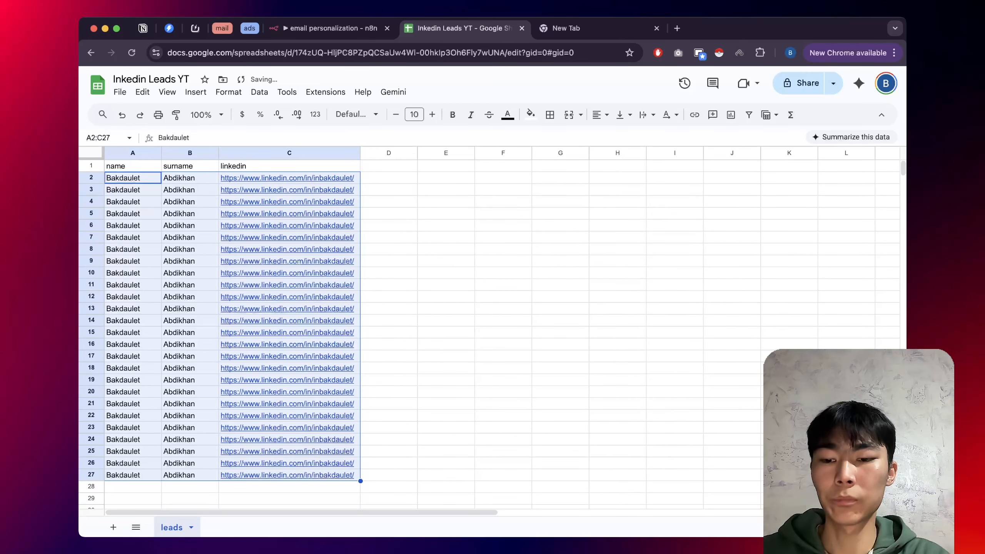
{"action": "key", "text": "ctrl+z"}
{"action": "left_click", "coordinate": [388, 261]}
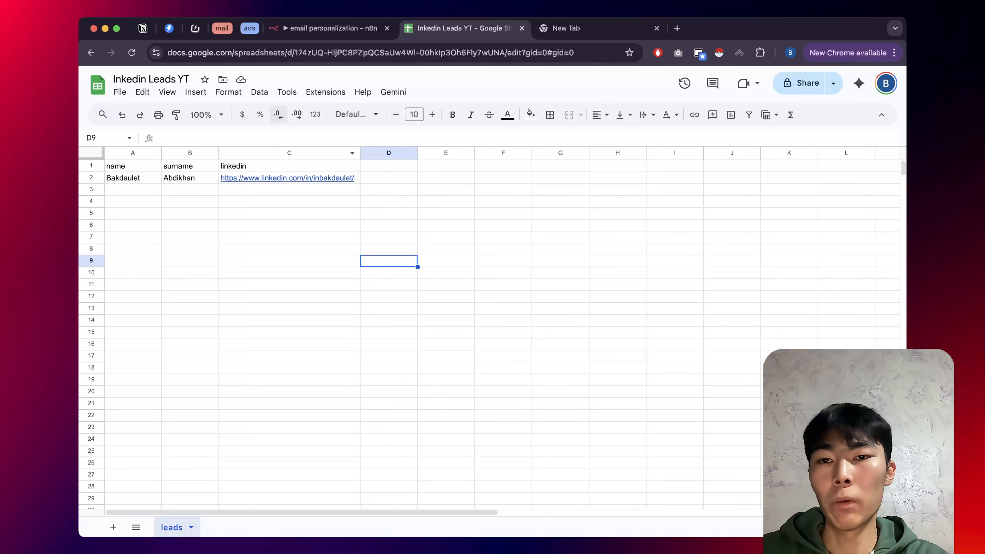
Enter 'C' in cell D1, then clear it again.
{"action": "left_click", "coordinate": [388, 167]}
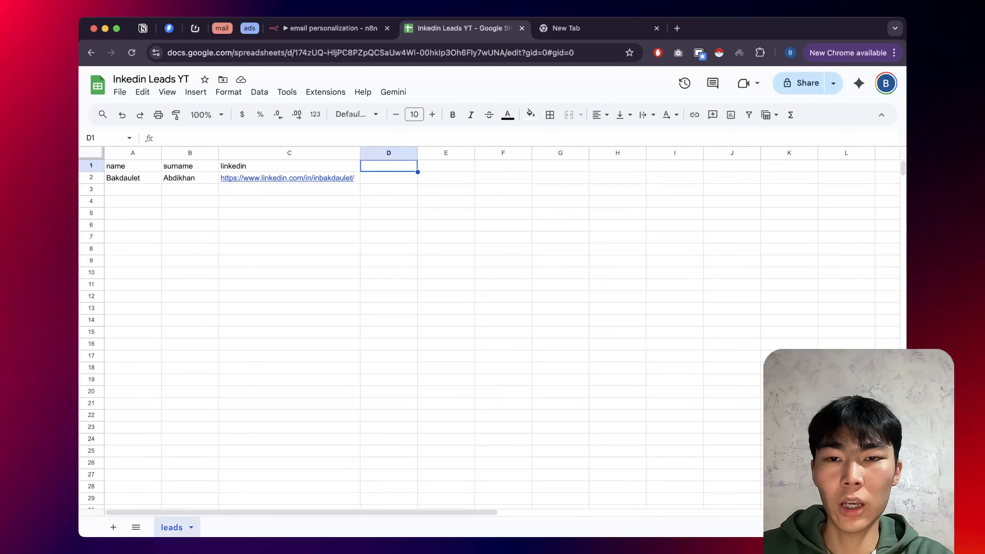
{"action": "type", "text": "C"}
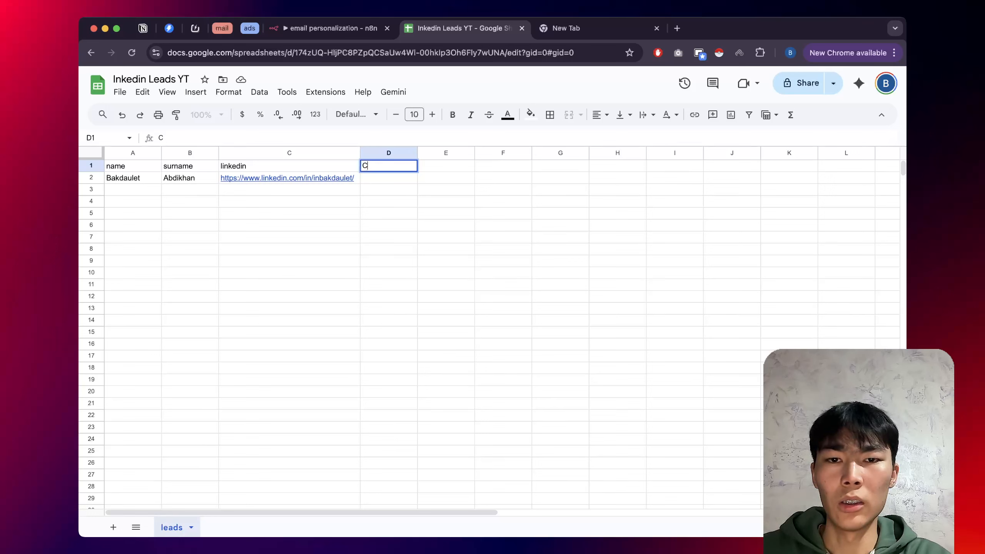
{"action": "key", "text": "Return"}
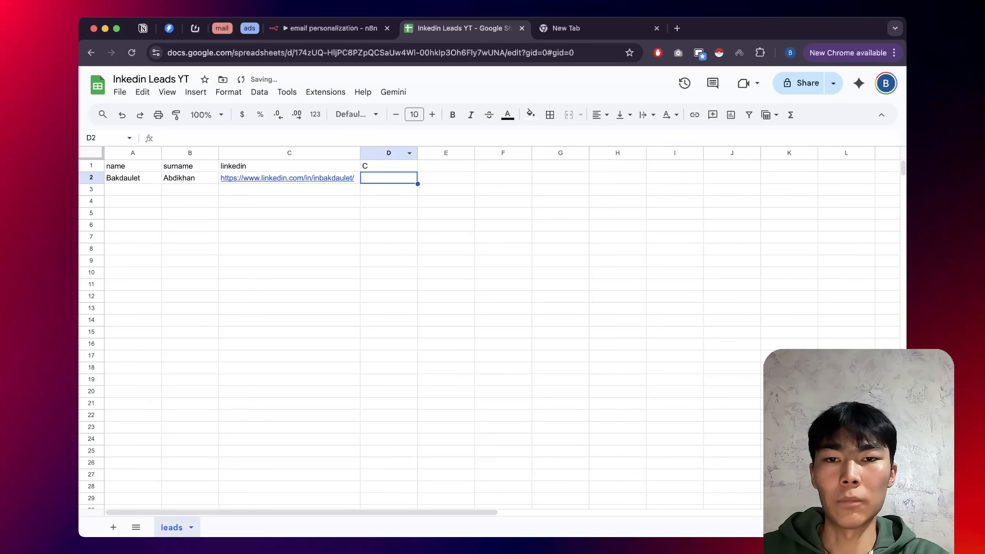
{"action": "left_click", "coordinate": [389, 153]}
{"action": "left_click", "coordinate": [388, 167]}
{"action": "key", "text": "BackSpace"}
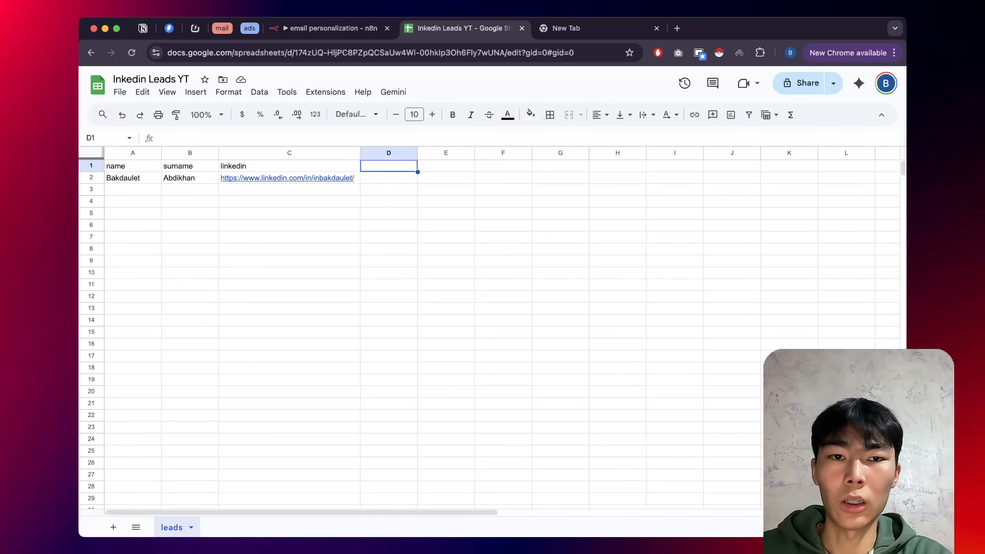
{"action": "key", "text": "BackSpace"}
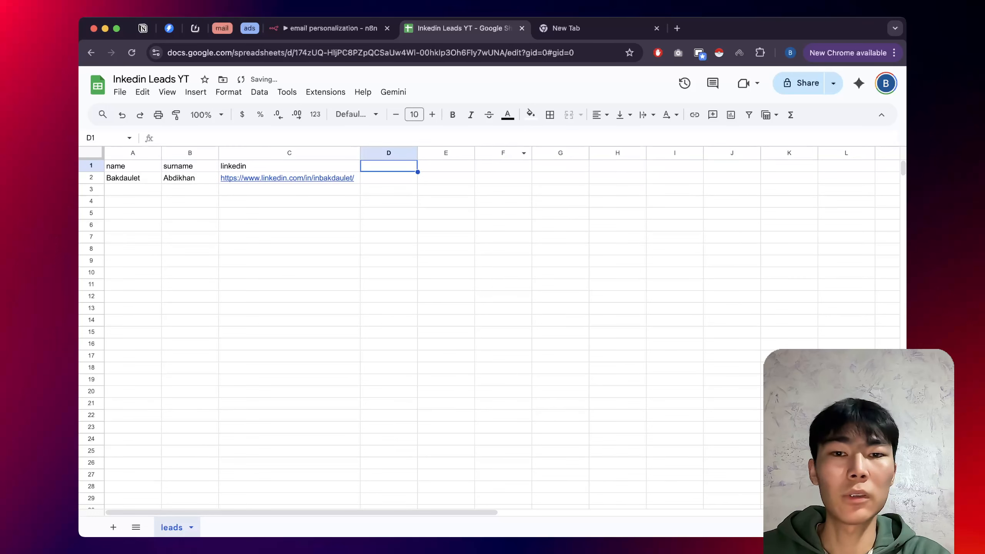
Select the name, surname and linkedin columns, then go back to the n8n workflow.
{"action": "left_click", "coordinate": [133, 153]}
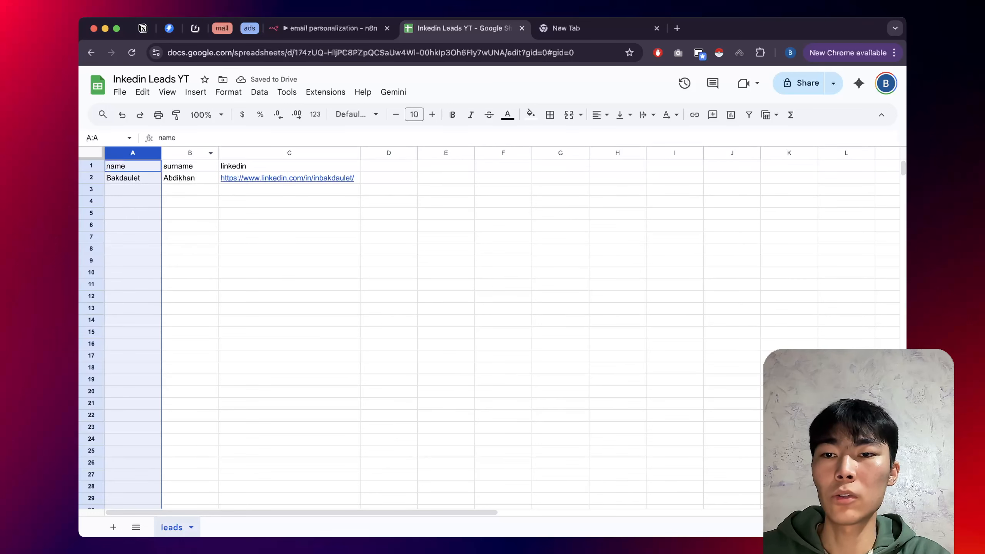
{"action": "left_click", "coordinate": [190, 153]}
{"action": "left_click", "coordinate": [290, 153]}
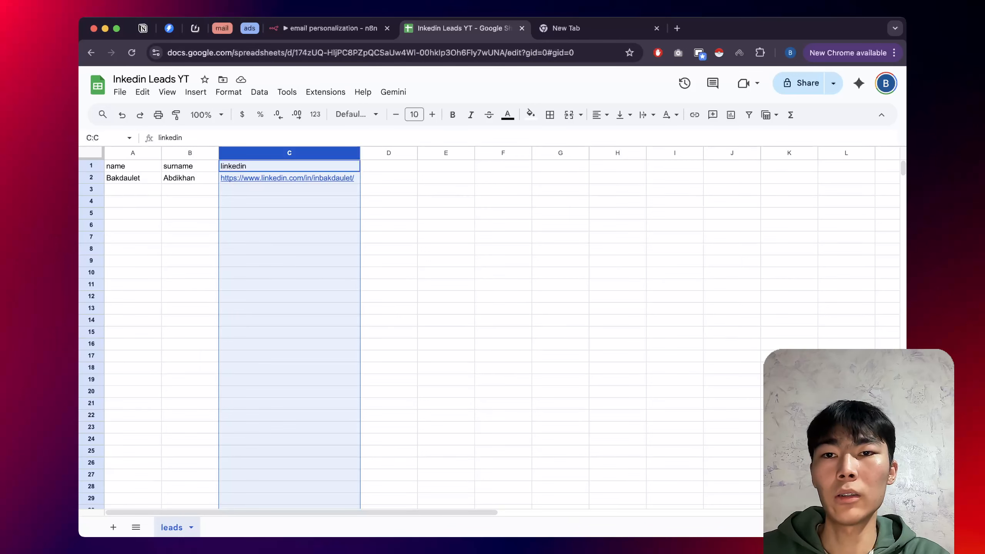
{"action": "key", "text": "ctrl+shift+Tab"}
{"action": "scroll", "coordinate": [297, 220], "scroll_direction": "right", "scroll_amount": 4}
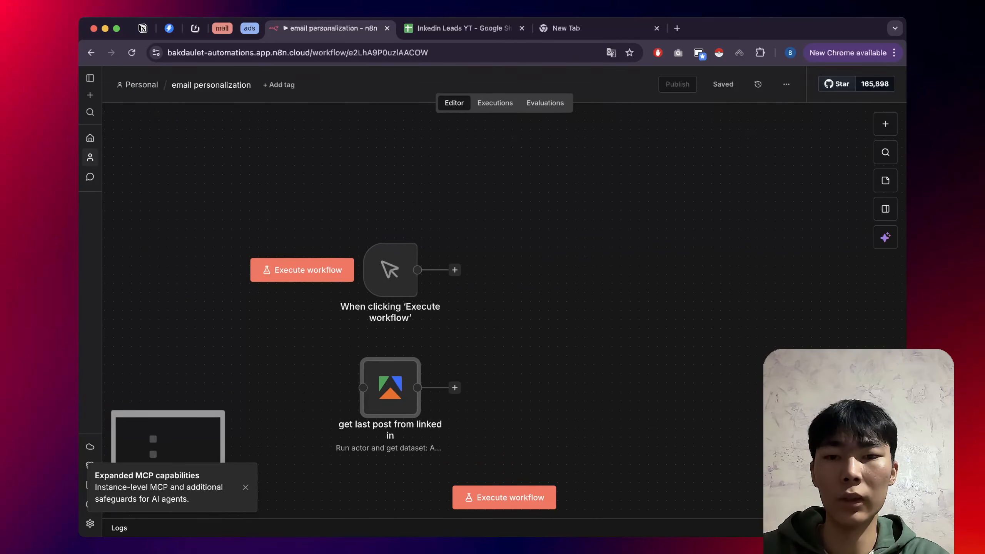
Add a Google Sheets 'Get row(s) in sheet' node found by searching 'sheets'.
{"action": "key", "text": "Tab"}
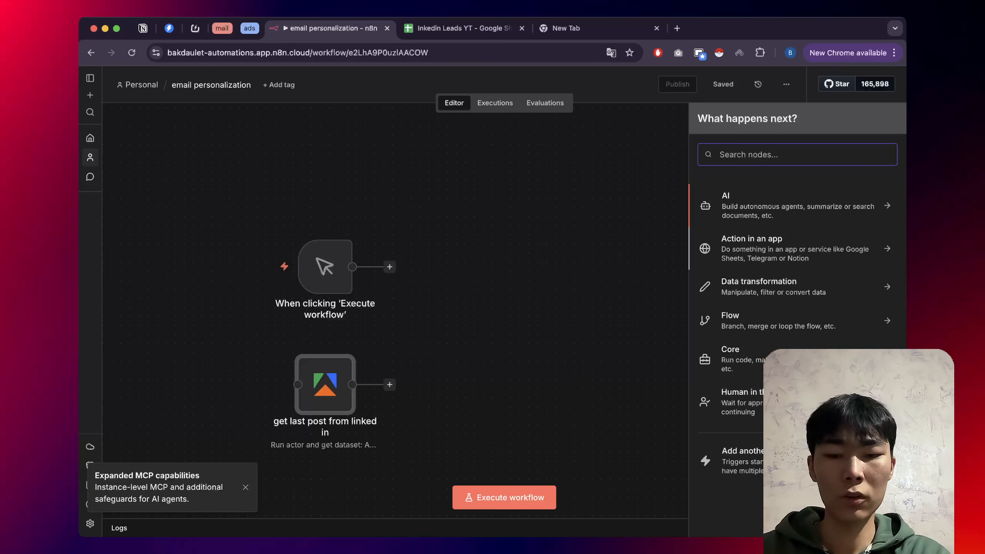
{"action": "type", "text": "sh"}
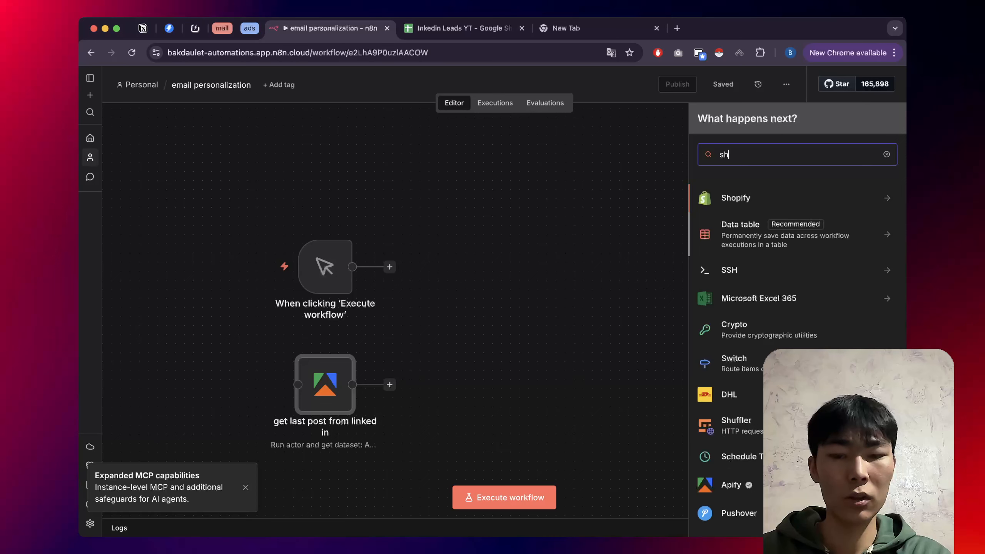
{"action": "type", "text": "eets"}
{"action": "key", "text": "Return"}
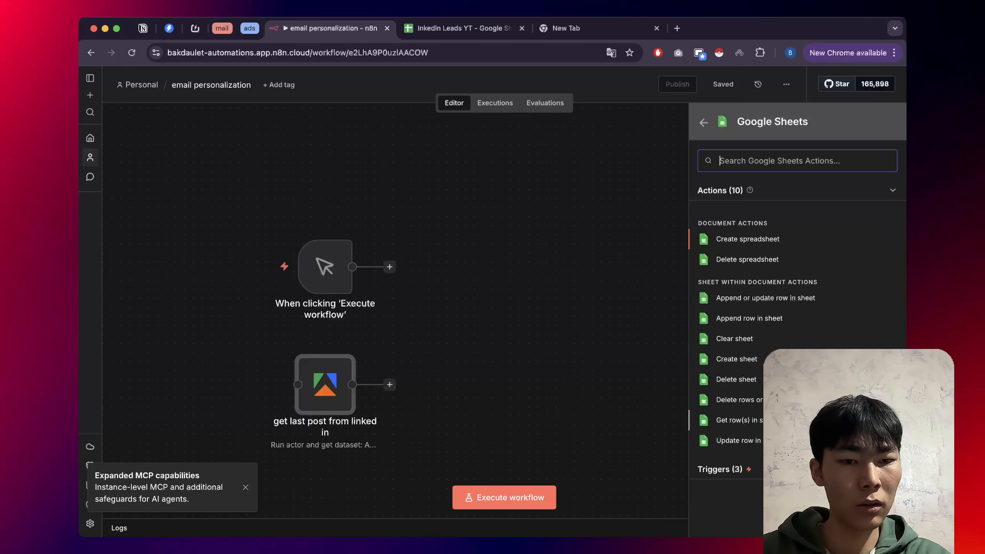
{"action": "left_click", "coordinate": [739, 421]}
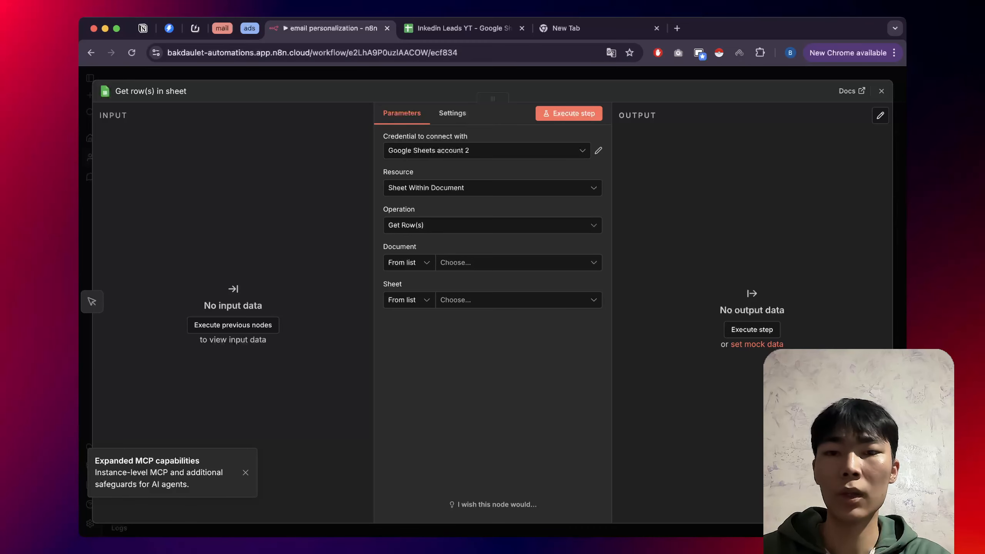
{"action": "key", "text": "Escape"}
Reopen the sheet node and abandon creating a new Google Sheets credential without connecting.
{"action": "double_click", "coordinate": [409, 263]}
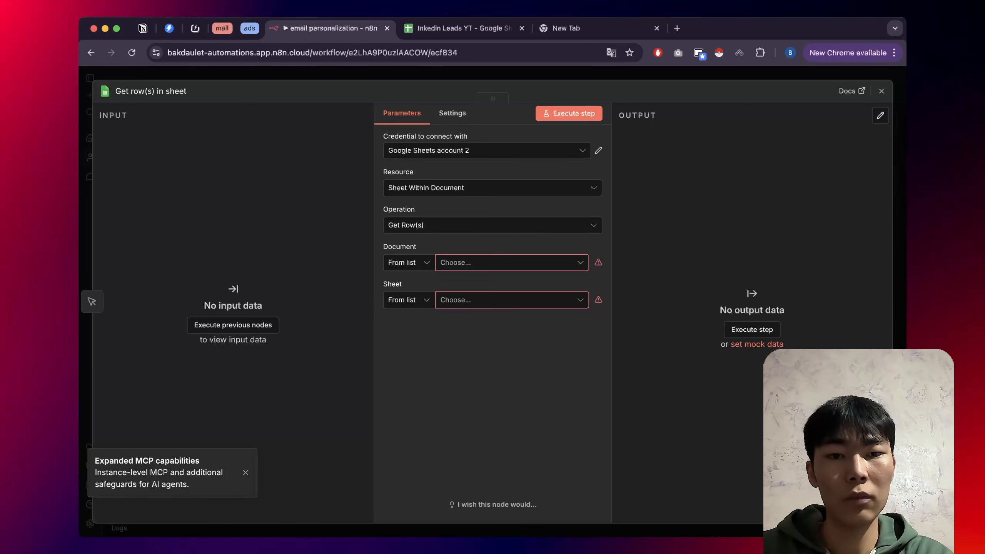
{"action": "left_click", "coordinate": [598, 151]}
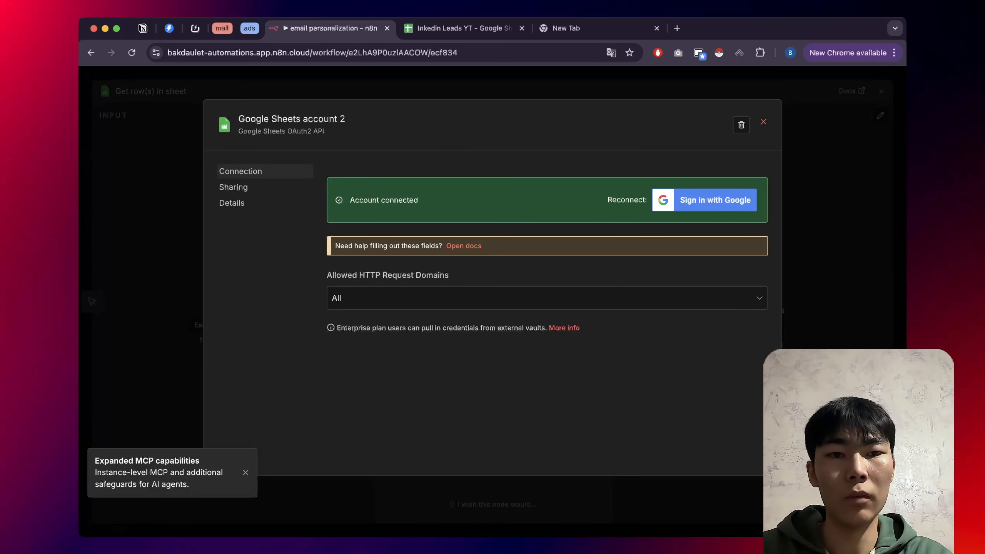
{"action": "left_click", "coordinate": [763, 122]}
{"action": "left_click", "coordinate": [486, 151]}
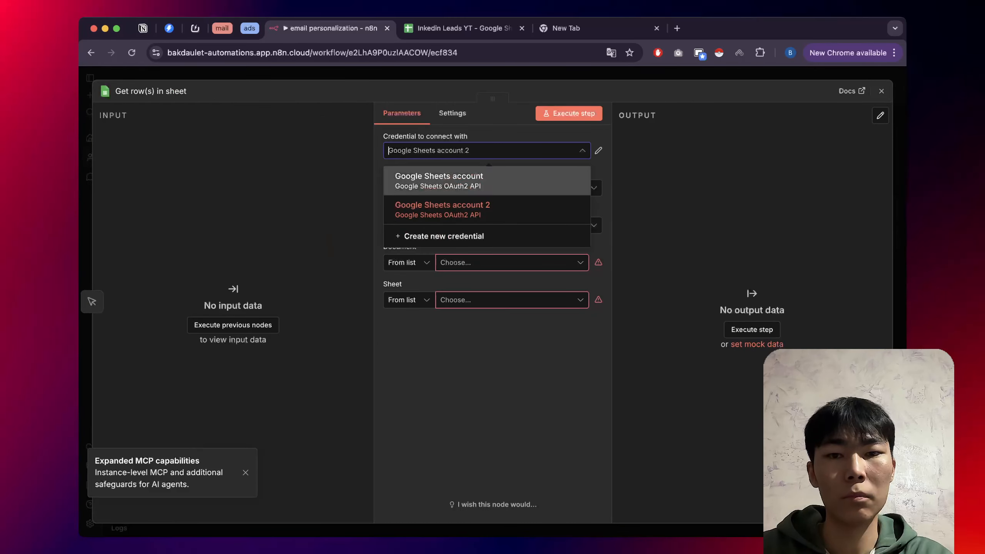
{"action": "left_click", "coordinate": [444, 236]}
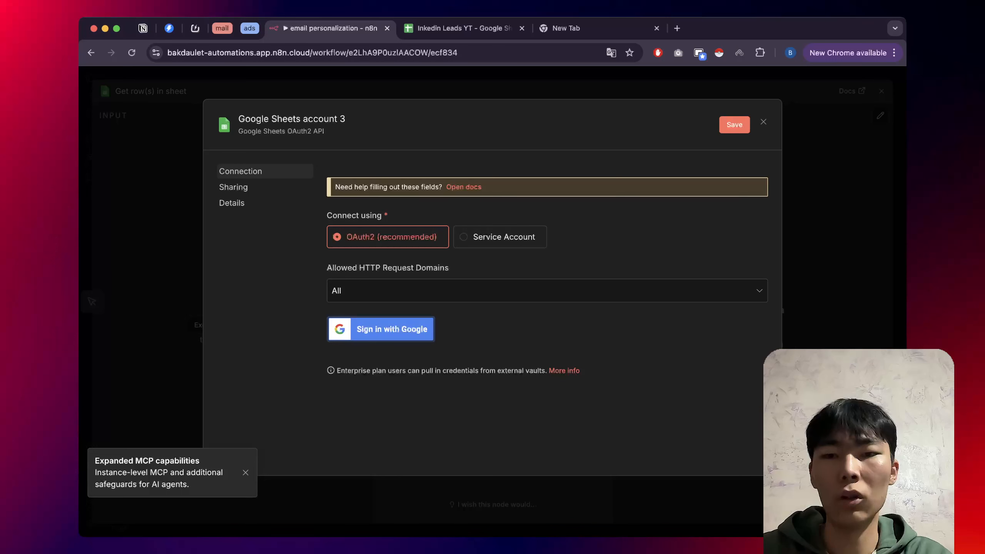
{"action": "left_click", "coordinate": [381, 329]}
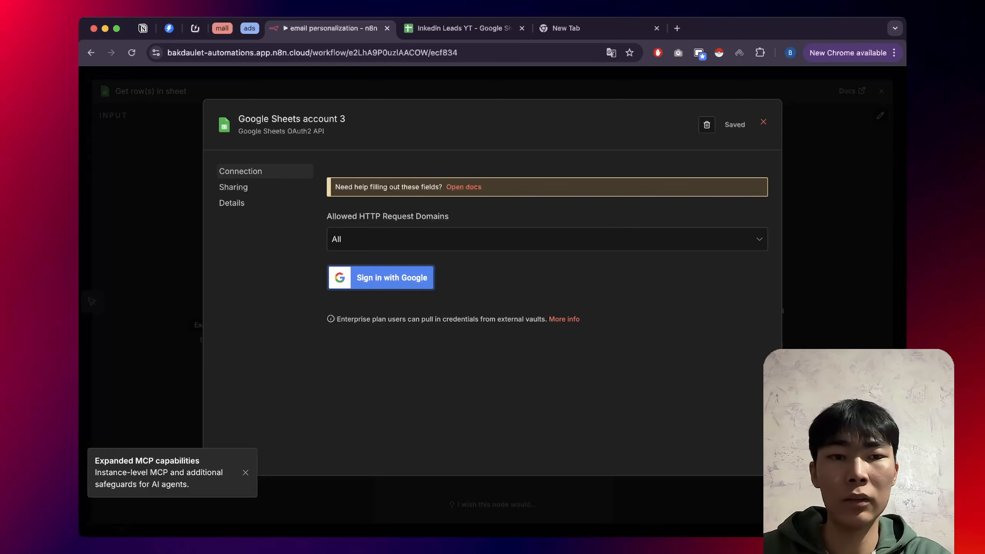
{"action": "left_click", "coordinate": [763, 122]}
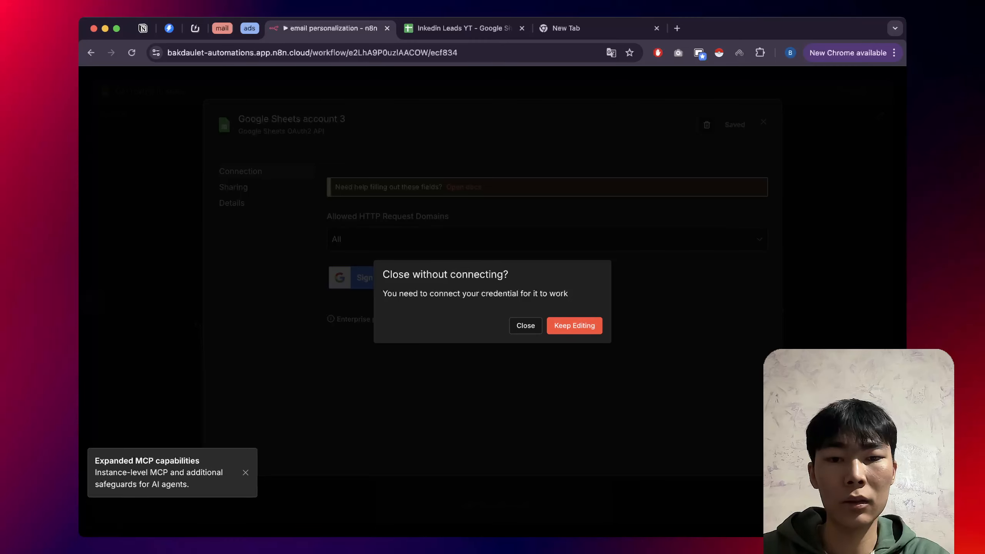
{"action": "left_click", "coordinate": [526, 326]}
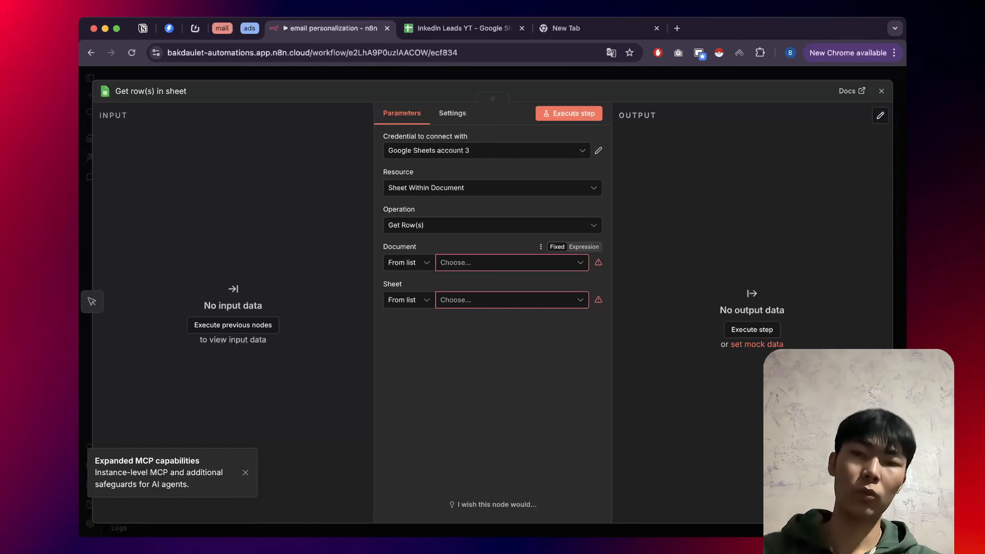
Delete the unconnected Google Sheets account 3 and switch the node to Google Sheets account 2.
{"action": "left_click", "coordinate": [512, 263]}
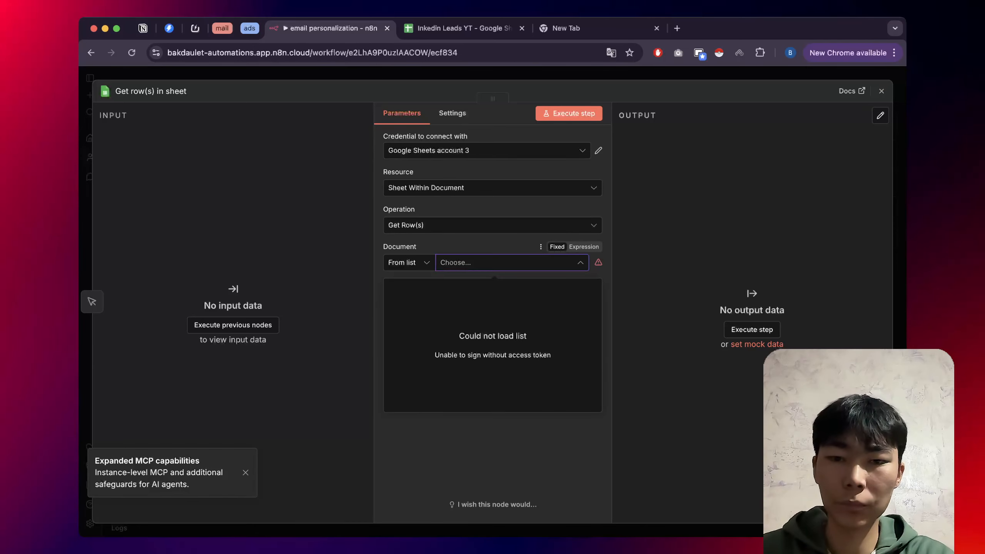
{"action": "left_click", "coordinate": [487, 150]}
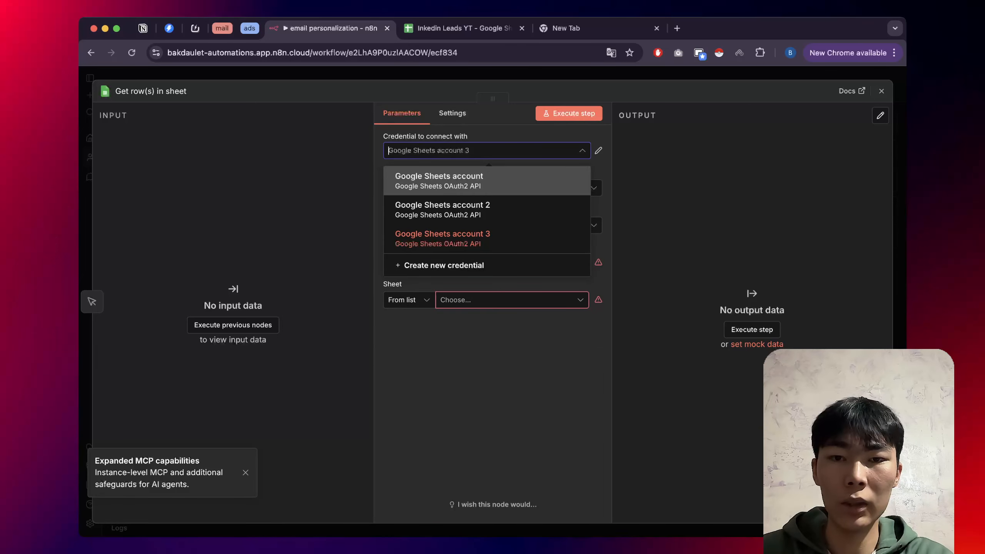
{"action": "left_click", "coordinate": [466, 233]}
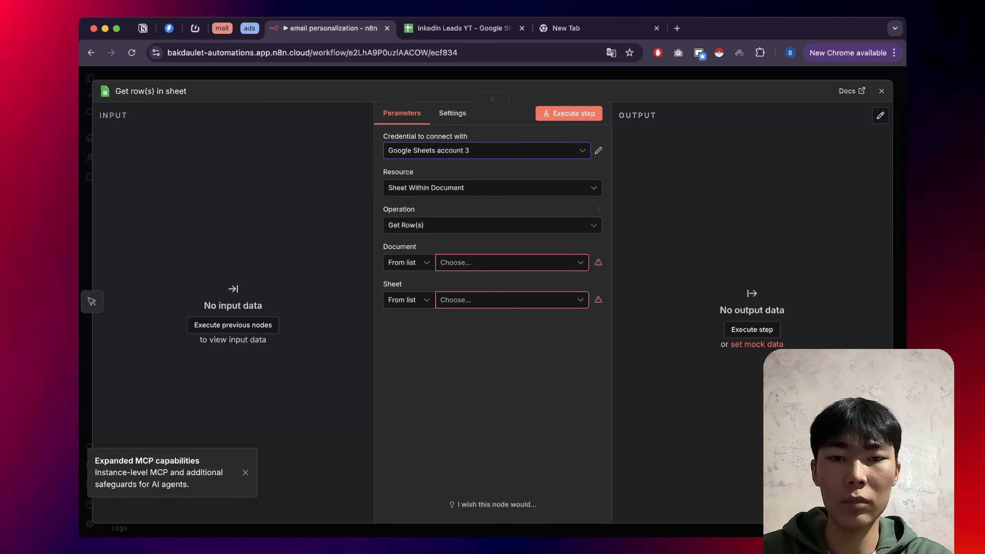
{"action": "left_click", "coordinate": [598, 151]}
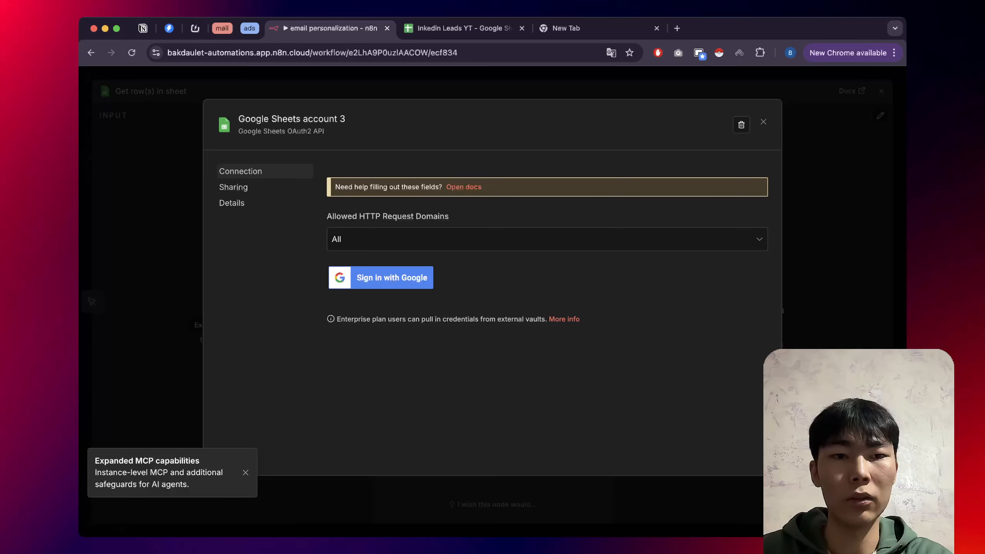
{"action": "left_click", "coordinate": [741, 125]}
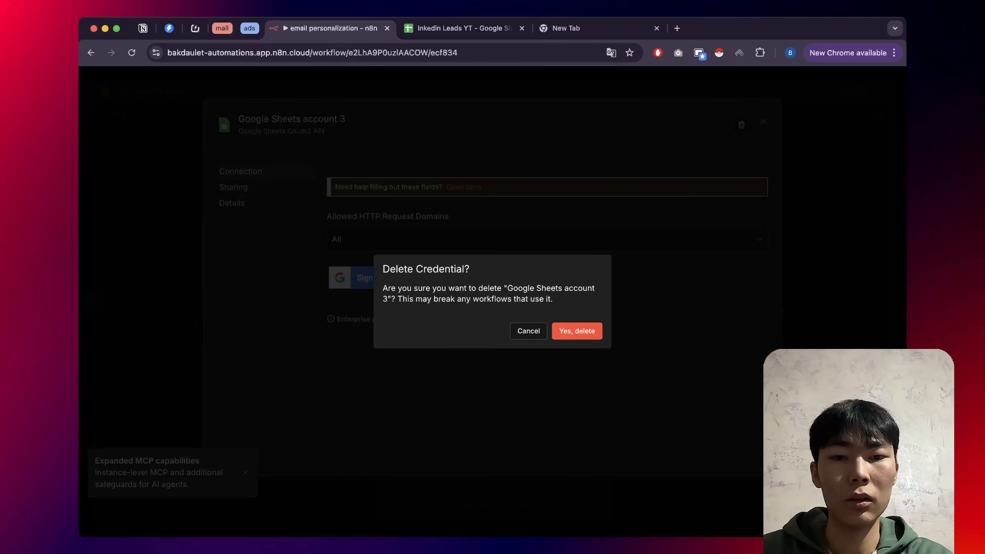
{"action": "left_click", "coordinate": [577, 331]}
{"action": "left_click", "coordinate": [487, 150]}
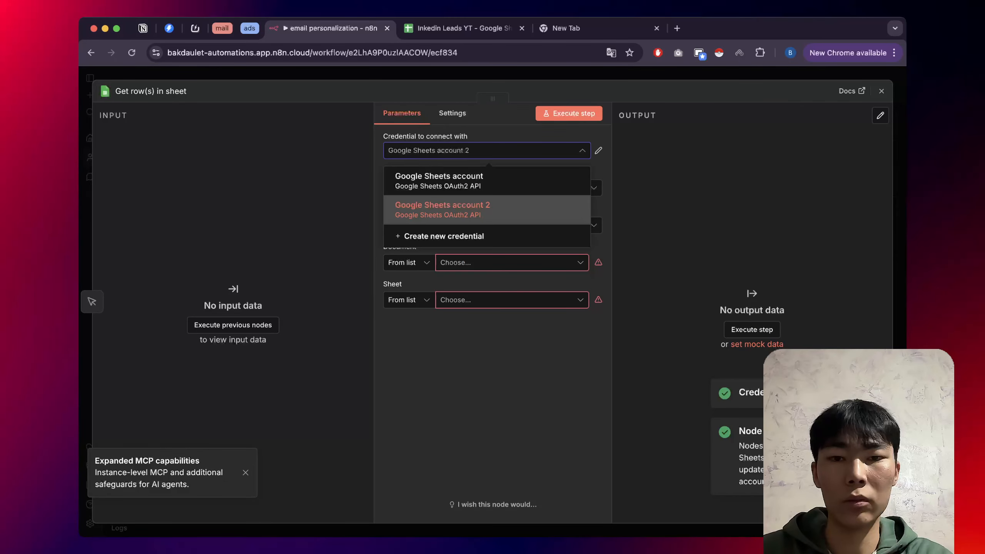
{"action": "left_click", "coordinate": [487, 210]}
Set the node's document to 'Inkedin Leads YT' and its sheet to 'leads'.
{"action": "left_click", "coordinate": [512, 263]}
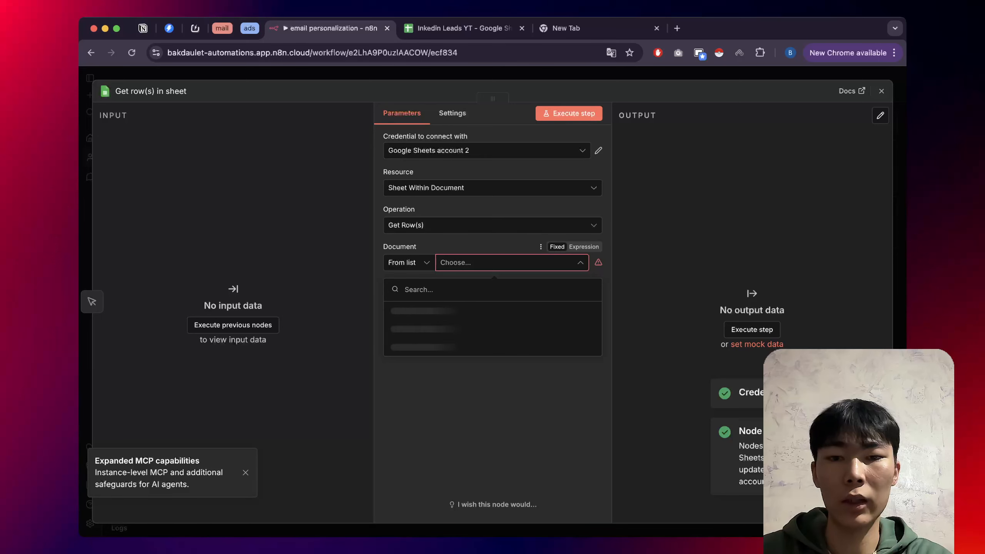
{"action": "left_click", "coordinate": [583, 311]}
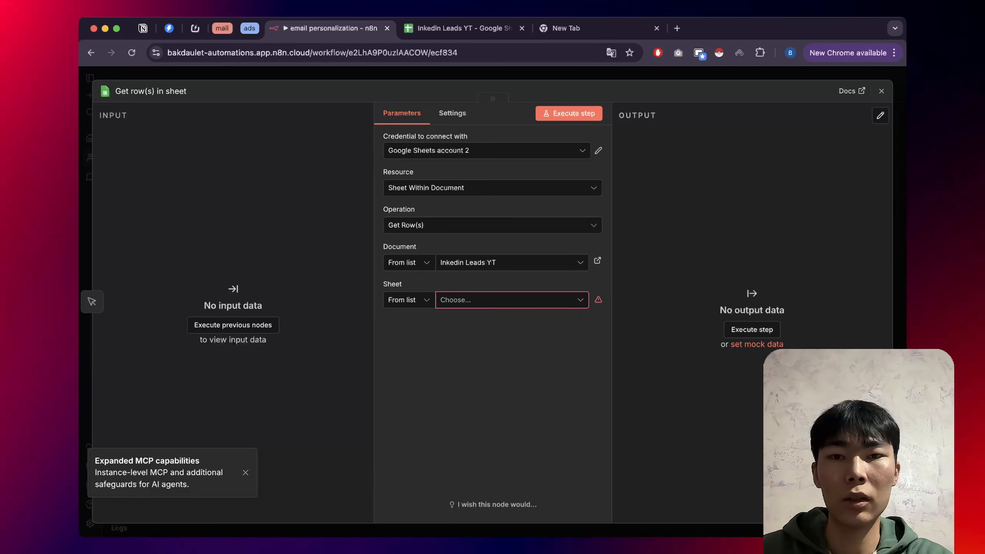
{"action": "left_click", "coordinate": [464, 29]}
{"action": "left_click", "coordinate": [190, 225]}
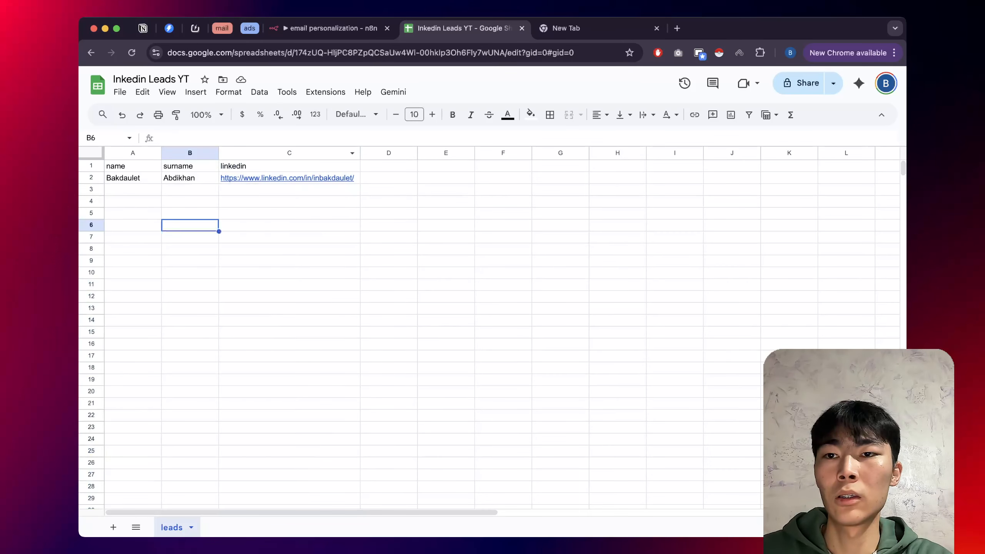
{"action": "left_click", "coordinate": [329, 28]}
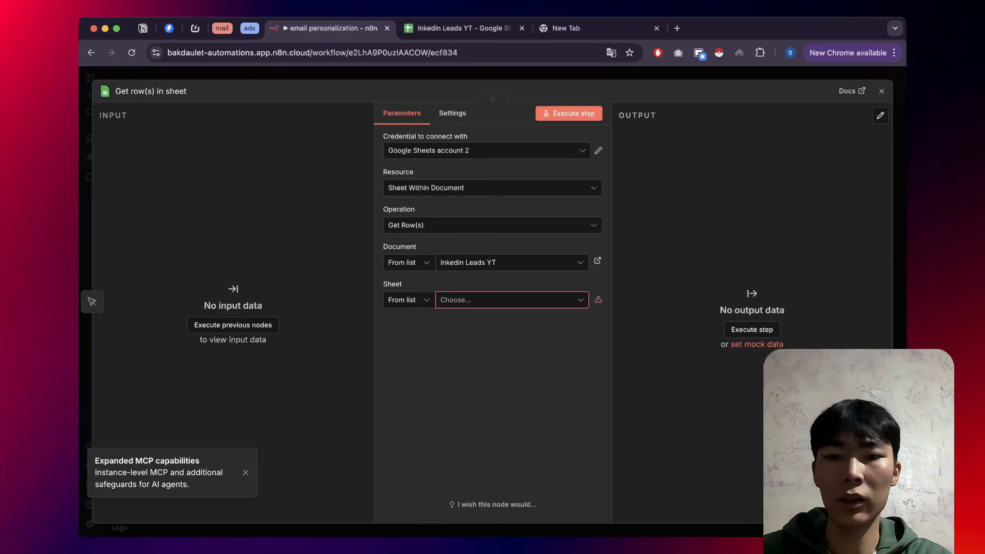
{"action": "left_click", "coordinate": [511, 300]}
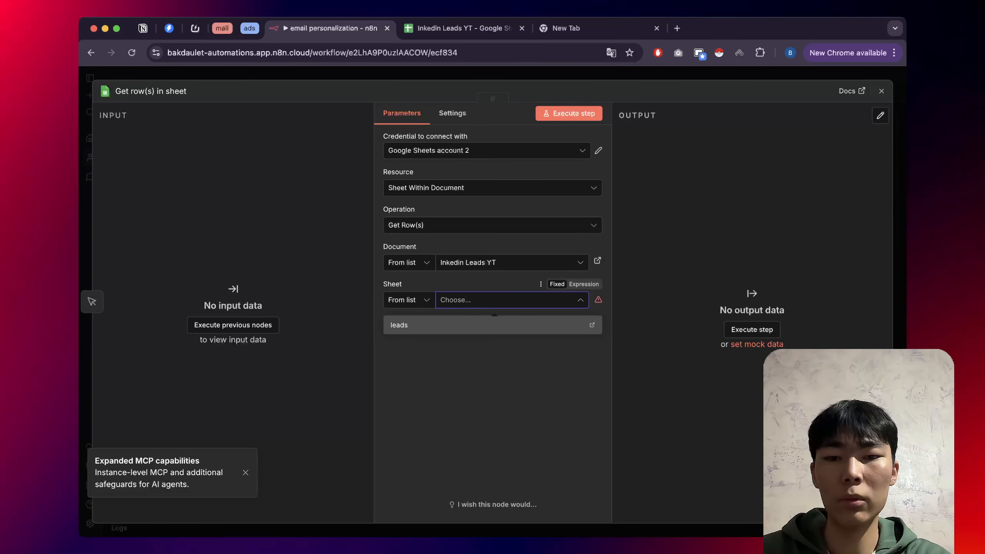
{"action": "left_click", "coordinate": [427, 325]}
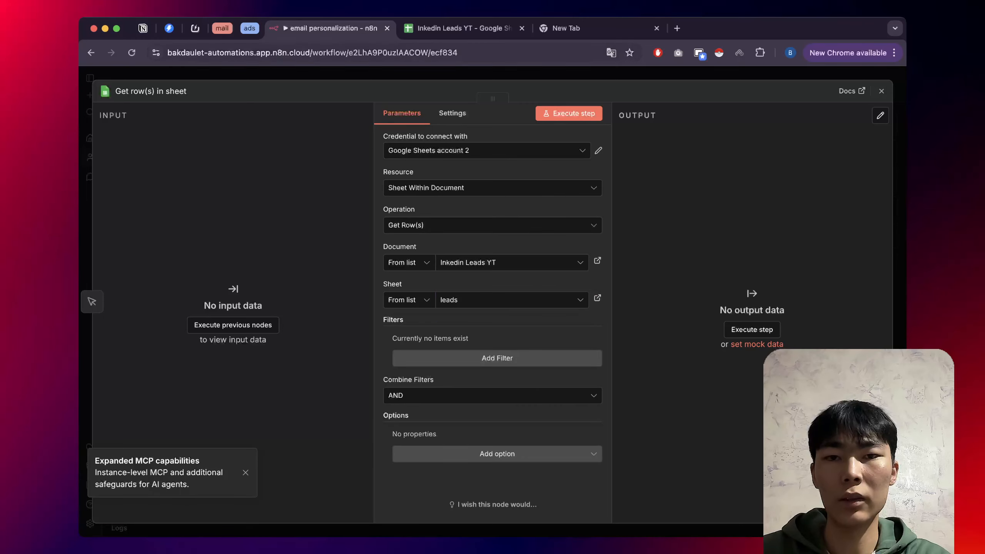
{"action": "left_click", "coordinate": [464, 28]}
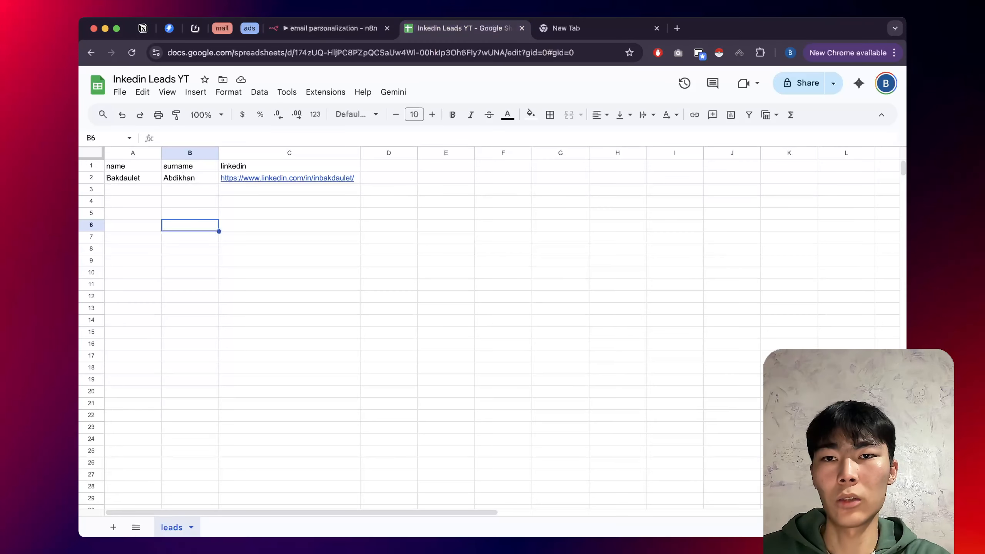
{"action": "left_click", "coordinate": [330, 28]}
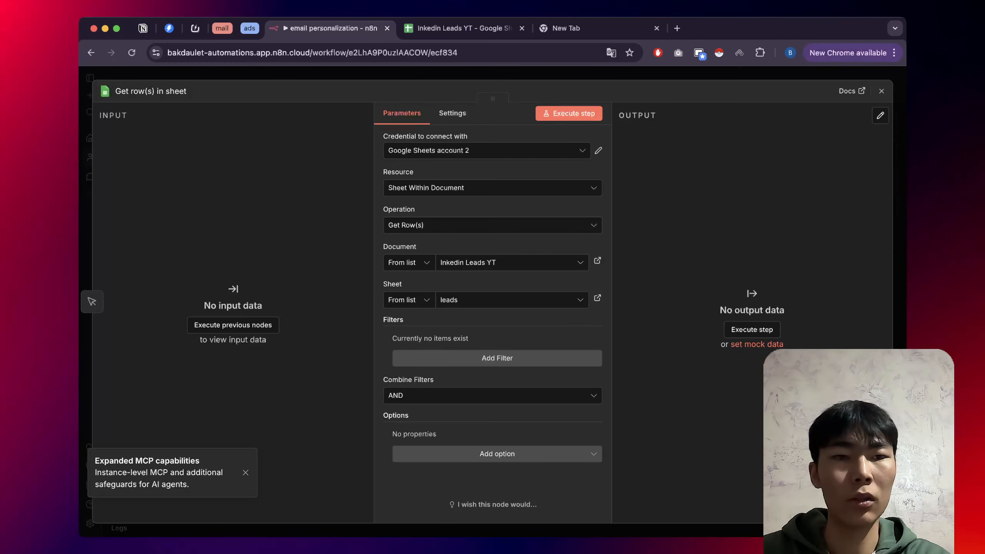
Execute the workflow and inspect the lead row returned by the sheet node.
{"action": "left_click", "coordinate": [881, 91]}
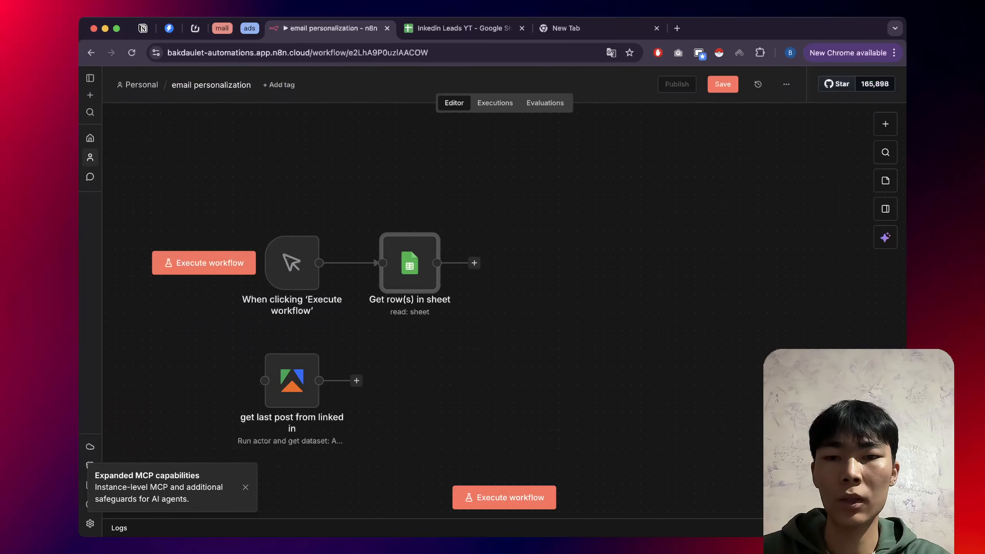
{"action": "left_click", "coordinate": [203, 263]}
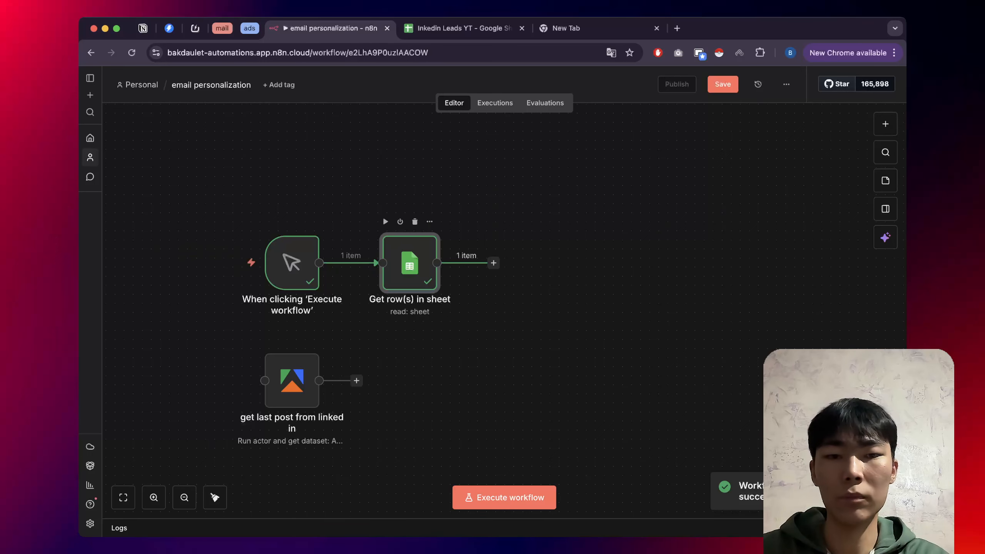
{"action": "double_click", "coordinate": [409, 263]}
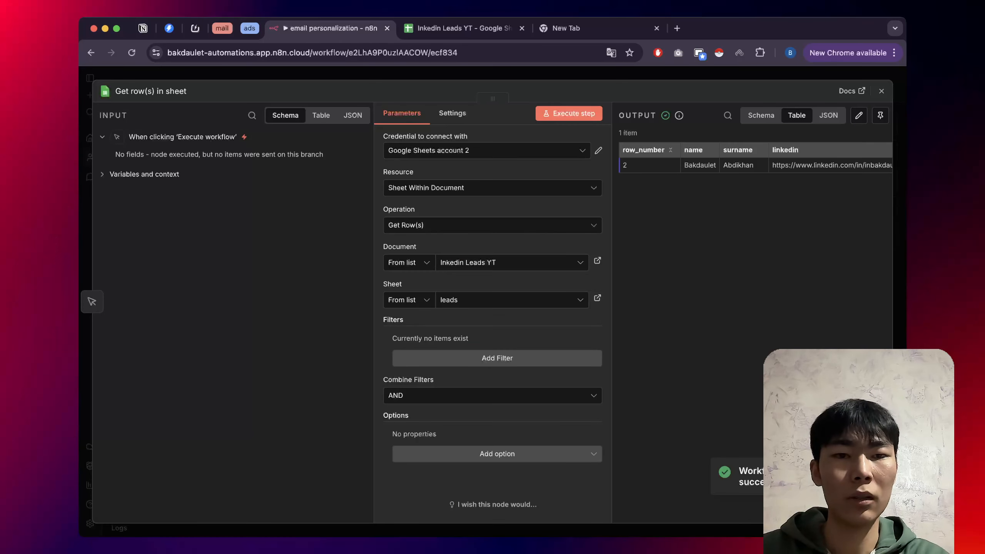
{"action": "scroll", "coordinate": [753, 159], "scroll_direction": "right", "scroll_amount": 2}
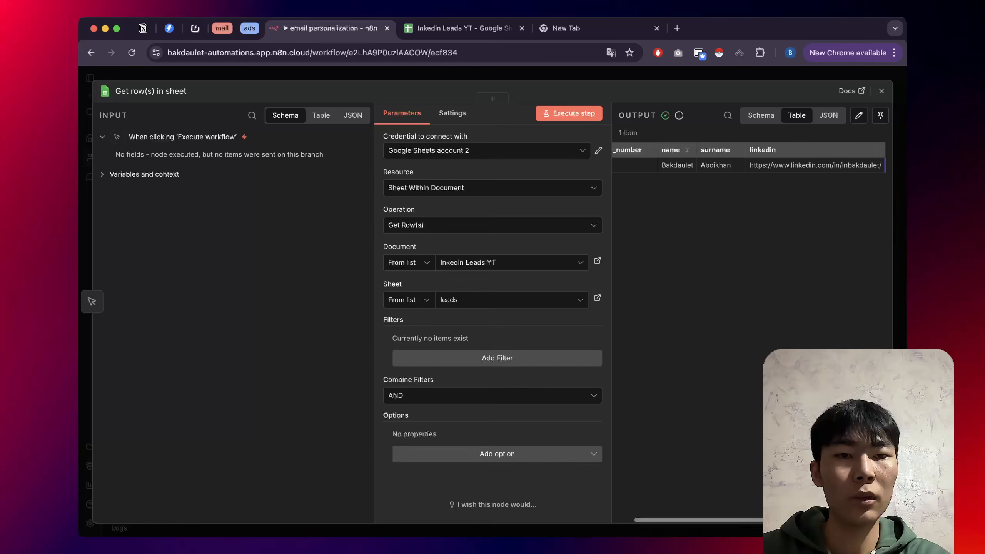
{"action": "key", "text": "Escape"}
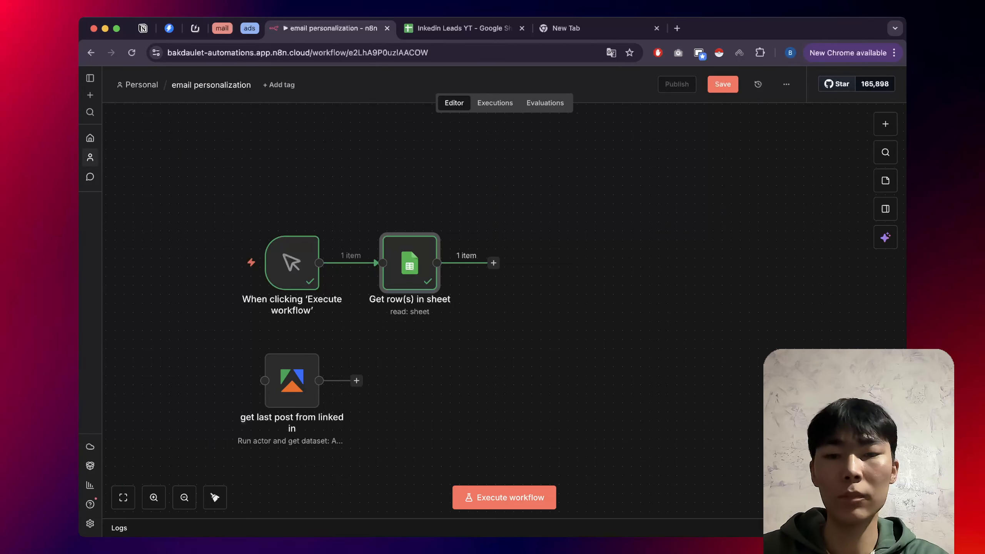
Move the 'get last post from linked in' Apify node beside the sheet node, then delete it.
{"action": "scroll", "coordinate": [271, 283], "scroll_direction": "right", "scroll_amount": 2}
{"action": "scroll", "coordinate": [272, 283], "scroll_direction": "down", "scroll_amount": 1}
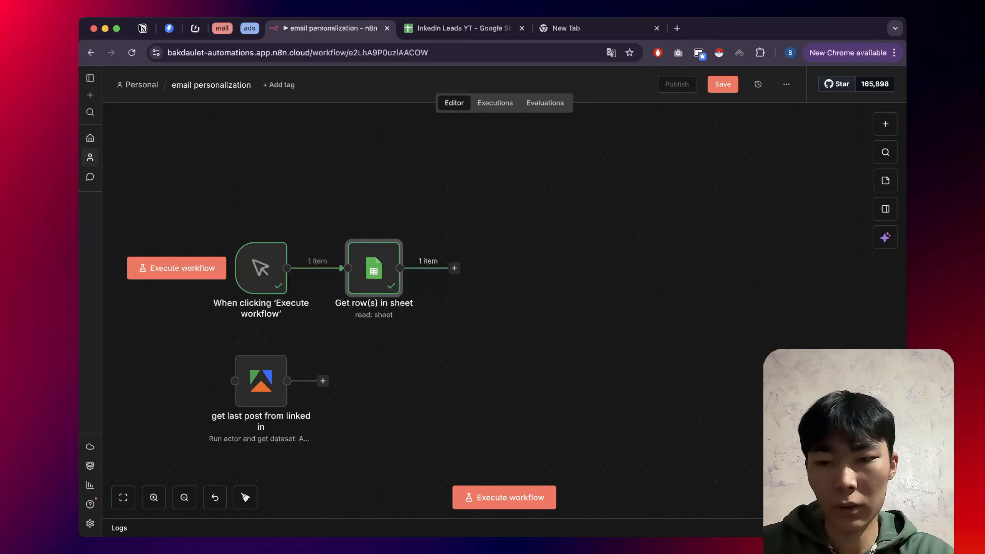
{"action": "left_click_drag", "start_coordinate": [261, 380], "coordinate": [531, 260]}
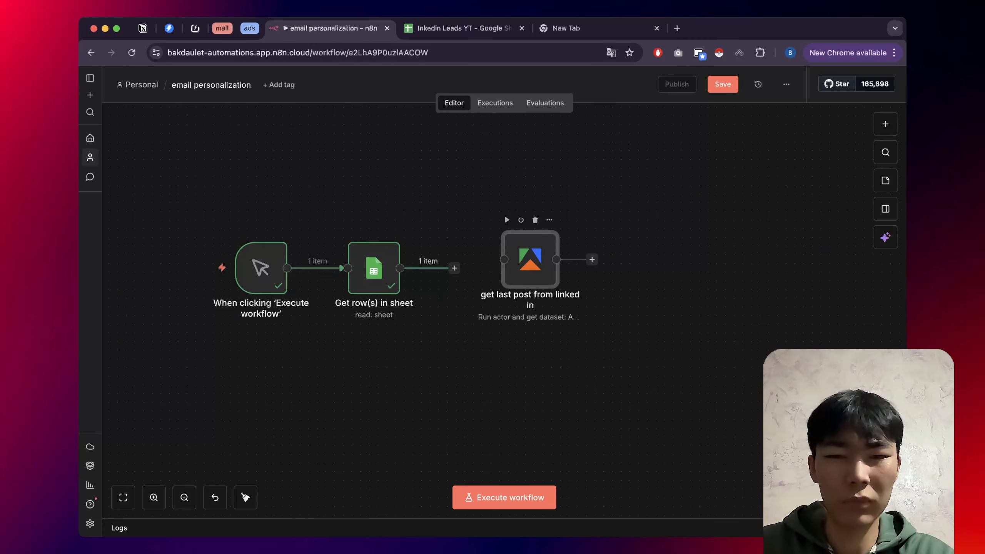
{"action": "double_click", "coordinate": [531, 259]}
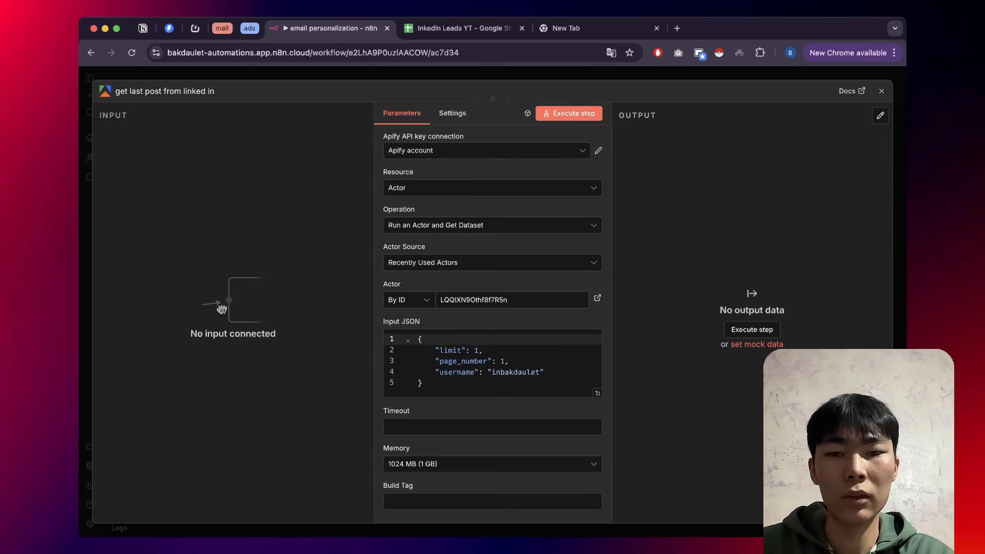
{"action": "key", "text": "Escape"}
{"action": "left_click_drag", "start_coordinate": [504, 215], "coordinate": [486, 223]}
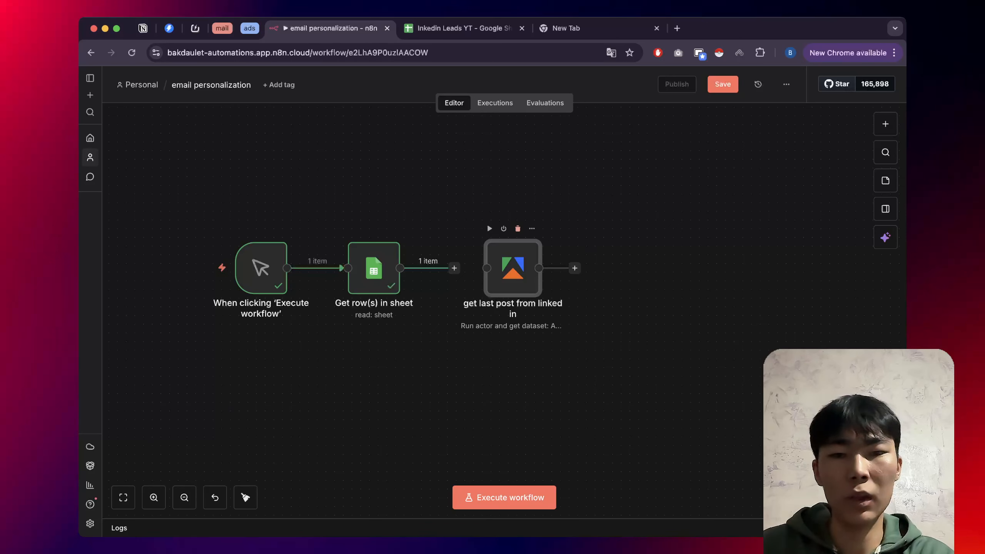
{"action": "left_click", "coordinate": [518, 228]}
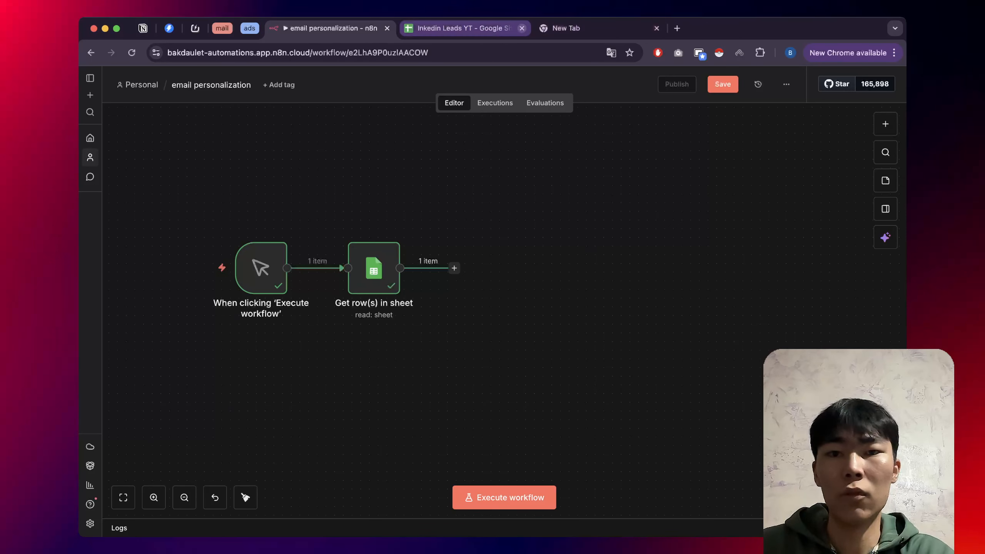
{"action": "left_click", "coordinate": [521, 28]}
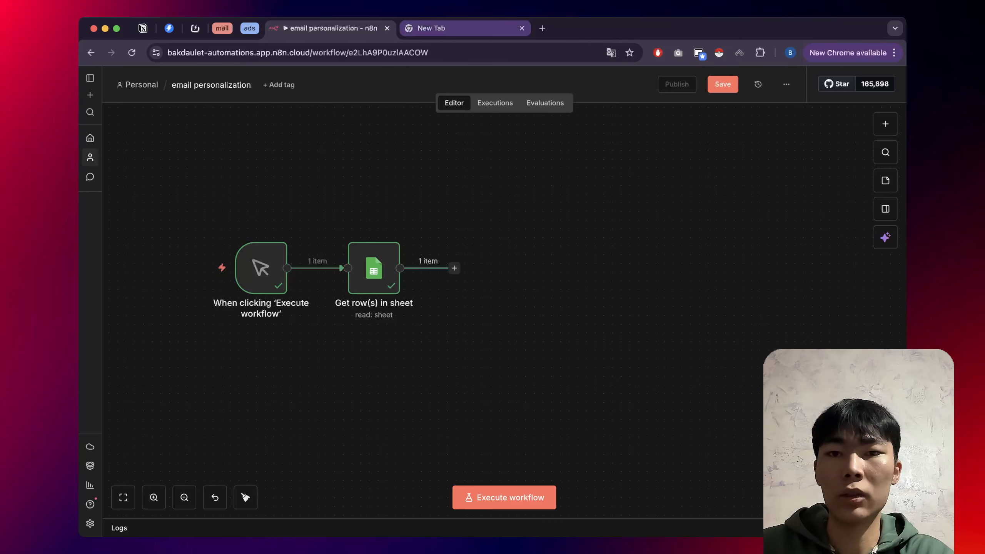
{"action": "left_click", "coordinate": [465, 28]}
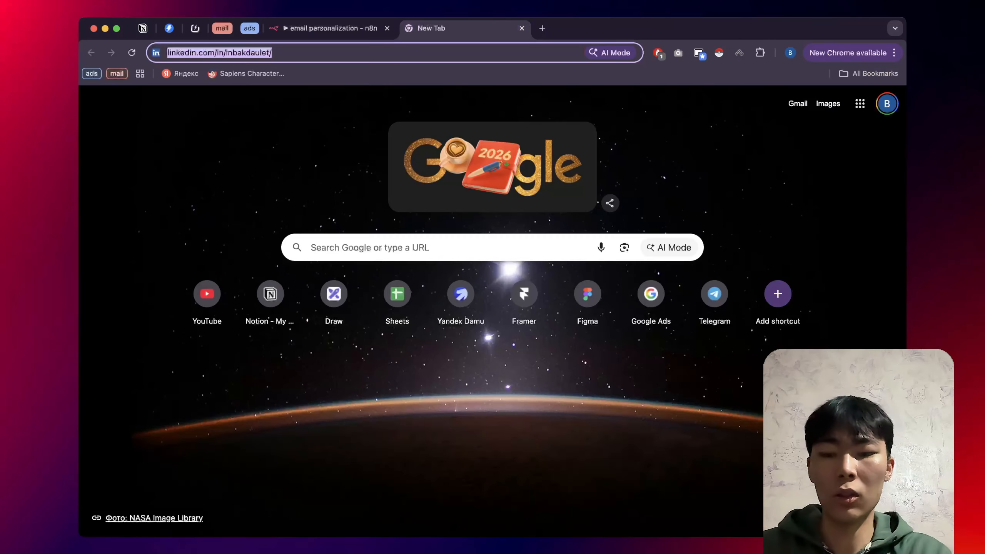
{"action": "type", "text": "ap"}
{"action": "key", "text": "Return"}
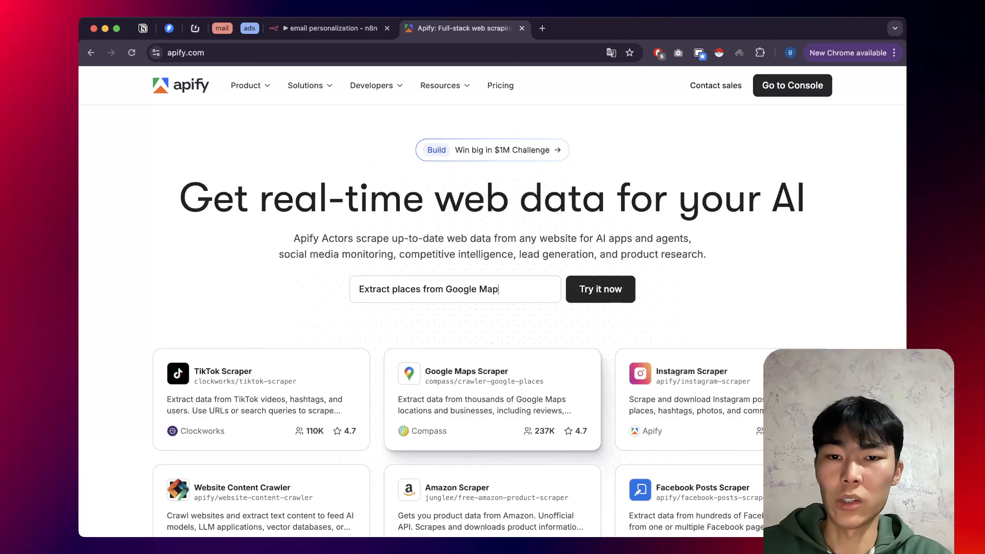
{"action": "scroll", "coordinate": [492, 311], "scroll_direction": "down", "scroll_amount": 2}
{"action": "scroll", "coordinate": [493, 310], "scroll_direction": "down", "scroll_amount": 1}
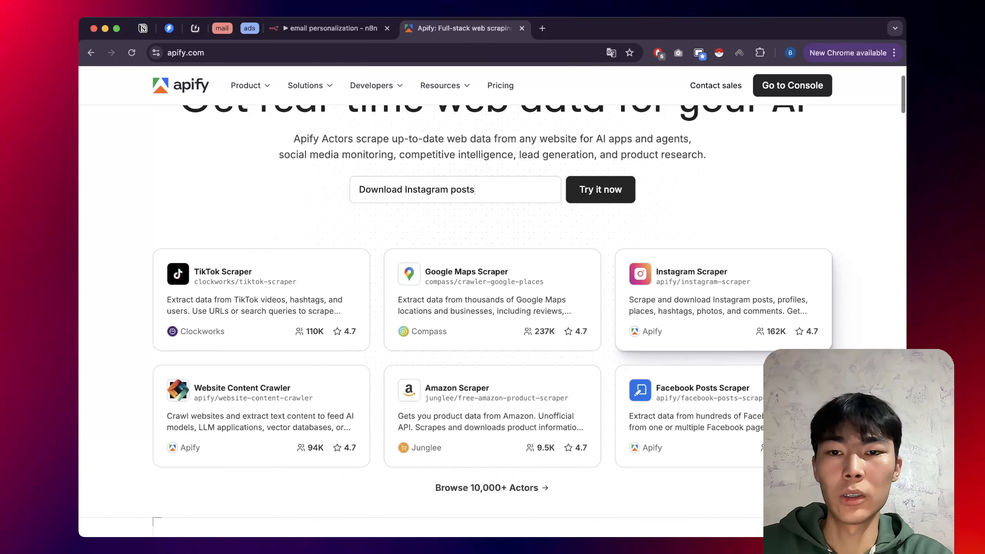
{"action": "scroll", "coordinate": [722, 295], "scroll_direction": "down", "scroll_amount": 1}
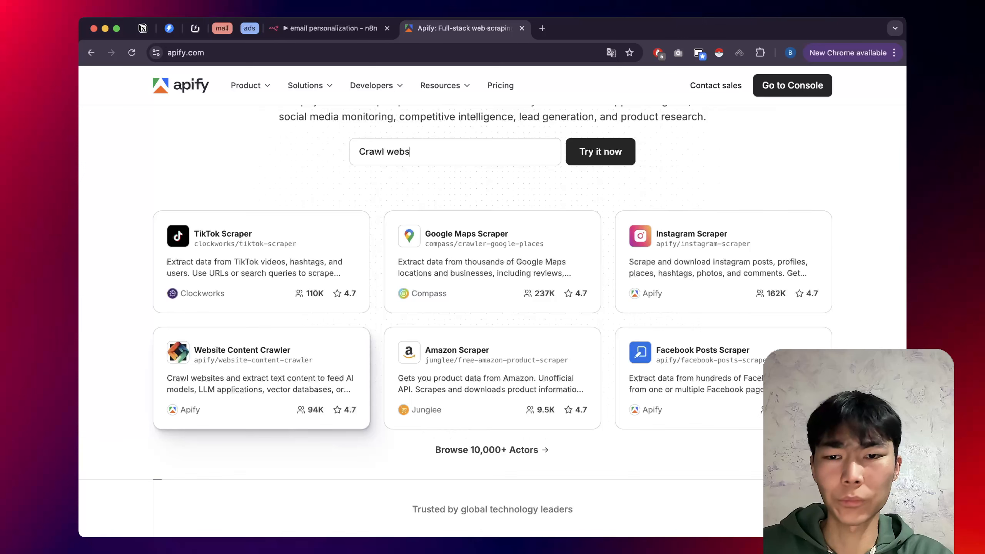
{"action": "scroll", "coordinate": [259, 368], "scroll_direction": "down", "scroll_amount": 1}
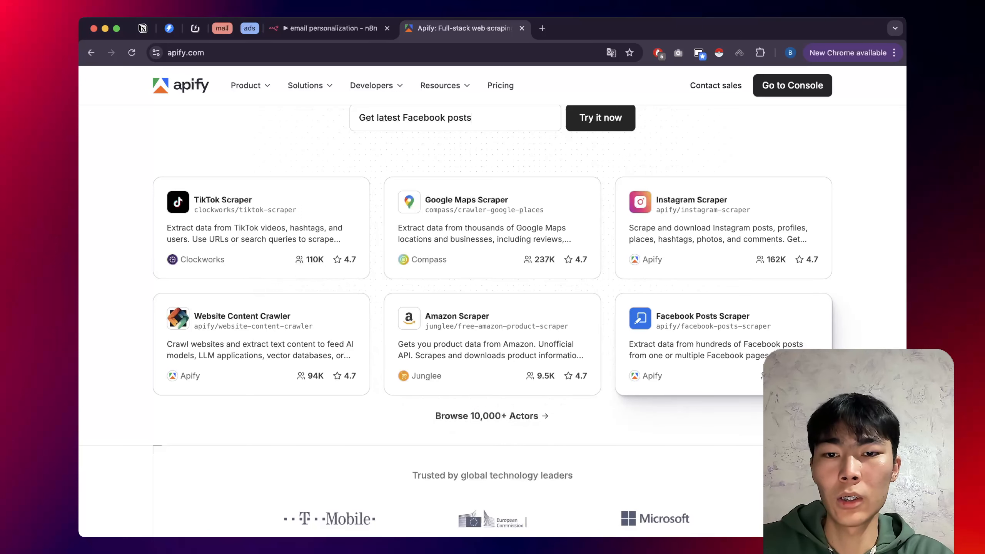
{"action": "scroll", "coordinate": [493, 379], "scroll_direction": "down", "scroll_amount": 2}
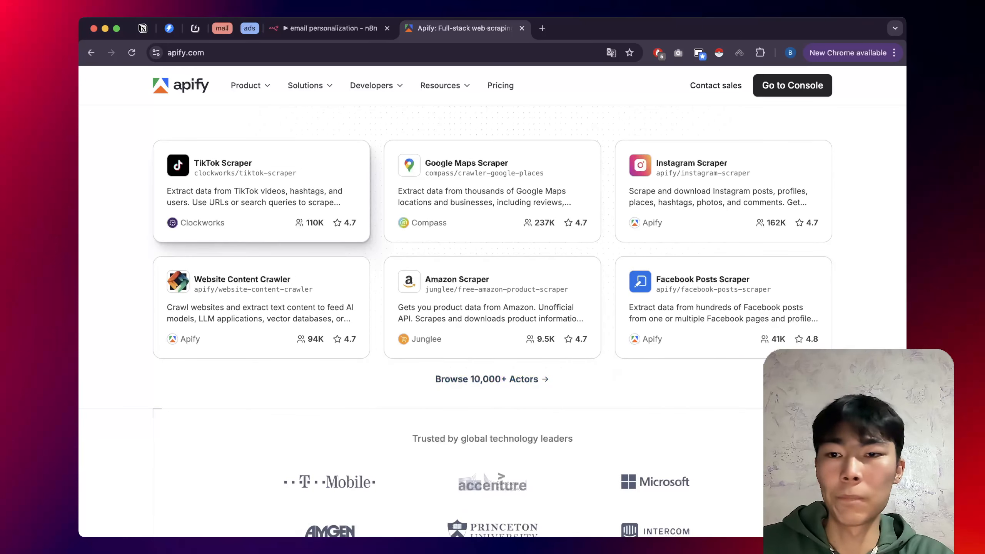
{"action": "scroll", "coordinate": [493, 310], "scroll_direction": "up", "scroll_amount": 2}
{"action": "scroll", "coordinate": [493, 311], "scroll_direction": "up", "scroll_amount": 3}
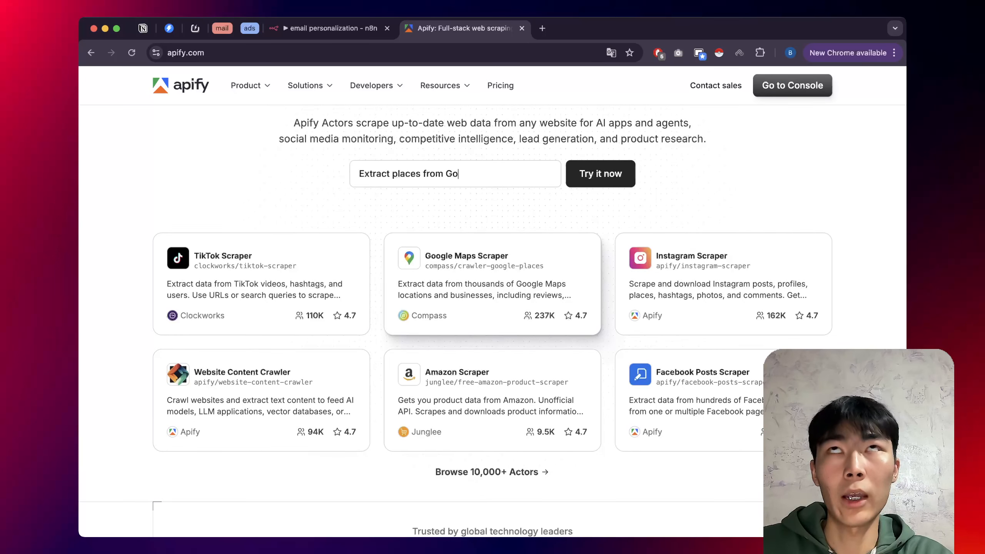
Open the Linkedin Profile Posts Scraper actor from the Apify Console's Actors list.
{"action": "left_click", "coordinate": [793, 85]}
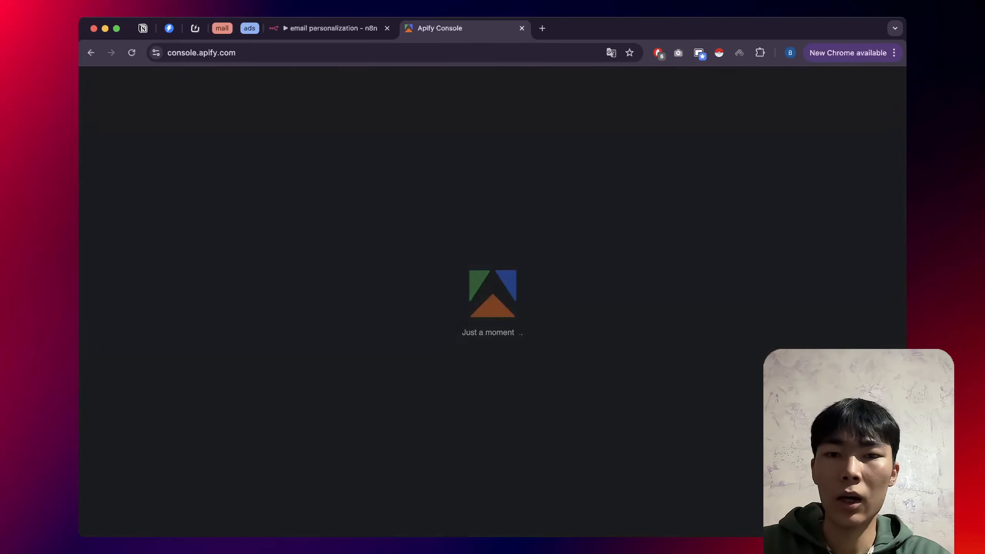
{"action": "left_click", "coordinate": [112, 180]}
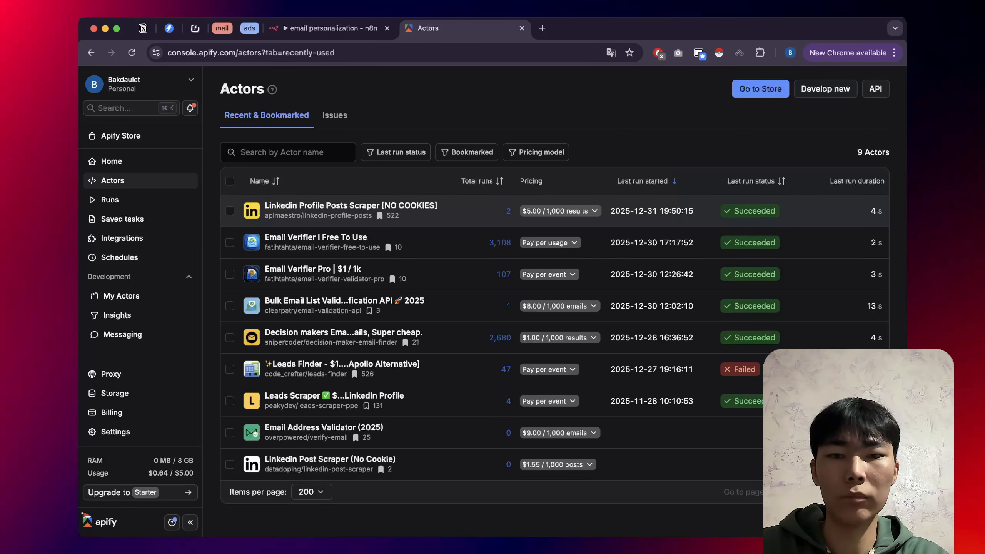
{"action": "left_click", "coordinate": [350, 206]}
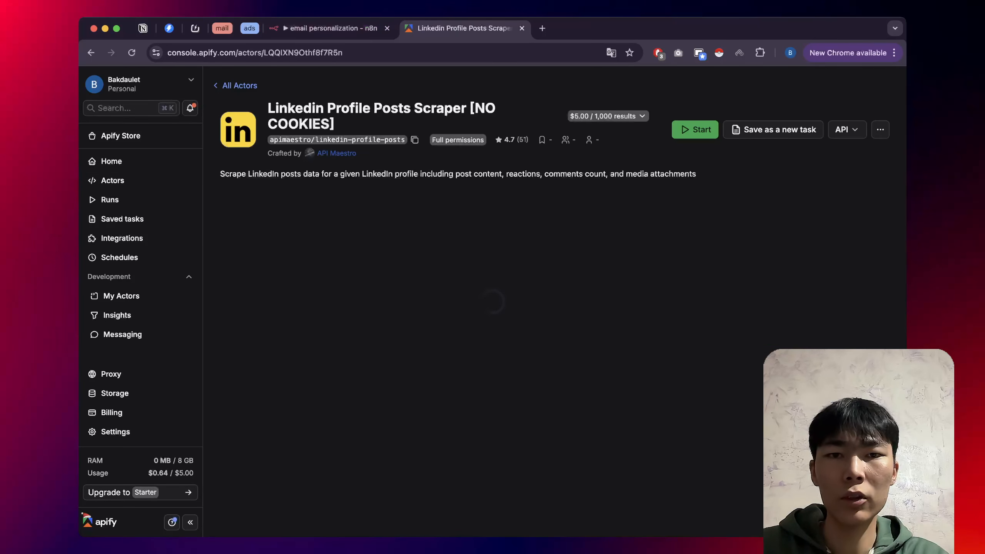
Load apify.com in a new browser tab.
{"action": "key", "text": "super+t"}
{"action": "type", "text": "apify.com"}
{"action": "key", "text": "Return"}
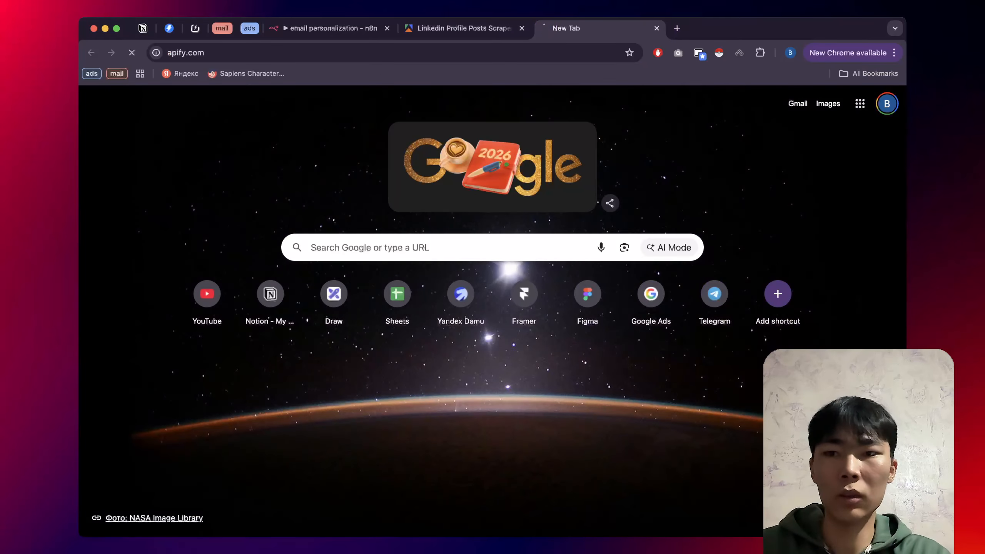
Search the Apify store for 'insta' and open the Instagram Scraper.
{"action": "type", "text": "Scrape TikTok prof"}
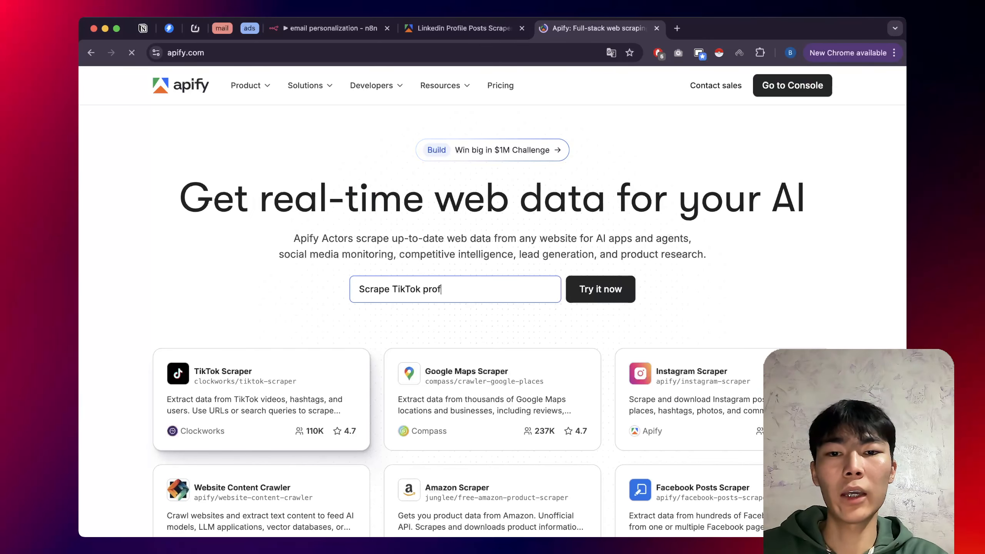
{"action": "left_click", "coordinate": [455, 289]}
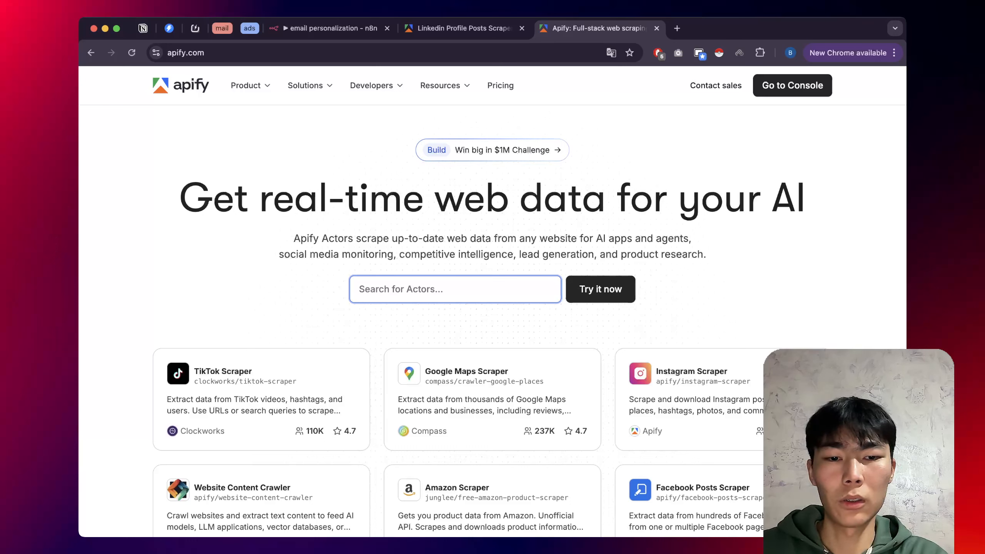
{"action": "type", "text": "insta"}
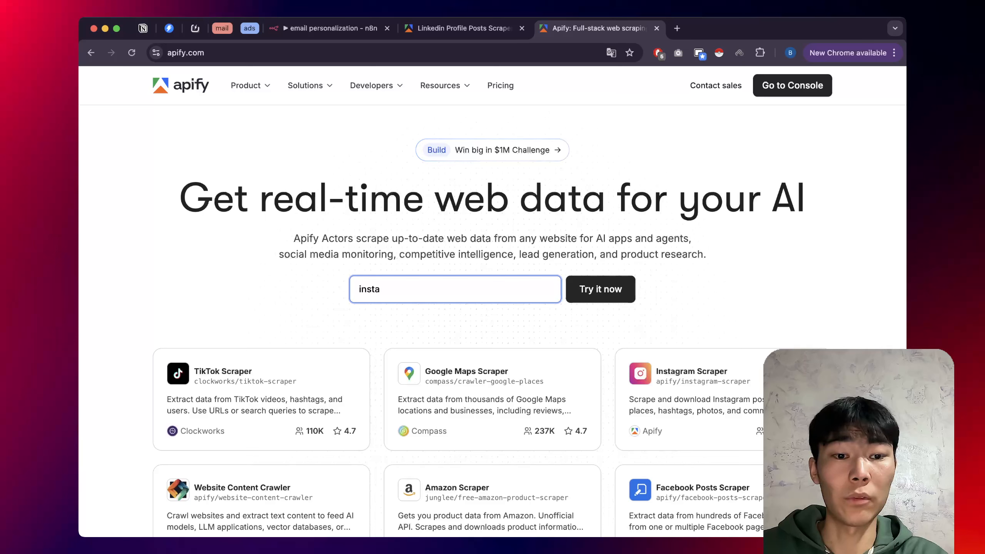
{"action": "key", "text": "super+a"}
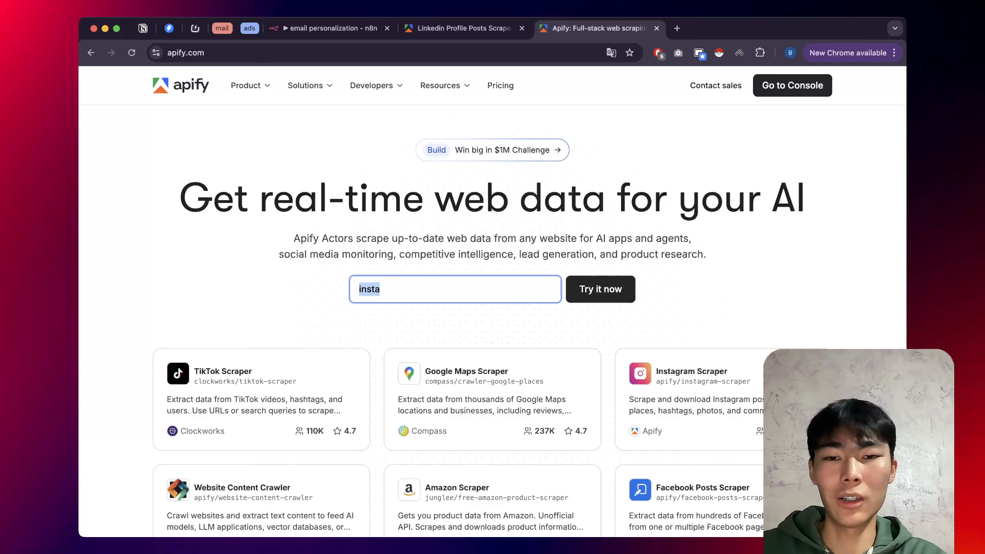
{"action": "left_click", "coordinate": [683, 400]}
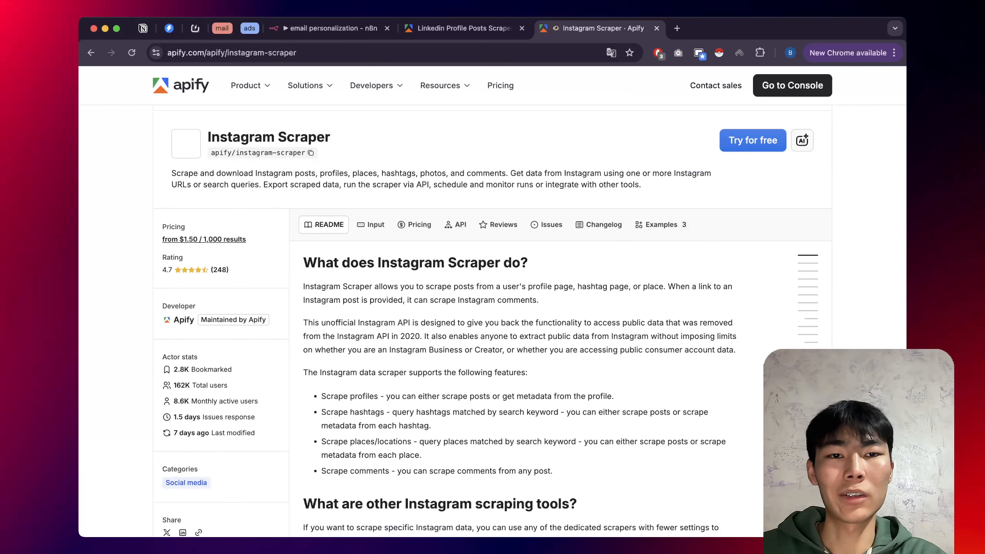
Show the Instagram Scraper's example input as JSON and select the code.
{"action": "scroll", "coordinate": [493, 303], "scroll_direction": "down", "scroll_amount": 2}
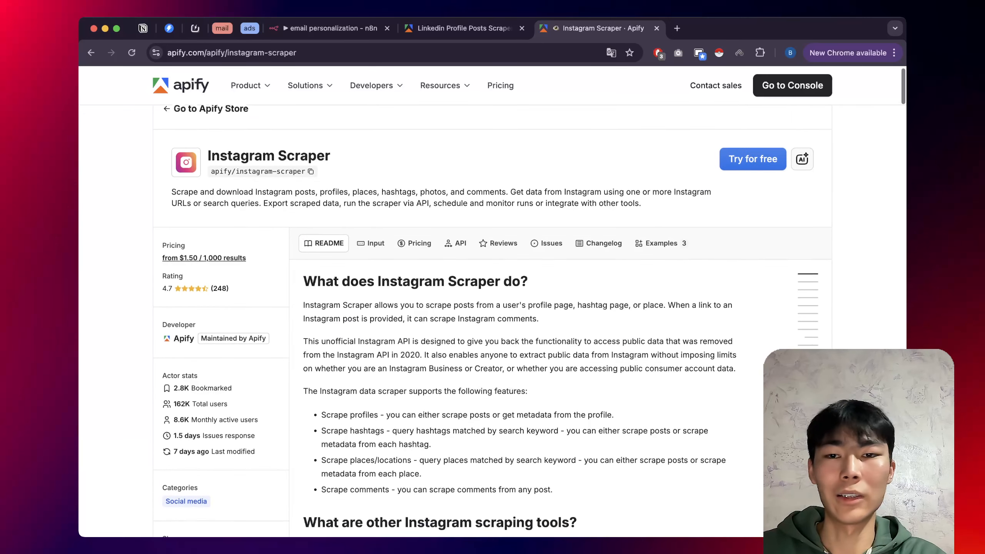
{"action": "scroll", "coordinate": [414, 272], "scroll_direction": "up", "scroll_amount": 2}
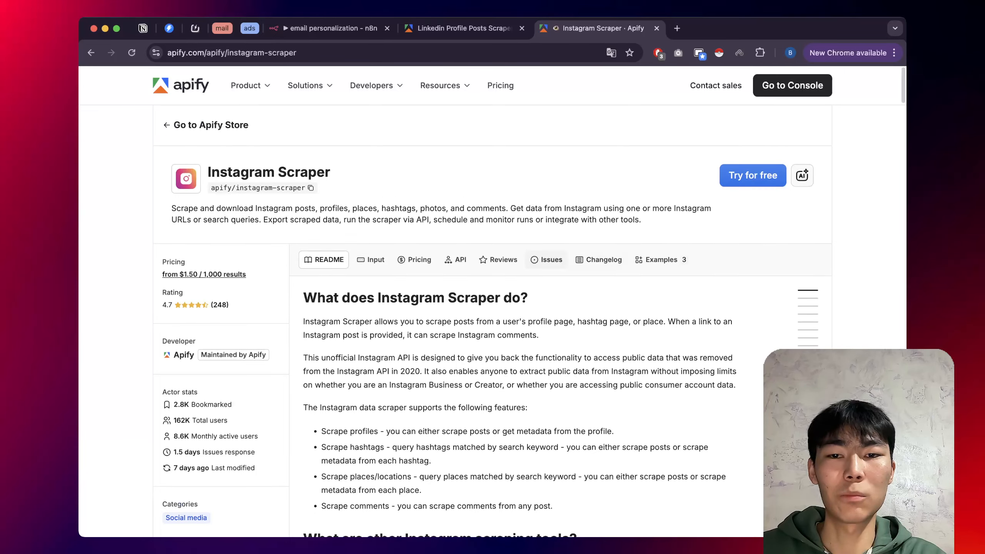
{"action": "left_click", "coordinate": [414, 260]}
{"action": "left_click", "coordinate": [371, 260]}
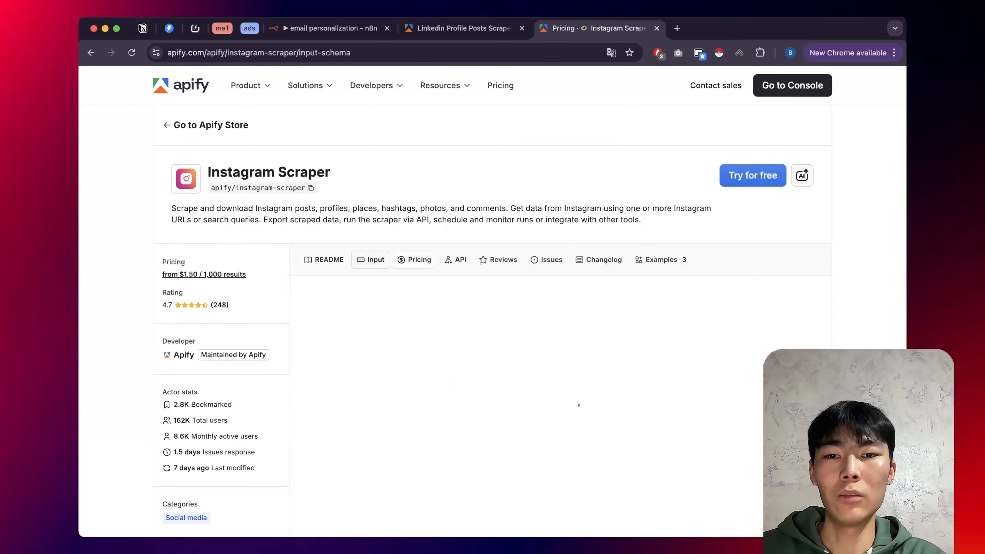
{"action": "scroll", "coordinate": [492, 303], "scroll_direction": "down", "scroll_amount": 3}
{"action": "left_click", "coordinate": [396, 221]}
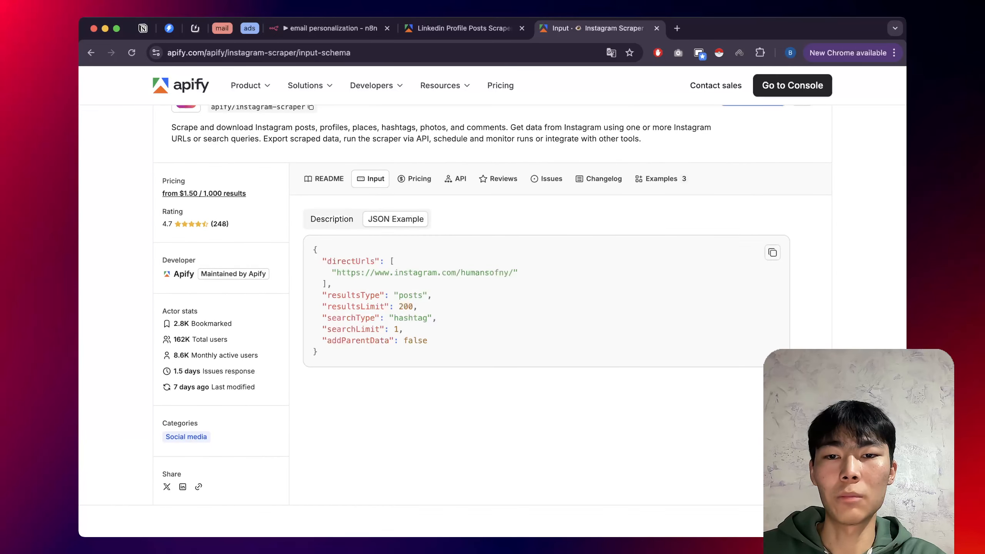
{"action": "scroll", "coordinate": [396, 265], "scroll_direction": "down", "scroll_amount": 3}
{"action": "scroll", "coordinate": [396, 265], "scroll_direction": "up", "scroll_amount": 4}
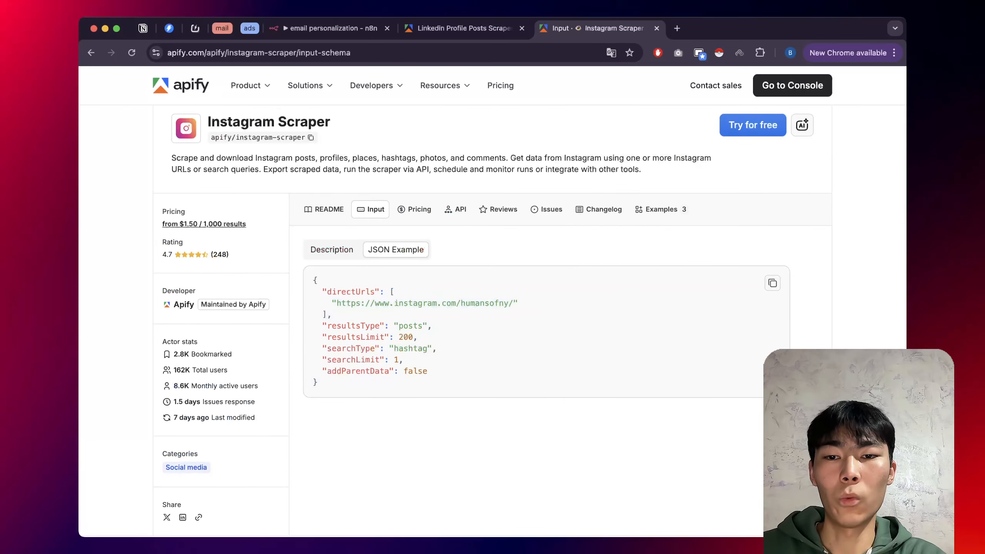
{"action": "left_click_drag", "start_coordinate": [322, 383], "coordinate": [334, 253]}
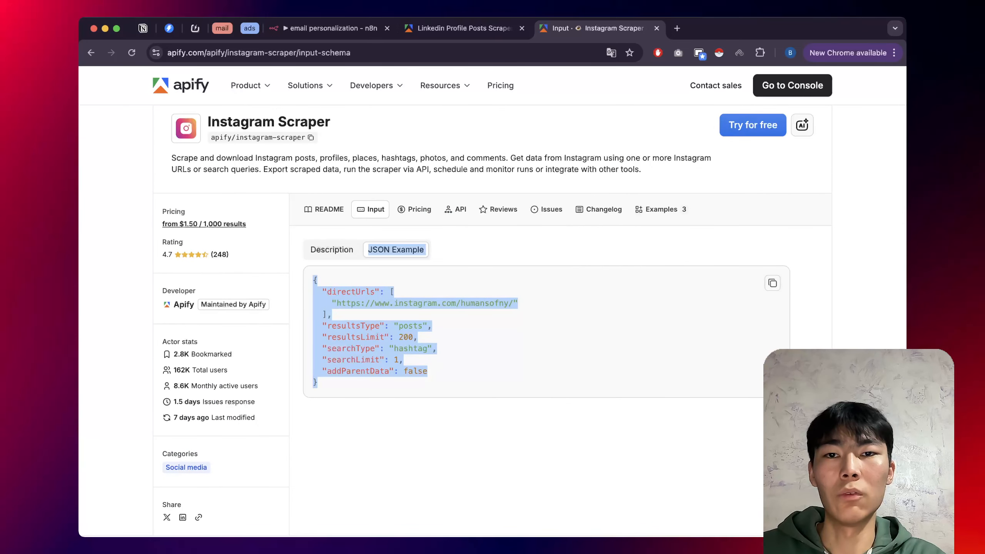
Switch the LinkedIn Profile Posts Scraper's input view to JSON.
{"action": "left_click", "coordinate": [464, 29]}
{"action": "key", "text": "ctrl+shift+Tab"}
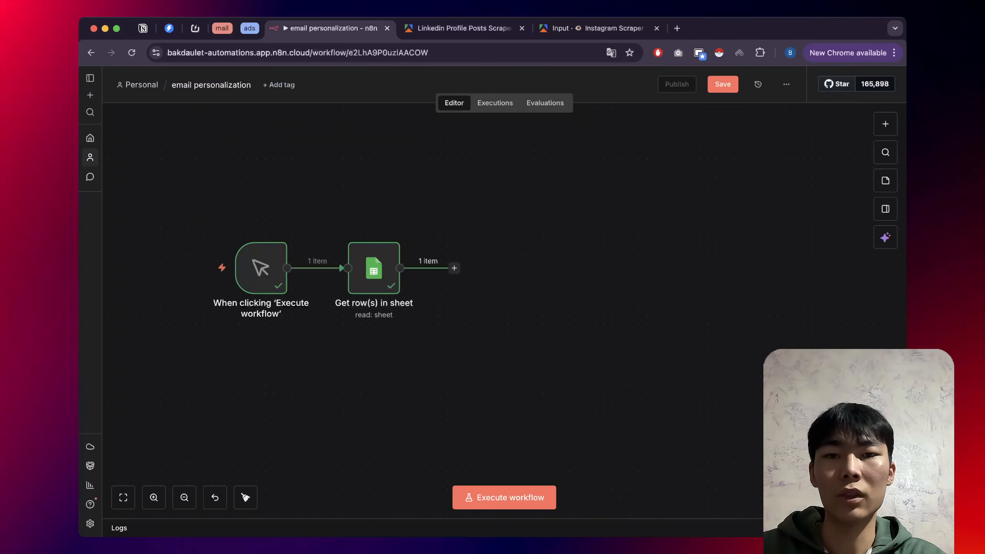
{"action": "left_click", "coordinate": [464, 28]}
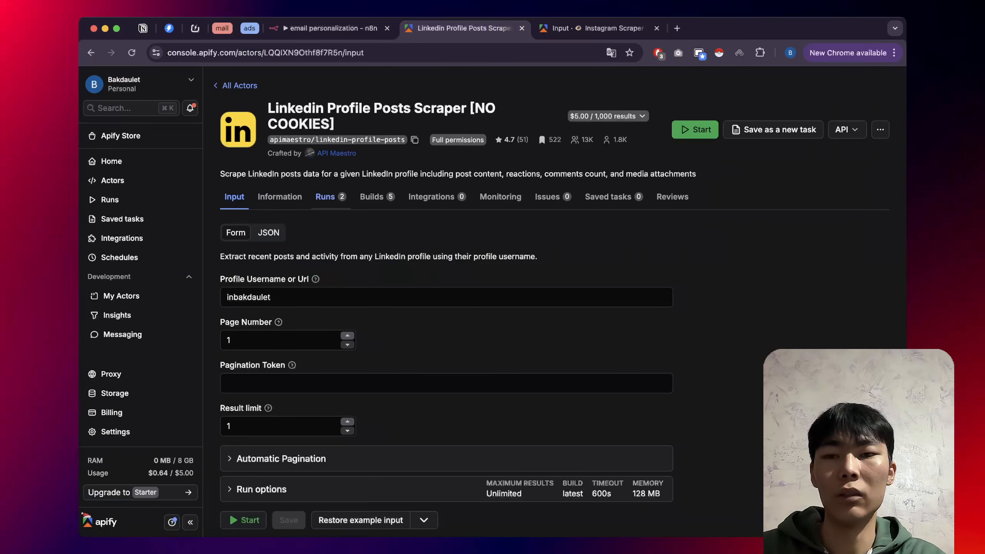
{"action": "left_click", "coordinate": [268, 232]}
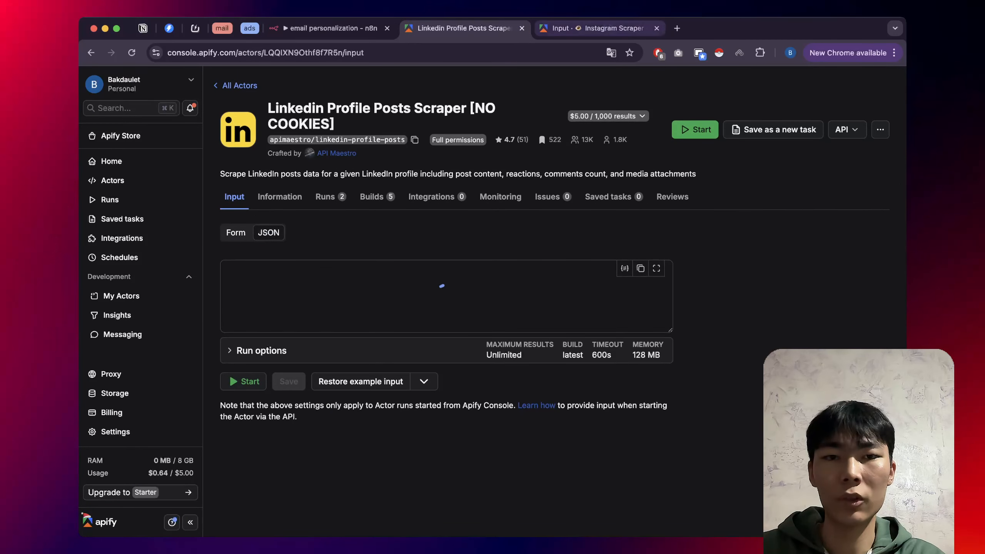
Close the Instagram Scraper tab and return the LinkedIn scraper input to Form view.
{"action": "left_click", "coordinate": [657, 28]}
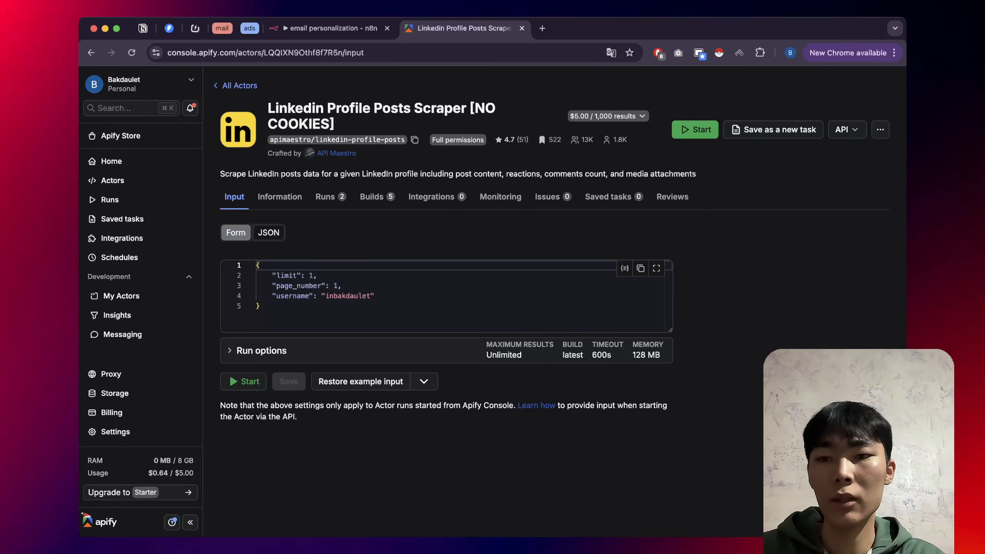
{"action": "left_click", "coordinate": [235, 233]}
{"action": "scroll", "coordinate": [236, 232], "scroll_direction": "down", "scroll_amount": 2}
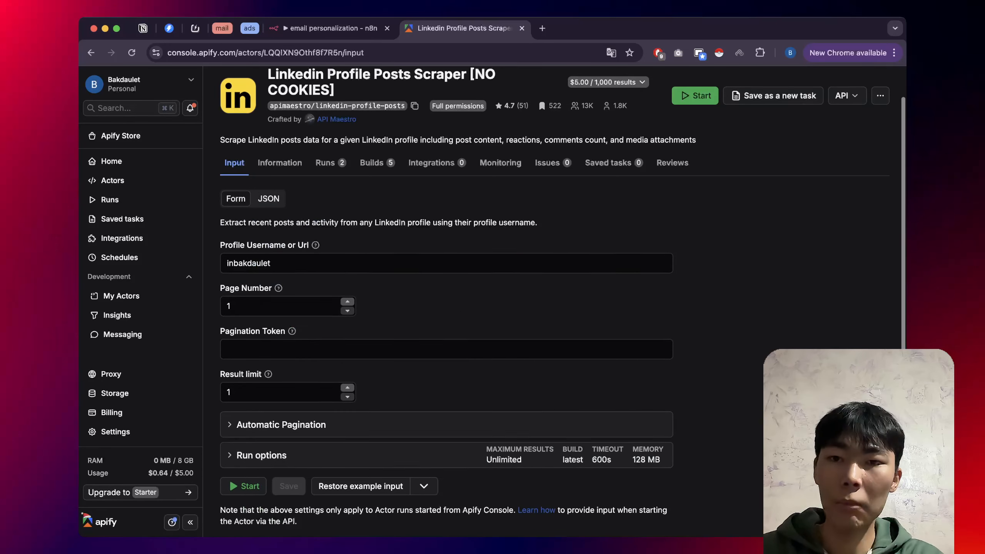
{"action": "scroll", "coordinate": [564, 300], "scroll_direction": "up", "scroll_amount": 2}
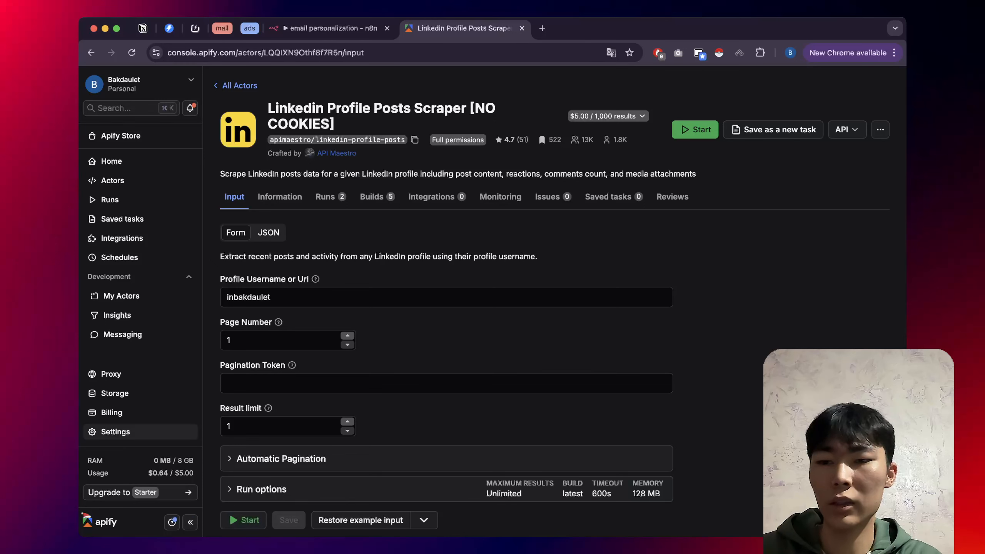
Copy the default personal API token from Settings › API & Integrations, then return to n8n.
{"action": "left_click", "coordinate": [115, 431]}
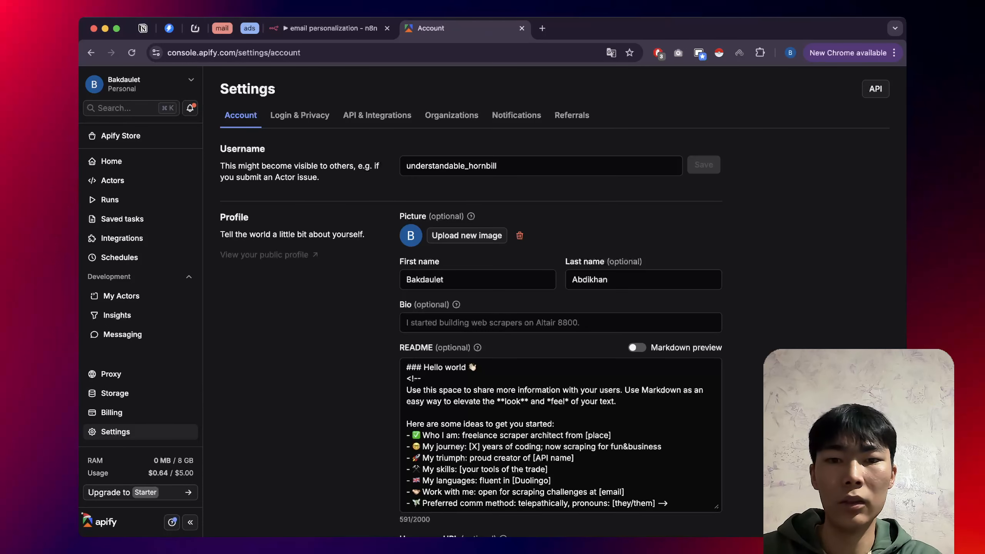
{"action": "left_click", "coordinate": [377, 114]}
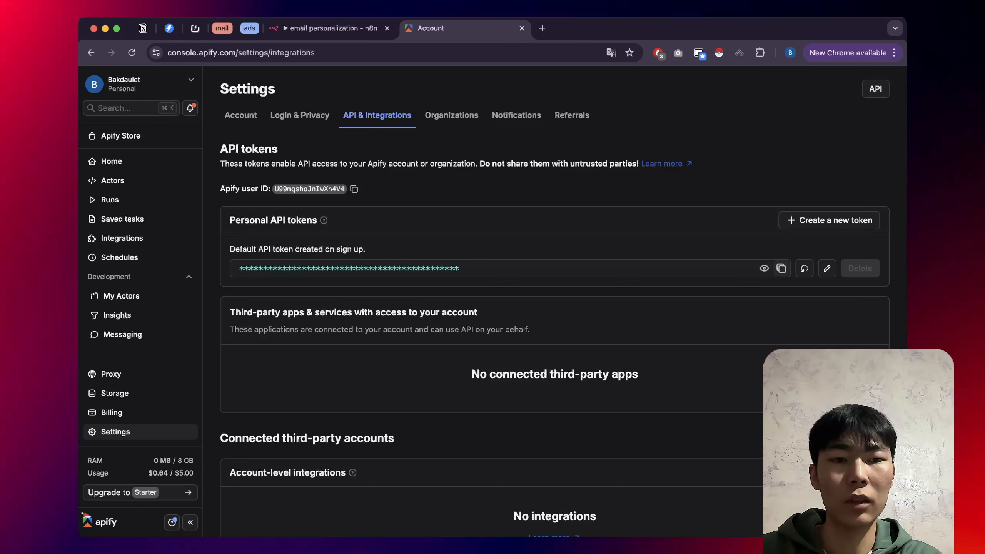
{"action": "left_click", "coordinate": [781, 269]}
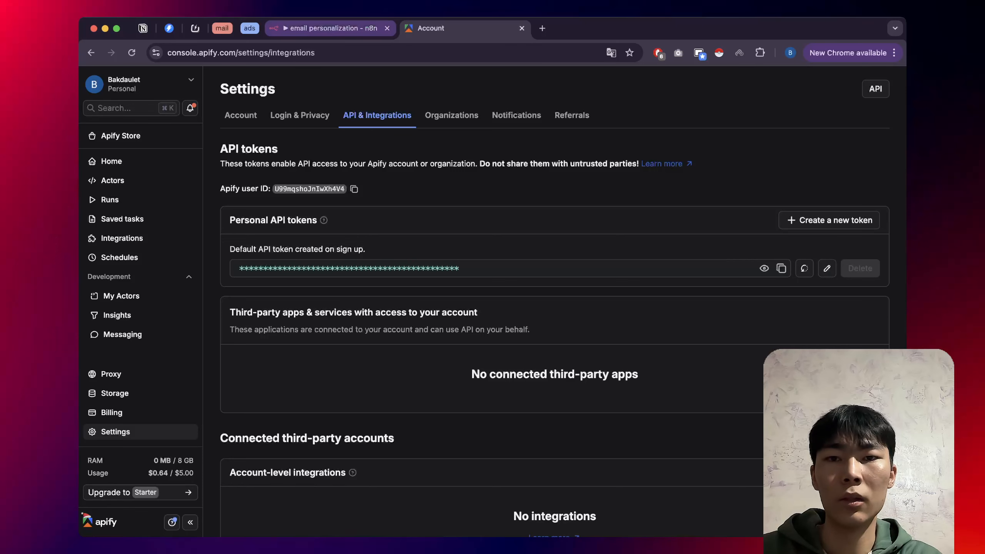
{"action": "left_click", "coordinate": [330, 28]}
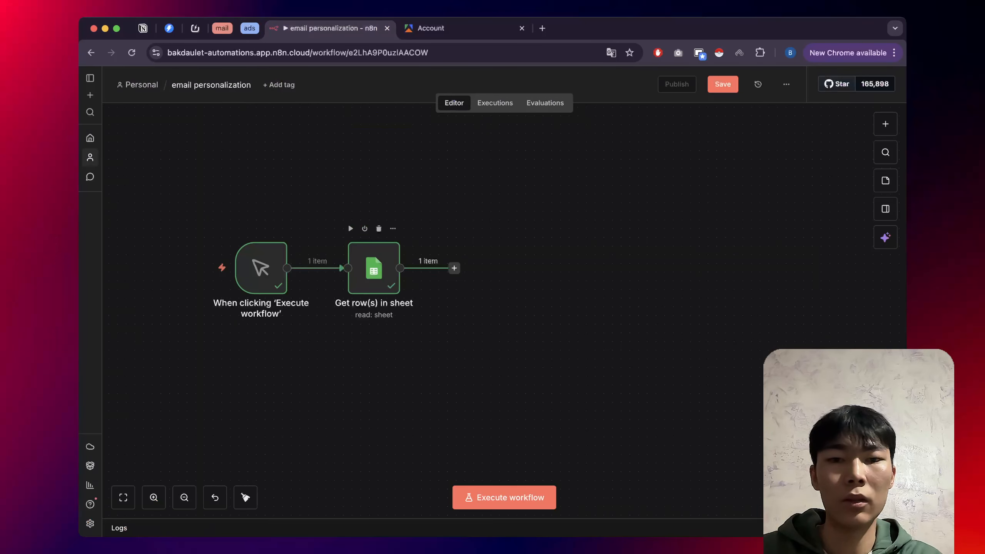
Add an Apify 'Run an Actor and get dataset' node via an 'api' search and reopen it.
{"action": "key", "text": "Tab"}
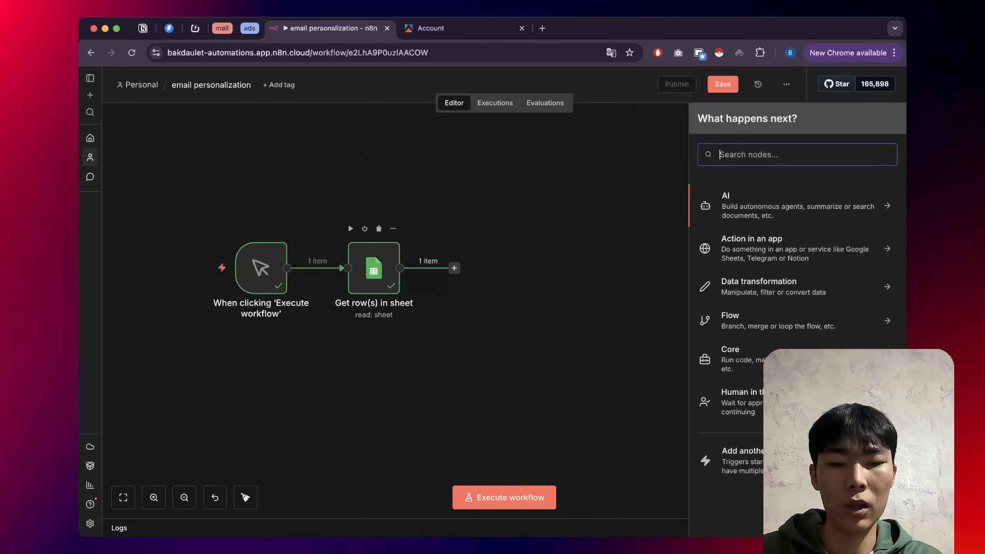
{"action": "type", "text": "api"}
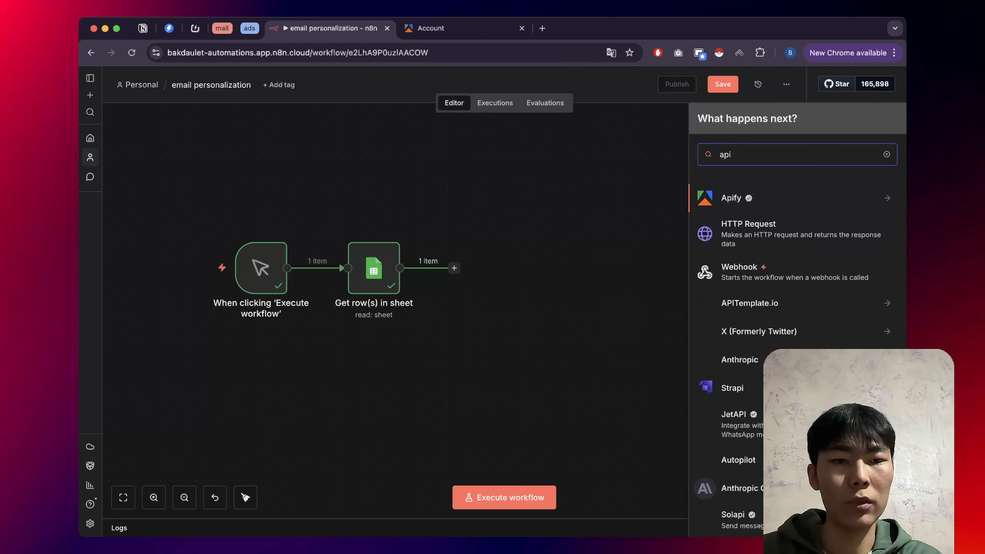
{"action": "key", "text": "Return"}
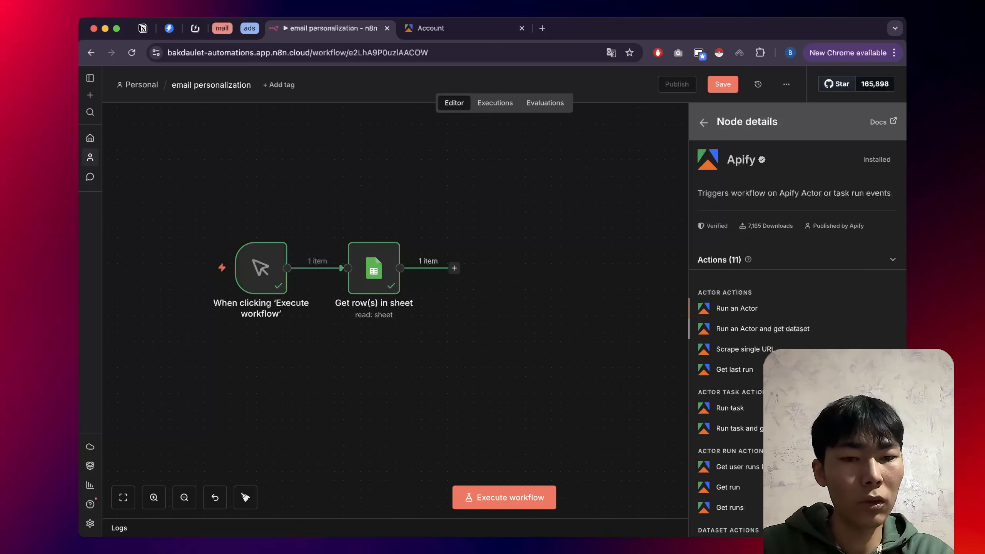
{"action": "left_click", "coordinate": [763, 329]}
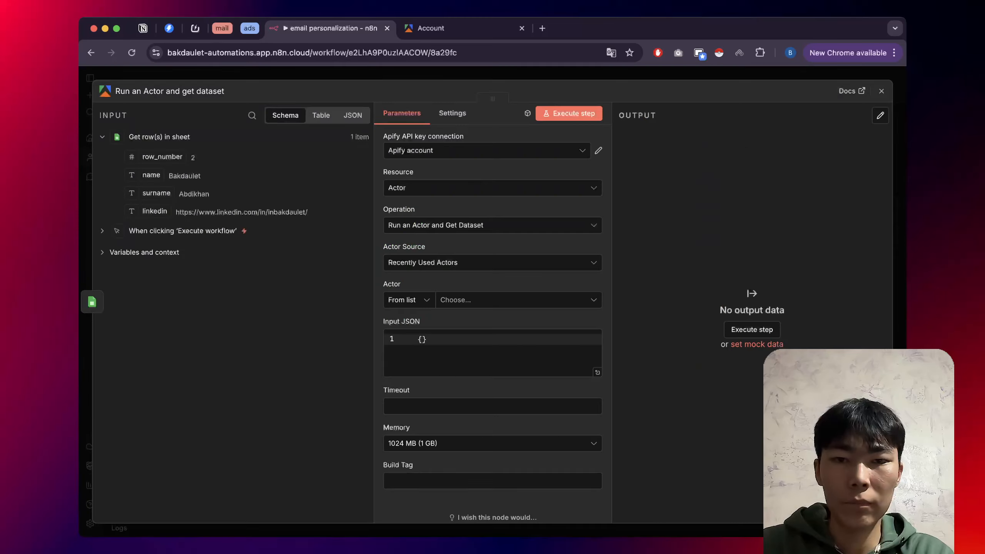
{"action": "key", "text": "Escape"}
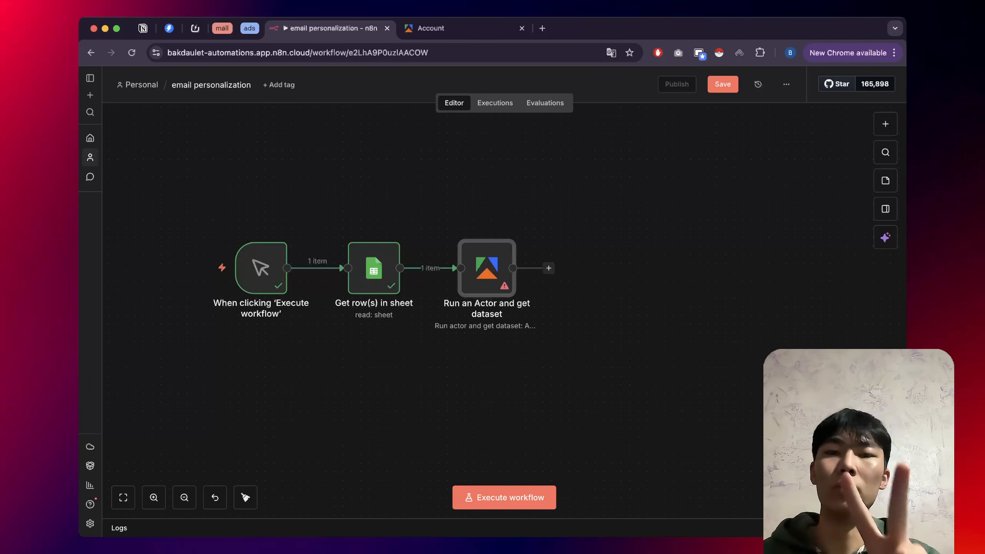
{"action": "double_click", "coordinate": [465, 247]}
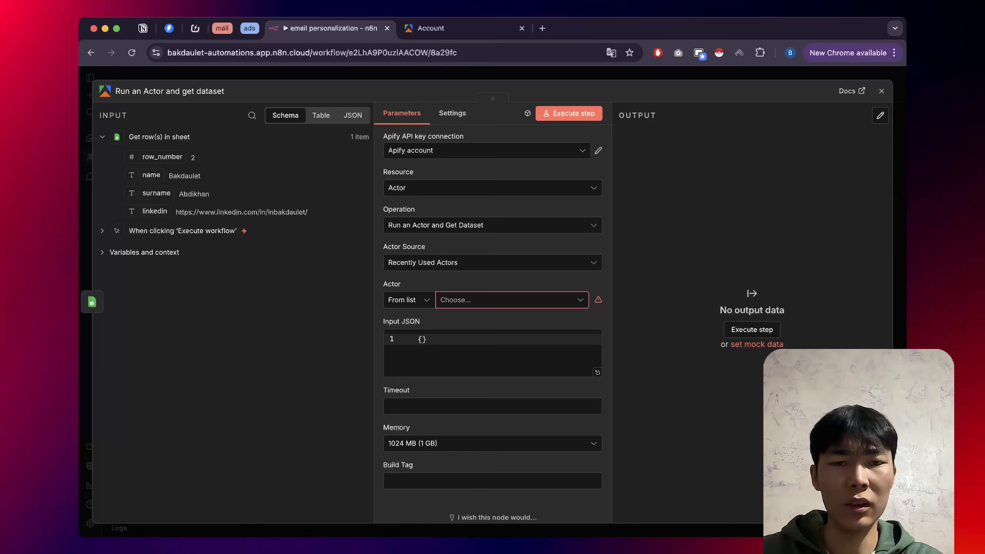
Abandon a new API-key Apify credential, keep the existing Apify account, and return to Apify Console.
{"action": "left_click", "coordinate": [487, 150]}
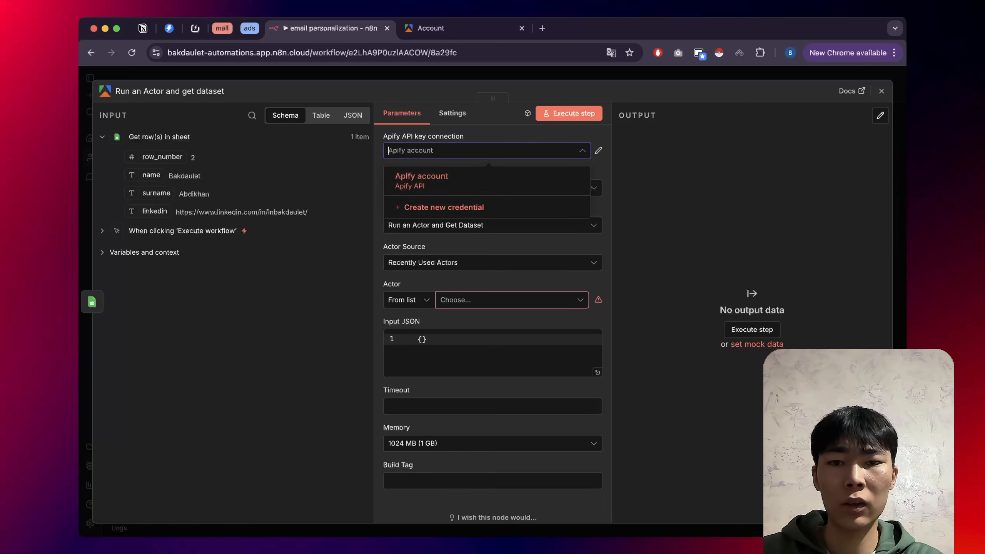
{"action": "left_click", "coordinate": [444, 207]}
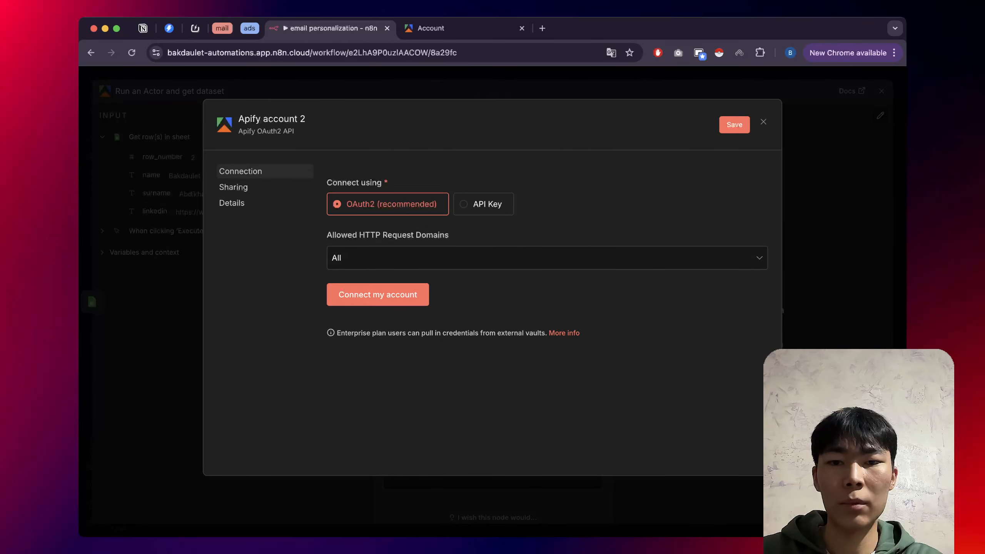
{"action": "left_click", "coordinate": [483, 204]}
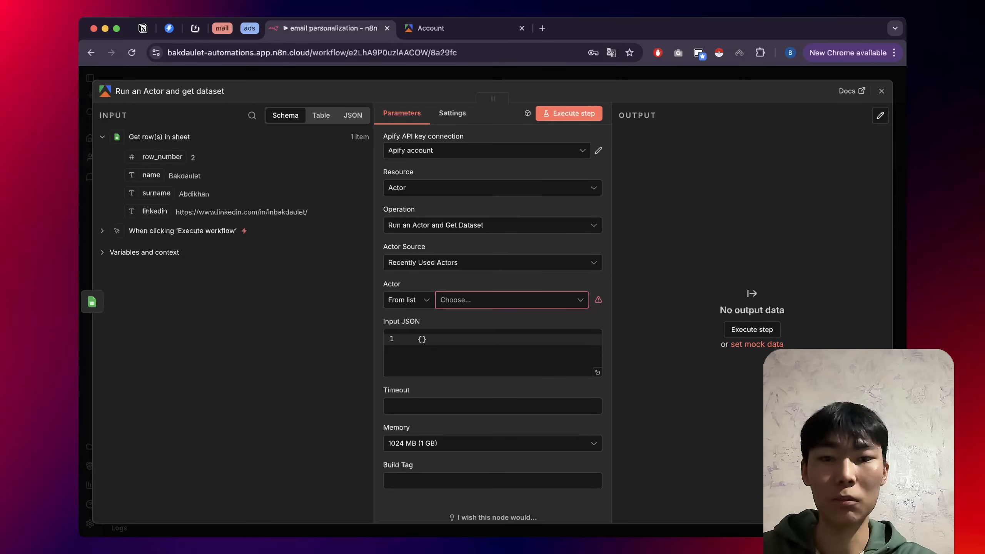
{"action": "left_click", "coordinate": [487, 151]}
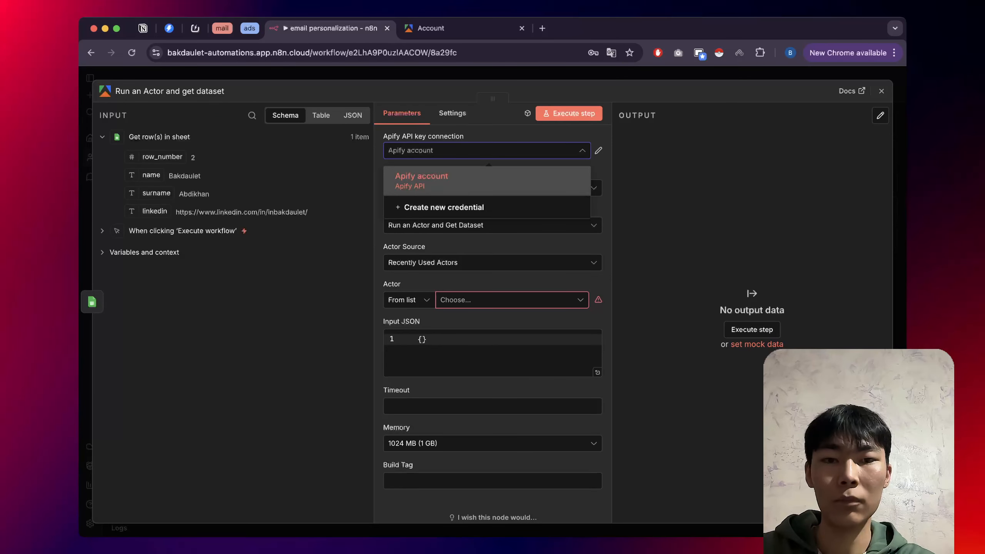
{"action": "left_click", "coordinate": [487, 181]}
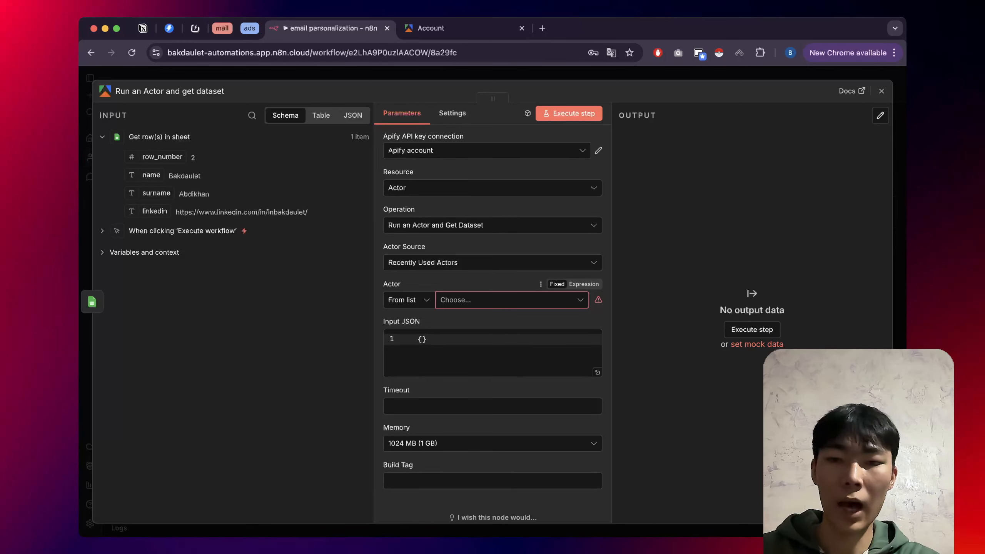
{"action": "left_click", "coordinate": [462, 28]}
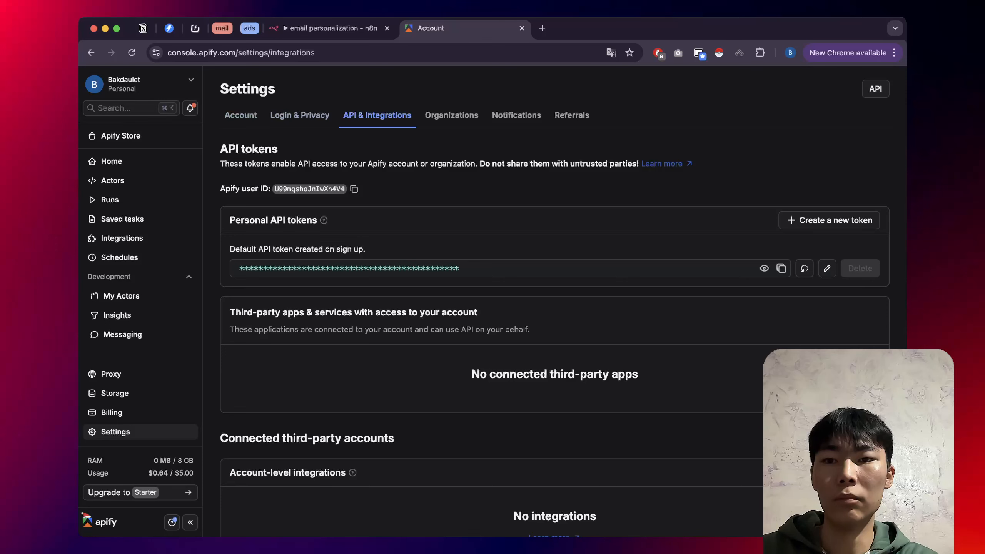
Copy the Linkedin Profile Posts Scraper's actor ID from its Apify URL and reopen n8n's actor mode options.
{"action": "left_click", "coordinate": [112, 180]}
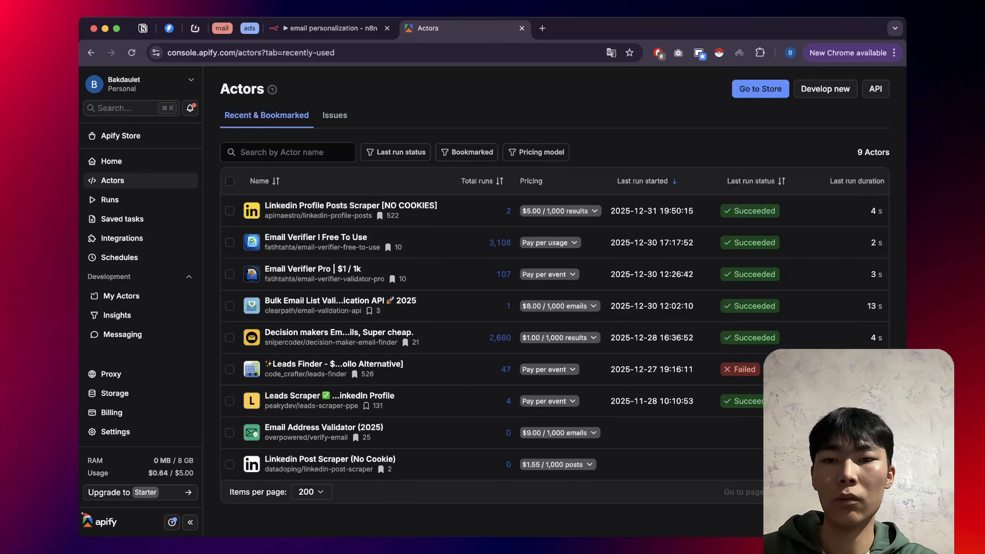
{"action": "left_click", "coordinate": [351, 205]}
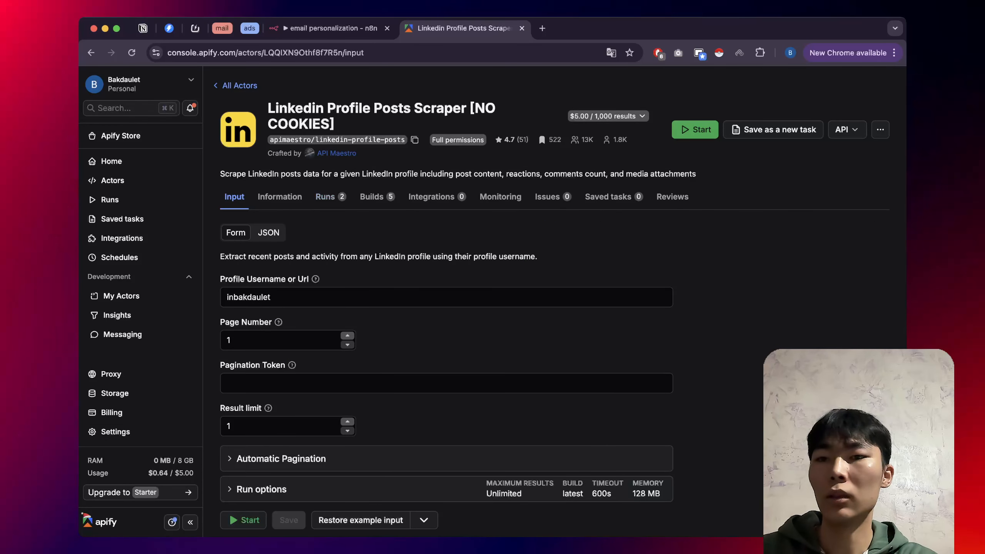
{"action": "left_click", "coordinate": [362, 53]}
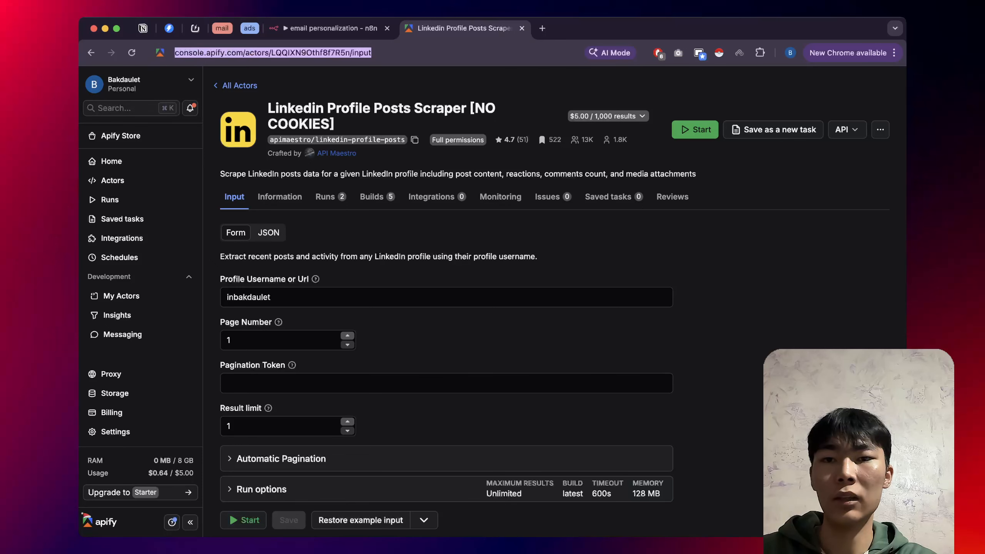
{"action": "left_click", "coordinate": [350, 52]}
{"action": "double_click", "coordinate": [329, 52]}
{"action": "key", "text": "super+c"}
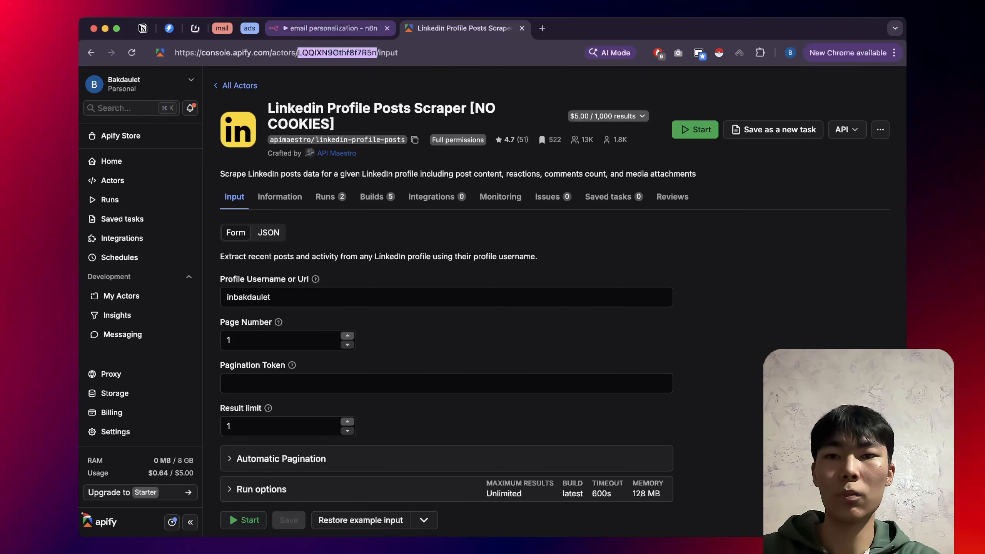
{"action": "left_click", "coordinate": [330, 28]}
{"action": "left_click", "coordinate": [409, 300]}
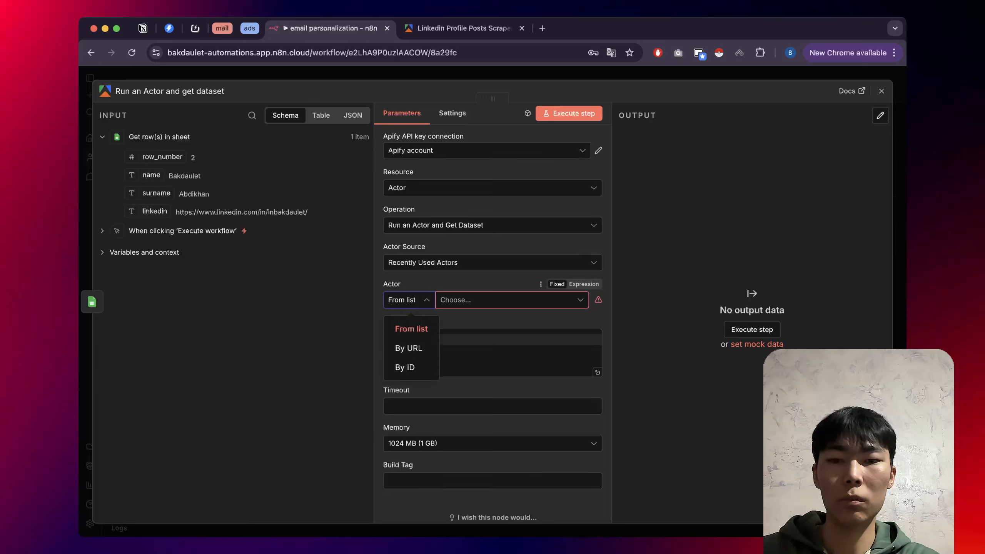
Set the Apify node's actor By ID to LQQIXN9Othf8f7R5n.
{"action": "left_click", "coordinate": [406, 368]}
{"action": "left_click", "coordinate": [481, 299]}
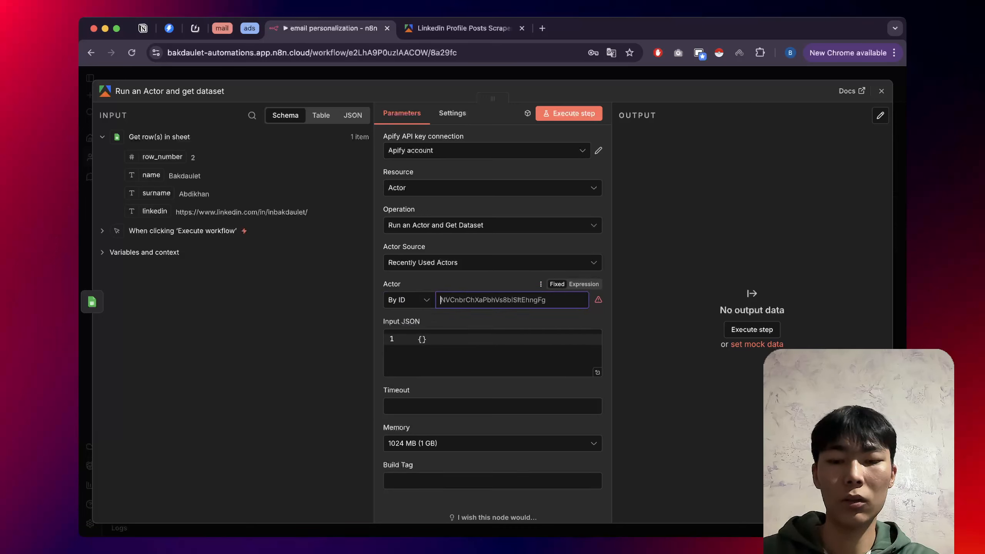
{"action": "key", "text": "super+v"}
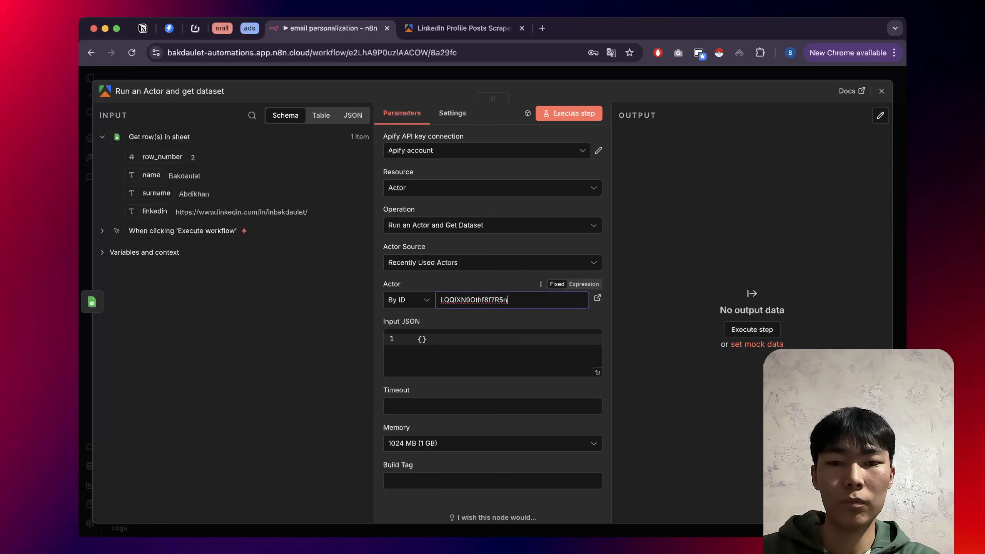
{"action": "scroll", "coordinate": [493, 322], "scroll_direction": "down", "scroll_amount": 1}
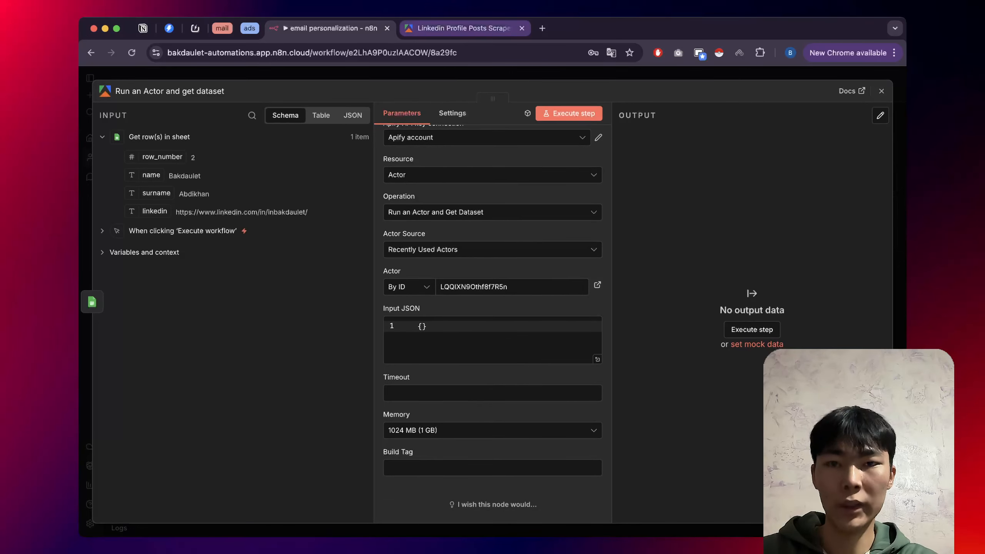
Paste the scraper's Apify input JSON (limit, page_number, username) into the node's Input JSON editor.
{"action": "left_click", "coordinate": [461, 28]}
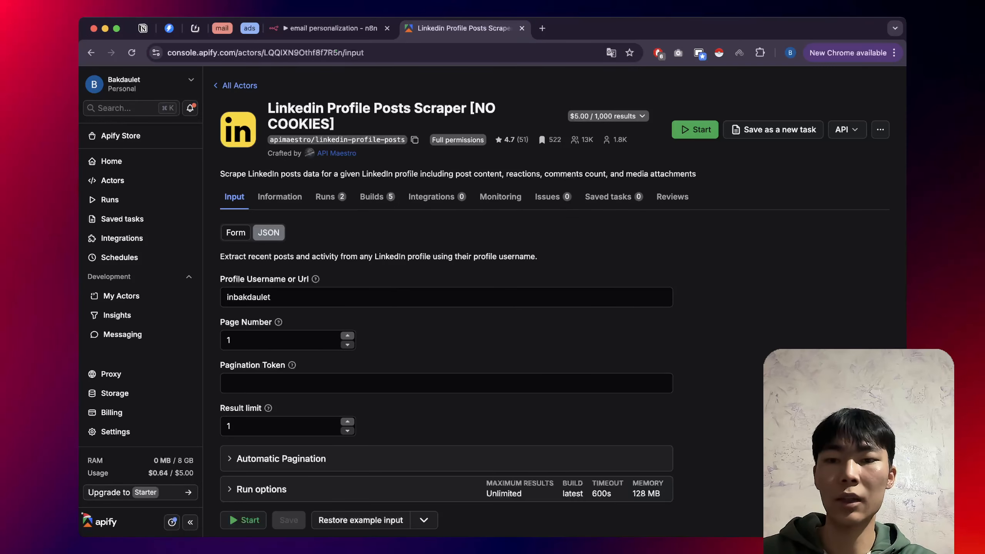
{"action": "left_click", "coordinate": [268, 232]}
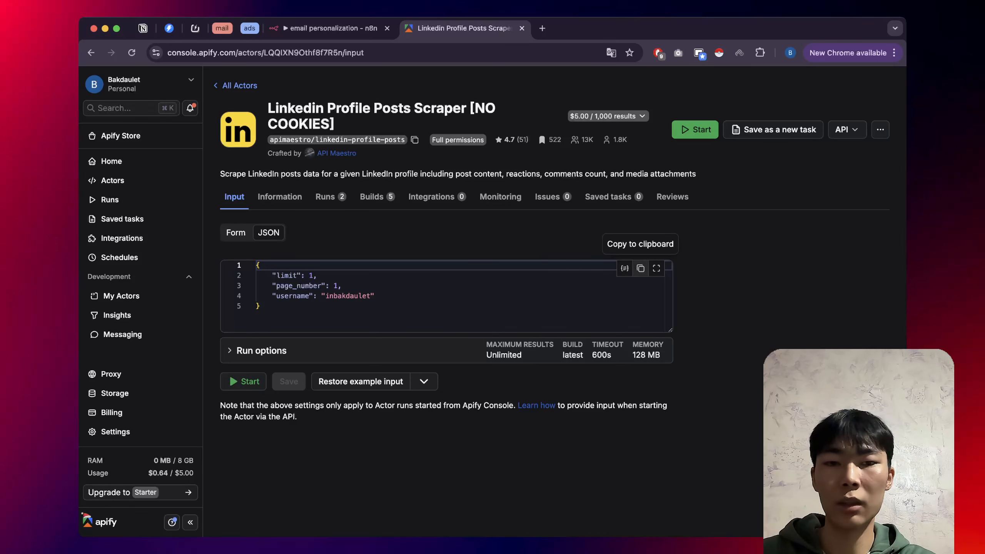
{"action": "left_click", "coordinate": [640, 269]}
{"action": "left_click", "coordinate": [330, 28]}
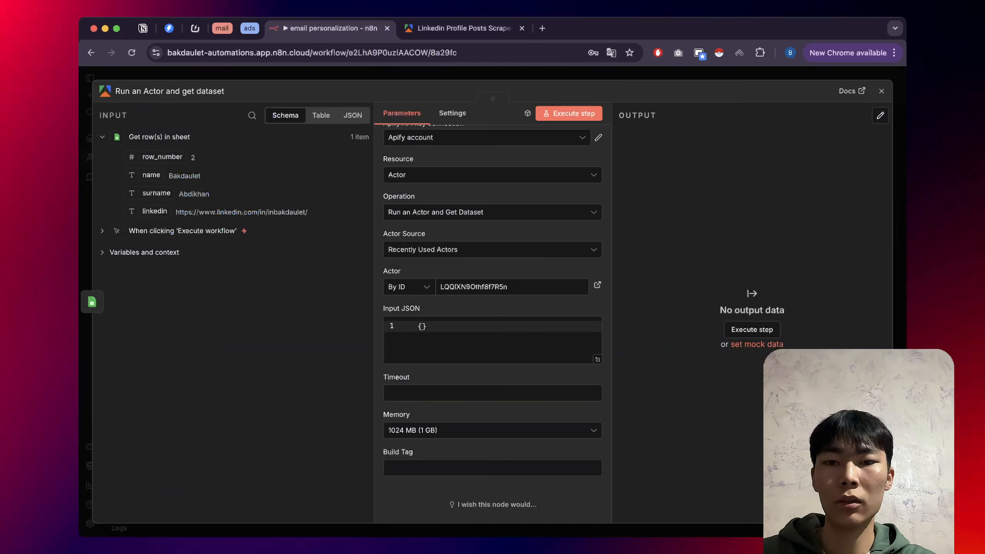
{"action": "left_click", "coordinate": [465, 328]}
{"action": "key", "text": "BackSpace"}
{"action": "key", "text": "BackSpace"}
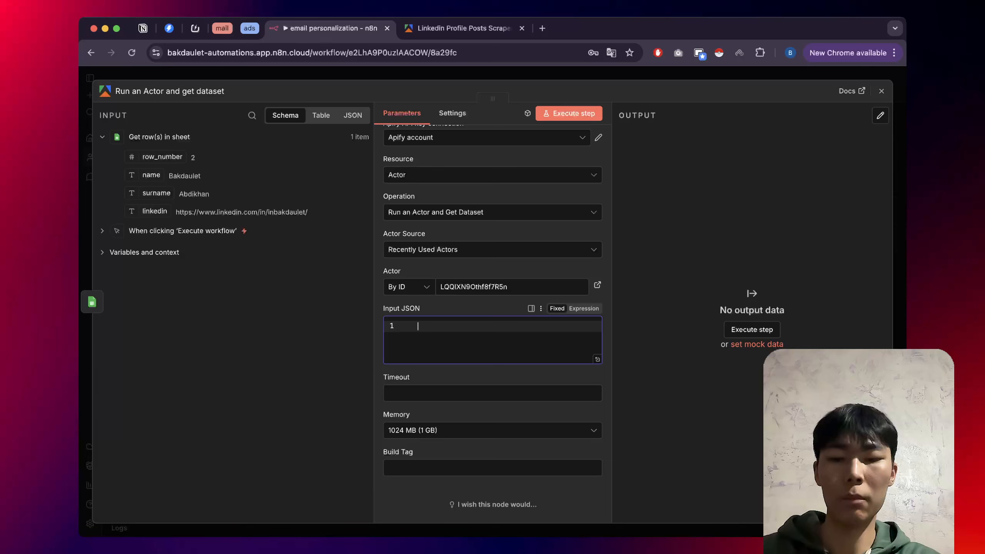
{"action": "key", "text": "super+v"}
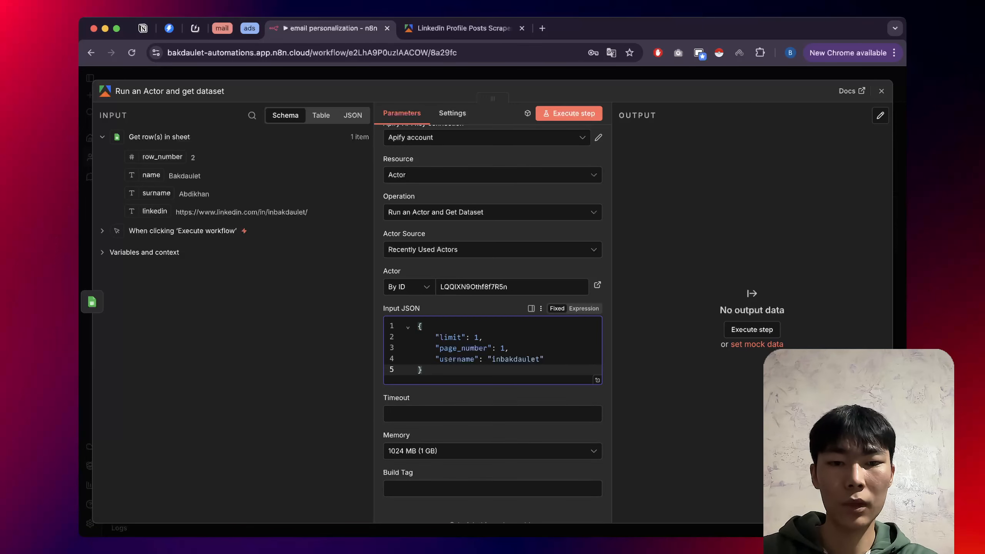
{"action": "left_click", "coordinate": [597, 380]}
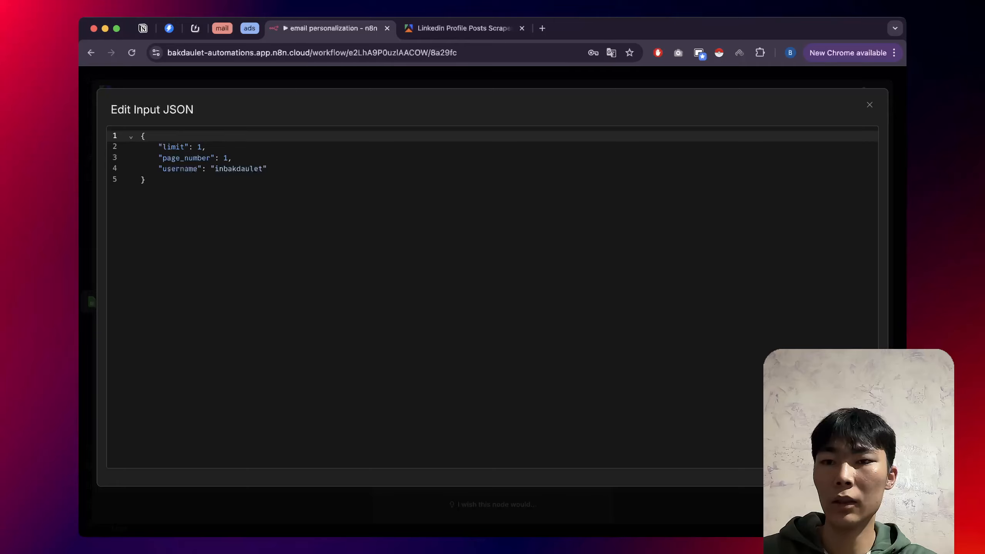
{"action": "left_click", "coordinate": [464, 28]}
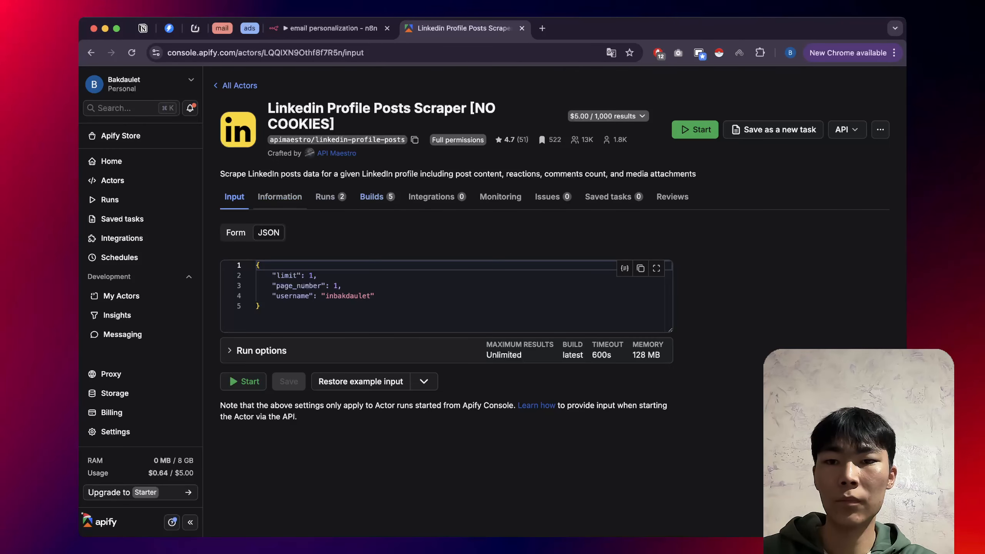
Review the scraper's input form in Apify, reading the Pagination Token help, then go back to n8n.
{"action": "left_click", "coordinate": [235, 233]}
{"action": "scroll", "coordinate": [271, 248], "scroll_direction": "down", "scroll_amount": 2}
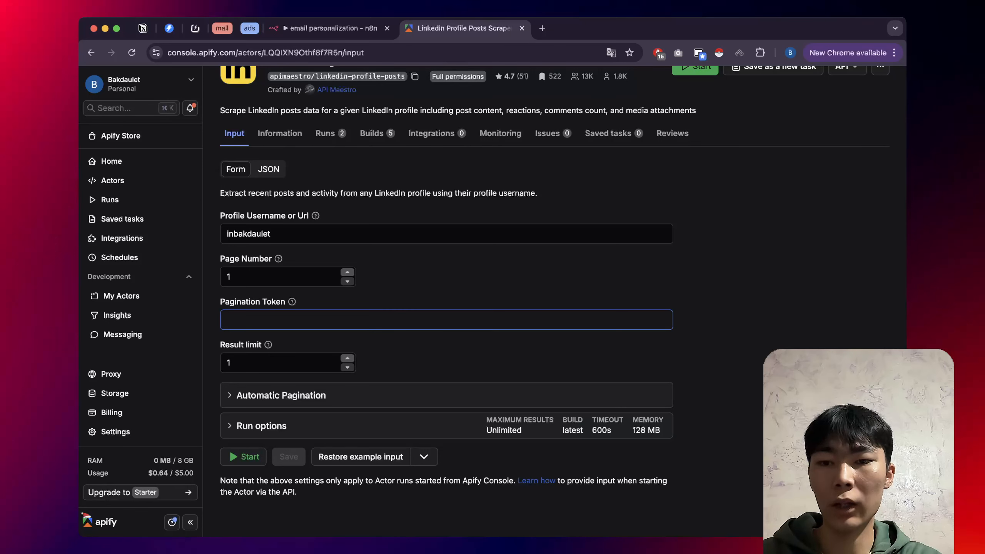
{"action": "left_click", "coordinate": [446, 320]}
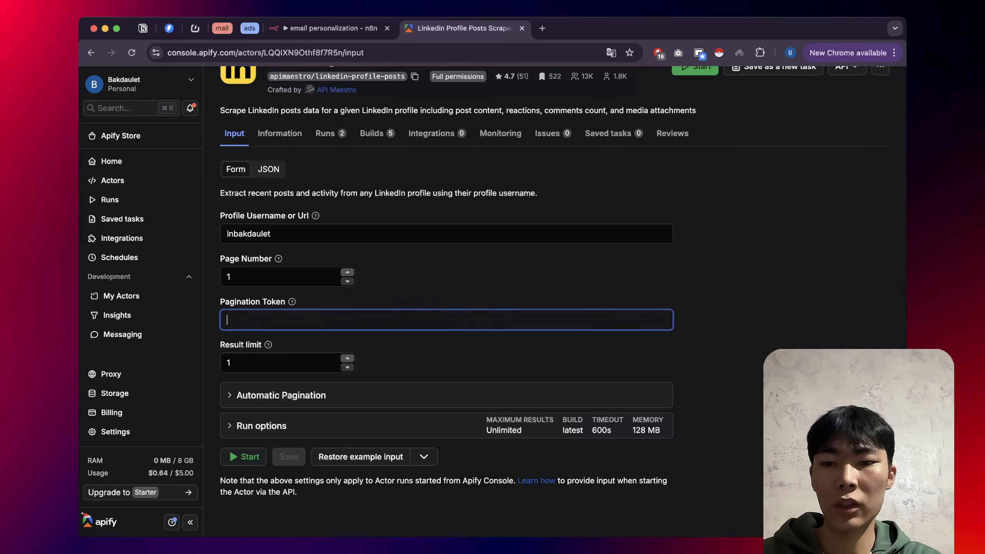
{"action": "left_click", "coordinate": [292, 301]}
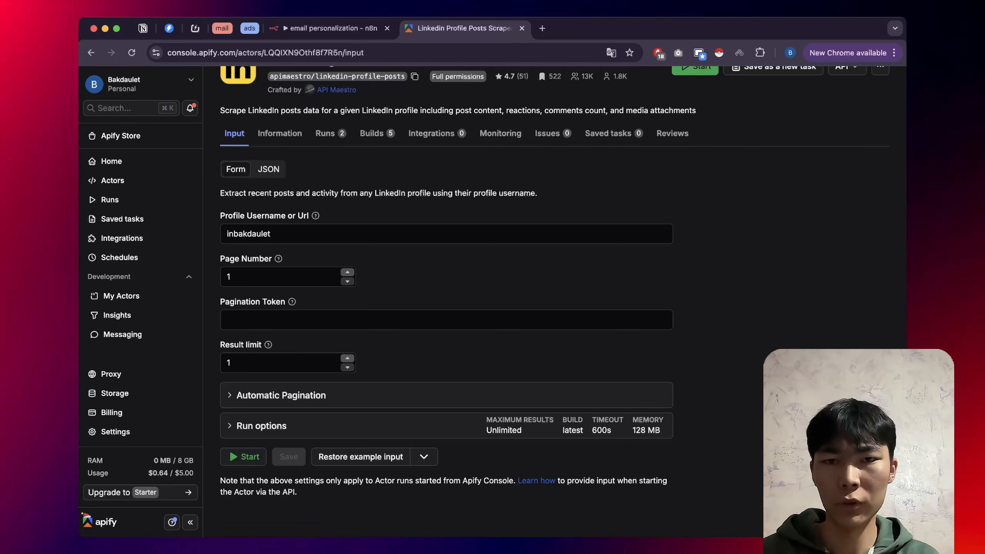
{"action": "scroll", "coordinate": [446, 303], "scroll_direction": "up", "scroll_amount": 3}
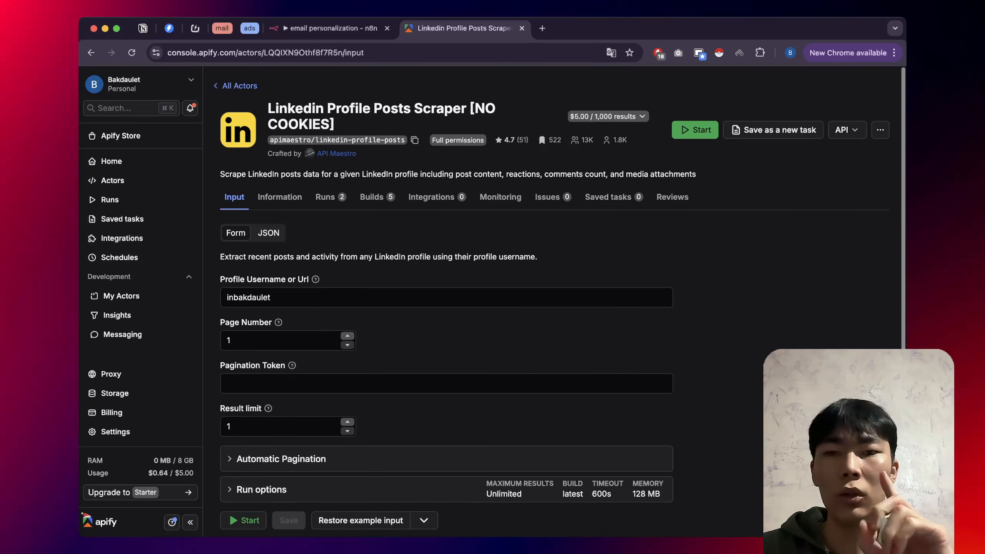
{"action": "left_click", "coordinate": [331, 29]}
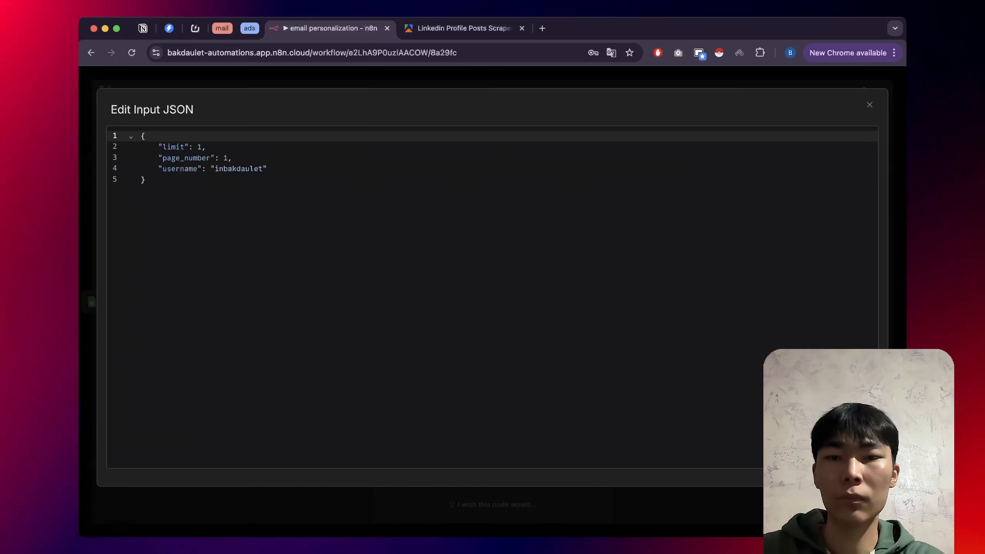
Delete the hard-coded username value from the Input JSON and close the actor node settings.
{"action": "key", "text": "Escape"}
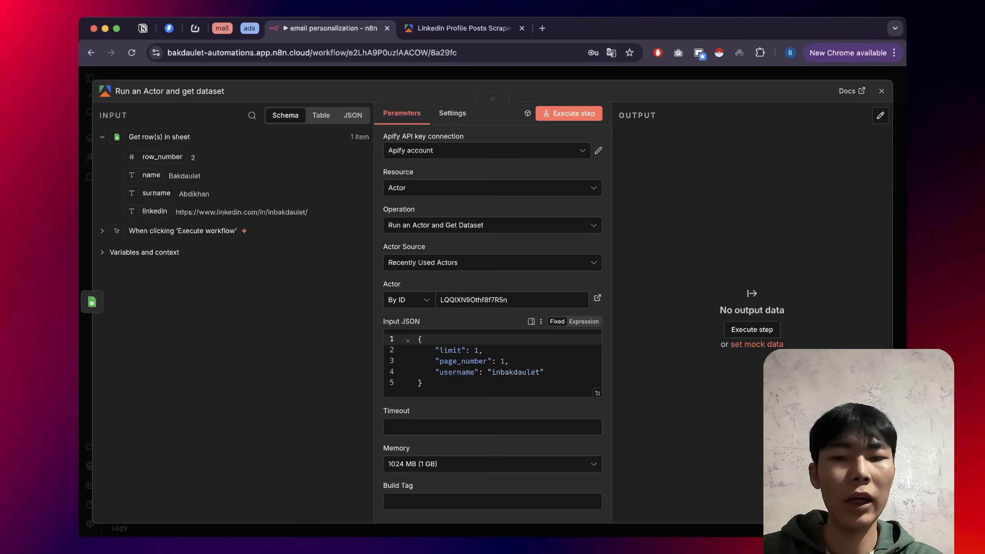
{"action": "double_click", "coordinate": [516, 372]}
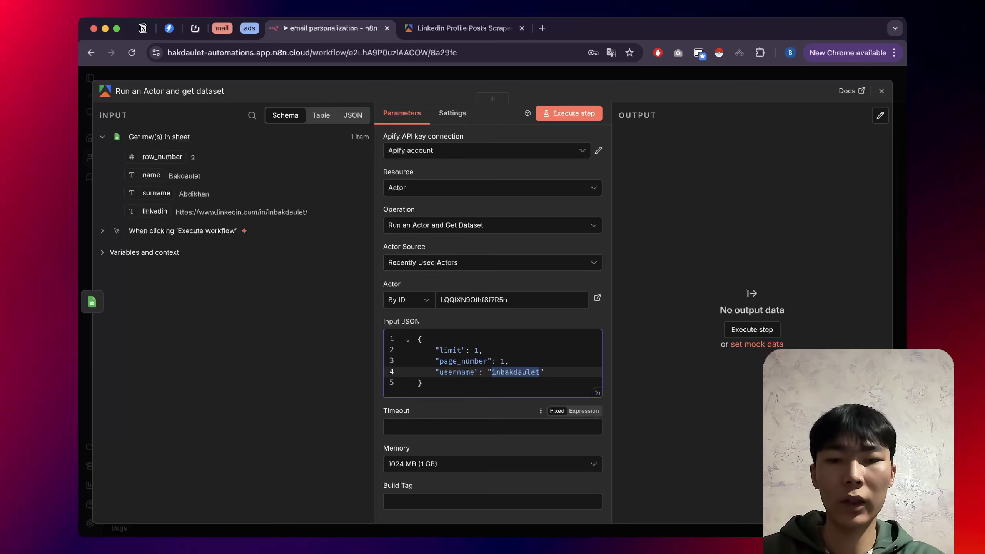
{"action": "key", "text": "BackSpace"}
{"action": "key", "text": "BackSpace"}
{"action": "key", "text": "BackSpace"}
{"action": "key", "text": "BackSpace"}
{"action": "key", "text": "BackSpace"}
{"action": "key", "text": "BackSpace"}
{"action": "key", "text": "BackSpace"}
{"action": "key", "text": "BackSpace"}
{"action": "key", "text": "BackSpace"}
{"action": "key", "text": "BackSpace"}
{"action": "key", "text": "BackSpace"}
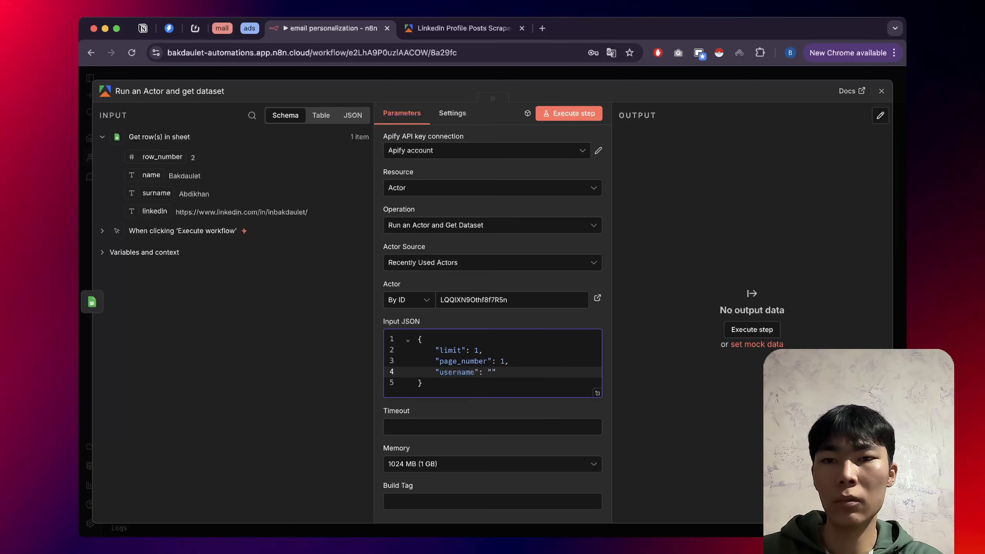
{"action": "key", "text": "Escape"}
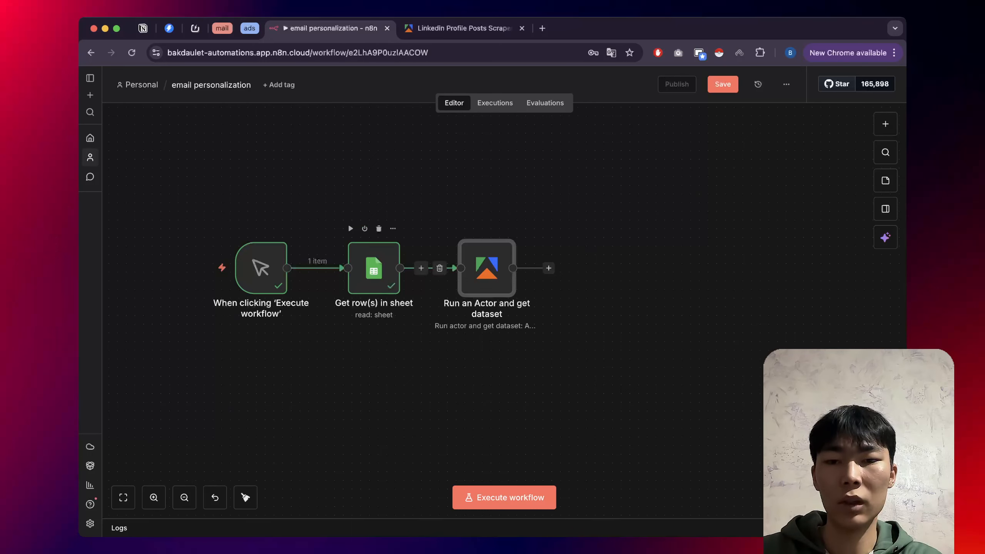
Rename the Google Sheets node 'Get row(s) in sheet' to 'laeds' using F2.
{"action": "right_click", "coordinate": [371, 286]}
{"action": "key", "text": "Escape"}
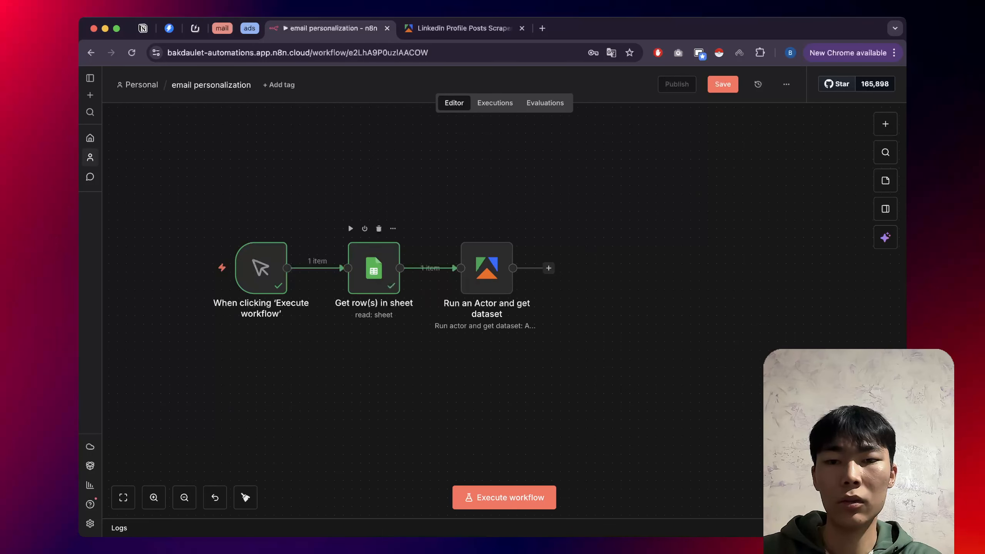
{"action": "key", "text": "F2"}
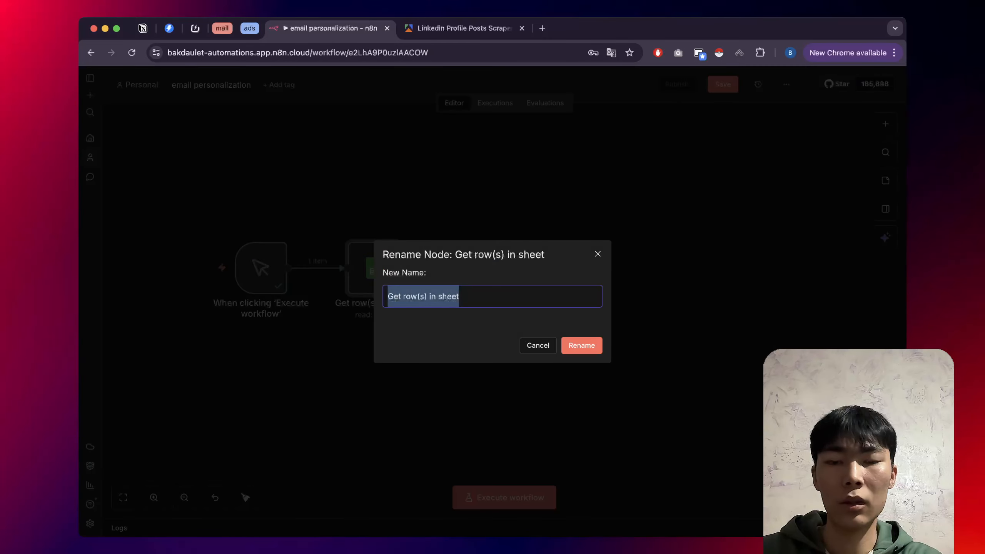
{"action": "type", "text": "lae"}
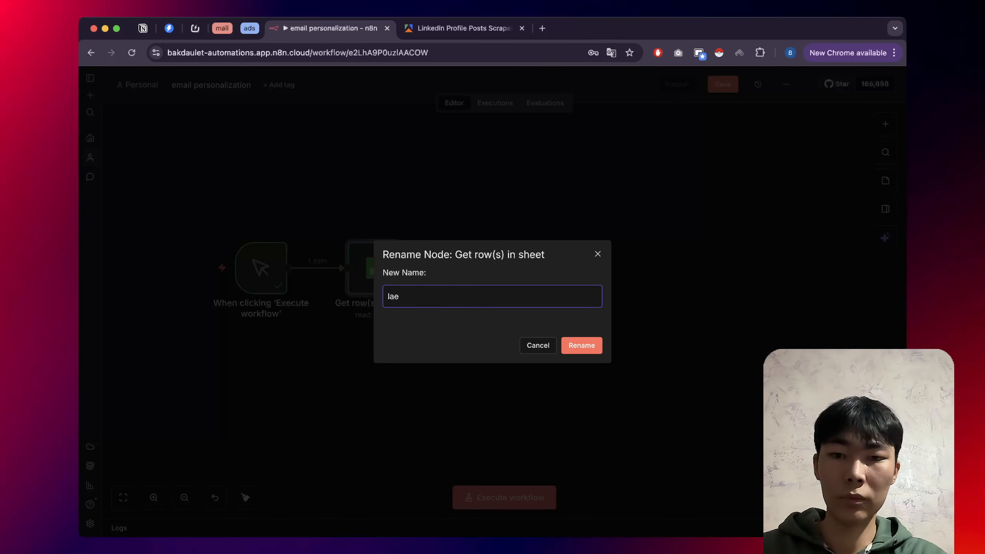
{"action": "type", "text": "ds"}
{"action": "key", "text": "Return"}
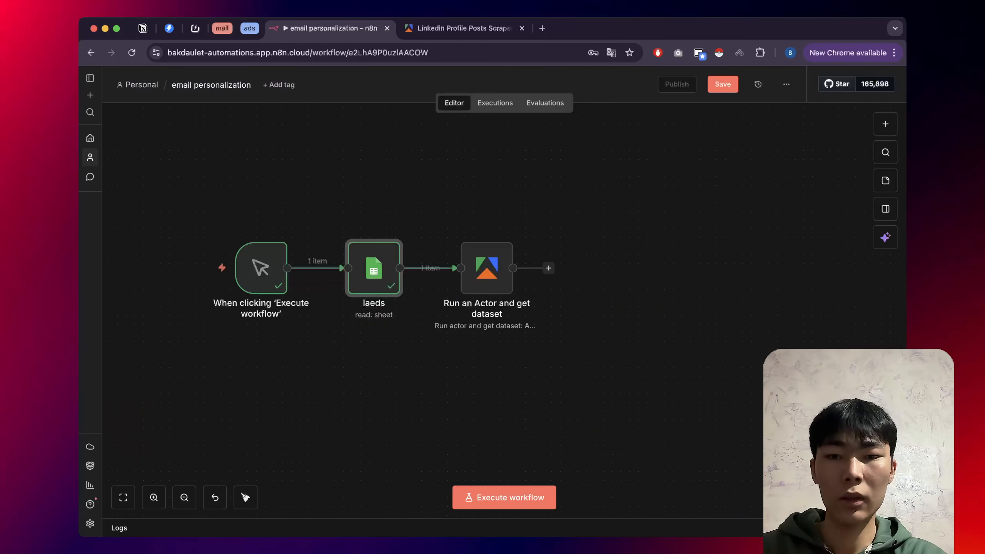
{"action": "double_click", "coordinate": [487, 281]}
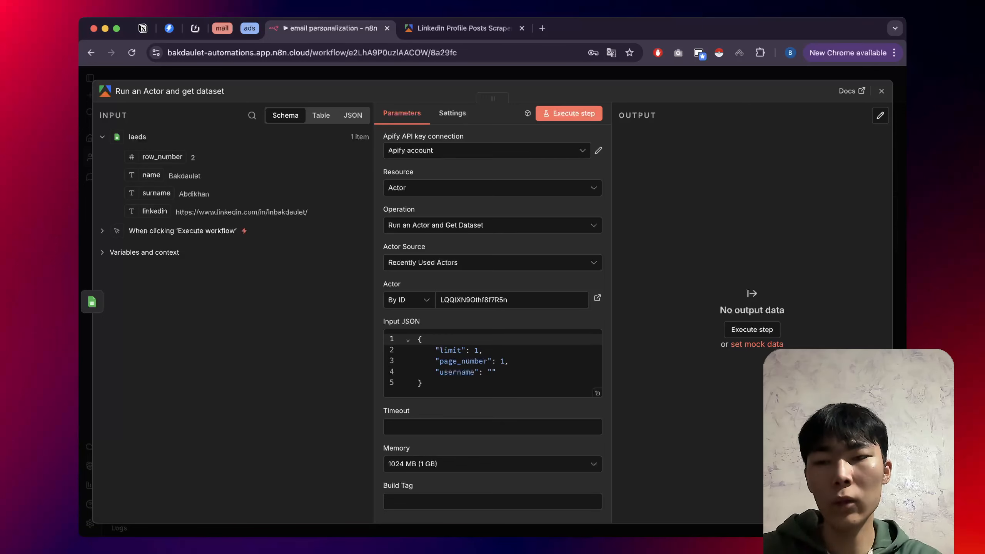
{"action": "double_click", "coordinate": [288, 212]}
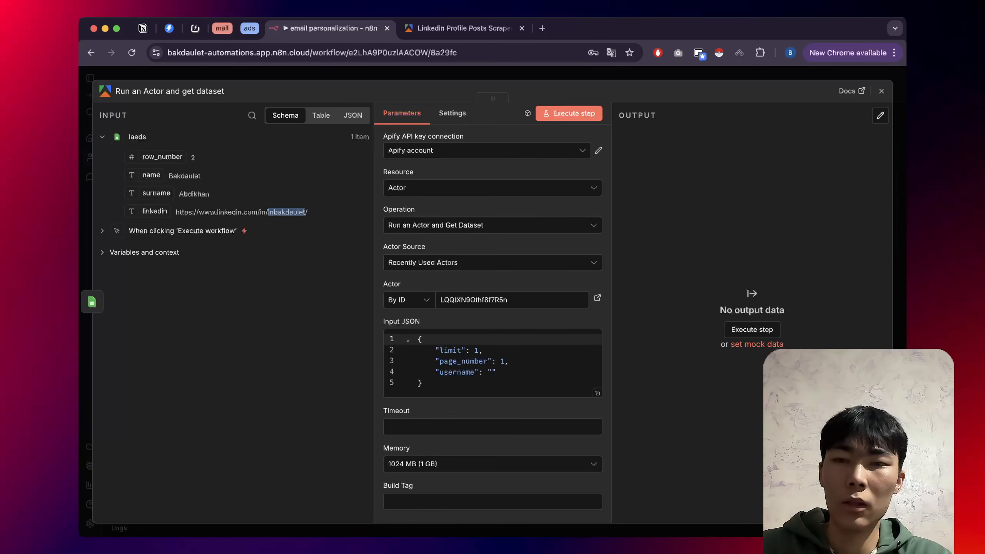
{"action": "key", "text": "Escape"}
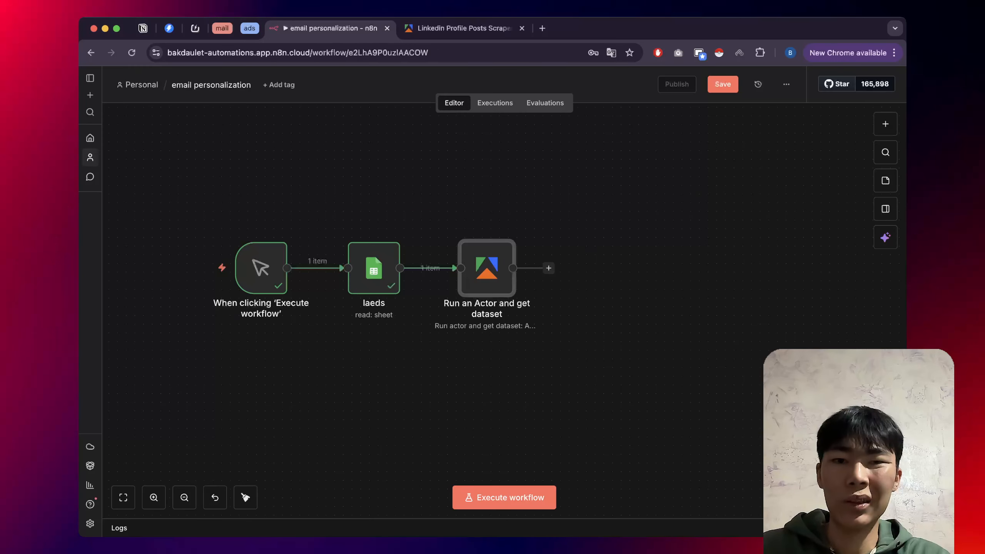
Move the trigger and laeds nodes left and the Run an Actor node right.
{"action": "left_click_drag", "start_coordinate": [181, 207], "coordinate": [398, 363]}
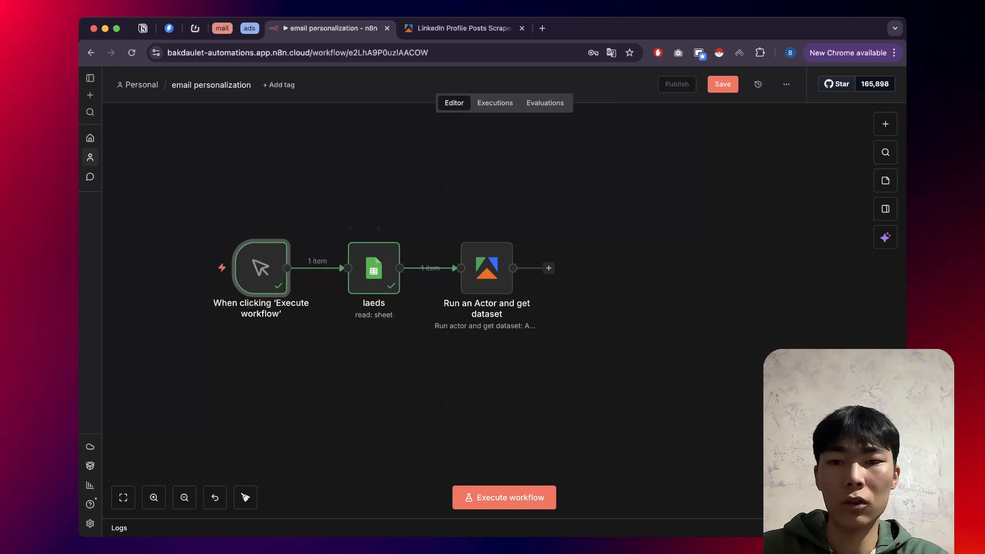
{"action": "left_click_drag", "start_coordinate": [220, 197], "coordinate": [463, 352]}
{"action": "left_click_drag", "start_coordinate": [374, 271], "coordinate": [296, 271]}
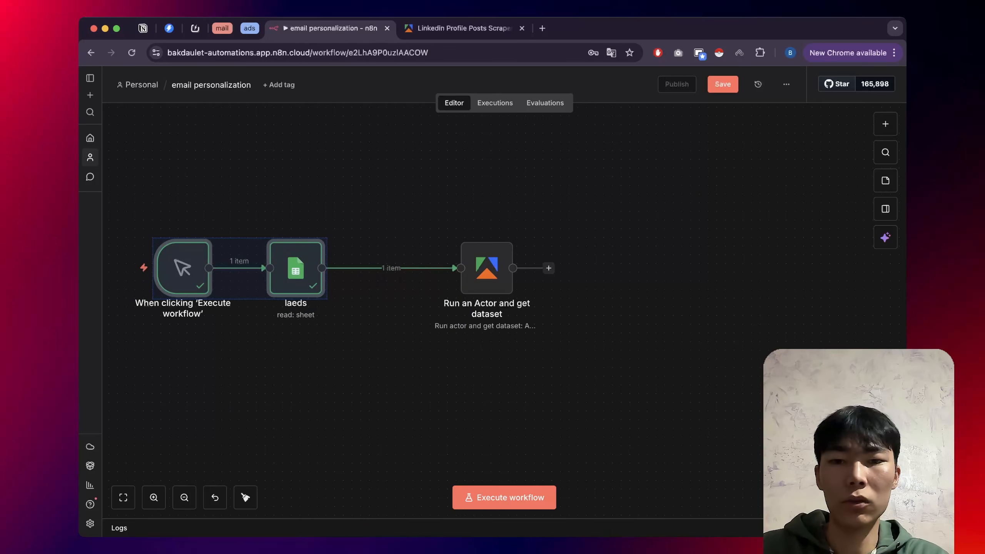
{"action": "left_click_drag", "start_coordinate": [487, 272], "coordinate": [547, 272]}
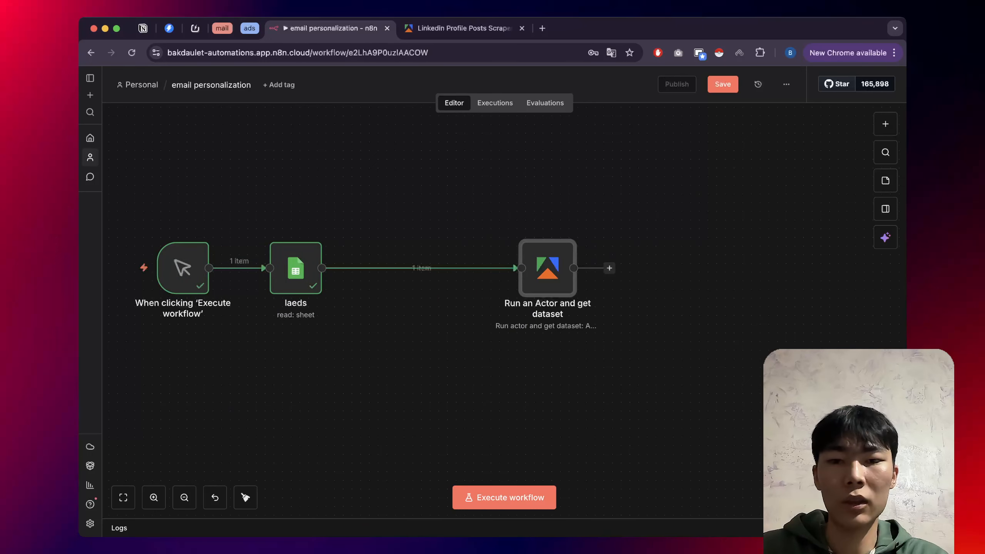
Insert a Code node on the connection between laeds and the actor node.
{"action": "left_click", "coordinate": [413, 267]}
{"action": "type", "text": "c"}
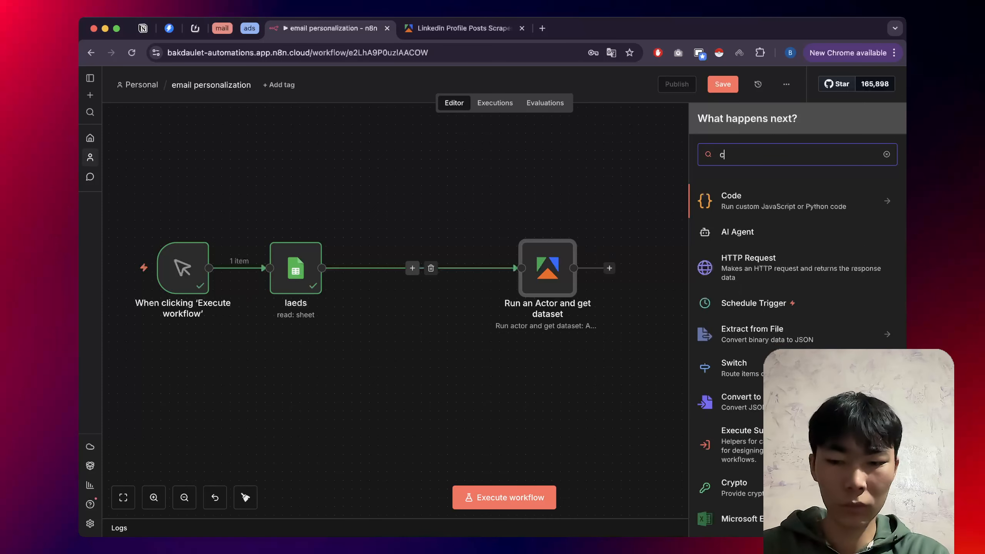
{"action": "type", "text": "ode"}
{"action": "key", "text": "Return"}
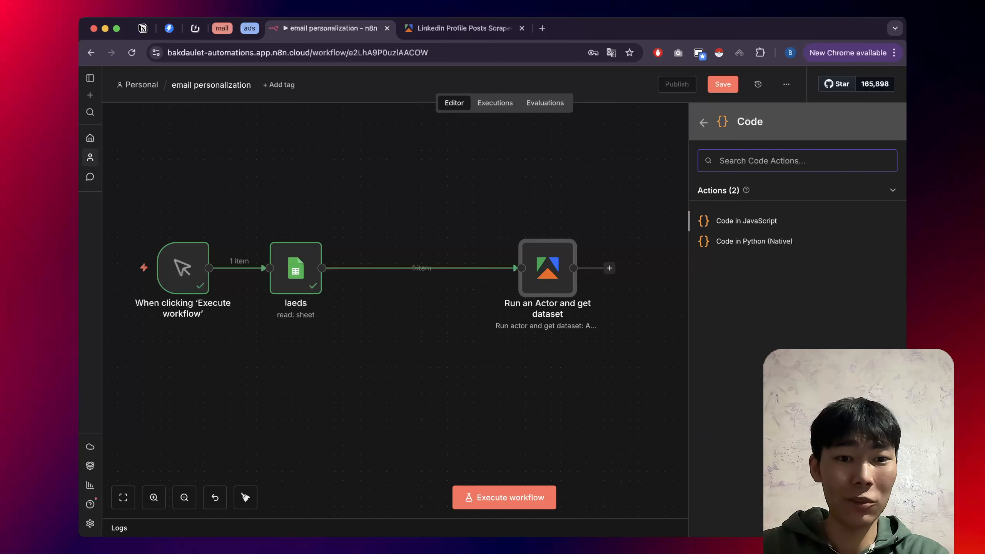
Add a Code in JavaScript node and delete its default code.
{"action": "key", "text": "Return"}
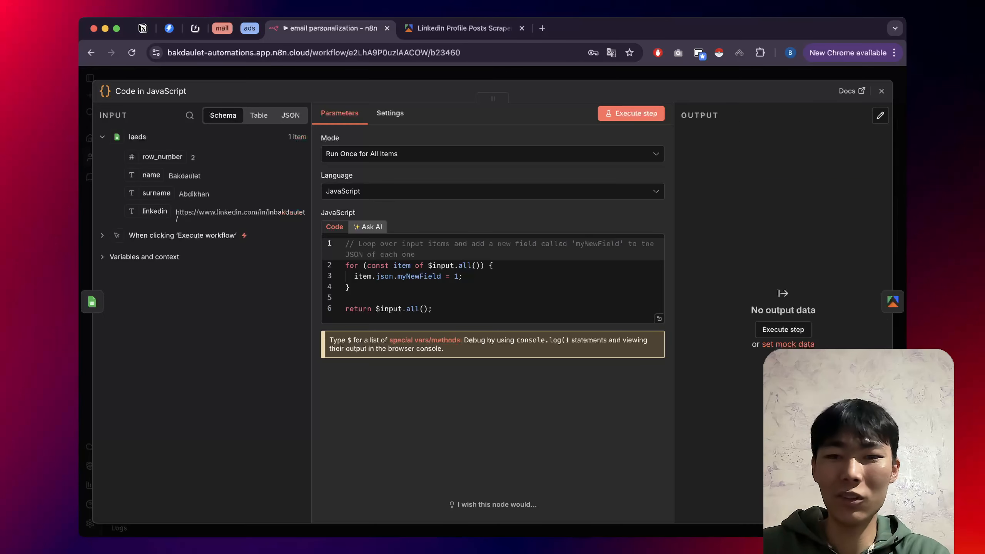
{"action": "left_click", "coordinate": [412, 309]}
{"action": "key", "text": "super+a"}
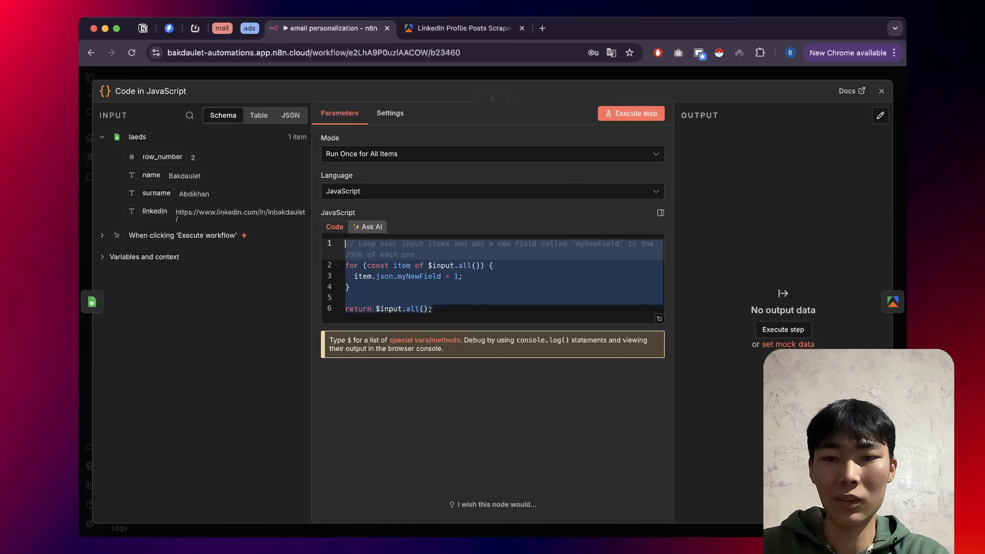
{"action": "key", "text": "BackSpace"}
Open Ask AI and paste a prompt describing code that extracts the LinkedIn username.
{"action": "left_click", "coordinate": [368, 227]}
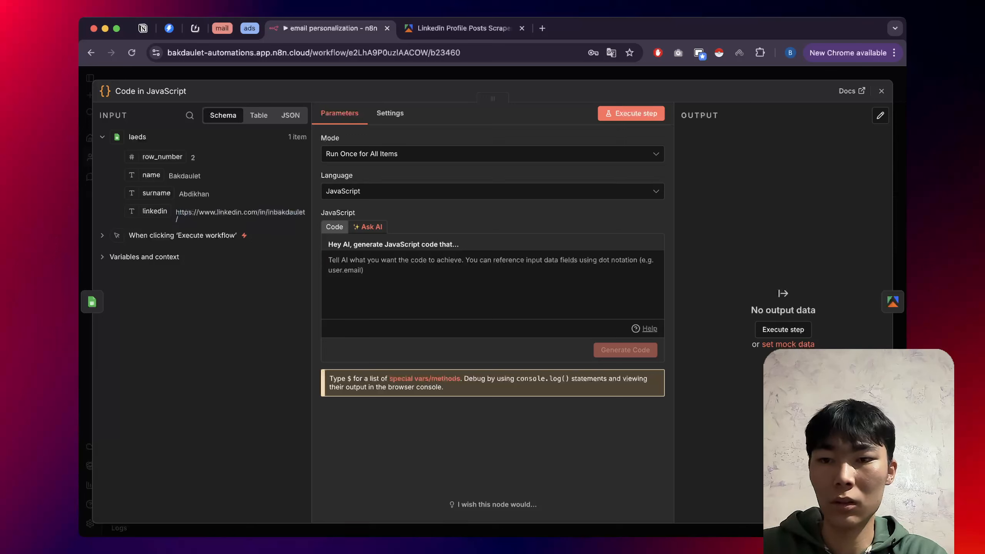
{"action": "triple_click", "coordinate": [269, 213]}
{"action": "key", "text": "super+c"}
{"action": "left_click", "coordinate": [493, 284]}
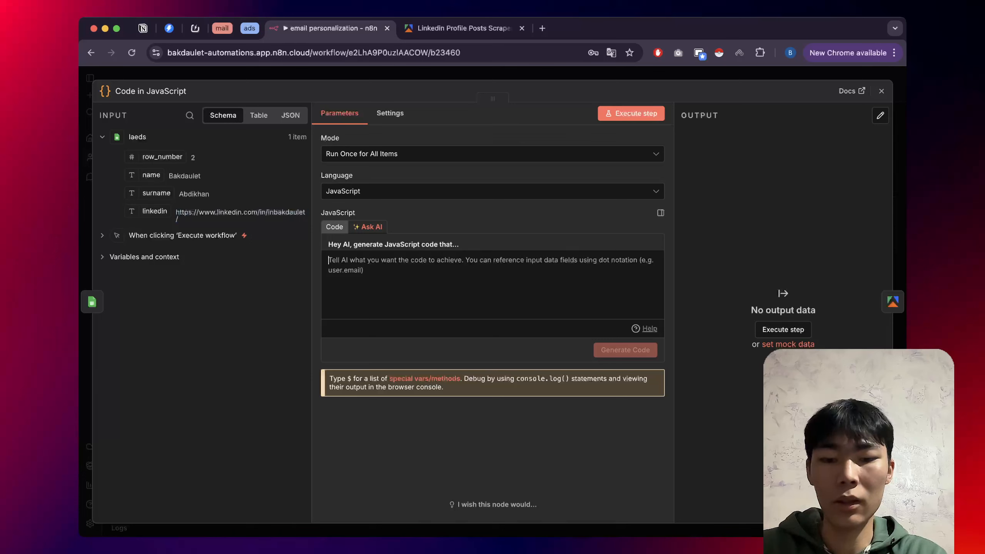
{"action": "type", "text": "hey"}
{"action": "key", "text": "BackSpace"}
{"action": "key", "text": "BackSpace"}
{"action": "key", "text": "BackSpace"}
{"action": "key", "text": "BackSpace"}
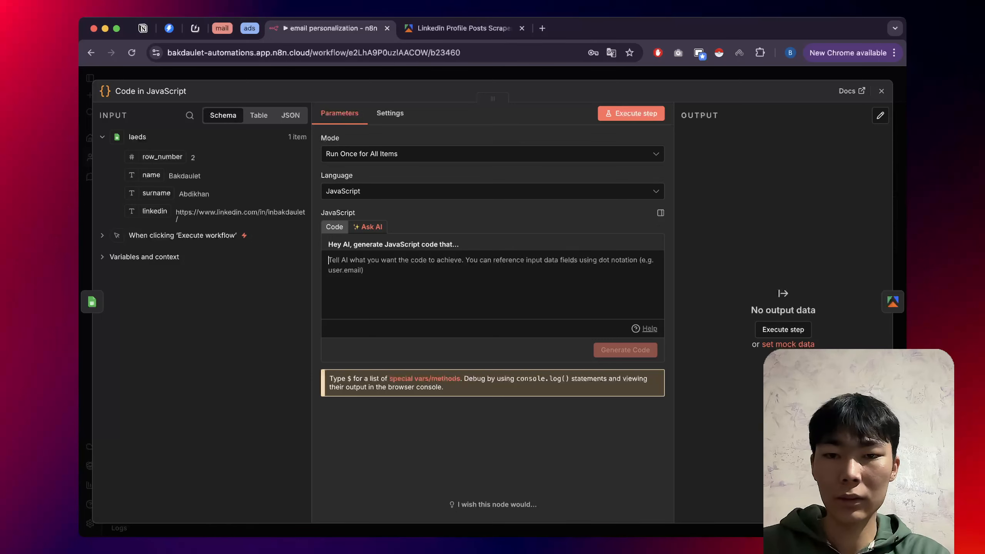
{"action": "type", "text": "\"Hey, this is the input. I want this kind of output. So write me a code.\""}
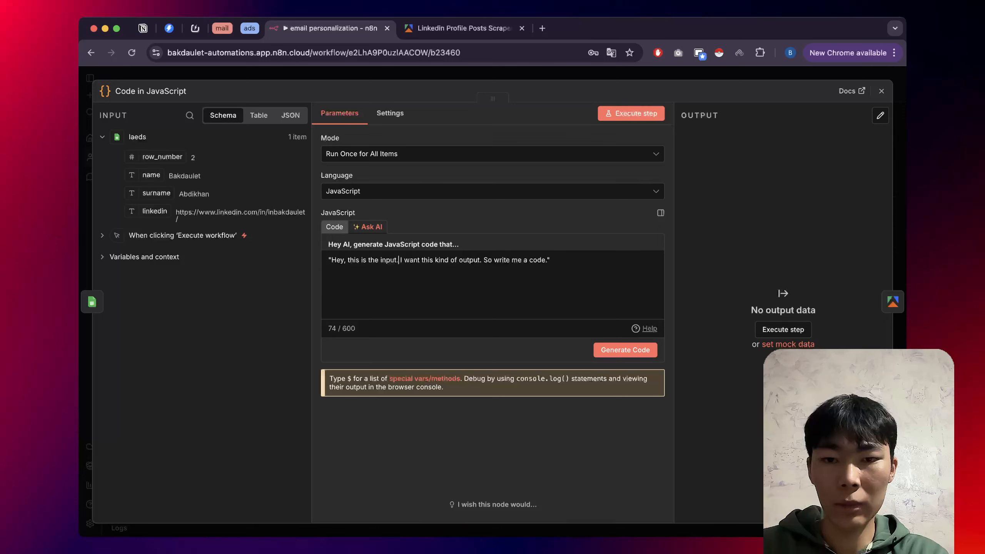
Add an example LinkedIn profile URL as input and its username as output to the prompt.
{"action": "key", "text": "Return"}
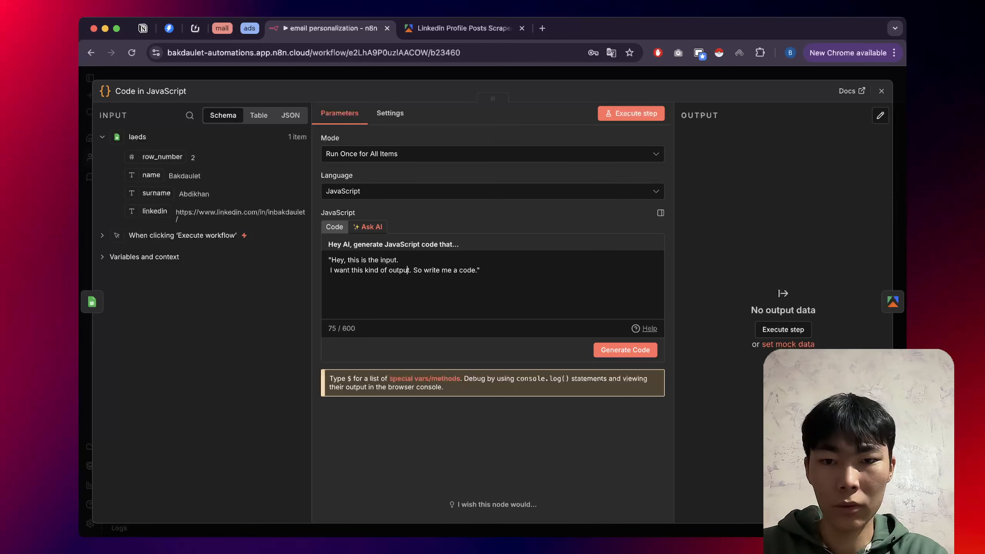
{"action": "key", "text": "BackSpace"}
{"action": "type", "text": ":"}
{"action": "key", "text": "super+v"}
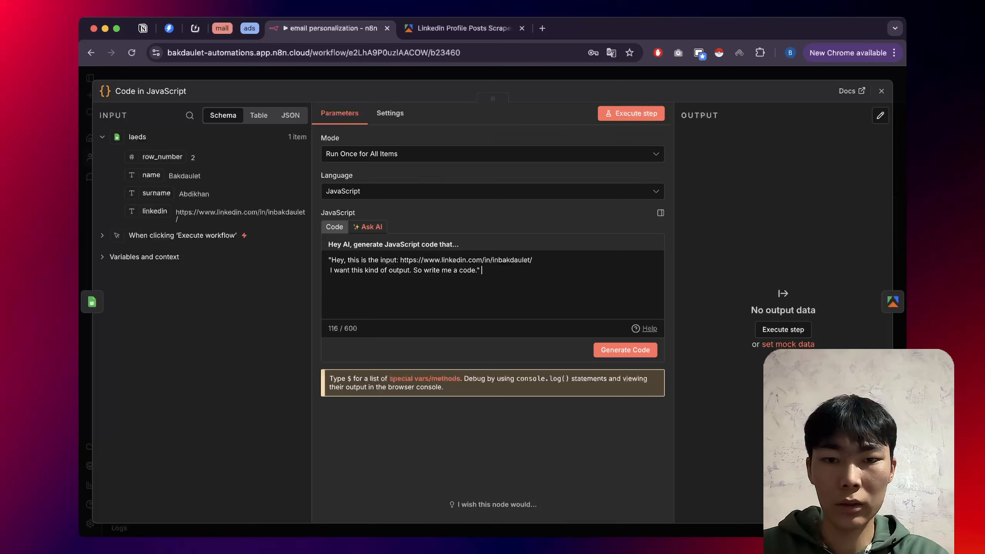
{"action": "key", "text": "BackSpace"}
{"action": "key", "text": "BackSpace"}
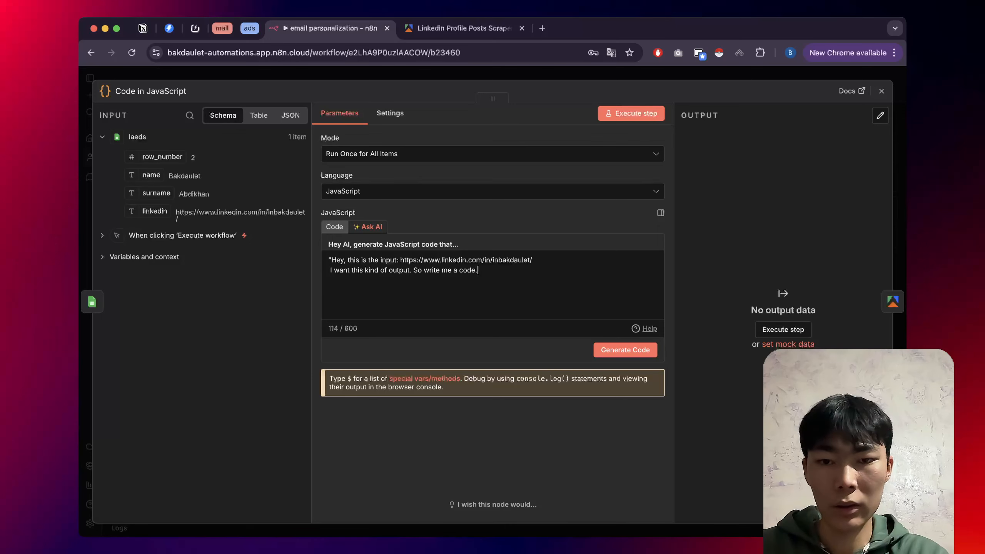
{"action": "left_click", "coordinate": [412, 271]}
{"action": "key", "text": "Return"}
{"action": "key", "text": "BackSpace"}
{"action": "key", "text": "BackSpace"}
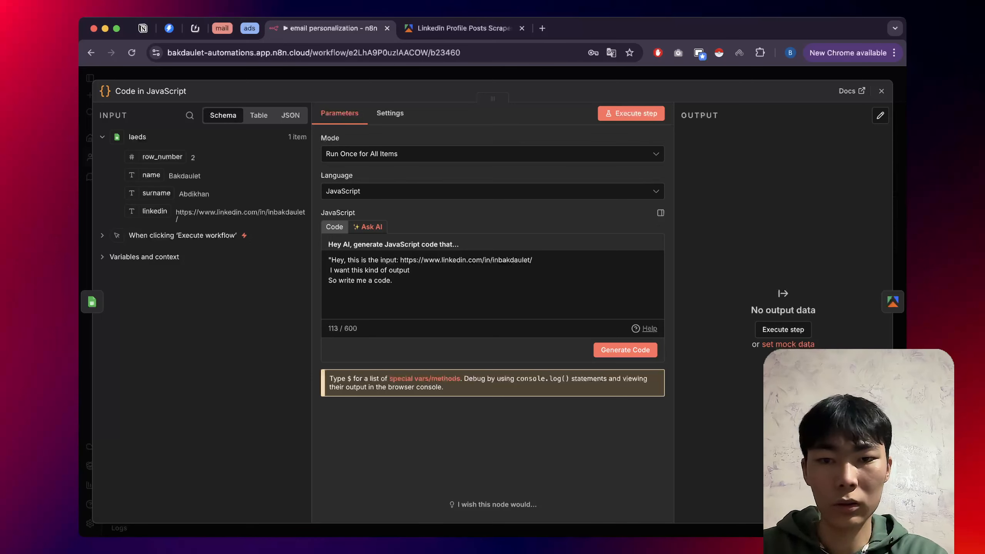
{"action": "type", "text": ":"}
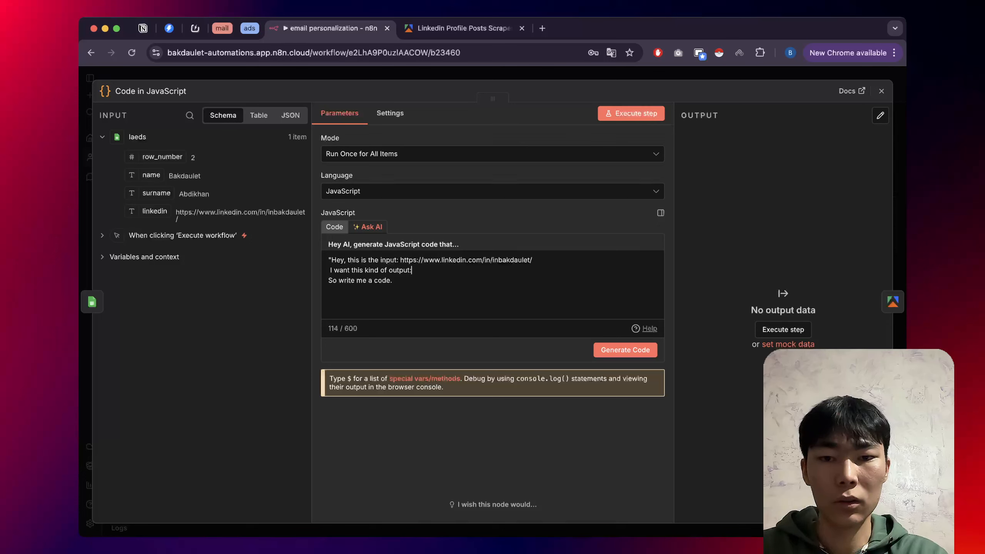
{"action": "double_click", "coordinate": [510, 260]}
{"action": "key", "text": "super+c"}
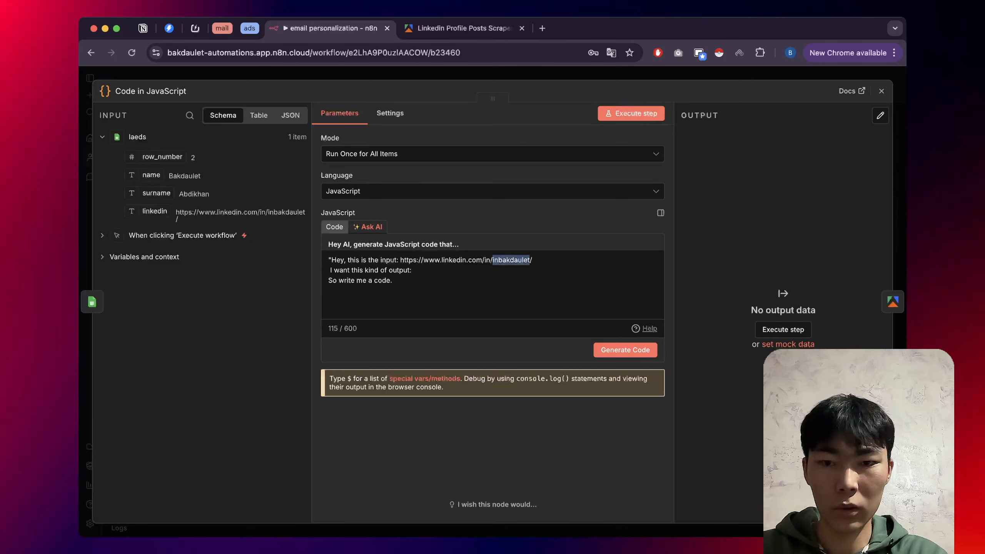
{"action": "left_click", "coordinate": [393, 280]}
{"action": "key", "text": "super+v"}
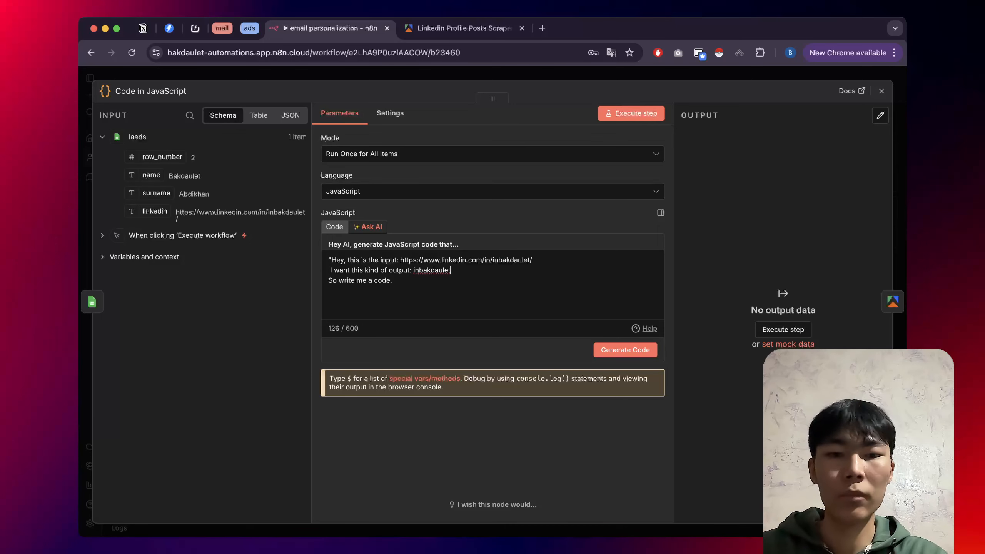
Generate the code from the prompt and confirm replacing the existing code.
{"action": "left_click", "coordinate": [626, 350]}
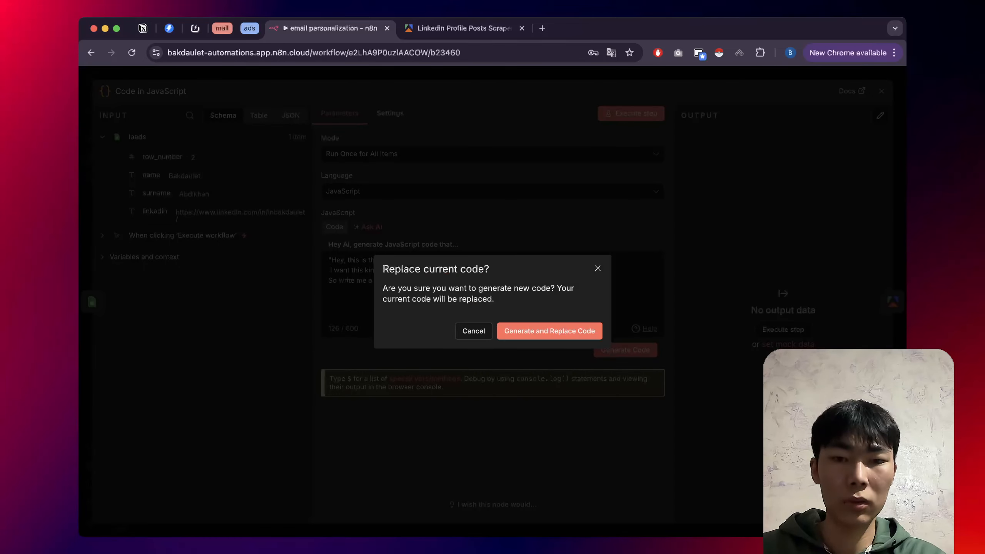
{"action": "left_click", "coordinate": [550, 331]}
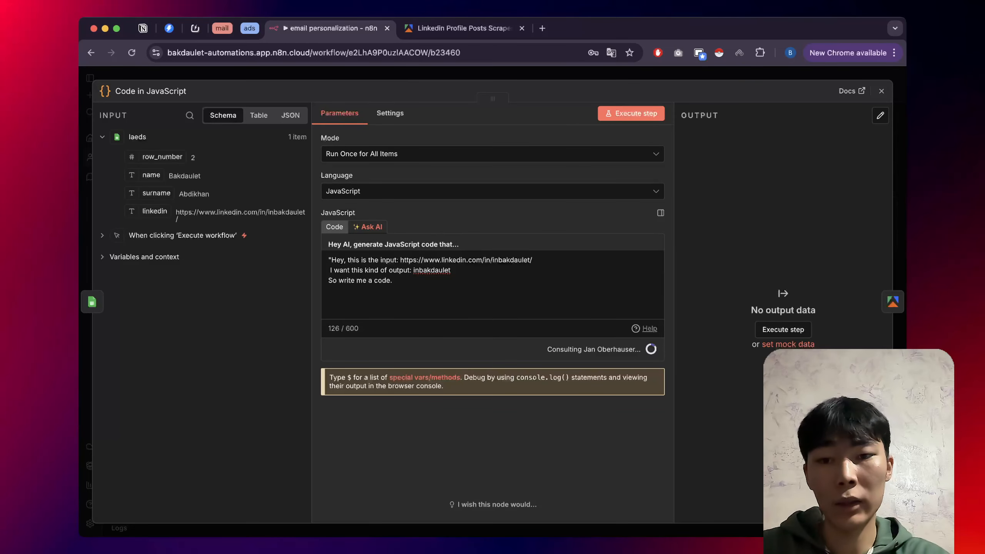
{"action": "key", "text": "super+a"}
{"action": "key", "text": "super+t"}
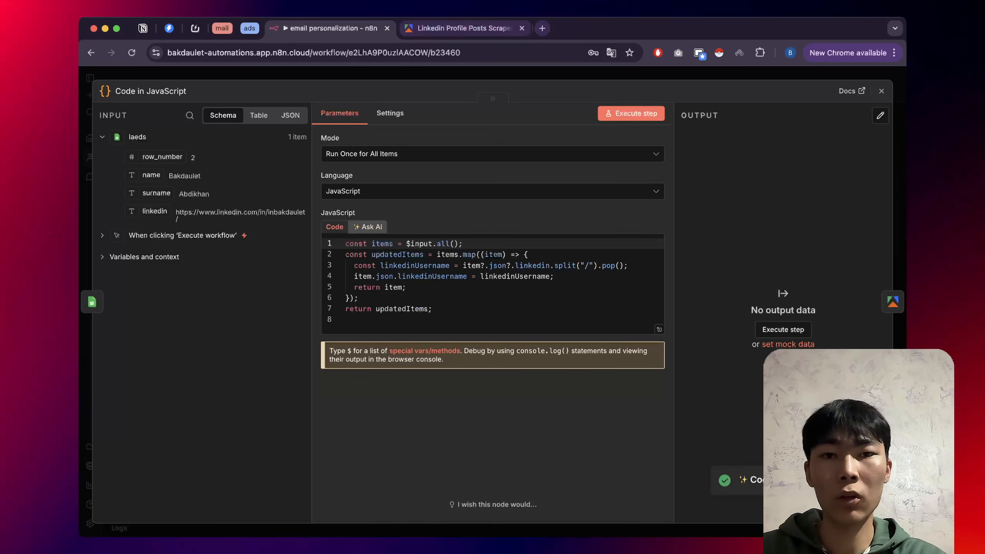
Load chatgpt.com in a new tab, then close the Code node and delete its link to the actor.
{"action": "type", "text": "ch"}
{"action": "key", "text": "Return"}
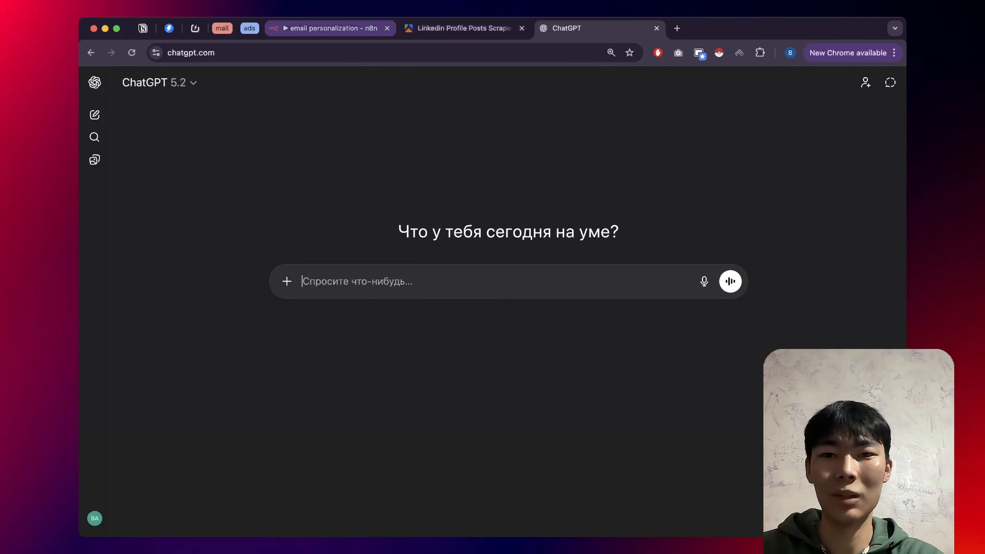
{"action": "left_click", "coordinate": [330, 28]}
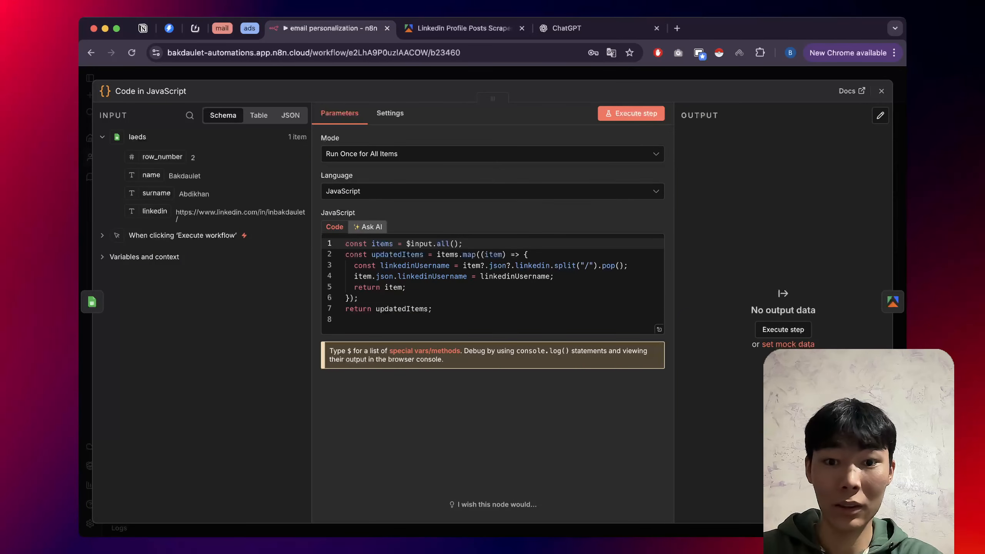
{"action": "key", "text": "Escape"}
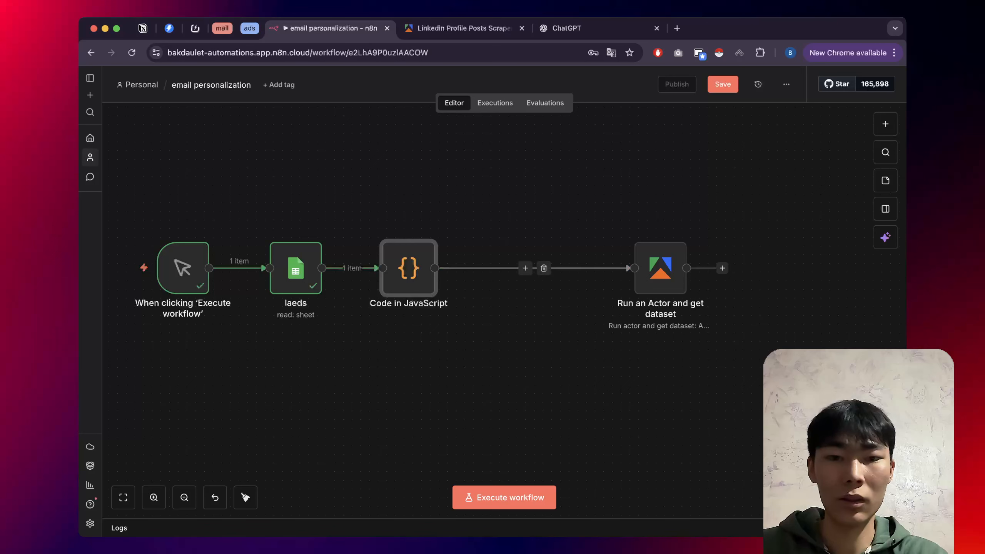
{"action": "left_click", "coordinate": [543, 268]}
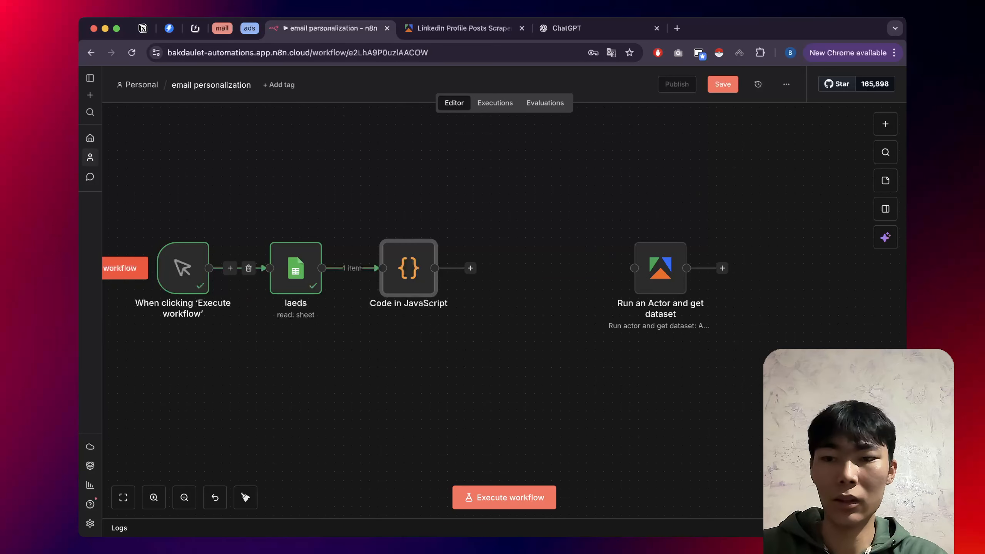
{"action": "scroll", "coordinate": [202, 270], "scroll_direction": "down", "scroll_amount": 1}
{"action": "scroll", "coordinate": [202, 270], "scroll_direction": "down", "scroll_amount": 1}
{"action": "scroll", "coordinate": [201, 270], "scroll_direction": "left", "scroll_amount": 1}
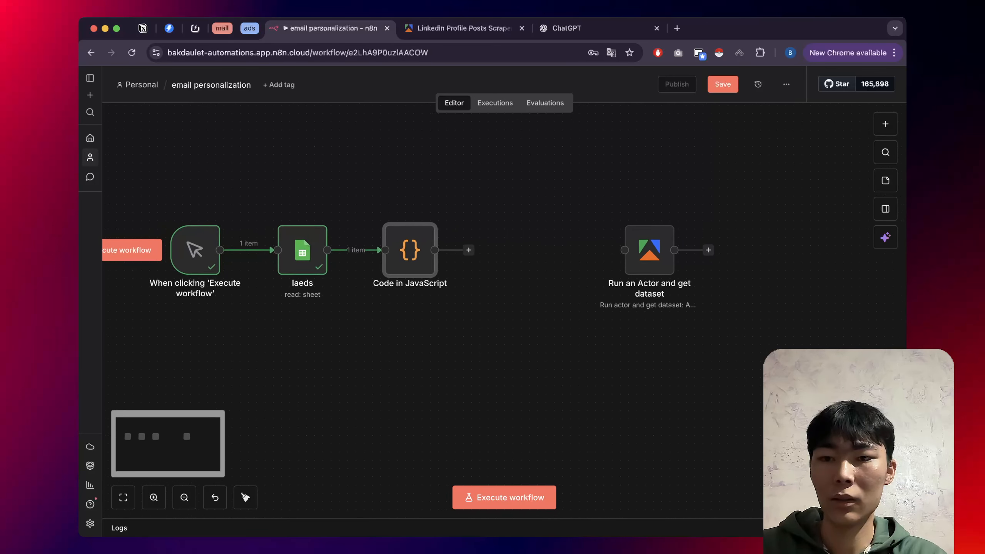
Run the workflow, inspect the Code node's empty linkedinUsername output, and paste the prompt into ChatGPT.
{"action": "left_click", "coordinate": [132, 256]}
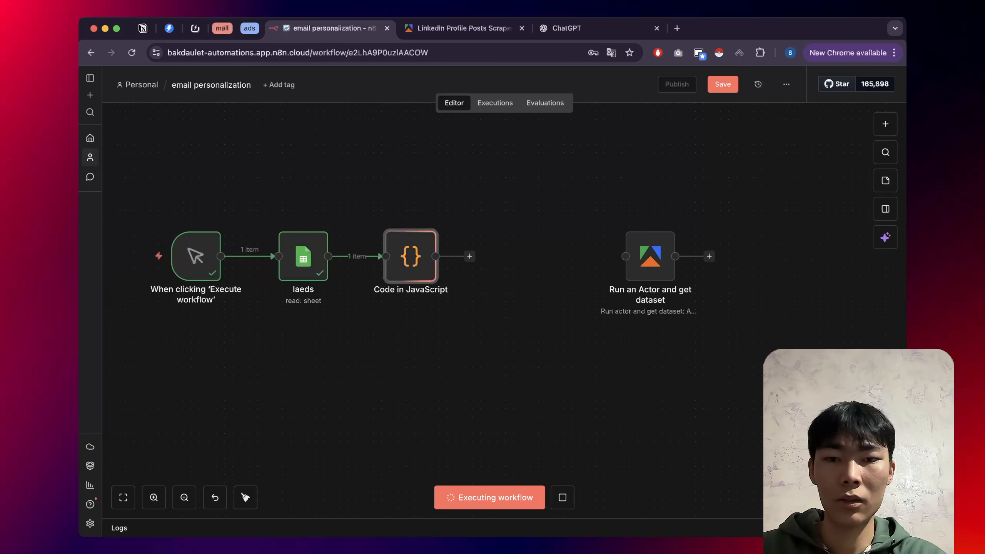
{"action": "double_click", "coordinate": [396, 241]}
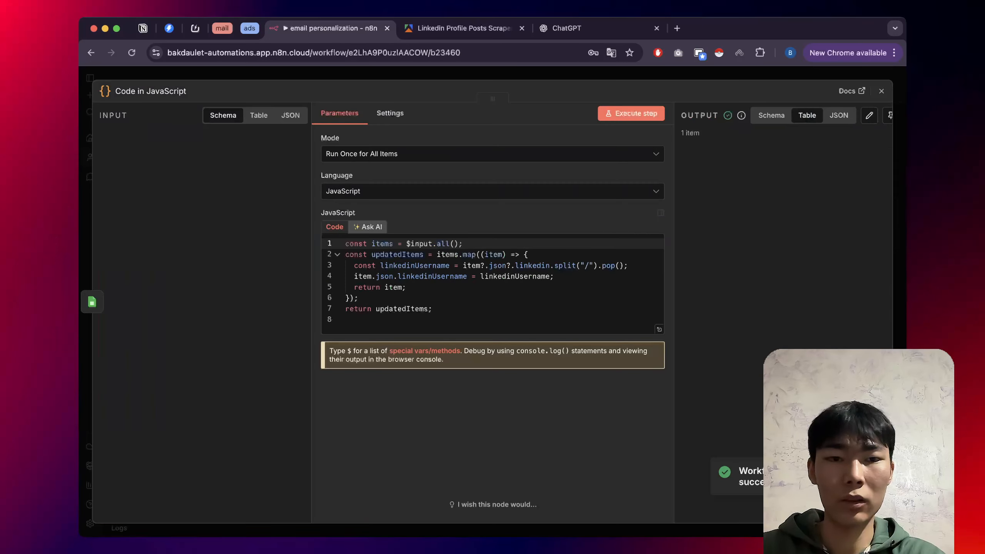
{"action": "scroll", "coordinate": [787, 160], "scroll_direction": "right", "scroll_amount": 5}
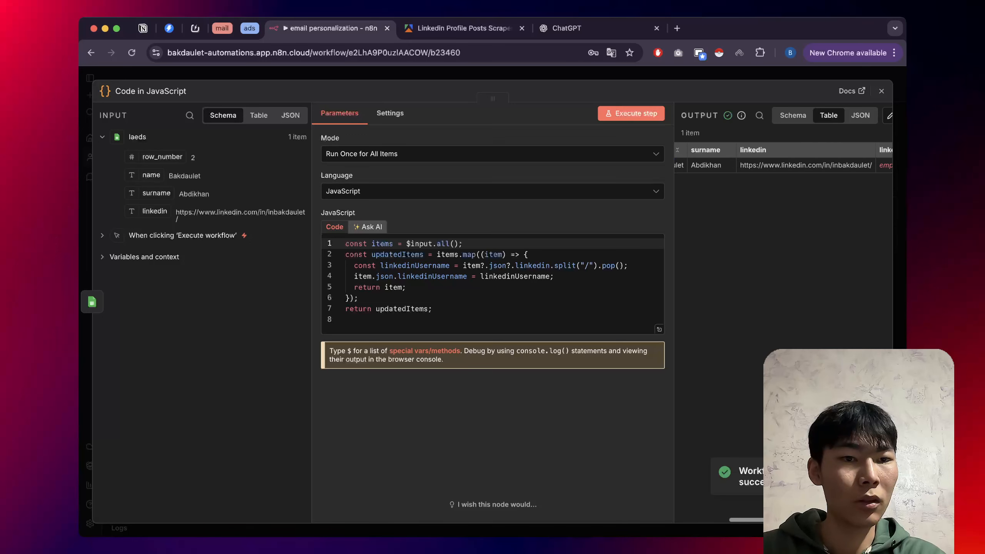
{"action": "scroll", "coordinate": [783, 159], "scroll_direction": "left", "scroll_amount": 5}
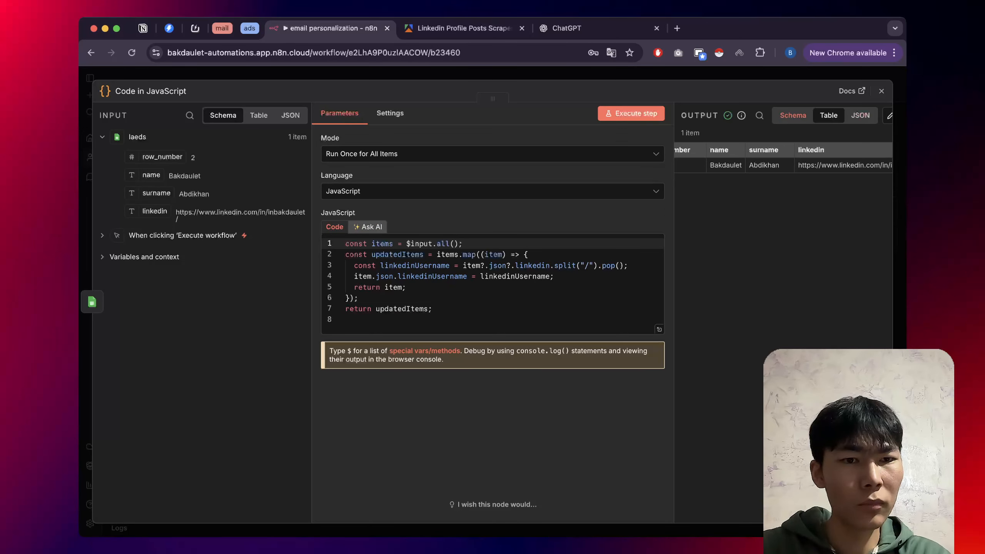
{"action": "left_click", "coordinate": [794, 115]}
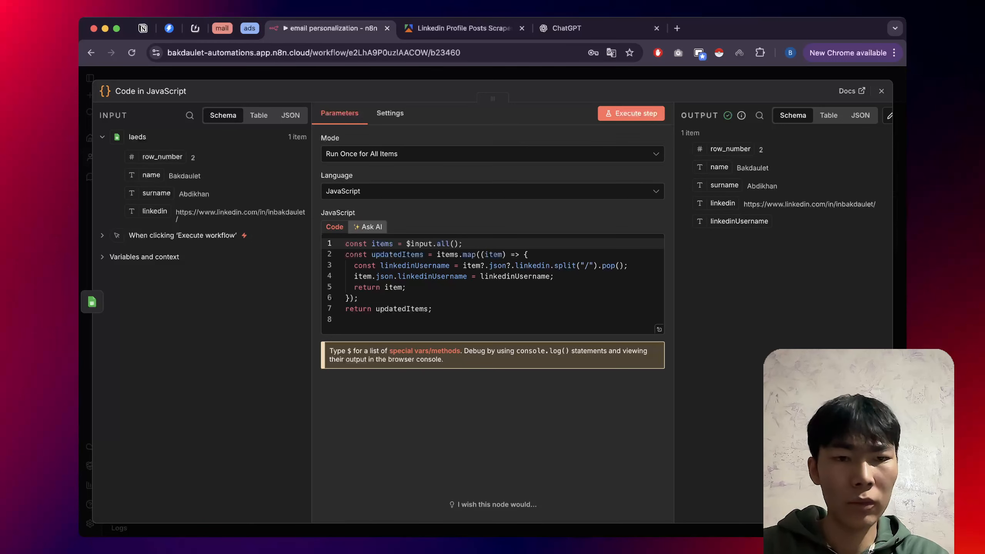
{"action": "left_click", "coordinate": [829, 115]}
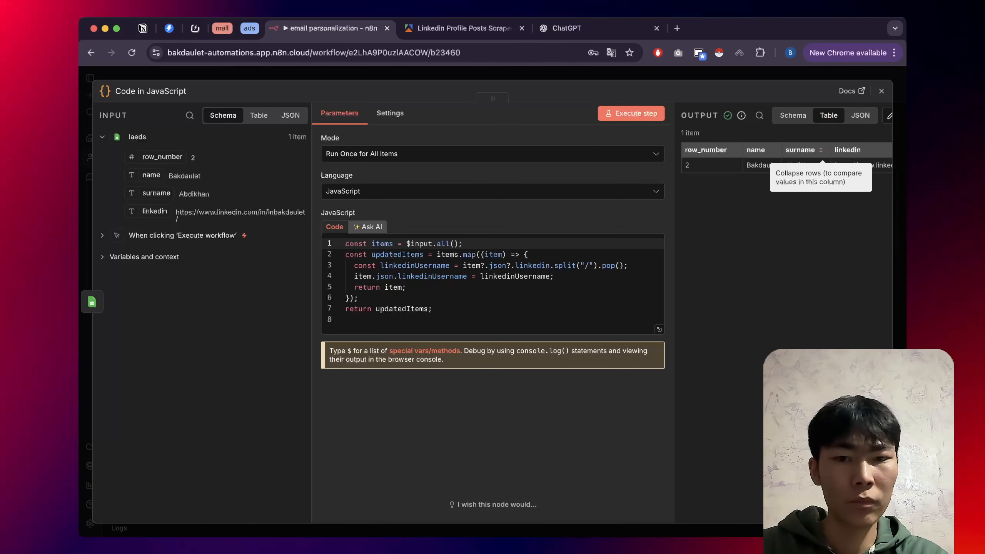
{"action": "left_click", "coordinate": [582, 28]}
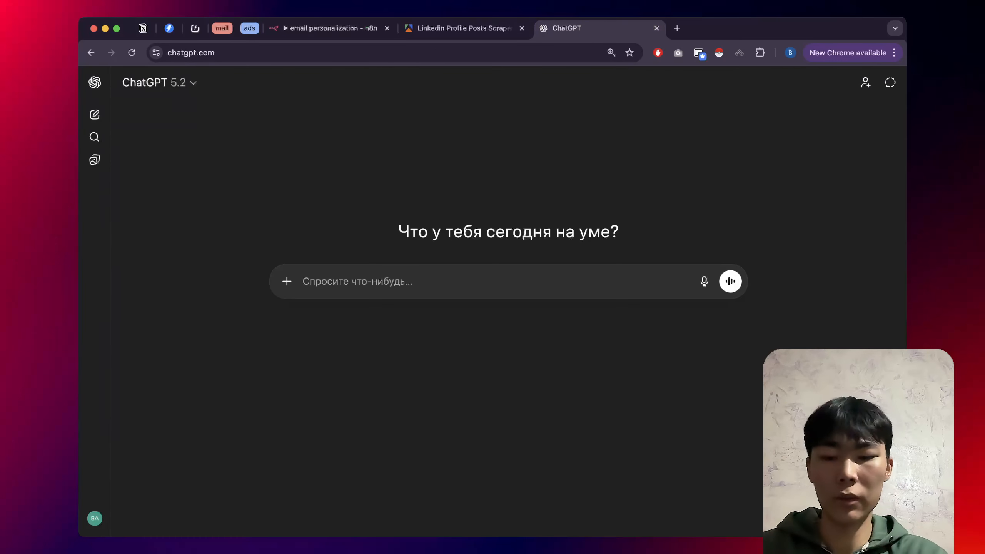
Add dictated context to the ChatGPT prompt, correct 'n and n' to 'n8n', and send it.
{"action": "left_click", "coordinate": [287, 281]}
{"action": "key", "text": "BackSpace"}
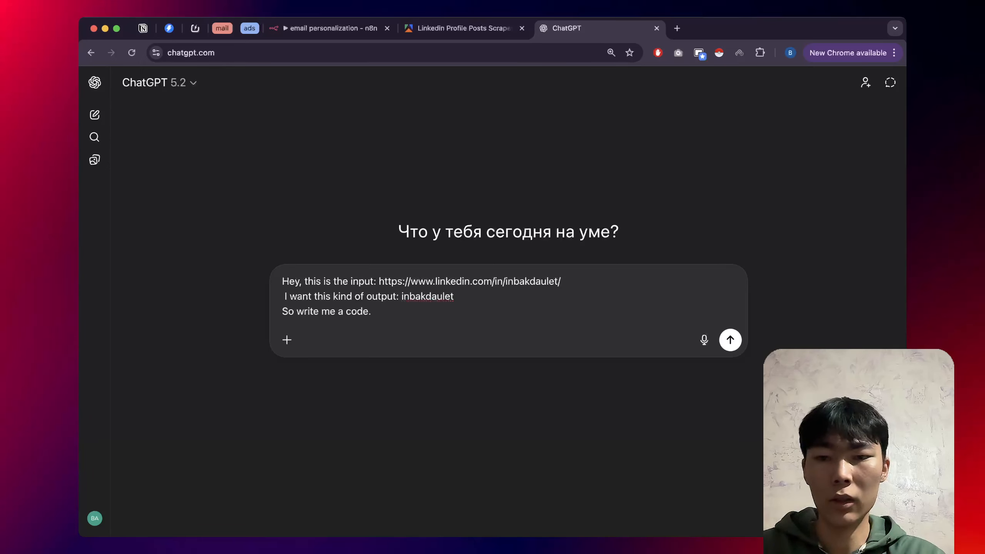
{"action": "key", "text": "shift+Return"}
{"action": "key", "text": "shift+Return"}
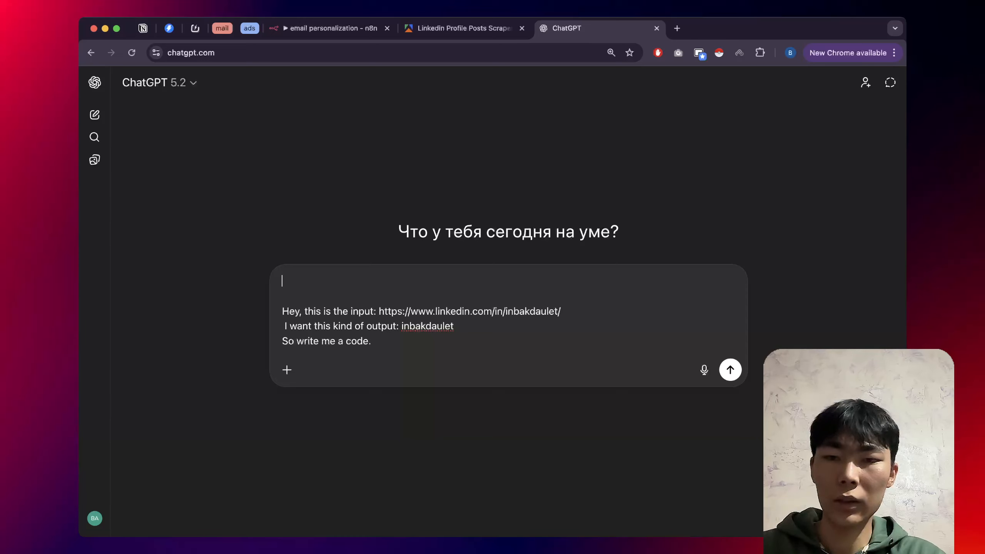
{"action": "type", "text": "Hey buddy, I'm gonna..."}
{"action": "key", "text": "super+shift+Left"}
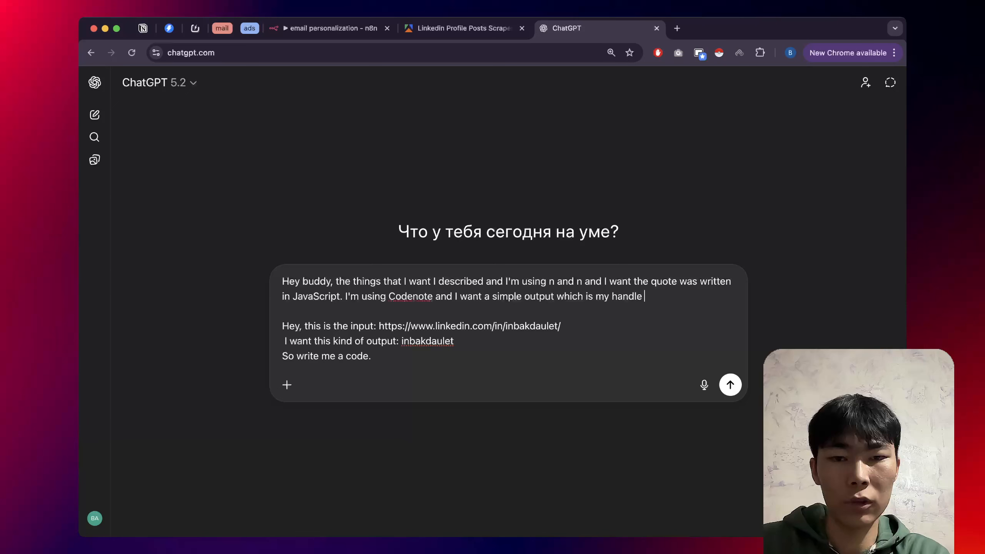
{"action": "left_click", "coordinate": [554, 281]}
{"action": "double_click", "coordinate": [568, 282]}
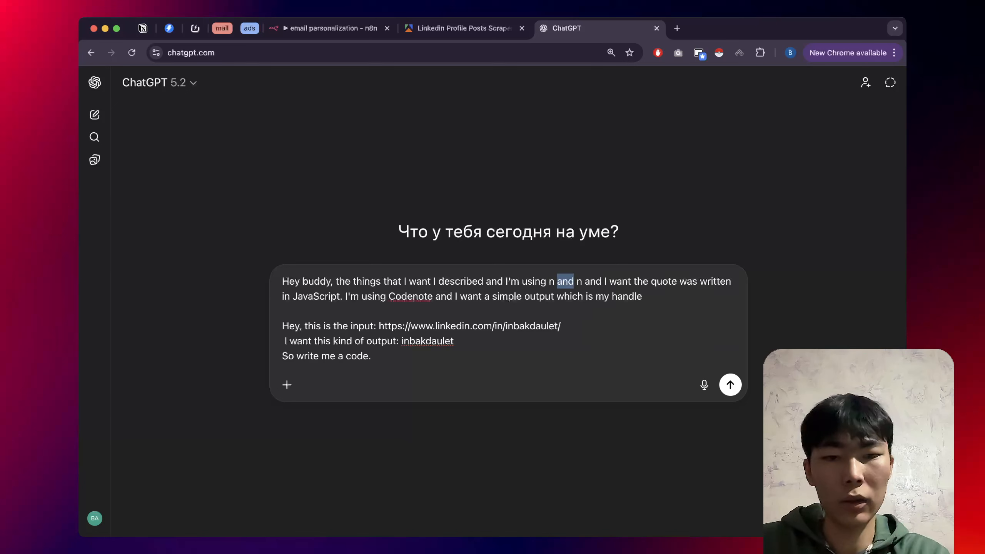
{"action": "key", "text": "BackSpace"}
{"action": "key", "text": "BackSpace"}
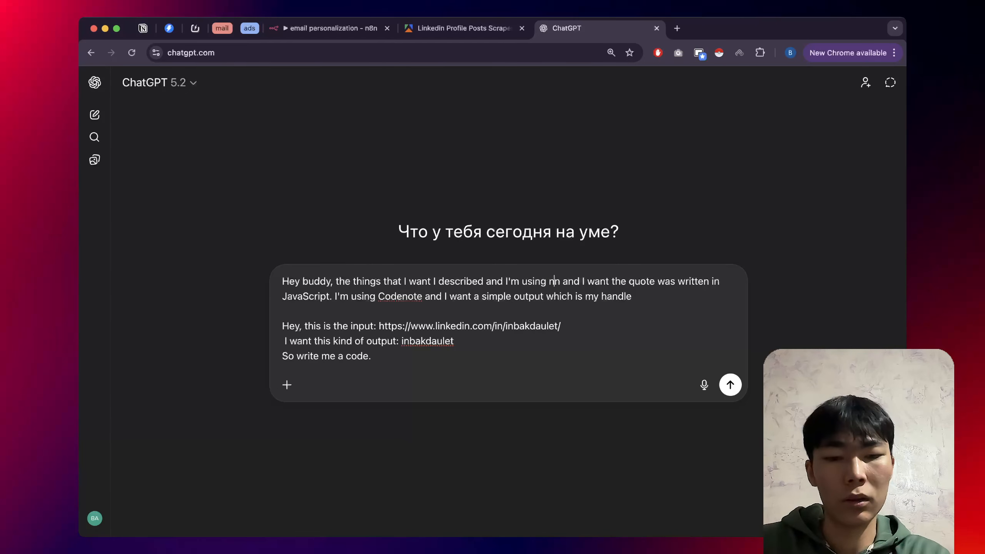
{"action": "type", "text": "8"}
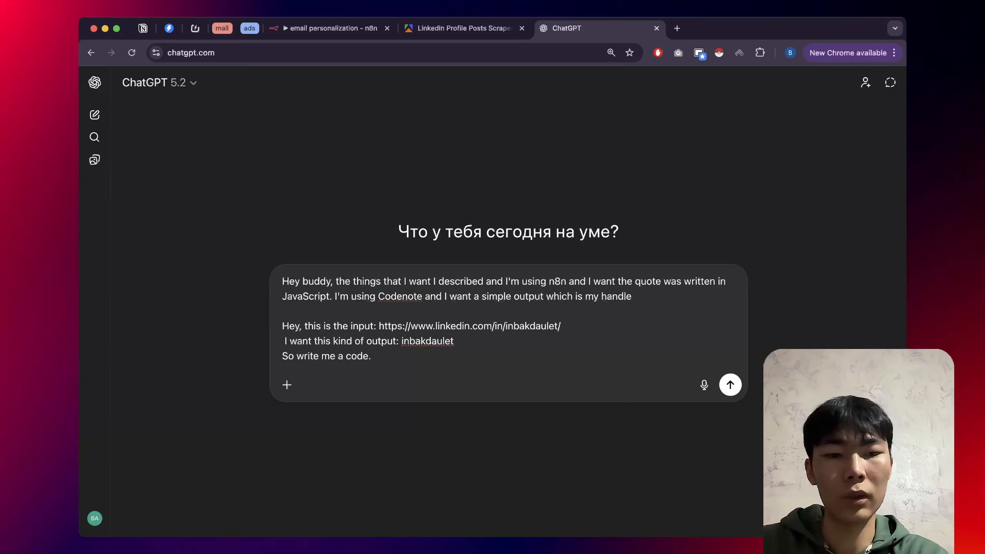
{"action": "left_click", "coordinate": [372, 356]}
{"action": "key", "text": "Return"}
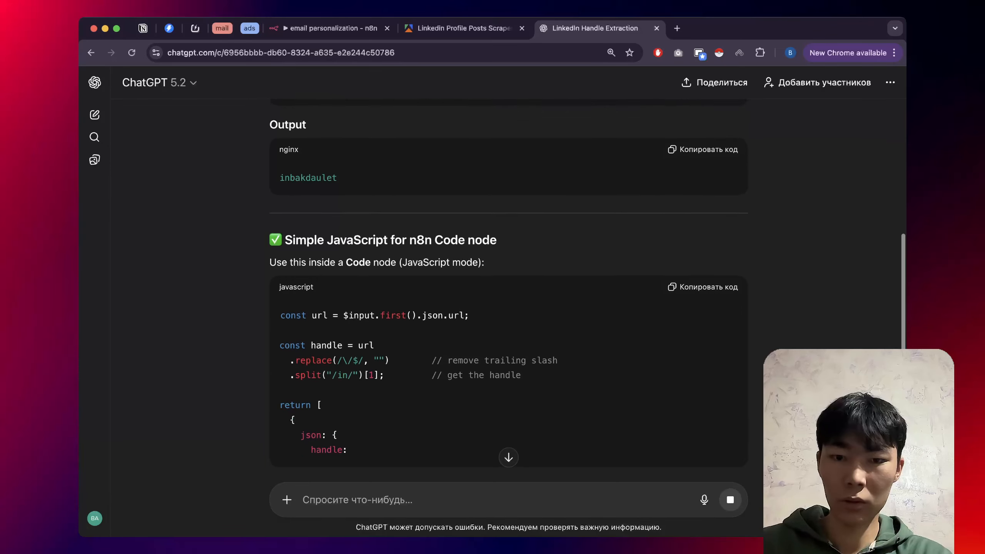
Copy ChatGPT's JavaScript that splits the URL on /in/ into a handle, then return to n8n.
{"action": "scroll", "coordinate": [509, 287], "scroll_direction": "down", "scroll_amount": 4}
{"action": "scroll", "coordinate": [508, 287], "scroll_direction": "up", "scroll_amount": 2}
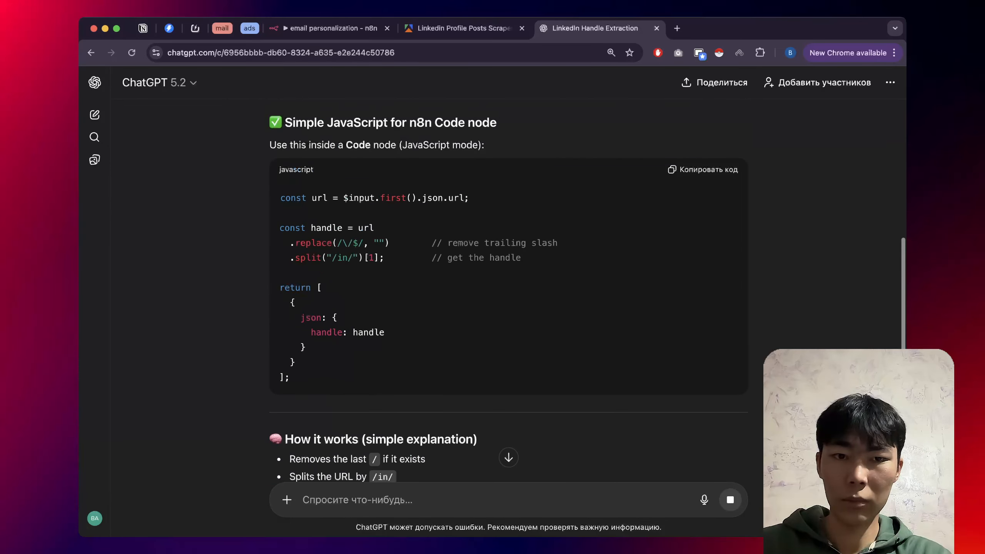
{"action": "left_click", "coordinate": [709, 170]}
{"action": "key", "text": "ctrl+shift+Tab"}
{"action": "key", "text": "ctrl+shift+Tab"}
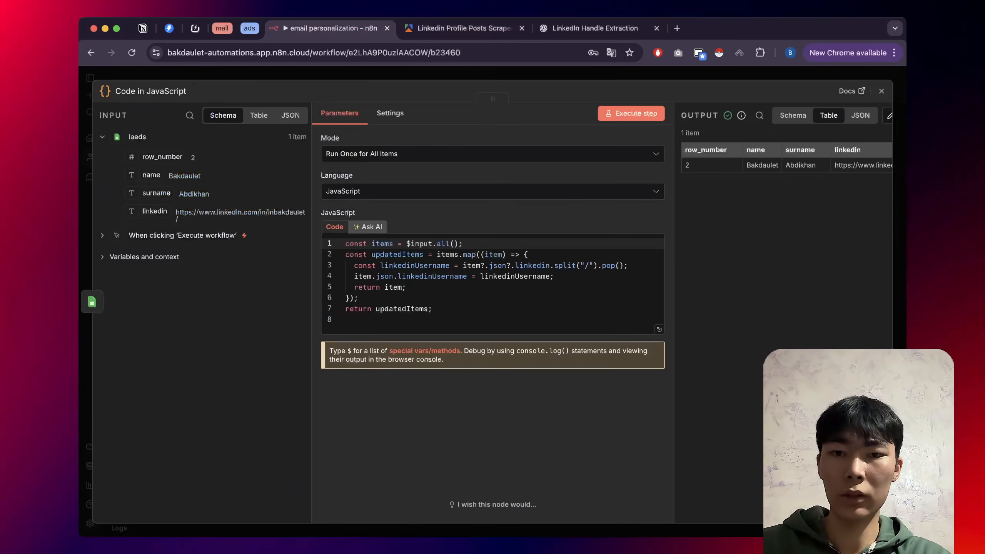
Replace the Code node's script with the handle-extraction code and run the workflow, which hits a 'reading replace' TypeError.
{"action": "key", "text": "super+a"}
{"action": "key", "text": "super+v"}
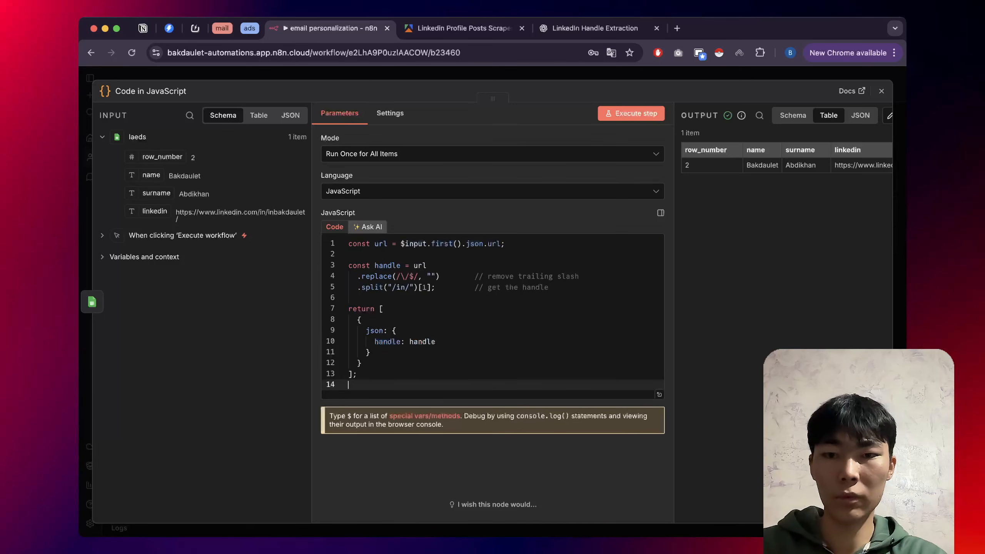
{"action": "key", "text": "Escape"}
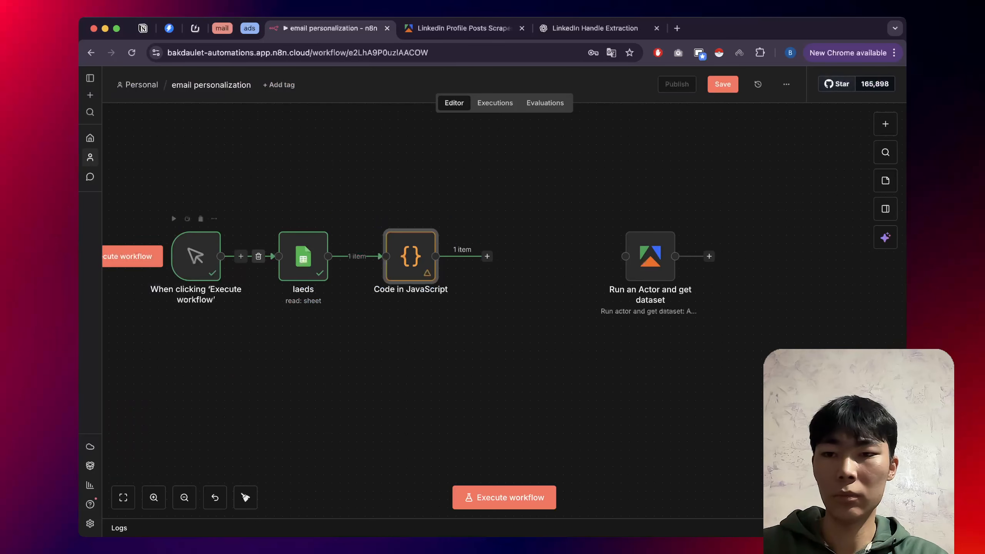
{"action": "left_click", "coordinate": [132, 256]}
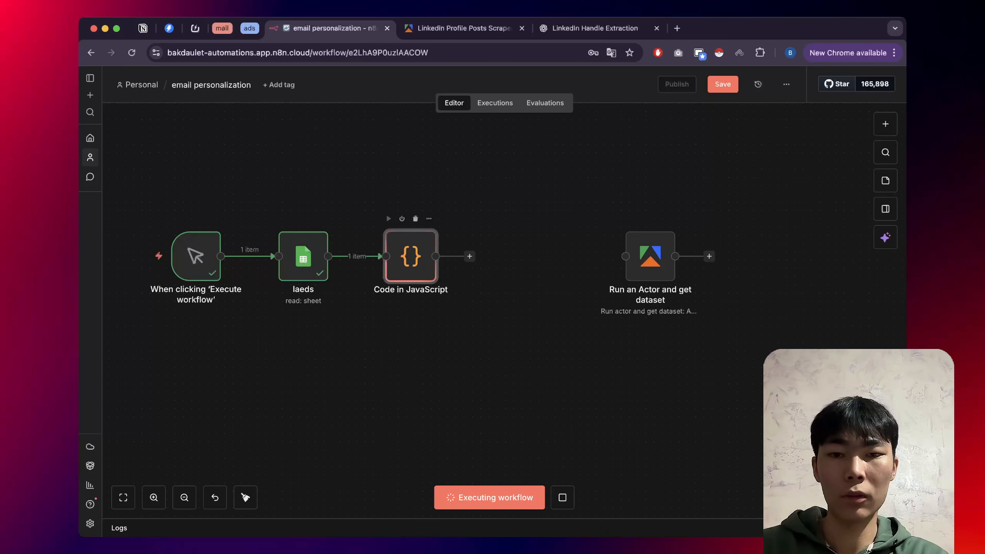
{"action": "double_click", "coordinate": [411, 256]}
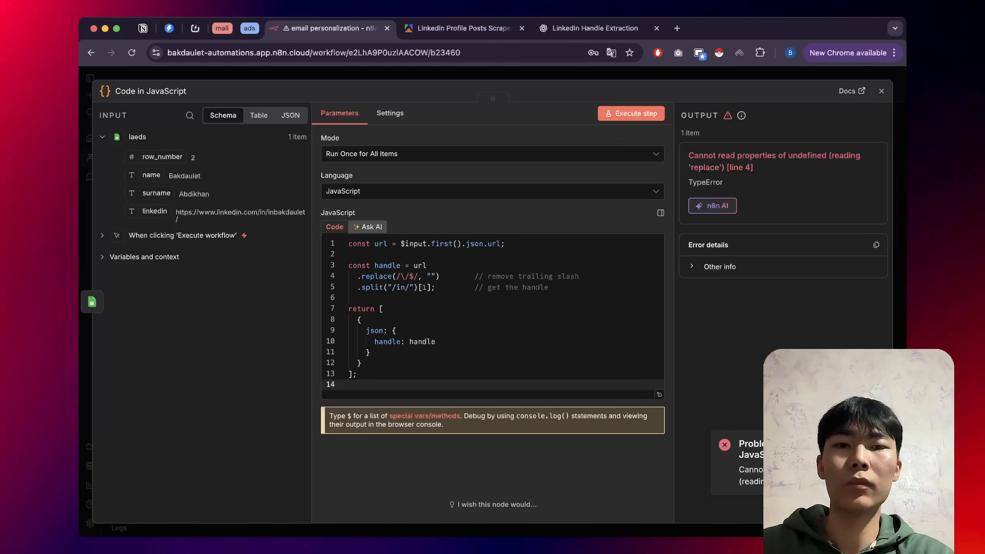
{"action": "left_click", "coordinate": [595, 28]}
Send ChatGPT the error screenshot with 'fix' and copy its corrected code that reads the linkedin field.
{"action": "key", "text": "super+v"}
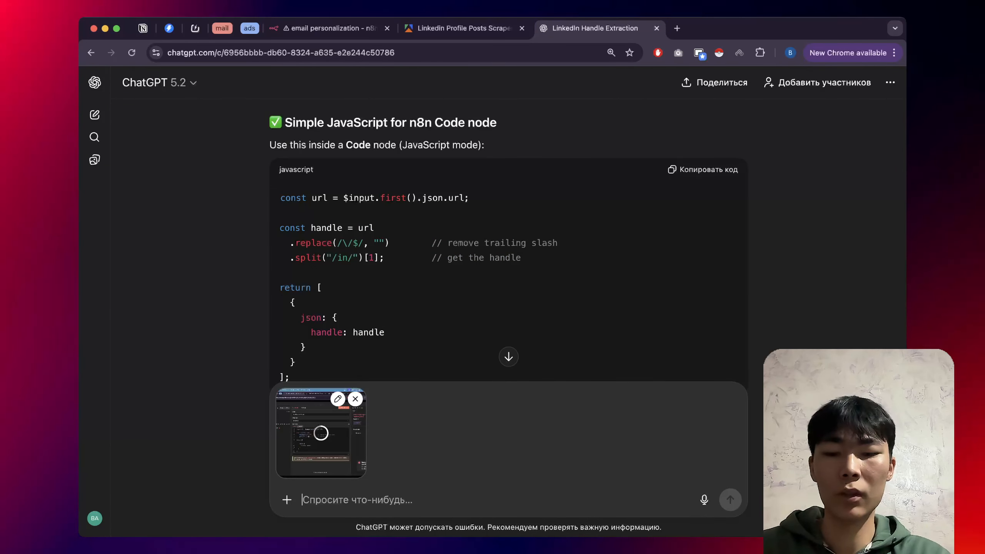
{"action": "type", "text": "fix"}
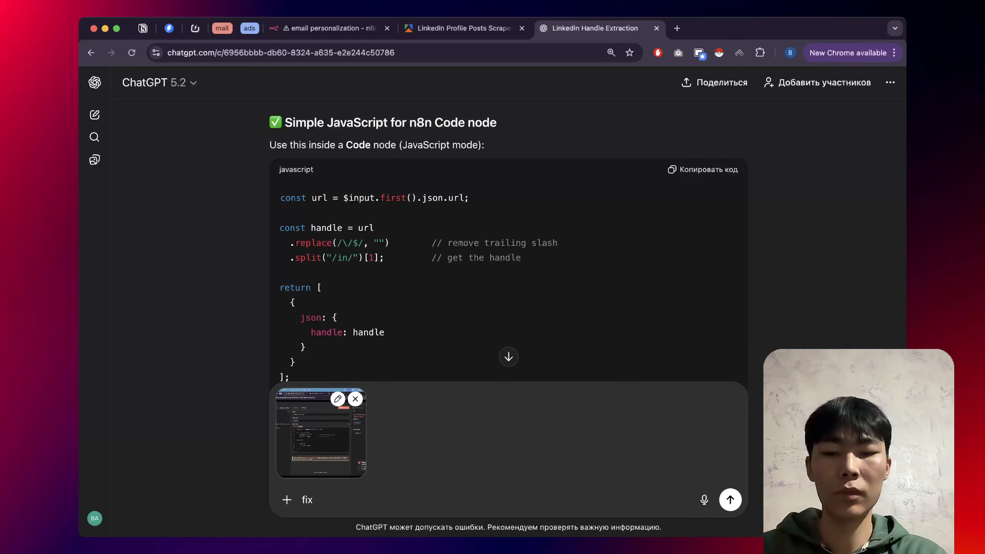
{"action": "key", "text": "Return"}
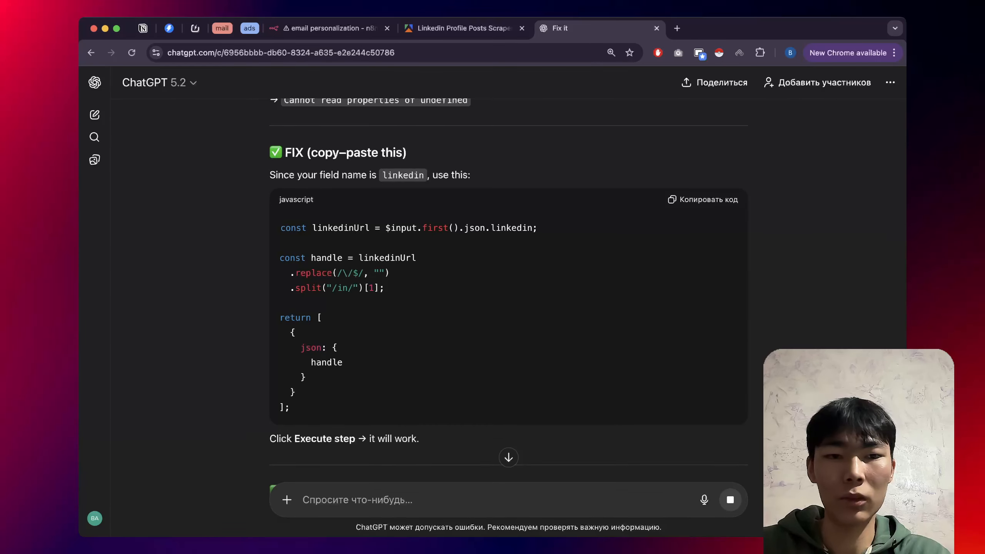
{"action": "left_click", "coordinate": [702, 199]}
{"action": "left_click", "coordinate": [463, 28]}
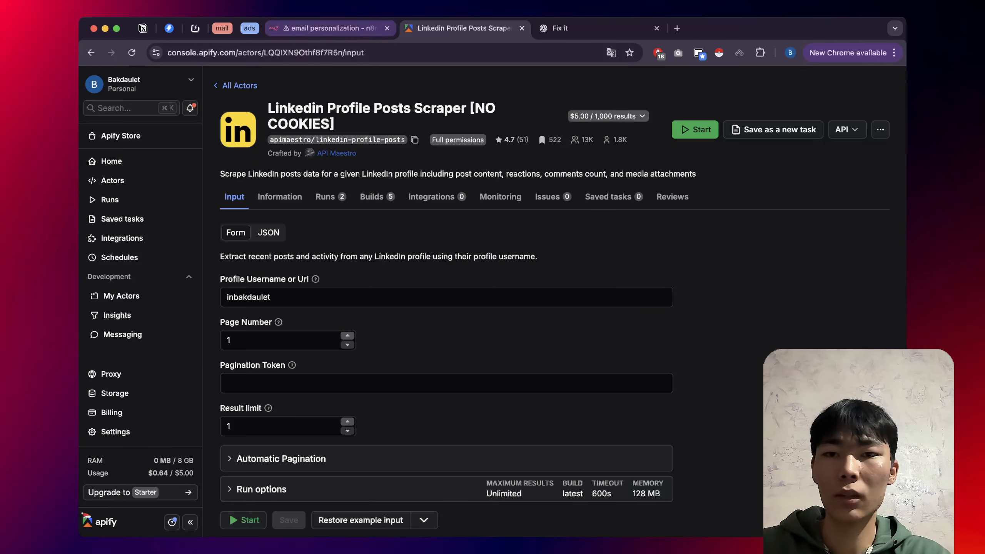
Paste the corrected linkedin-field code over the old code in the Code node.
{"action": "left_click", "coordinate": [330, 28]}
{"action": "left_click_drag", "start_coordinate": [357, 385], "coordinate": [357, 255]}
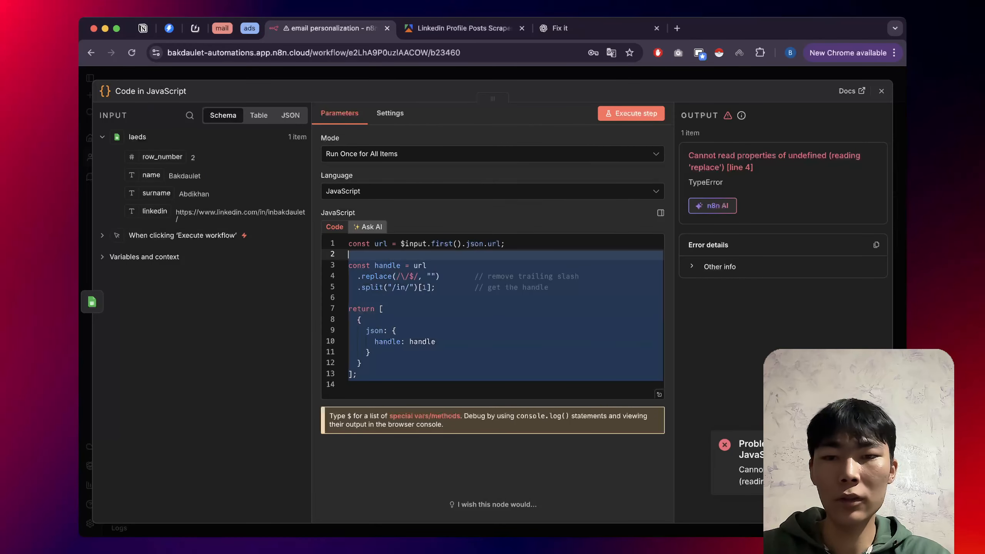
{"action": "left_click", "coordinate": [364, 374]}
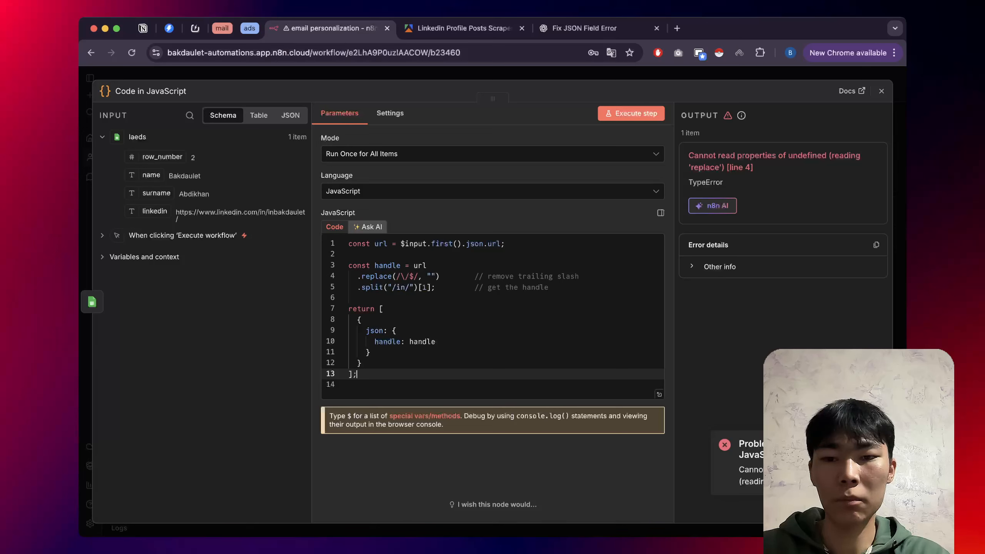
{"action": "left_click_drag", "start_coordinate": [356, 385], "coordinate": [348, 244]}
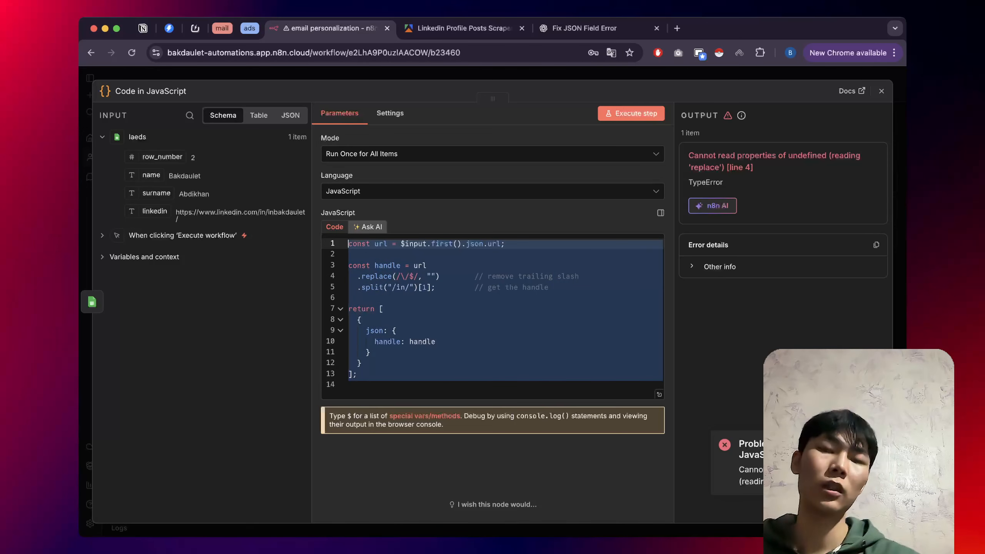
{"action": "key", "text": "super+v"}
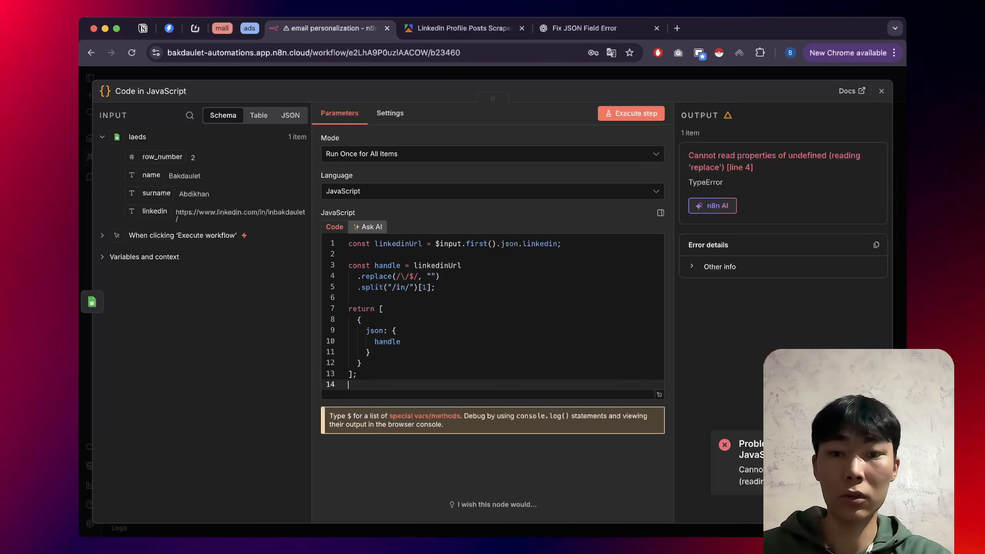
{"action": "key", "text": "Escape"}
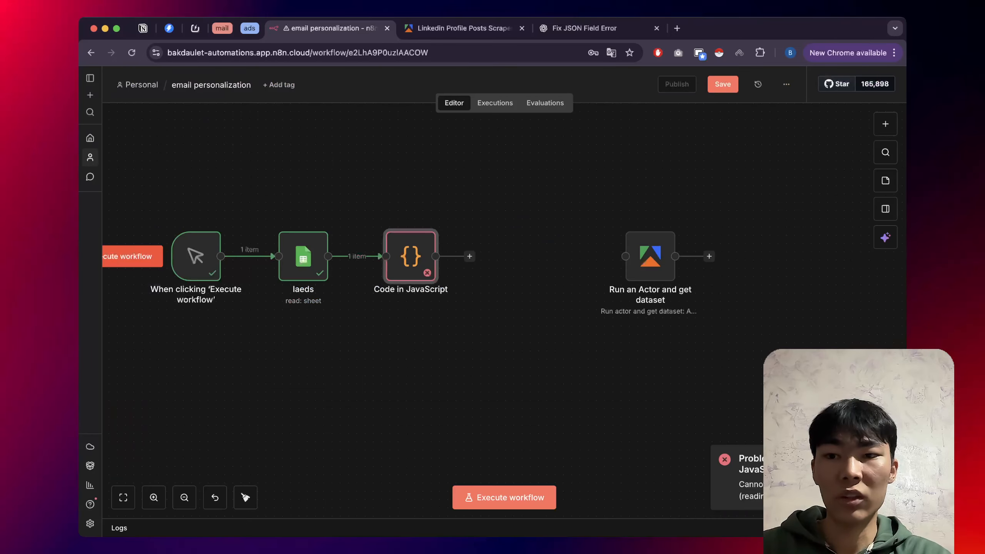
Run the workflow, confirm the Code node outputs the handle, and place the Apify actor node beside it.
{"action": "left_click", "coordinate": [133, 256]}
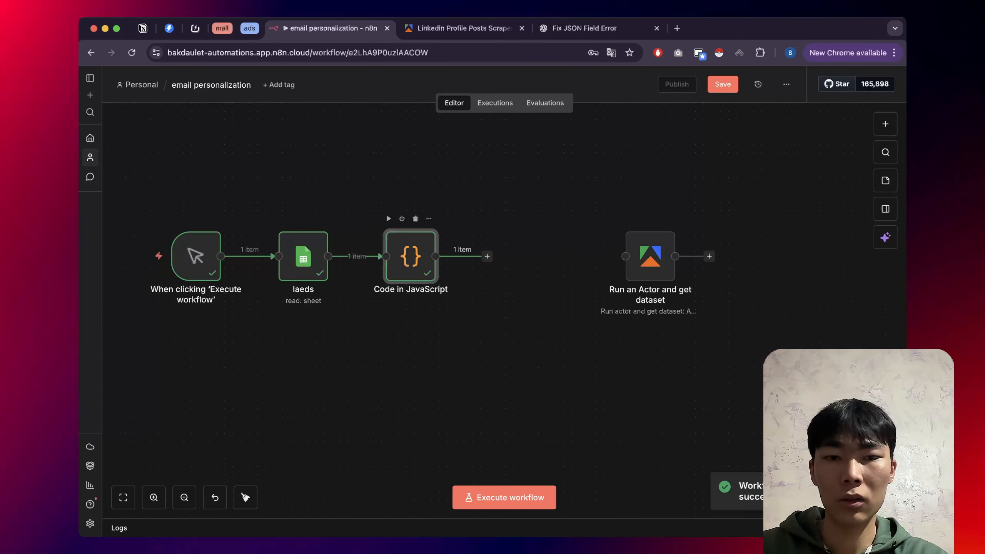
{"action": "double_click", "coordinate": [410, 256]}
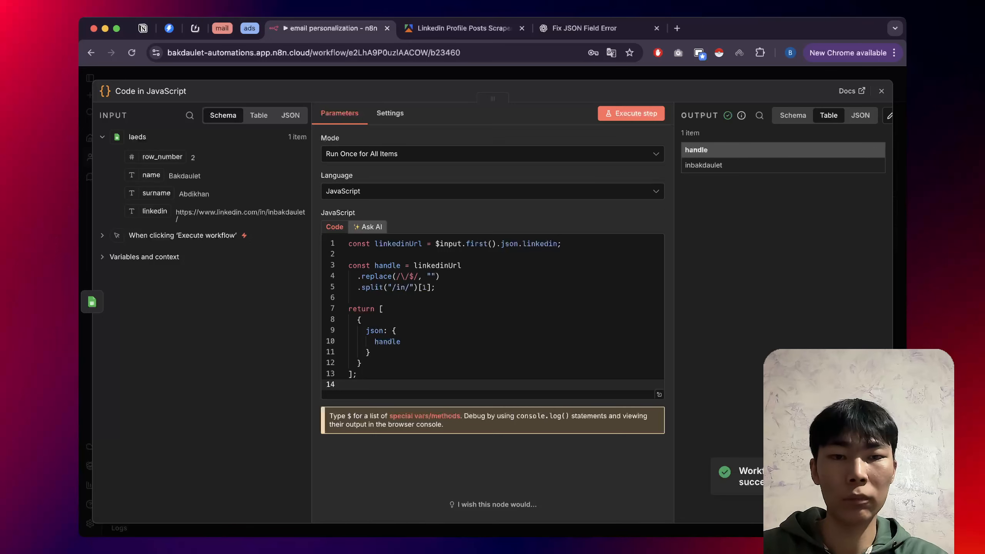
{"action": "key", "text": "Escape"}
{"action": "left_click_drag", "start_coordinate": [626, 213], "coordinate": [502, 213]}
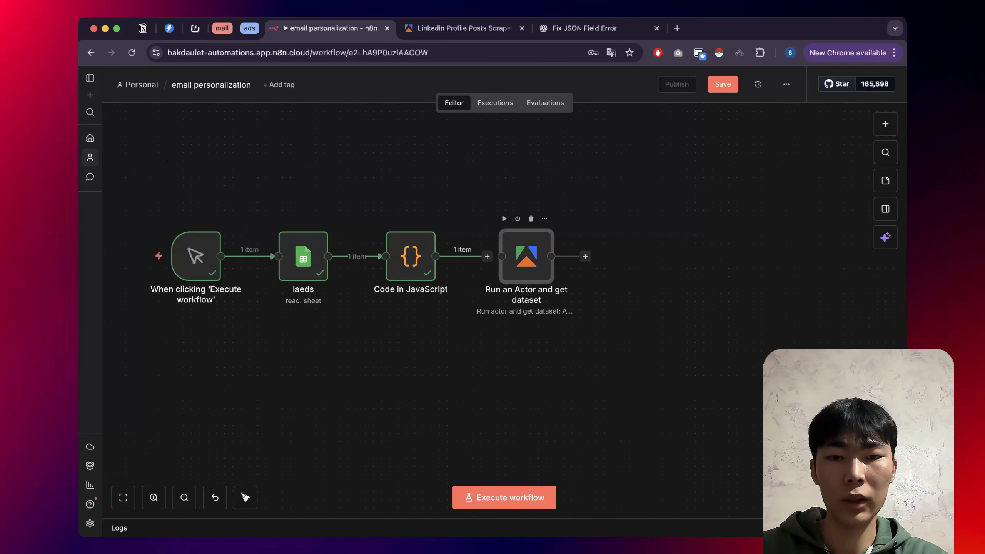
Connect the Code node to Run an Actor and drag the handle field into its Input JSON.
{"action": "left_click_drag", "start_coordinate": [487, 256], "coordinate": [502, 256]}
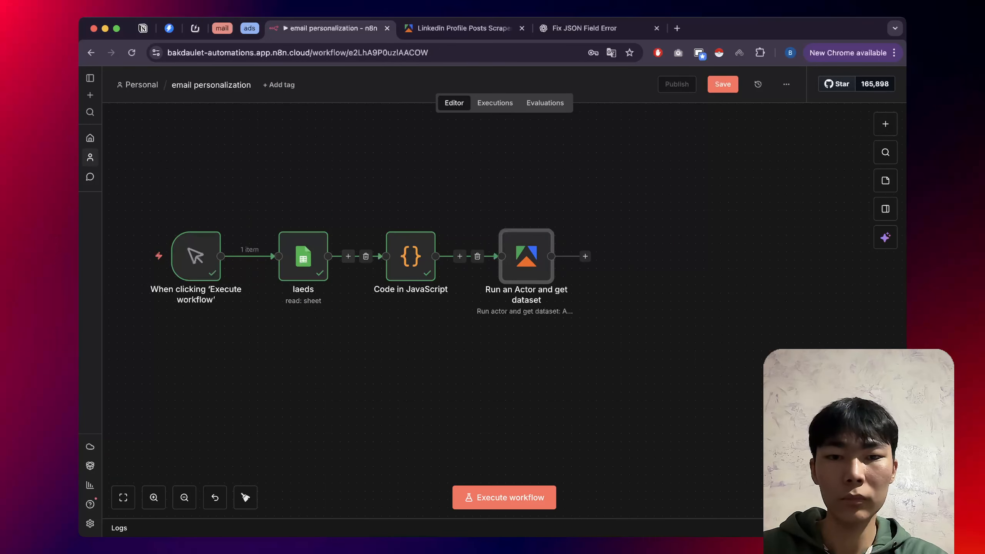
{"action": "double_click", "coordinate": [526, 256]}
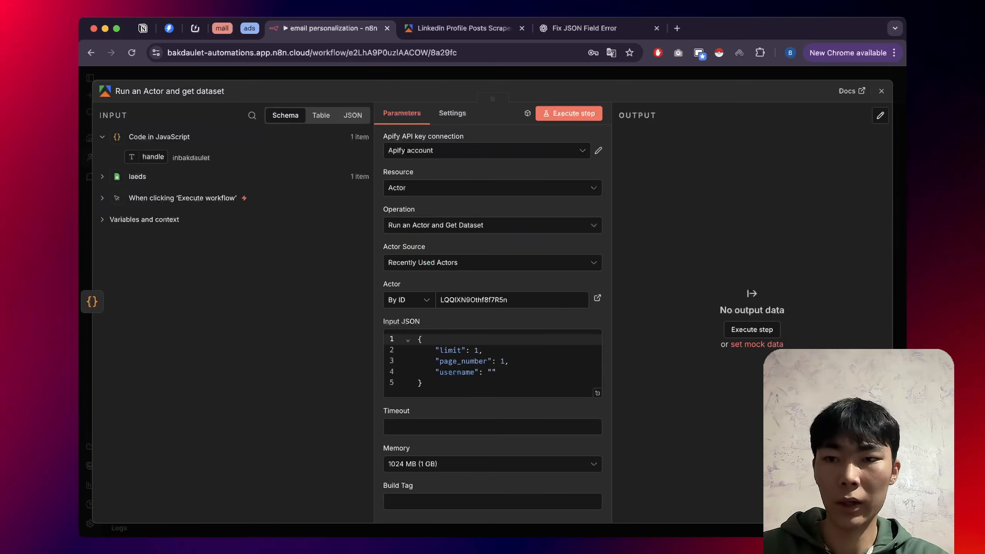
{"action": "left_click_drag", "start_coordinate": [153, 157], "coordinate": [399, 336]}
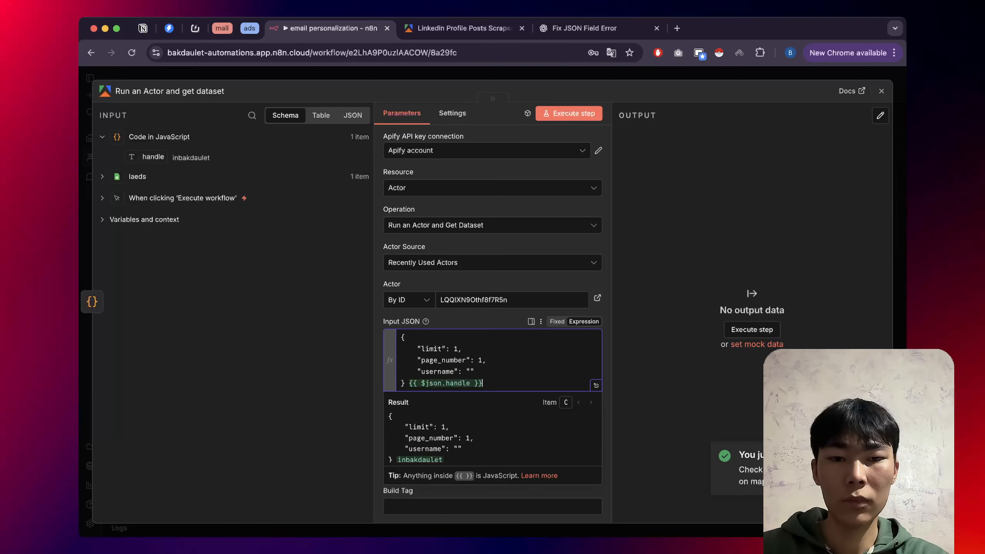
{"action": "left_click", "coordinate": [596, 385]}
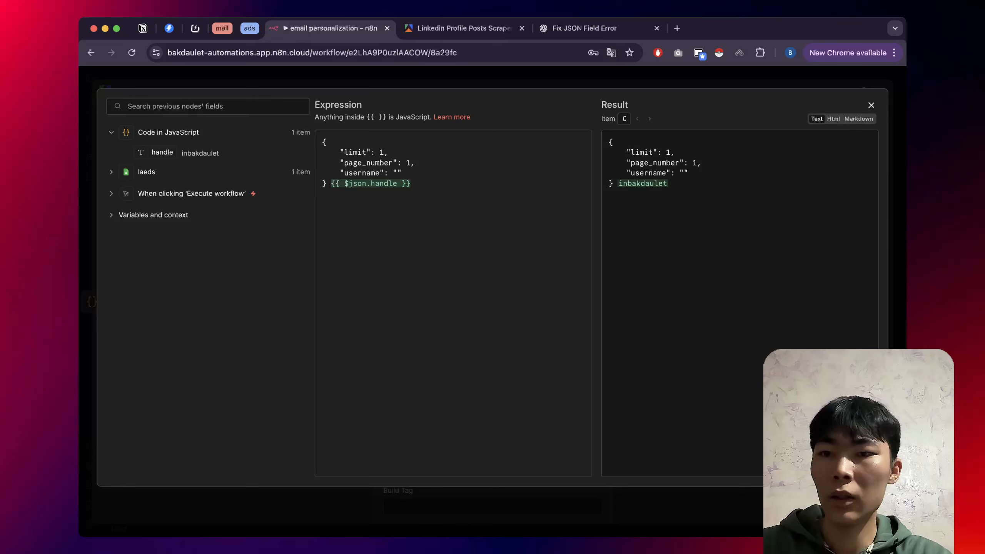
Delete the misplaced handle expression and drop handle in as the username value.
{"action": "left_click_drag", "start_coordinate": [410, 183], "coordinate": [331, 184]}
{"action": "key", "text": "BackSpace"}
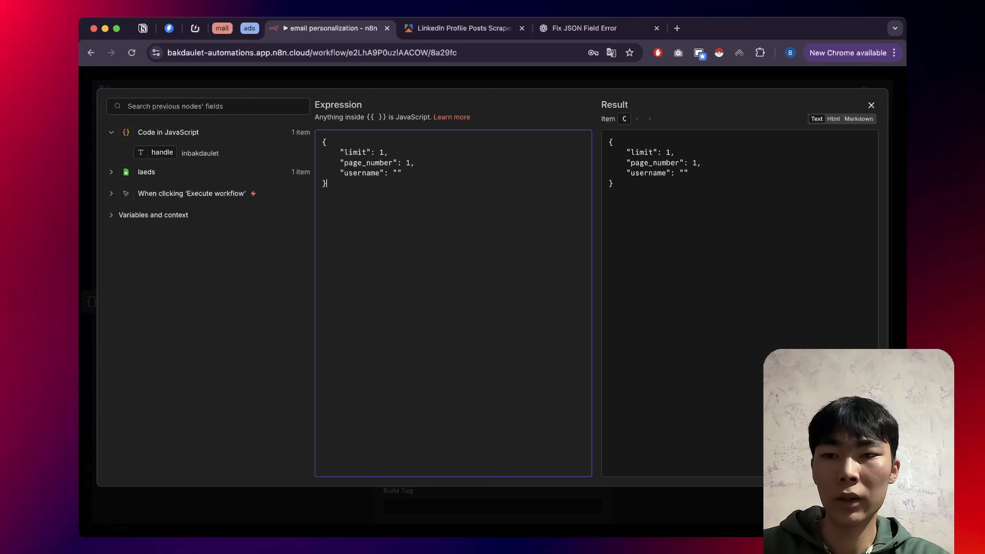
{"action": "left_click_drag", "start_coordinate": [162, 152], "coordinate": [398, 177]}
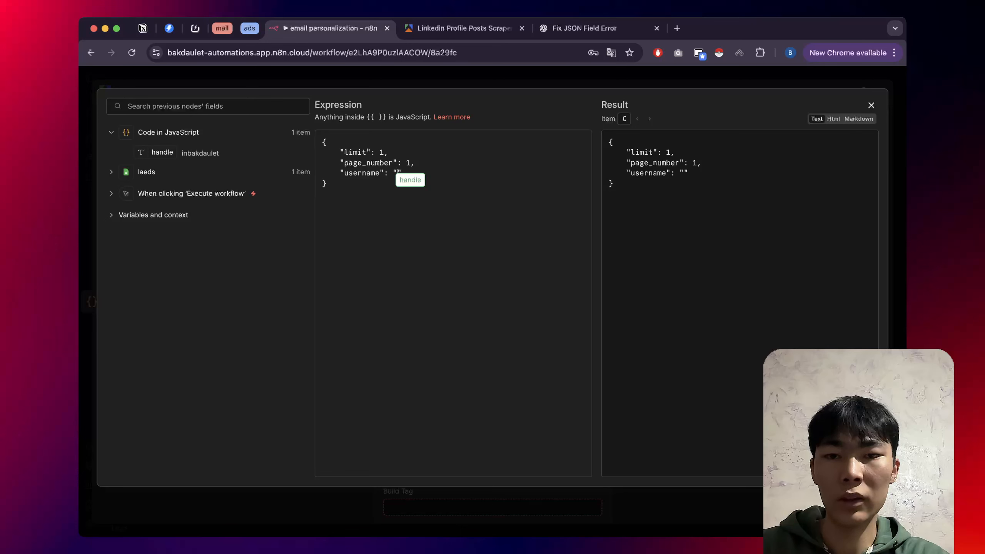
{"action": "left_click_drag", "start_coordinate": [398, 178], "coordinate": [398, 178]}
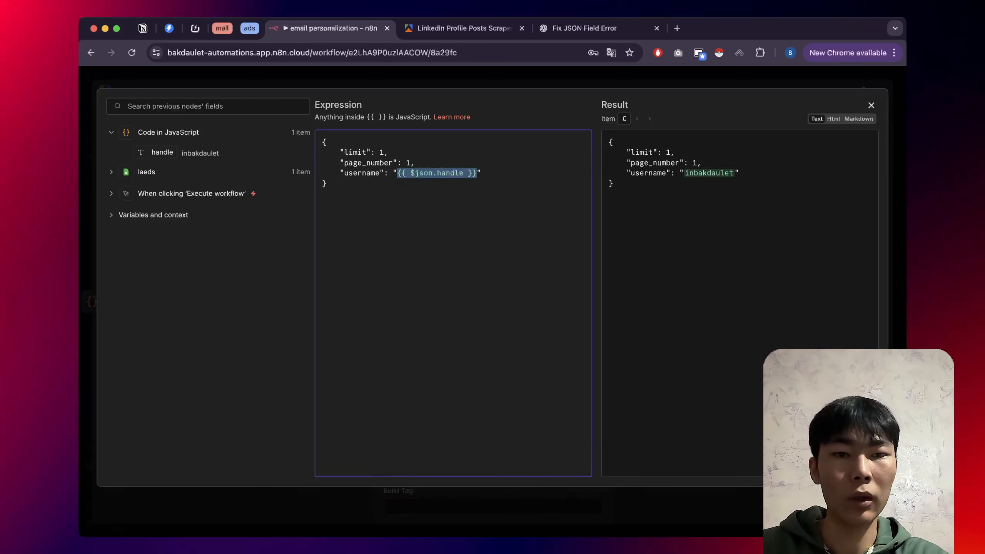
Set username to {{ $json.handle }}, remove the stray text after the closing brace, and close the editor.
{"action": "left_click", "coordinate": [327, 184]}
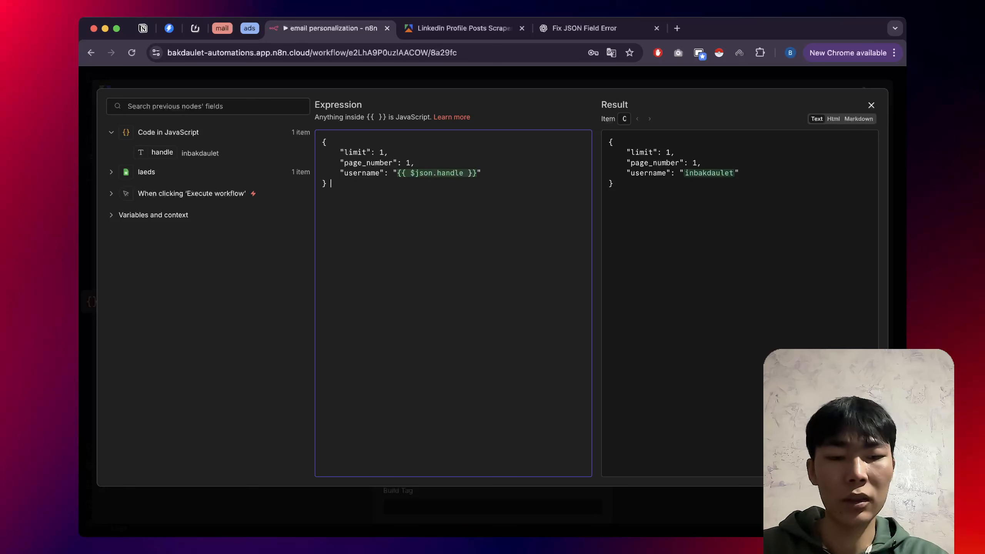
{"action": "type", "text": "{{"}
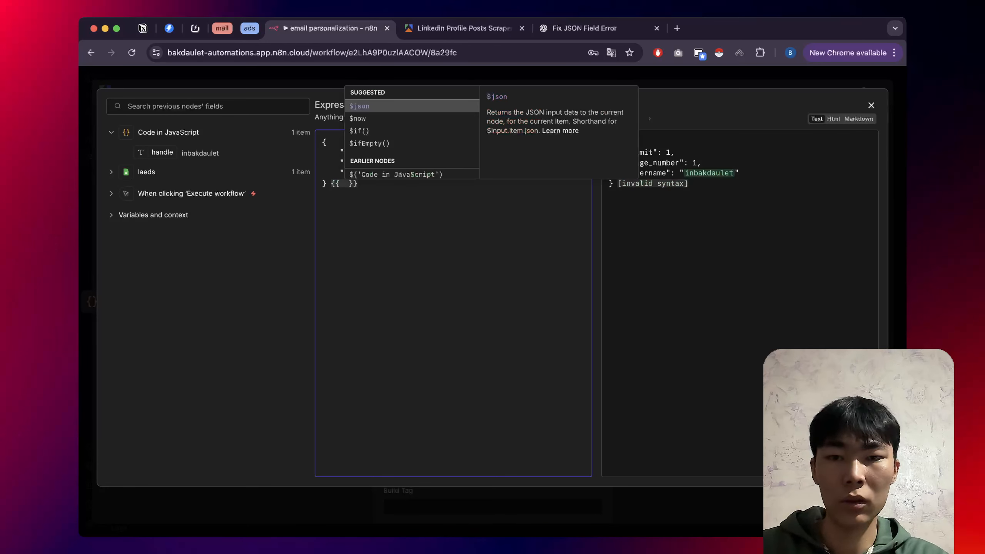
{"action": "left_click", "coordinate": [358, 183]}
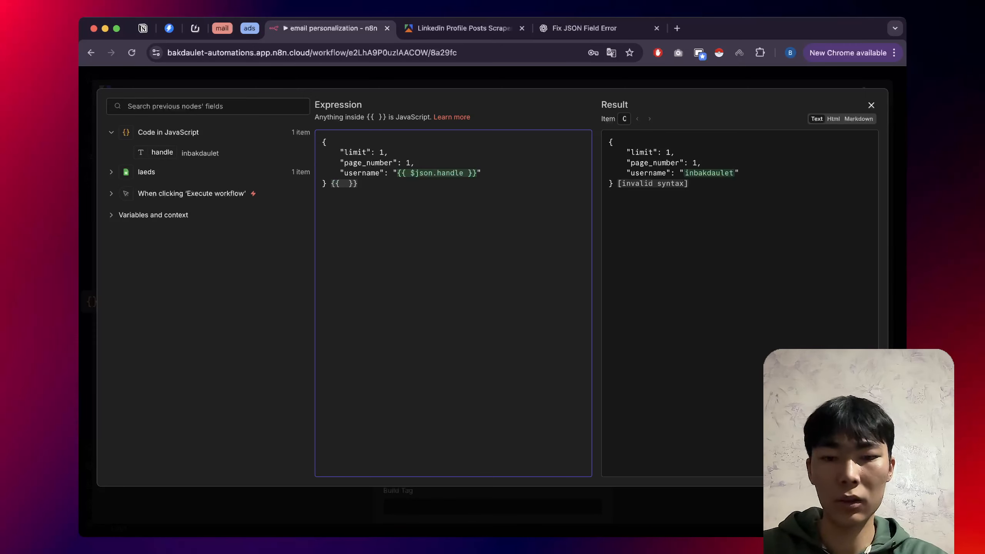
{"action": "type", "text": "$json"}
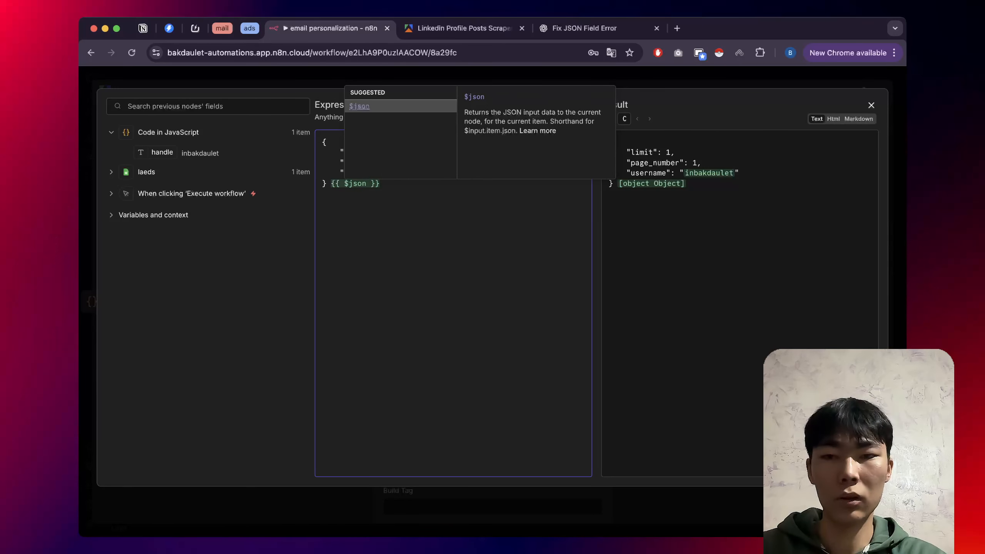
{"action": "type", "text": "."}
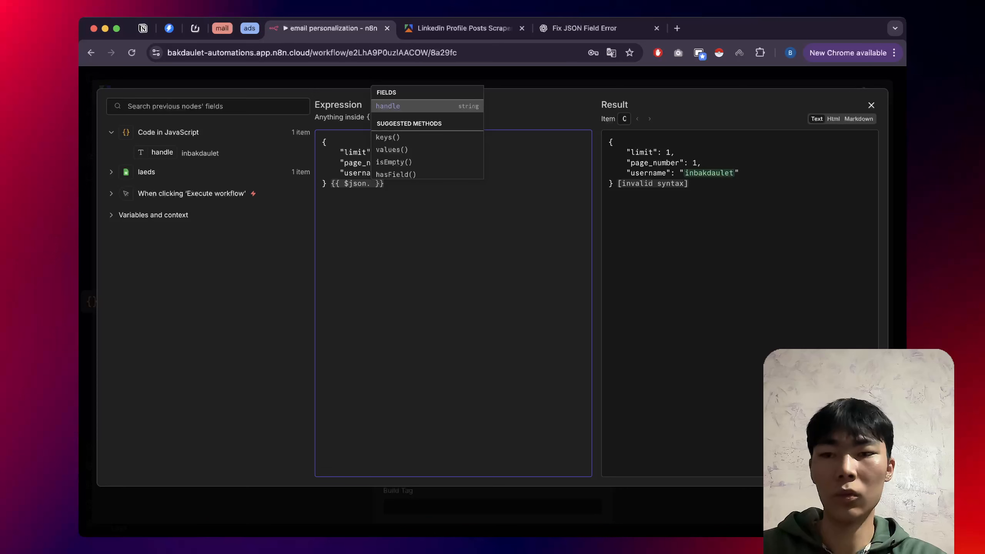
{"action": "type", "text": "handle"}
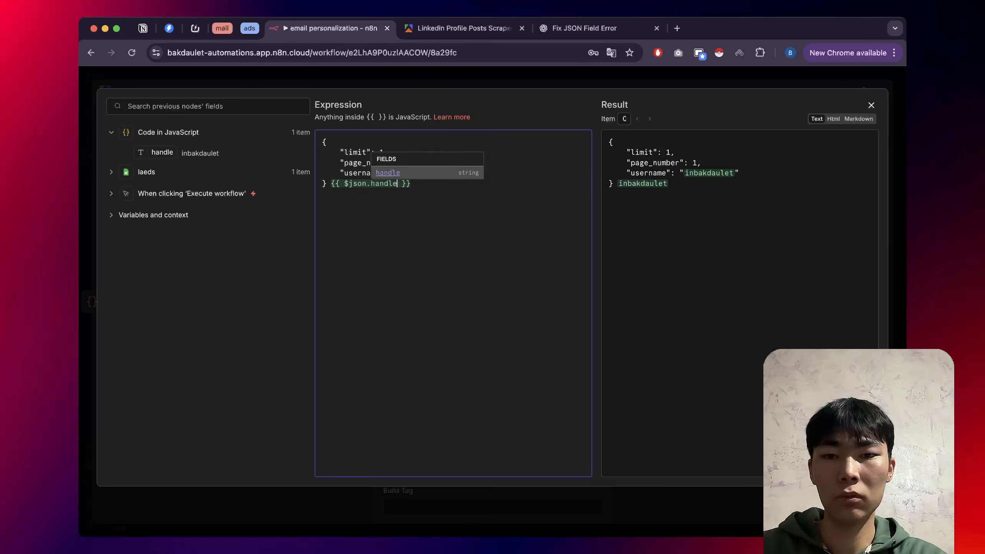
{"action": "left_click", "coordinate": [411, 183]}
{"action": "key", "text": "shift+Left"}
{"action": "key", "text": "shift+Left"}
{"action": "key", "text": "shift+Left"}
{"action": "key", "text": "shift+Left"}
{"action": "key", "text": "shift+Left"}
{"action": "key", "text": "shift+Left"}
{"action": "key", "text": "shift+Left"}
{"action": "key", "text": "shift+Left"}
{"action": "key", "text": "shift+Left"}
{"action": "key", "text": "shift+Left"}
{"action": "key", "text": "shift+Left"}
{"action": "key", "text": "shift+Left"}
{"action": "key", "text": "shift+Left"}
{"action": "key", "text": "shift+Left"}
{"action": "key", "text": "shift+Left"}
{"action": "key", "text": "shift+Left"}
{"action": "key", "text": "shift+Left"}
{"action": "key", "text": "shift+Left"}
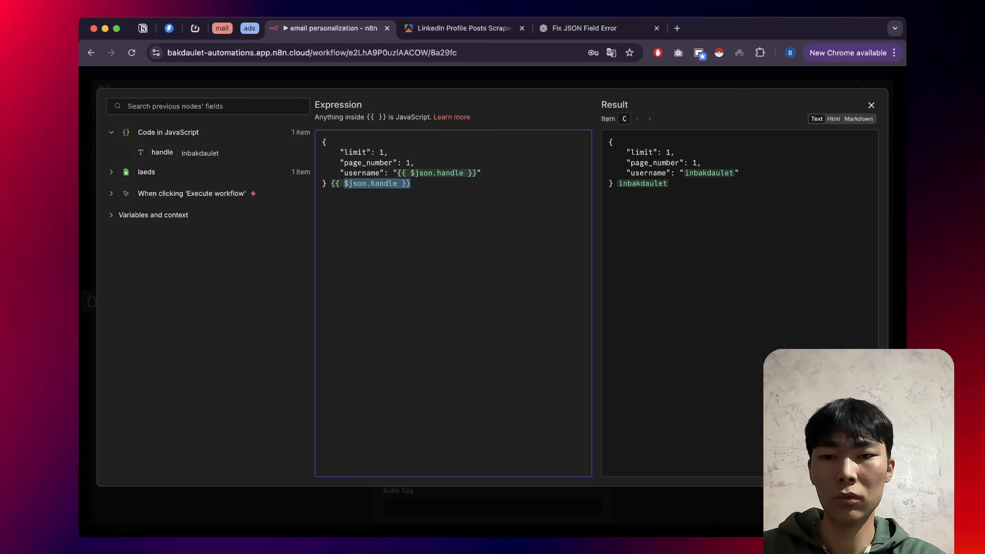
{"action": "key", "text": "BackSpace"}
{"action": "key", "text": "BackSpace"}
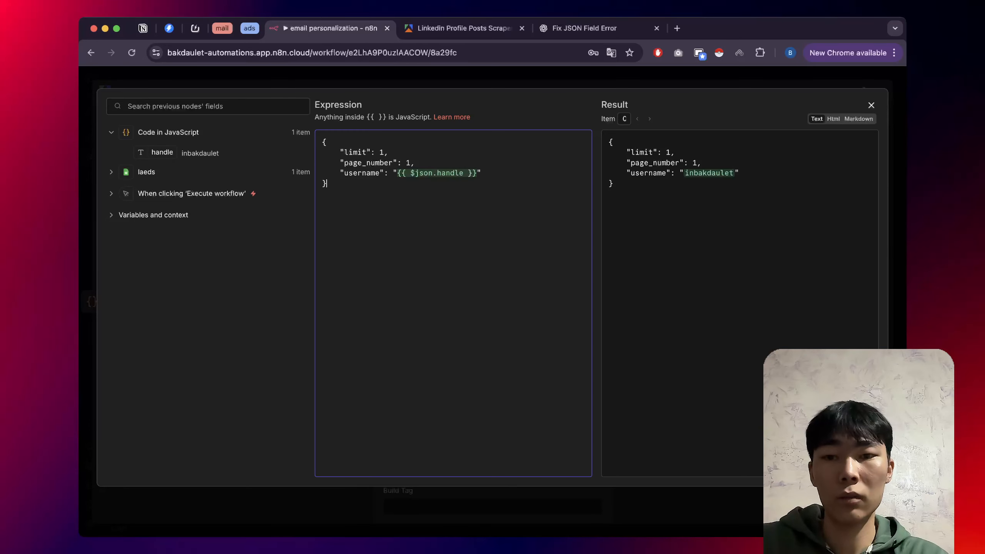
{"action": "key", "text": "Escape"}
{"action": "key", "text": "Escape"}
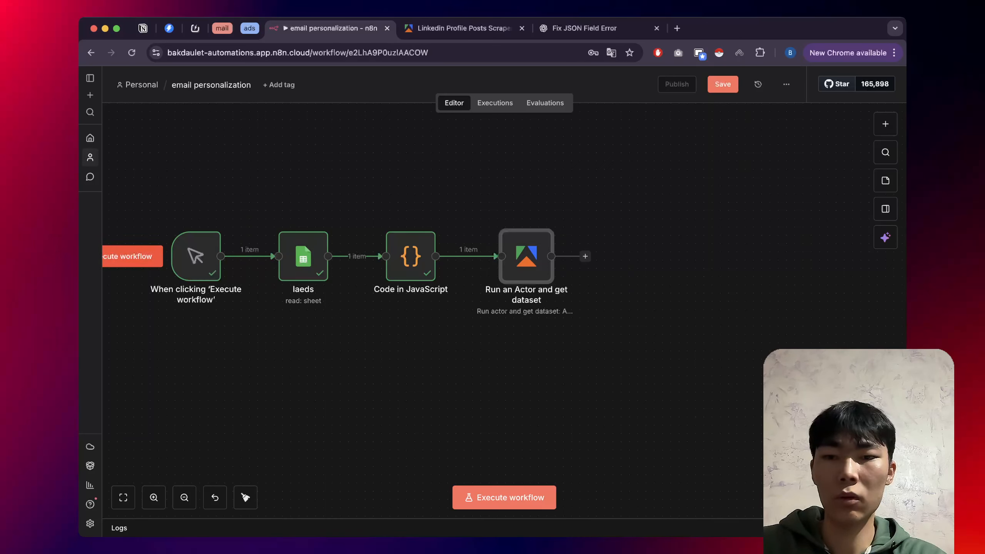
{"action": "left_click_drag", "start_coordinate": [273, 200], "coordinate": [448, 353]}
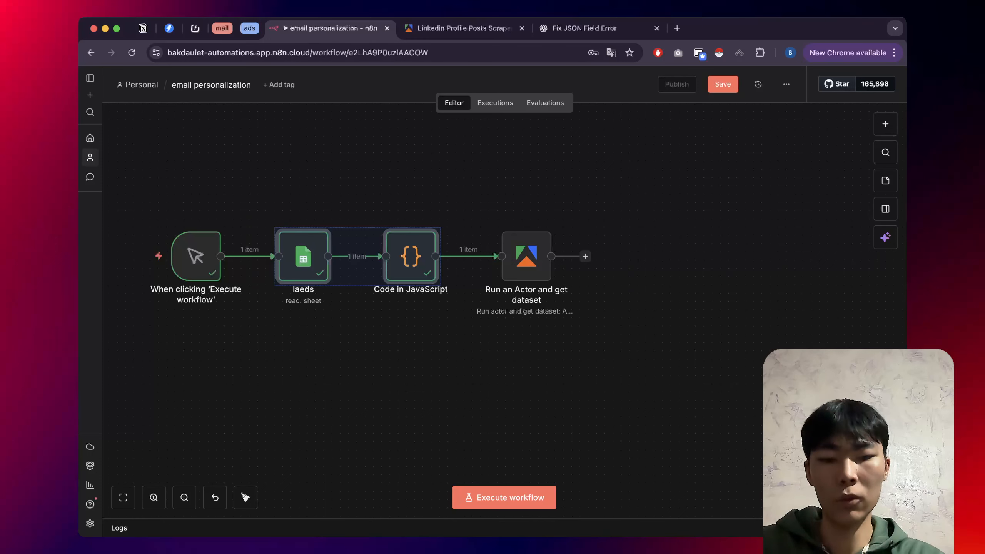
Pin the laeds and Code in JavaScript nodes' data and run the full workflow.
{"action": "key", "text": "p"}
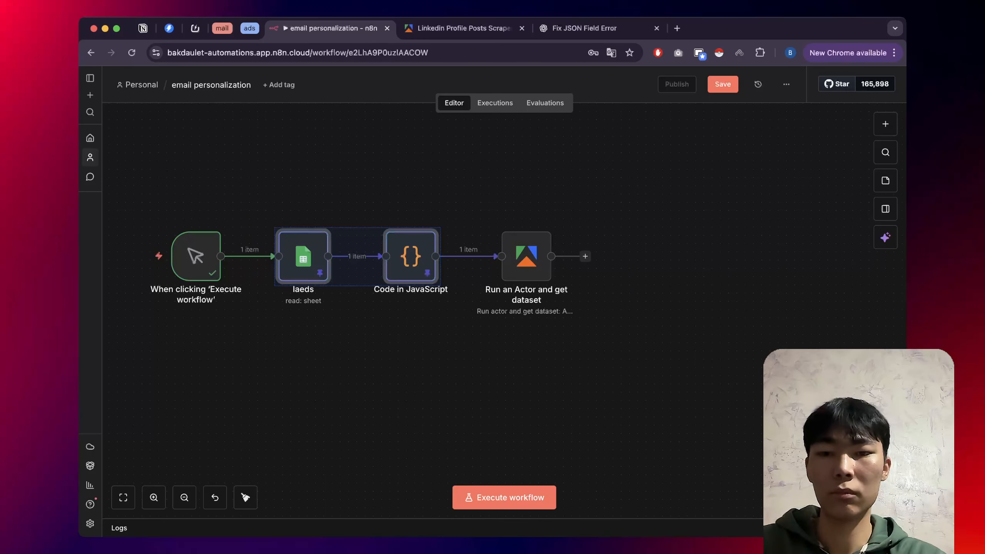
{"action": "left_click", "coordinate": [448, 352]}
{"action": "mouse_move", "coordinate": [133, 256]}
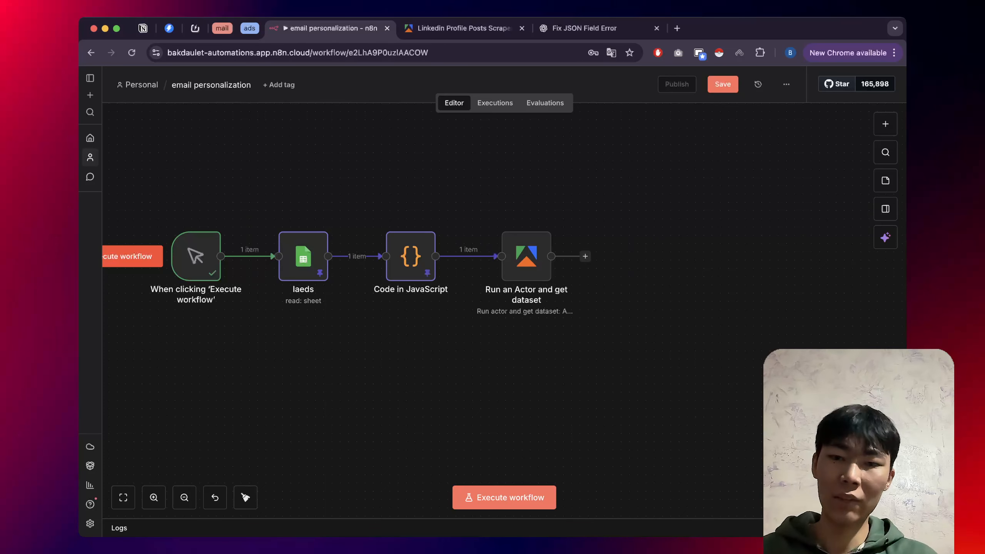
{"action": "left_click", "coordinate": [132, 256]}
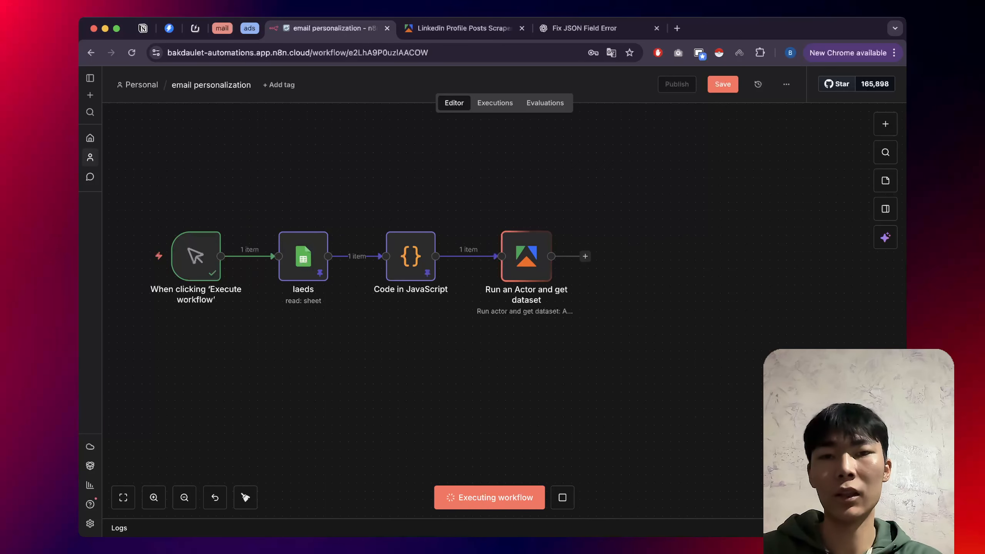
{"action": "scroll", "coordinate": [504, 311], "scroll_direction": "right", "scroll_amount": 1}
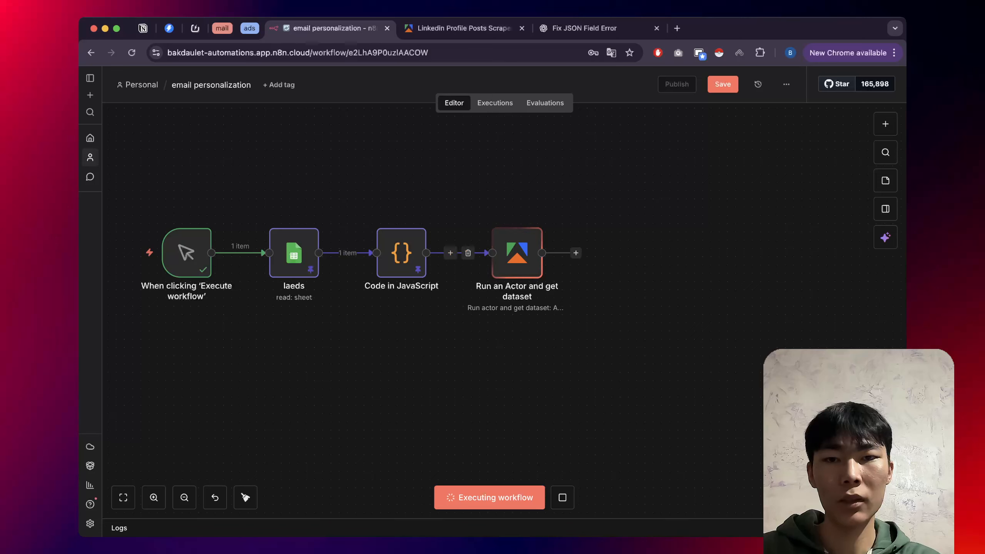
{"action": "left_click", "coordinate": [462, 28]}
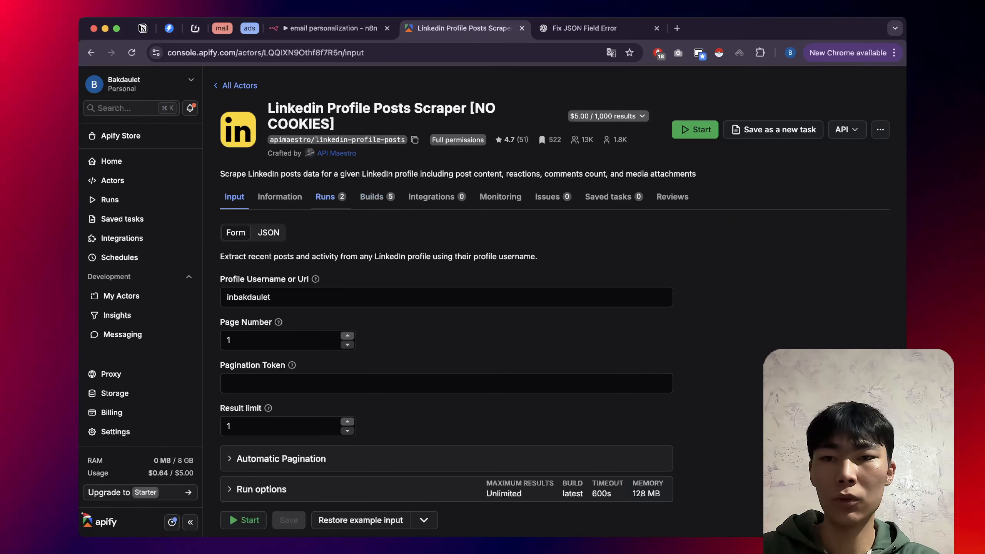
Check in the Runs list that the n8n-triggered scraper run succeeded with 1 result.
{"action": "left_click", "coordinate": [331, 197]}
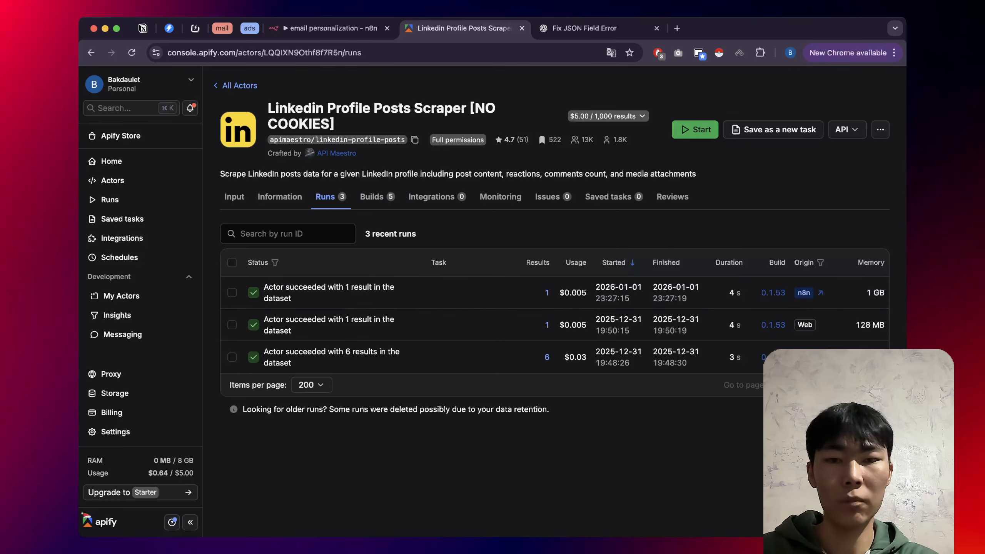
{"action": "left_click", "coordinate": [330, 28]}
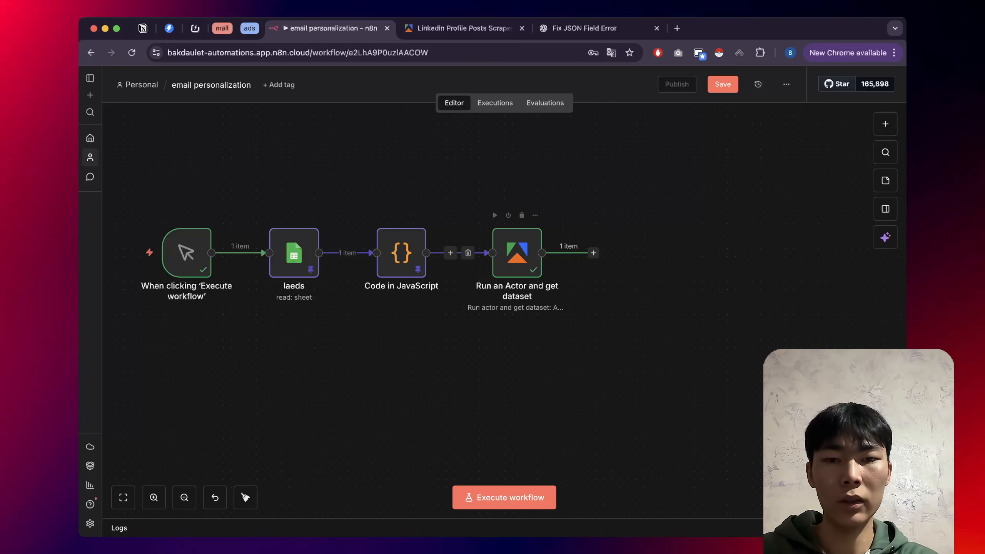
Save the workflow and inspect the Run an Actor output in Schema and JSON views.
{"action": "key", "text": "ctrl+s"}
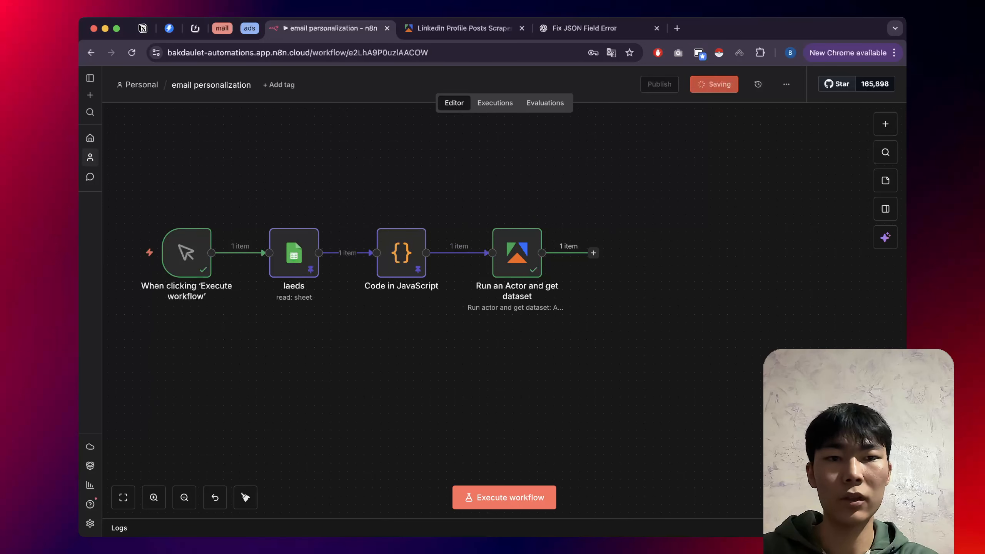
{"action": "double_click", "coordinate": [512, 249]}
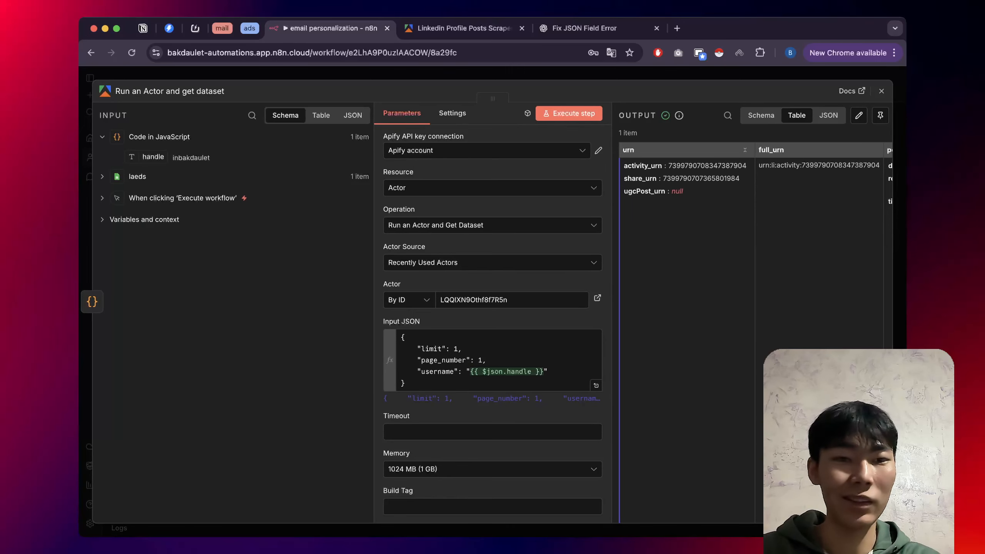
{"action": "left_click", "coordinate": [759, 116]}
{"action": "scroll", "coordinate": [752, 334], "scroll_direction": "down", "scroll_amount": 1}
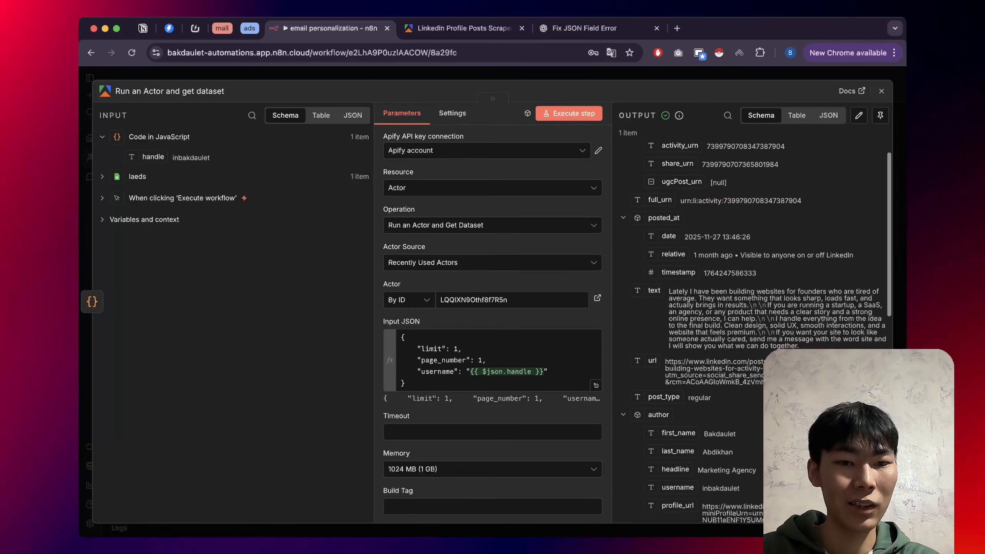
{"action": "scroll", "coordinate": [752, 334], "scroll_direction": "up", "scroll_amount": 1}
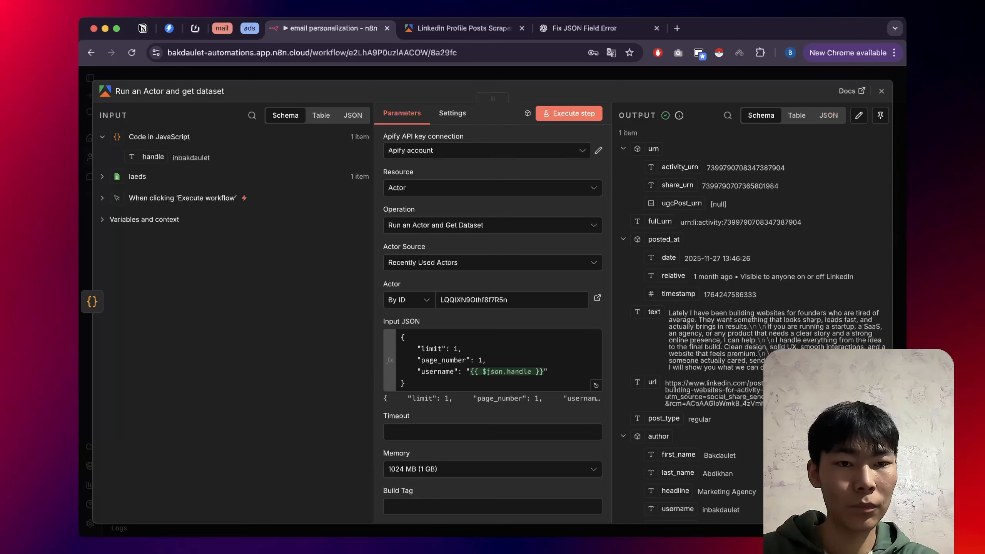
{"action": "left_click", "coordinate": [829, 115]}
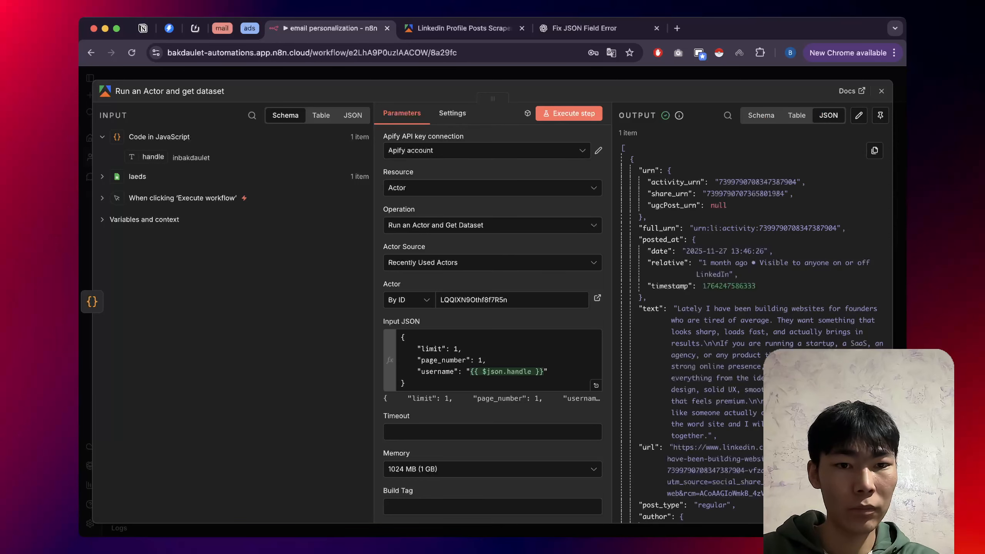
{"action": "scroll", "coordinate": [752, 334], "scroll_direction": "down", "scroll_amount": 1}
{"action": "scroll", "coordinate": [752, 334], "scroll_direction": "down", "scroll_amount": 4}
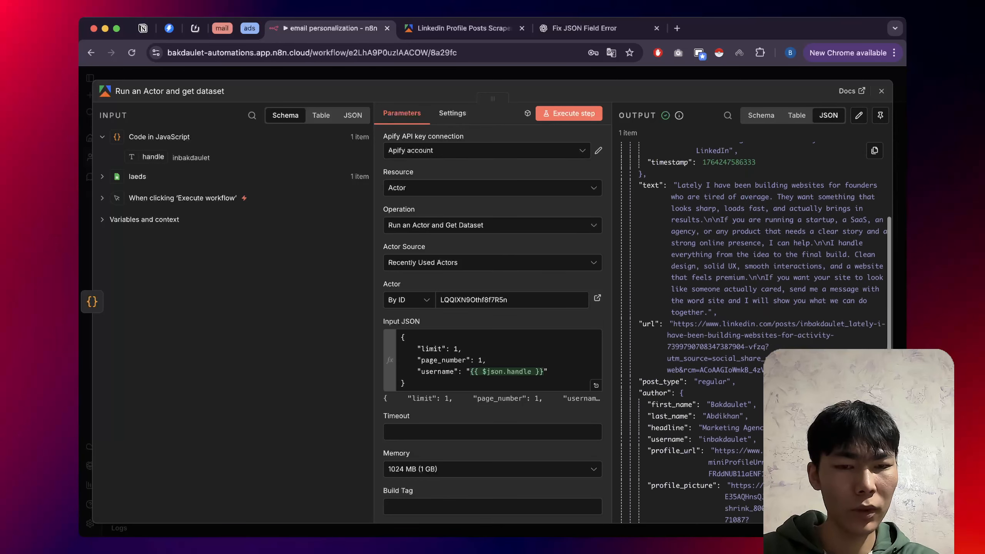
{"action": "scroll", "coordinate": [752, 333], "scroll_direction": "down", "scroll_amount": 3}
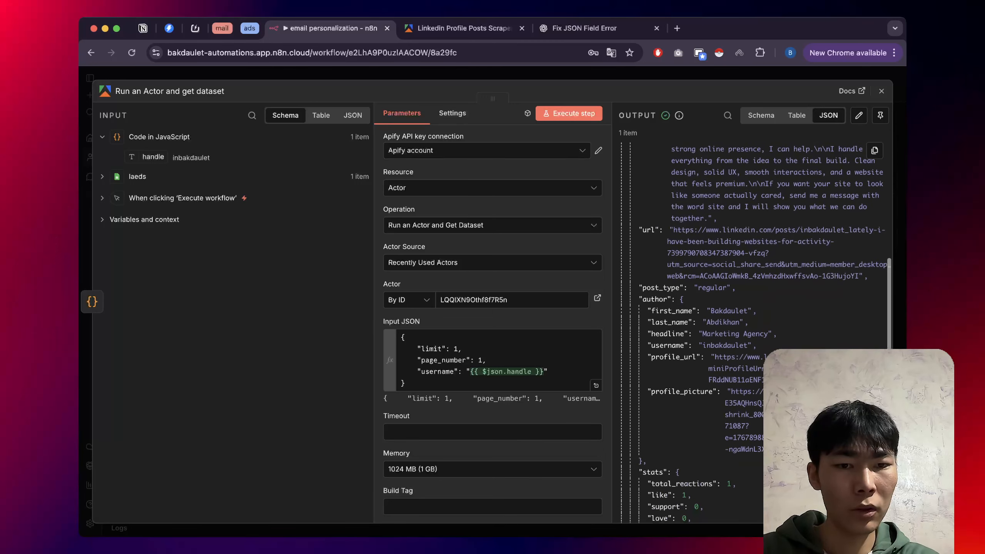
Scroll through the actor output in Table view to review the LinkedIn post fields.
{"action": "left_click", "coordinate": [797, 115]}
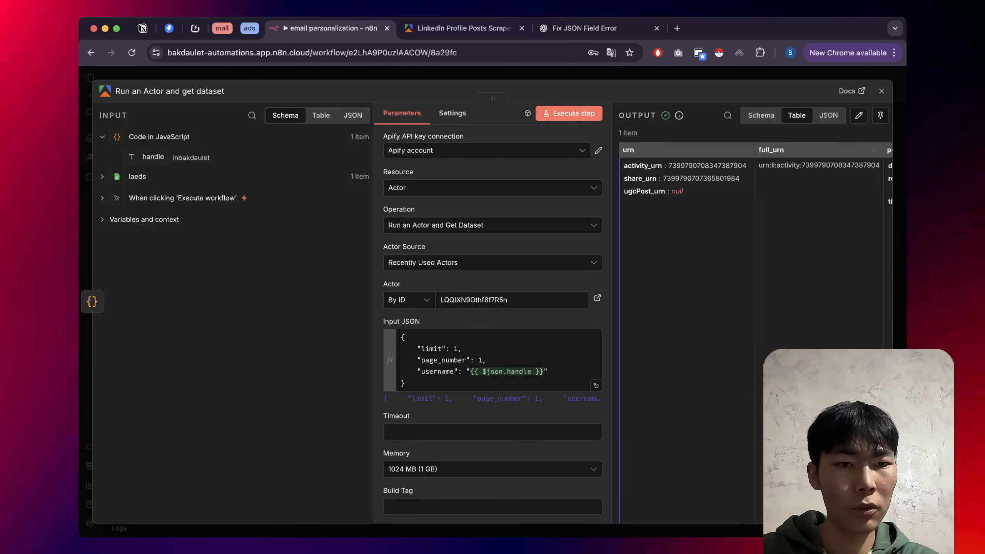
{"action": "scroll", "coordinate": [752, 334], "scroll_direction": "right", "scroll_amount": 5}
{"action": "scroll", "coordinate": [753, 334], "scroll_direction": "right", "scroll_amount": 5}
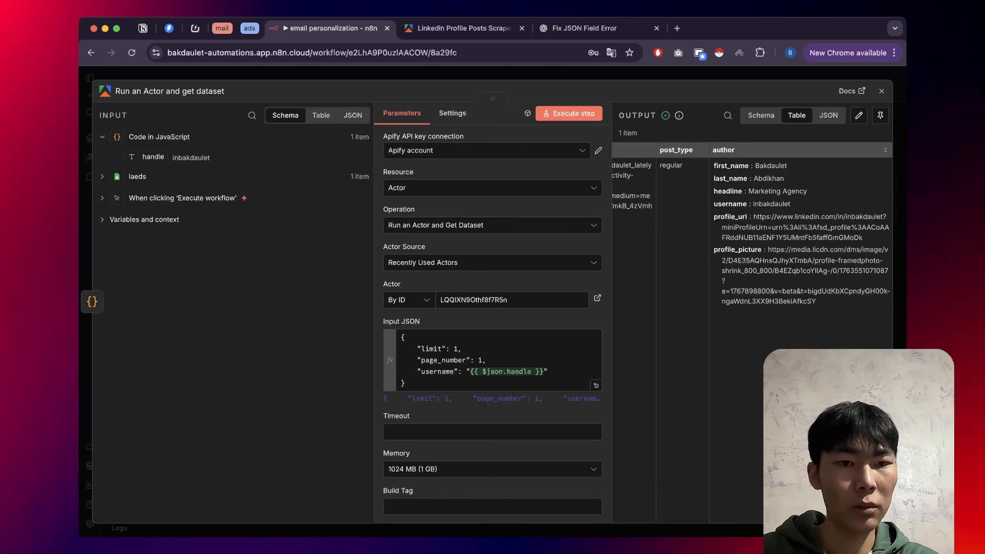
{"action": "scroll", "coordinate": [752, 333], "scroll_direction": "right", "scroll_amount": 3}
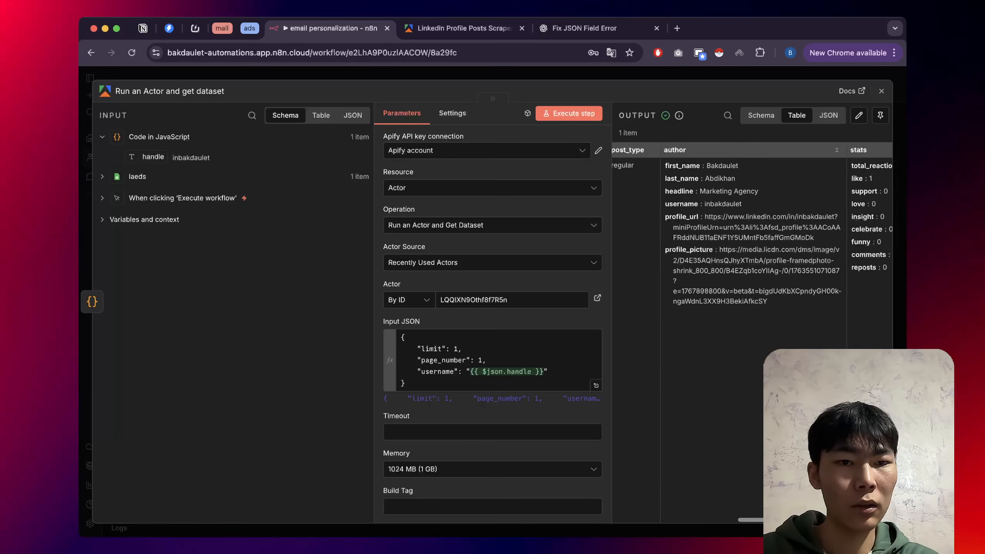
{"action": "scroll", "coordinate": [752, 333], "scroll_direction": "right", "scroll_amount": 2}
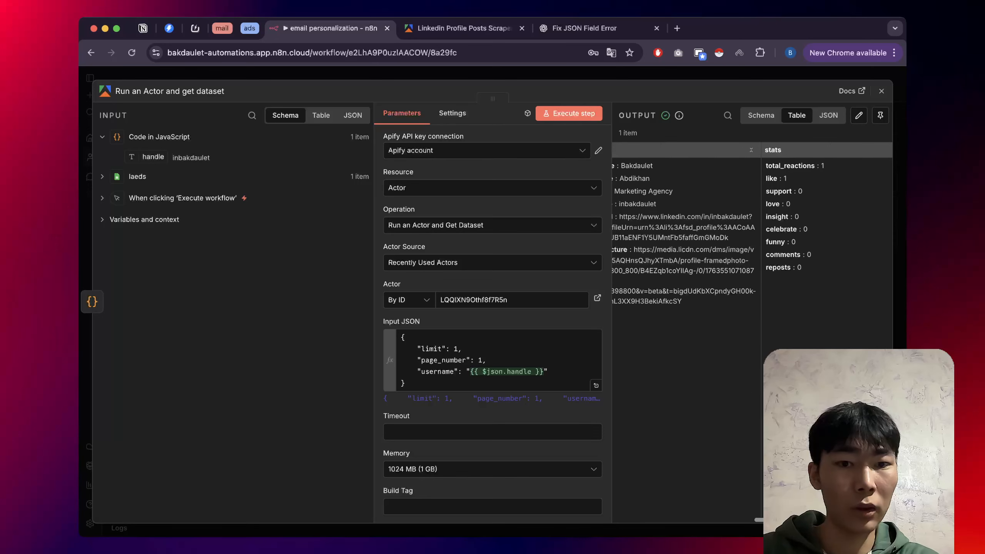
{"action": "scroll", "coordinate": [752, 334], "scroll_direction": "left", "scroll_amount": 1}
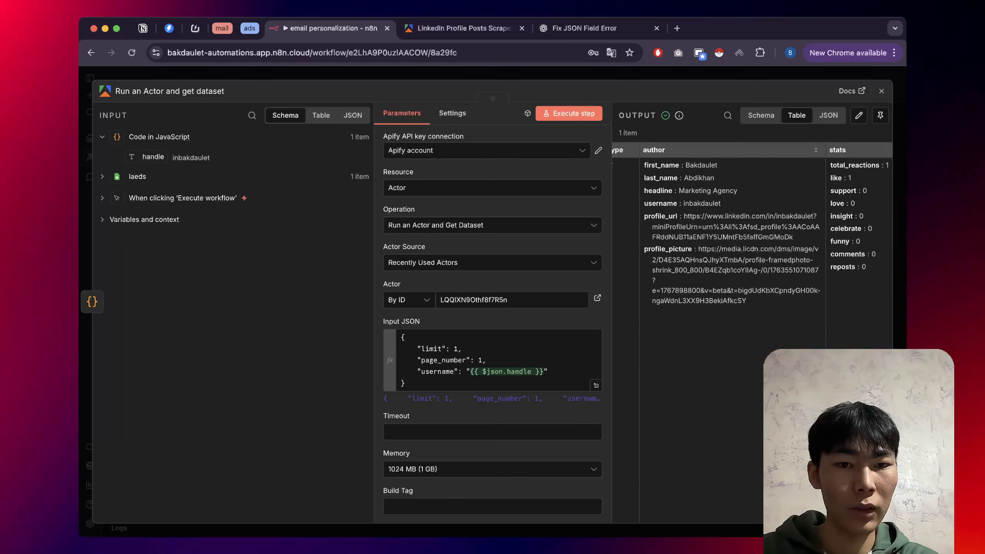
{"action": "left_click_drag", "start_coordinate": [750, 302], "coordinate": [663, 178]}
{"action": "left_click", "coordinate": [667, 187]}
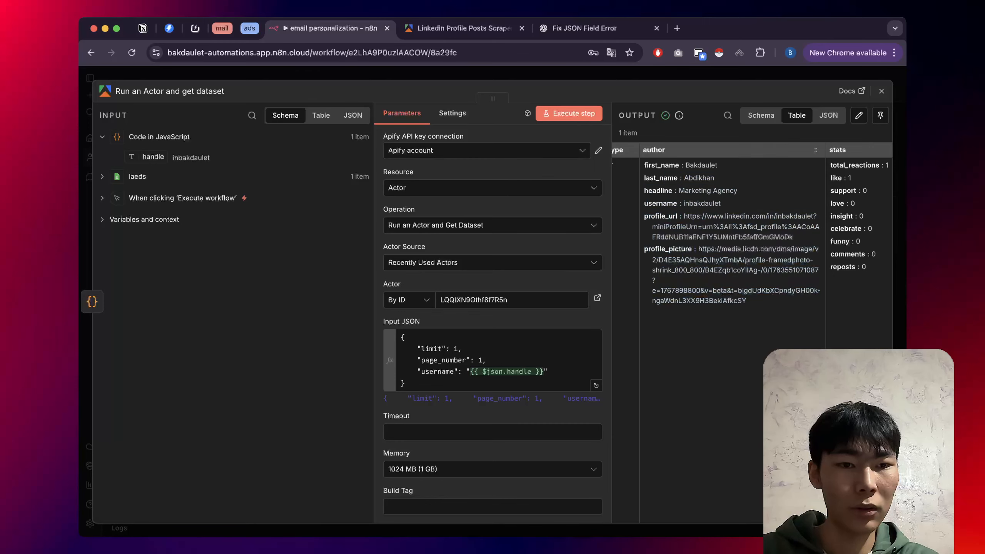
{"action": "scroll", "coordinate": [736, 272], "scroll_direction": "right", "scroll_amount": 5}
{"action": "scroll", "coordinate": [752, 272], "scroll_direction": "right", "scroll_amount": 3}
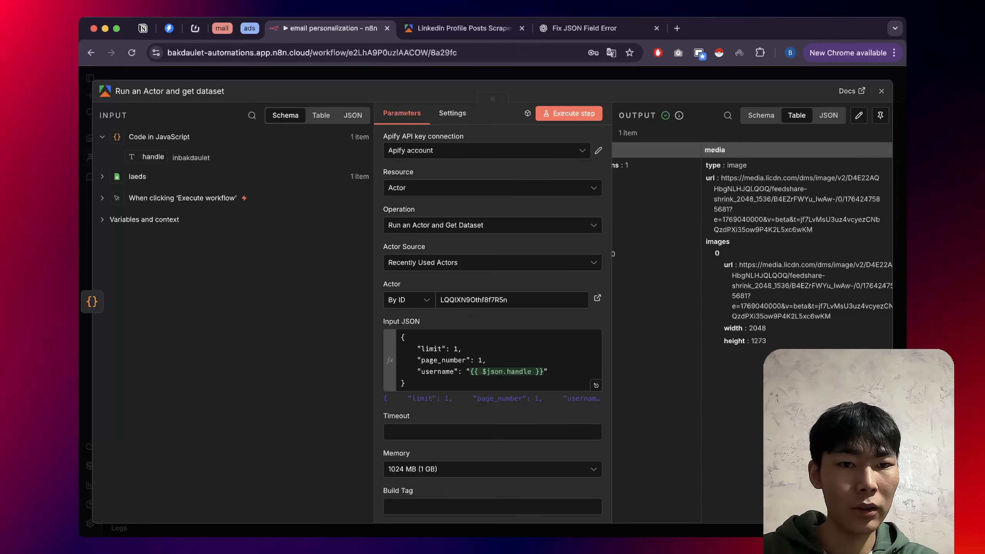
{"action": "scroll", "coordinate": [753, 334], "scroll_direction": "right", "scroll_amount": 3}
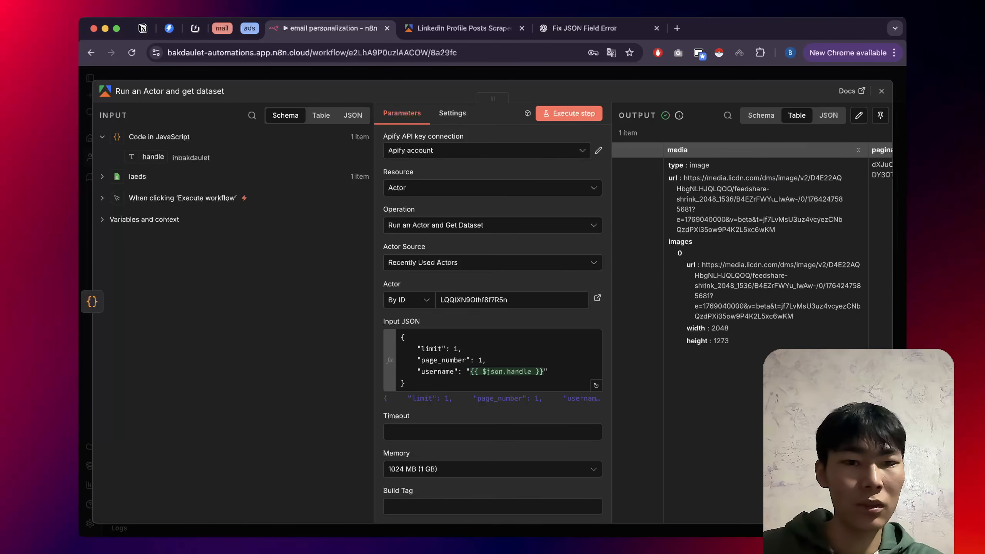
Open the post's first media URL in a new browser tab to view the image.
{"action": "double_click", "coordinate": [692, 179]}
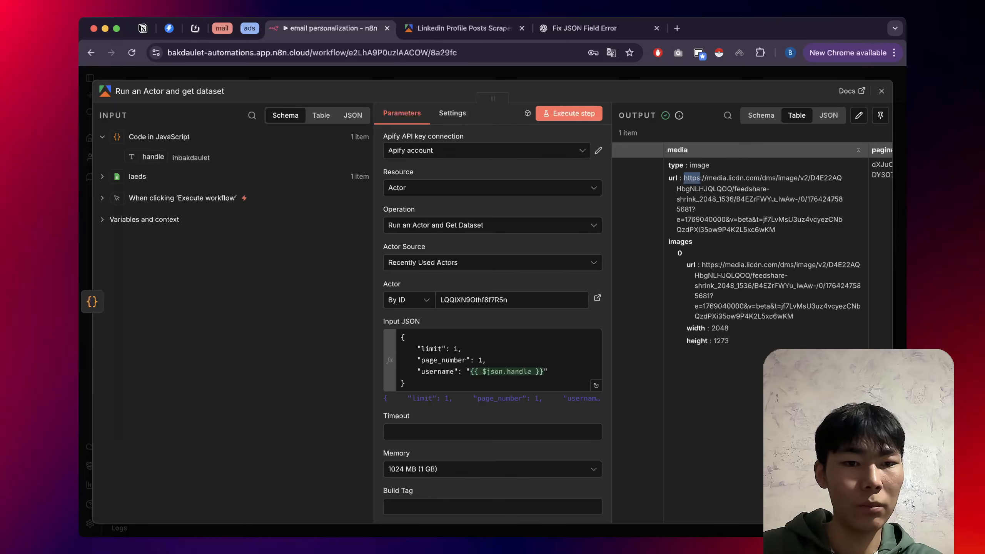
{"action": "left_click_drag", "start_coordinate": [685, 178], "coordinate": [776, 230]}
{"action": "key", "text": "cmd+c"}
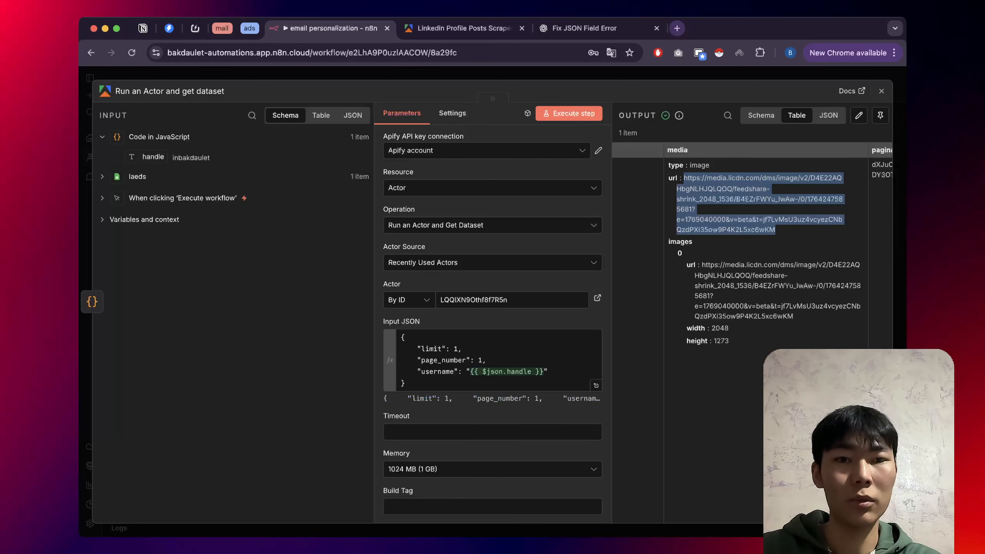
{"action": "left_click", "coordinate": [677, 28]}
{"action": "key", "text": "cmd+v"}
{"action": "key", "text": "Return"}
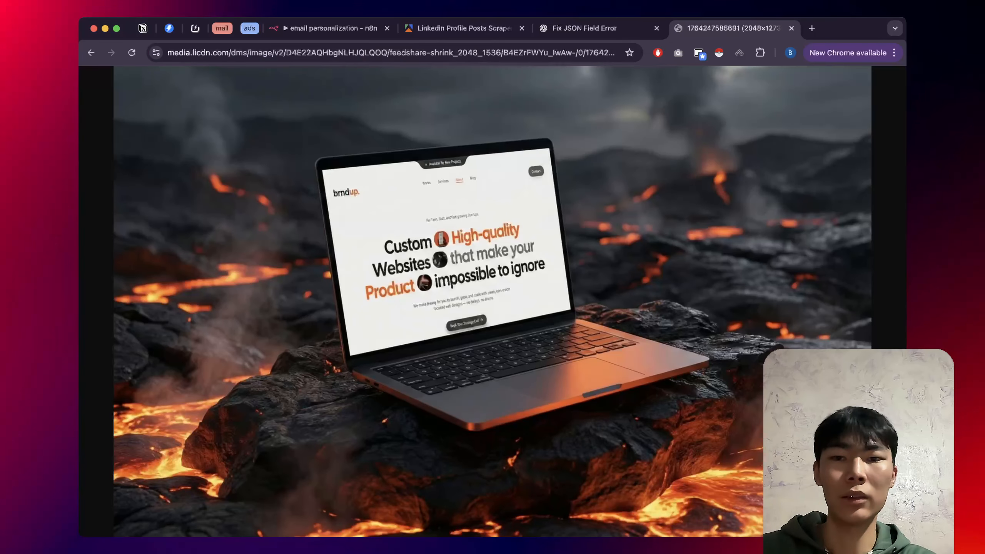
{"action": "left_click", "coordinate": [509, 194]}
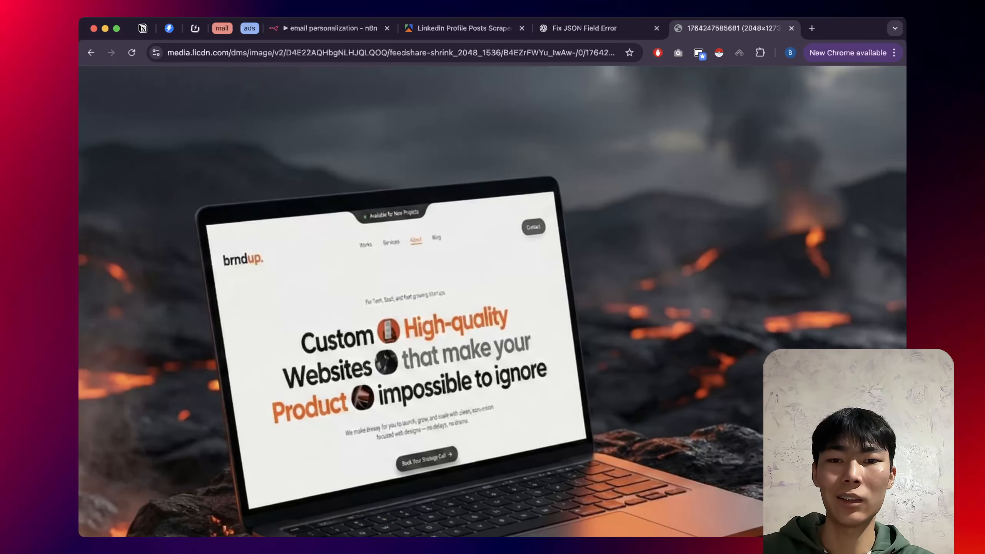
{"action": "left_click", "coordinate": [504, 233]}
{"action": "left_click", "coordinate": [791, 29]}
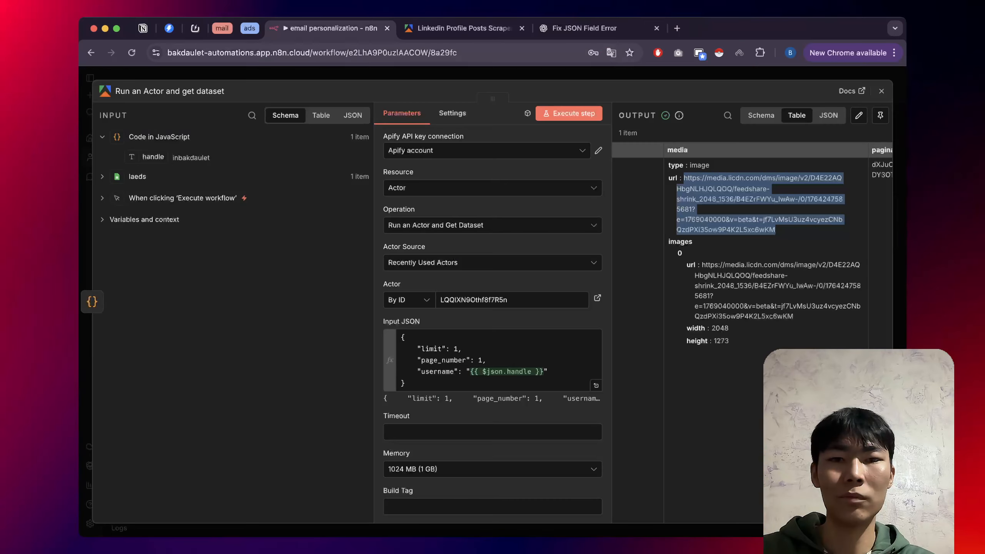
Review the remaining columns of the post output table, then close the step panel.
{"action": "scroll", "coordinate": [753, 252], "scroll_direction": "right", "scroll_amount": 5}
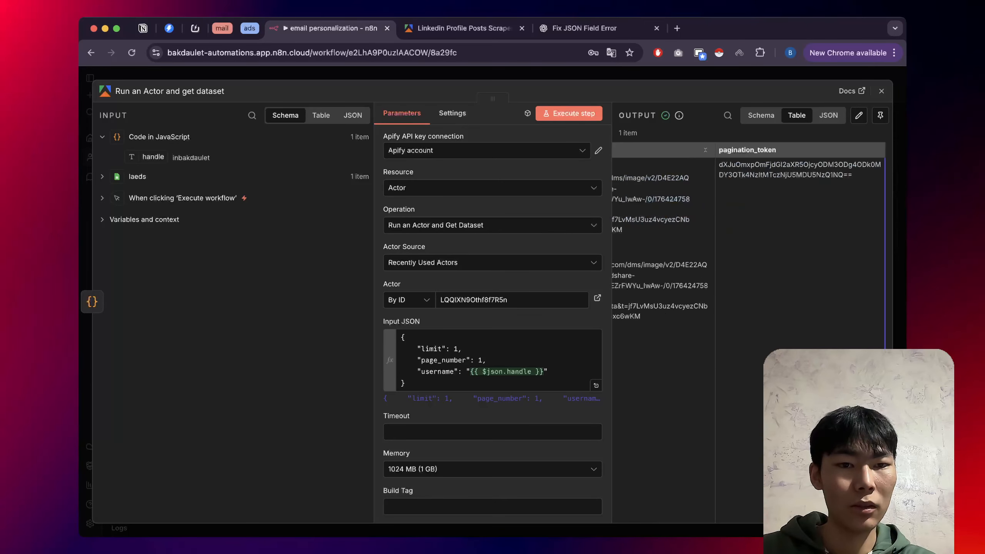
{"action": "scroll", "coordinate": [752, 252], "scroll_direction": "down", "scroll_amount": 1}
{"action": "scroll", "coordinate": [752, 253], "scroll_direction": "up", "scroll_amount": 3}
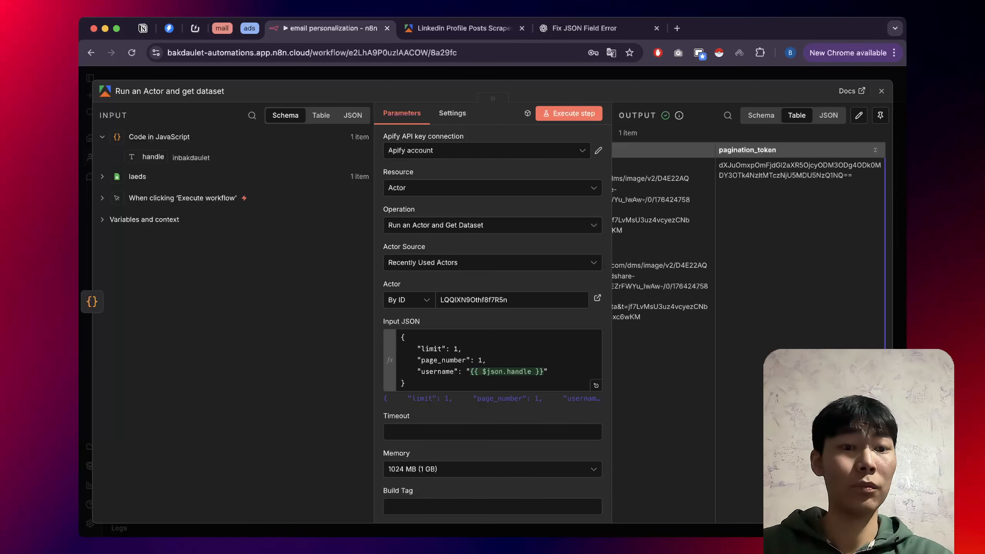
{"action": "key", "text": "super+a"}
{"action": "left_click", "coordinate": [771, 249]}
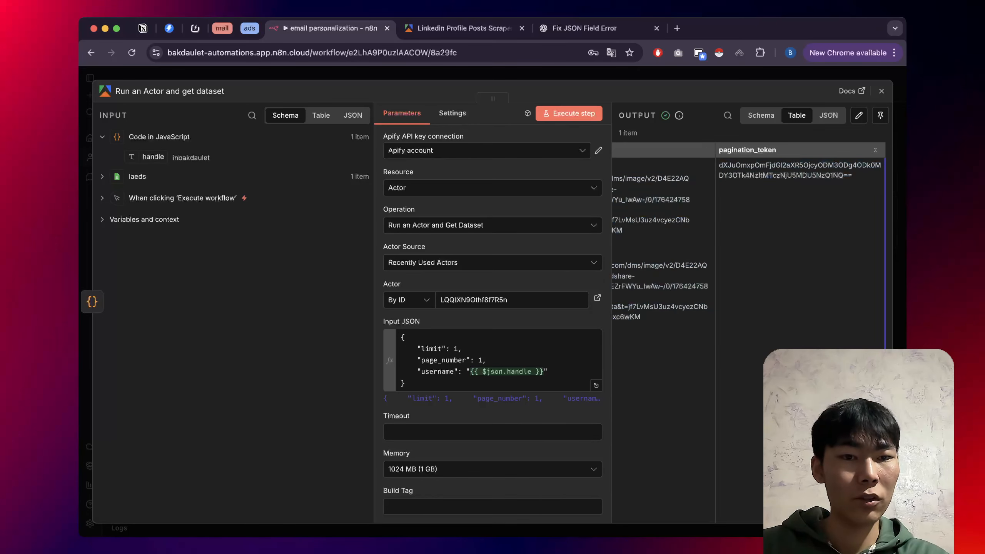
{"action": "scroll", "coordinate": [752, 252], "scroll_direction": "left", "scroll_amount": 1}
{"action": "scroll", "coordinate": [753, 252], "scroll_direction": "left", "scroll_amount": 15}
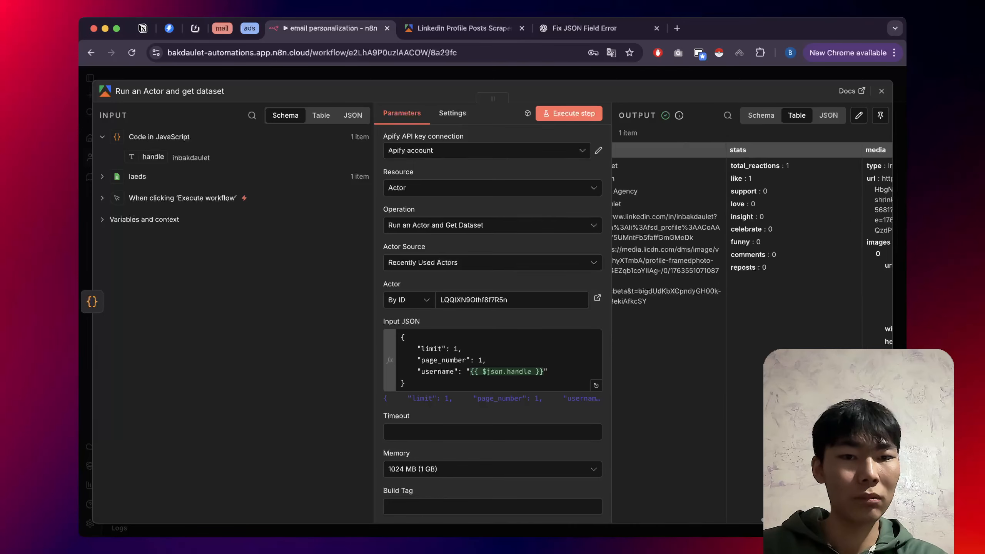
{"action": "scroll", "coordinate": [760, 241], "scroll_direction": "right", "scroll_amount": 8}
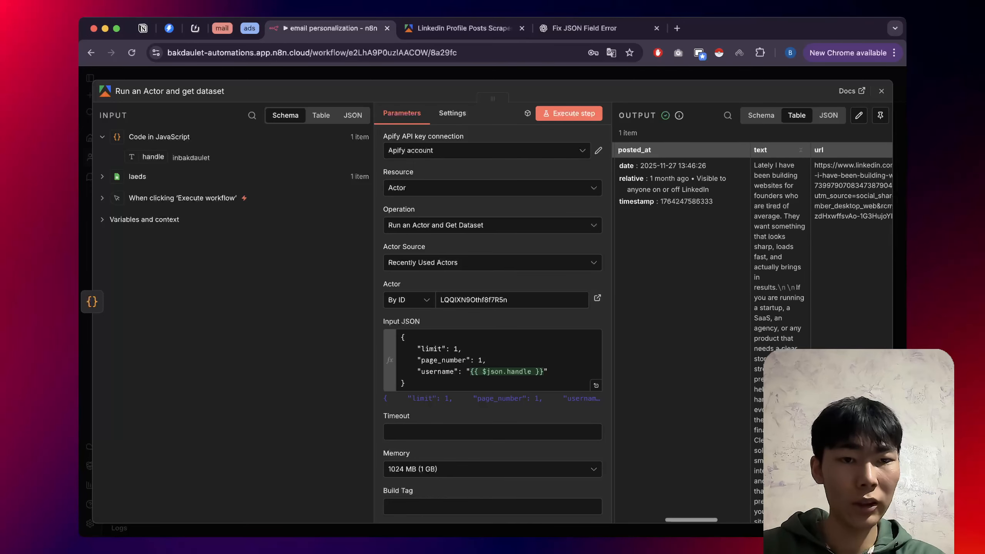
{"action": "left_click_drag", "start_coordinate": [719, 165], "coordinate": [739, 369]}
{"action": "key", "text": "Escape"}
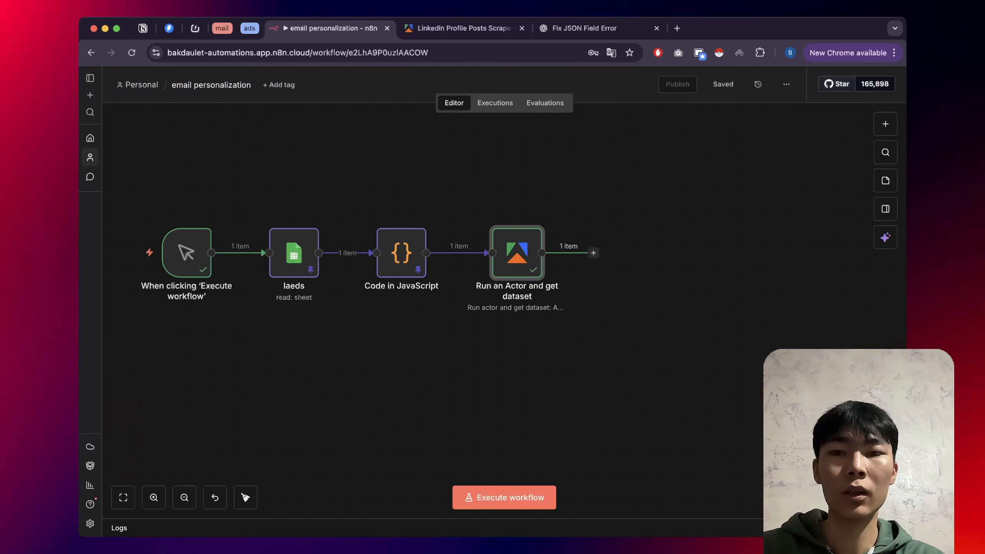
Pin the 'Run an Actor and get dataset' node's output and start adding a node after it.
{"action": "scroll", "coordinate": [401, 252], "scroll_direction": "right", "scroll_amount": 5}
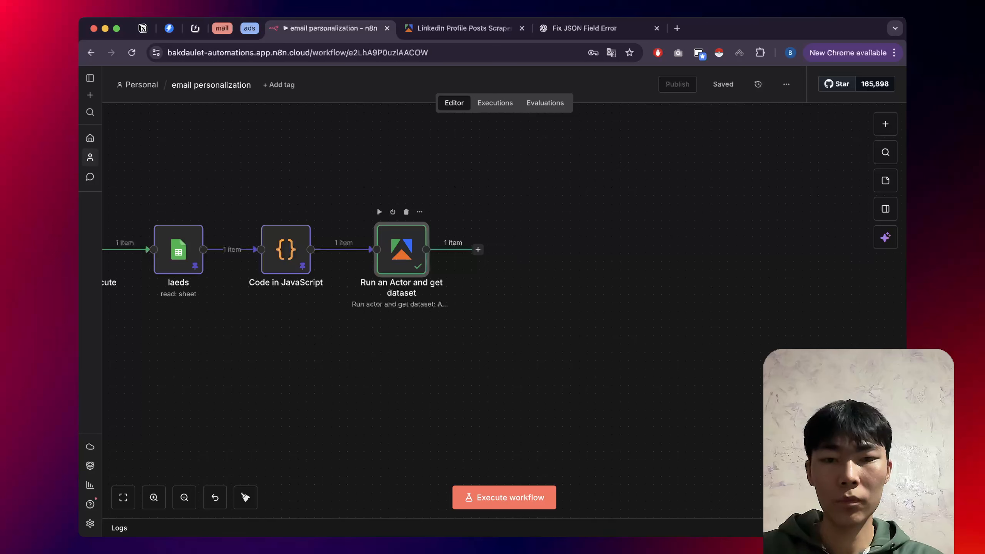
{"action": "right_click", "coordinate": [414, 268]}
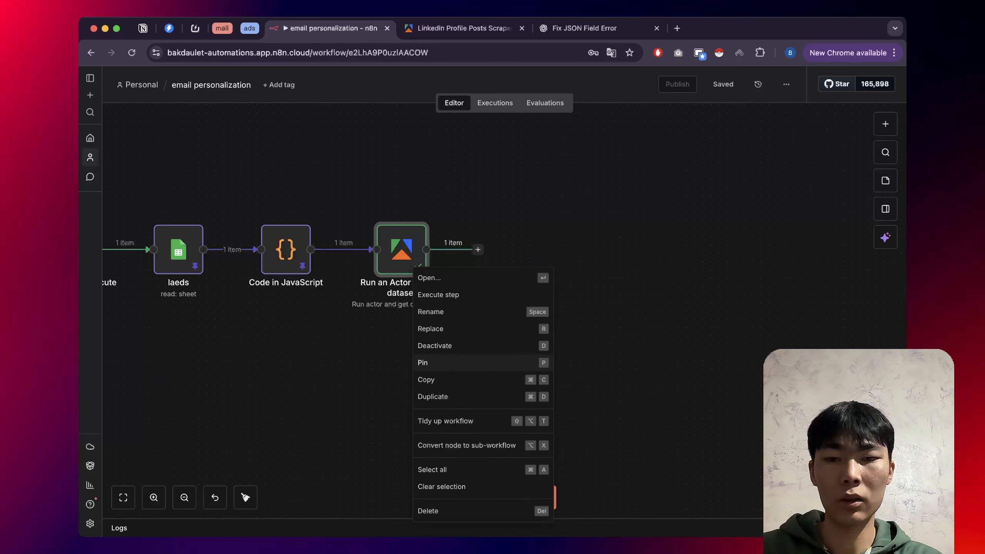
{"action": "left_click", "coordinate": [446, 363]}
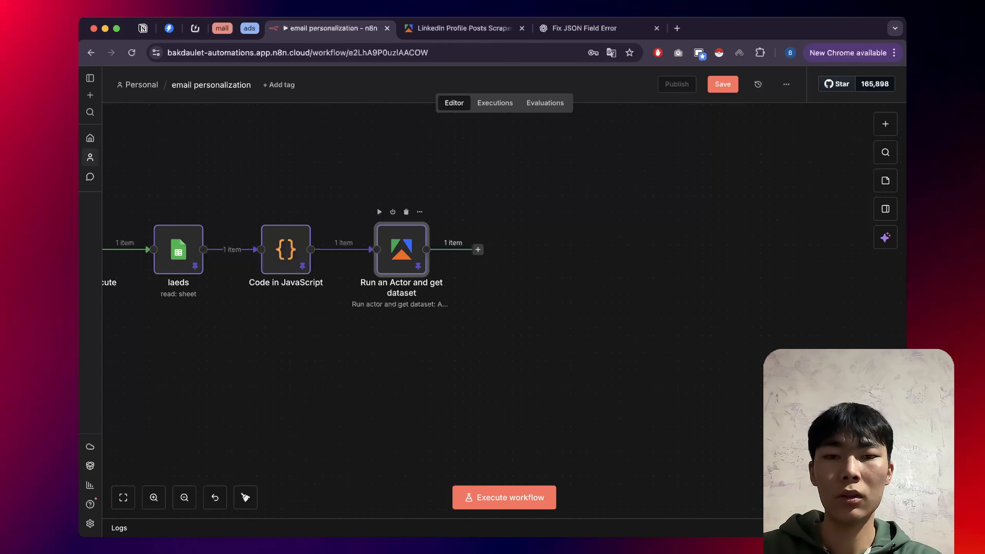
{"action": "left_click", "coordinate": [478, 250]}
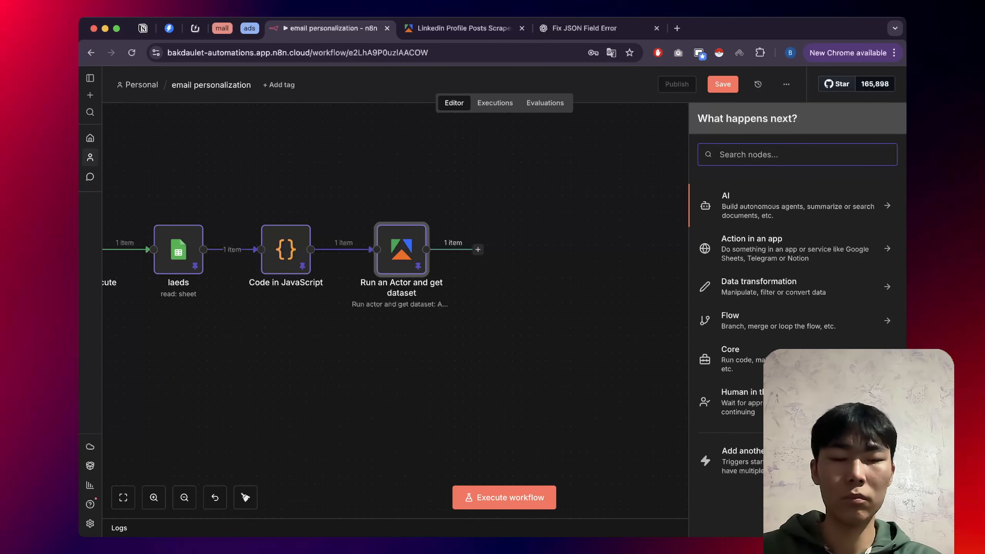
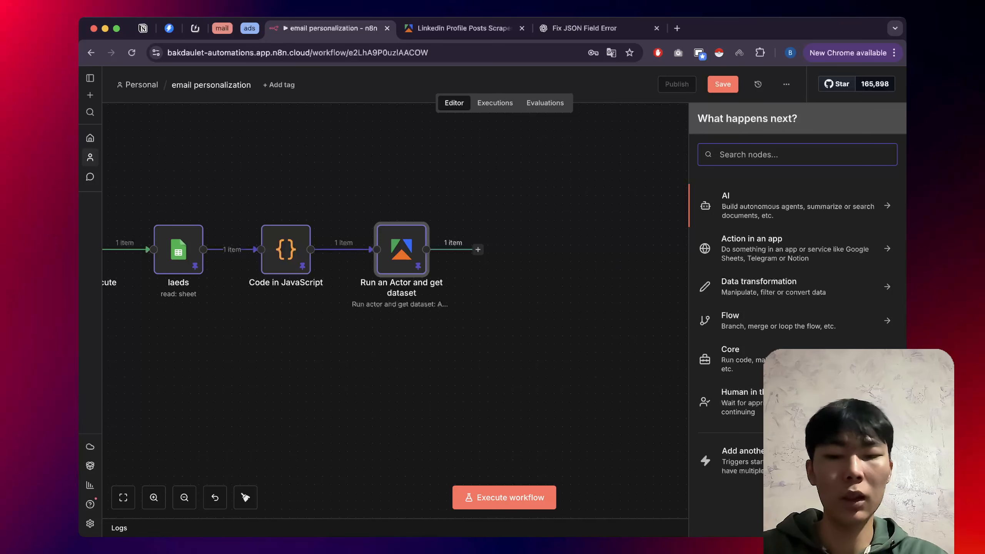
Add Google Gemini's 'Message a model' text action as a new node after the Apify actor node.
{"action": "type", "text": "gem"}
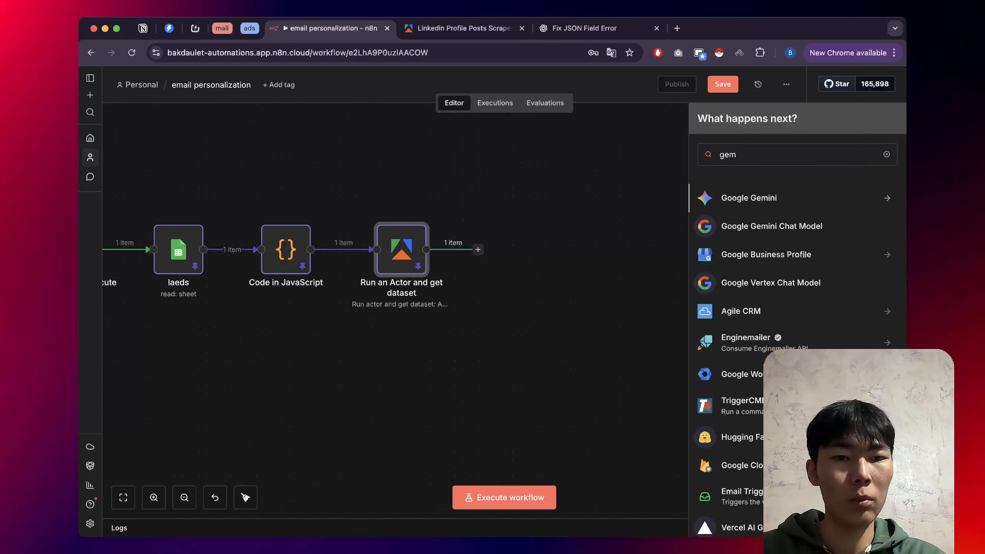
{"action": "key", "text": "Return"}
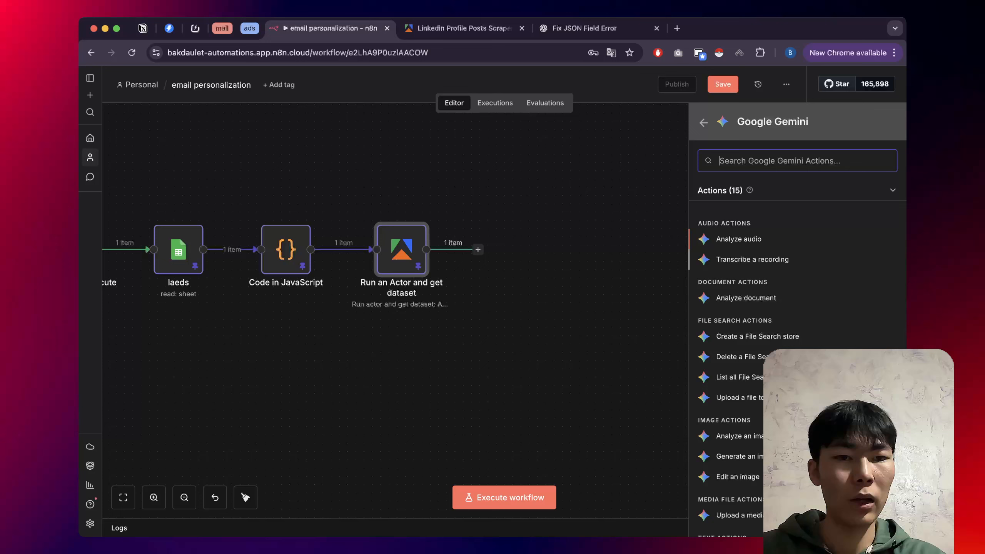
{"action": "scroll", "coordinate": [806, 359], "scroll_direction": "down", "scroll_amount": 2}
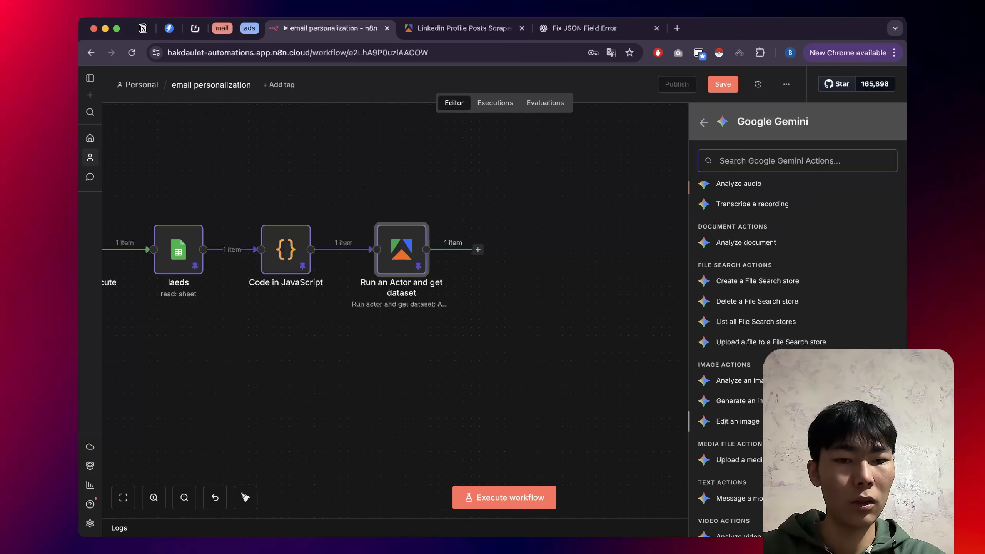
{"action": "scroll", "coordinate": [806, 421], "scroll_direction": "down", "scroll_amount": 1}
{"action": "scroll", "coordinate": [757, 359], "scroll_direction": "down", "scroll_amount": 1}
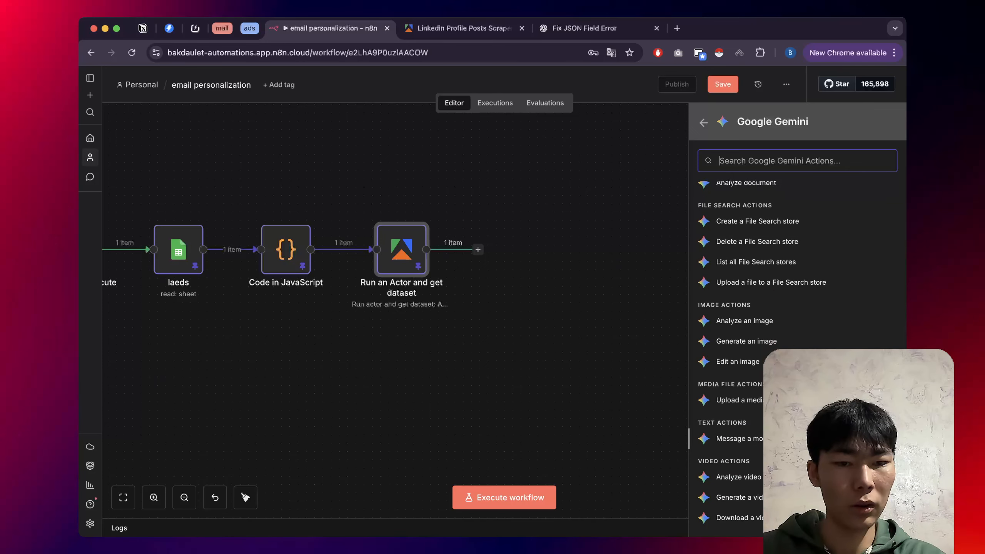
{"action": "scroll", "coordinate": [757, 359], "scroll_direction": "up", "scroll_amount": 2}
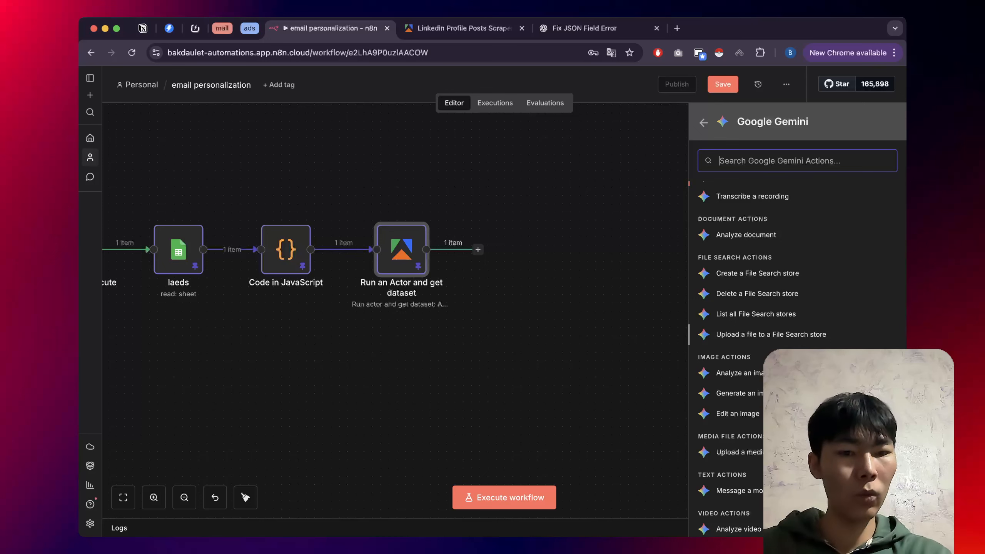
{"action": "scroll", "coordinate": [757, 359], "scroll_direction": "down", "scroll_amount": 2}
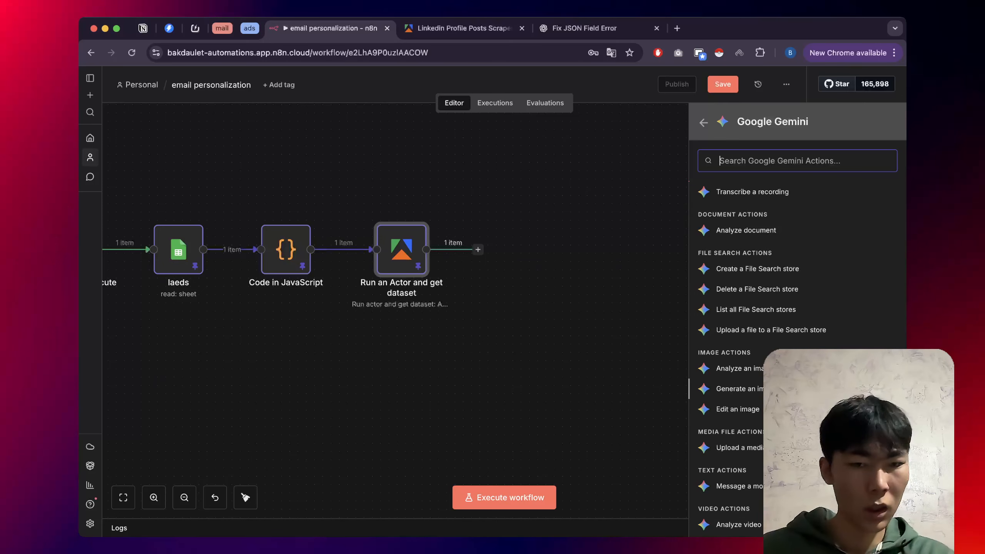
{"action": "scroll", "coordinate": [757, 388], "scroll_direction": "down", "scroll_amount": 1}
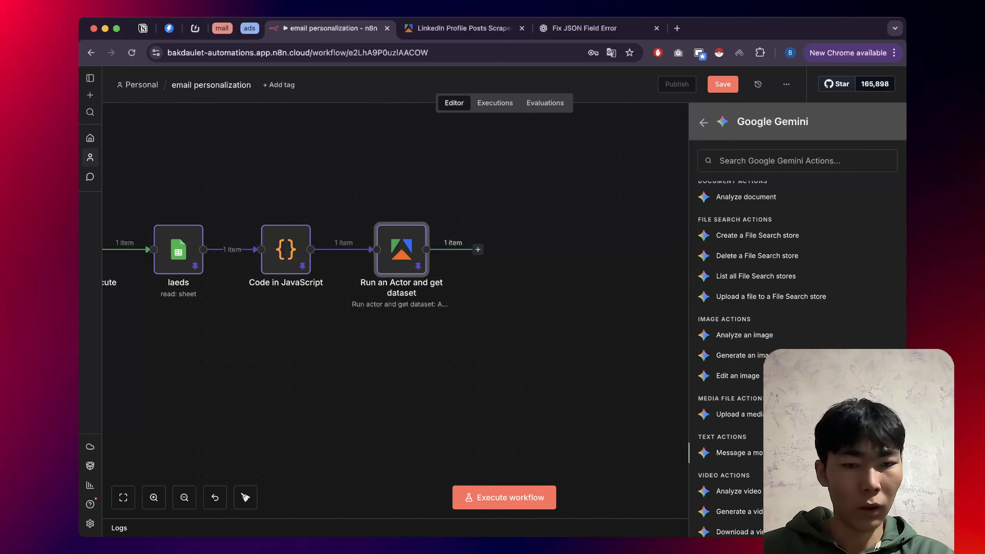
{"action": "left_click", "coordinate": [739, 453]}
{"action": "key", "text": "Escape"}
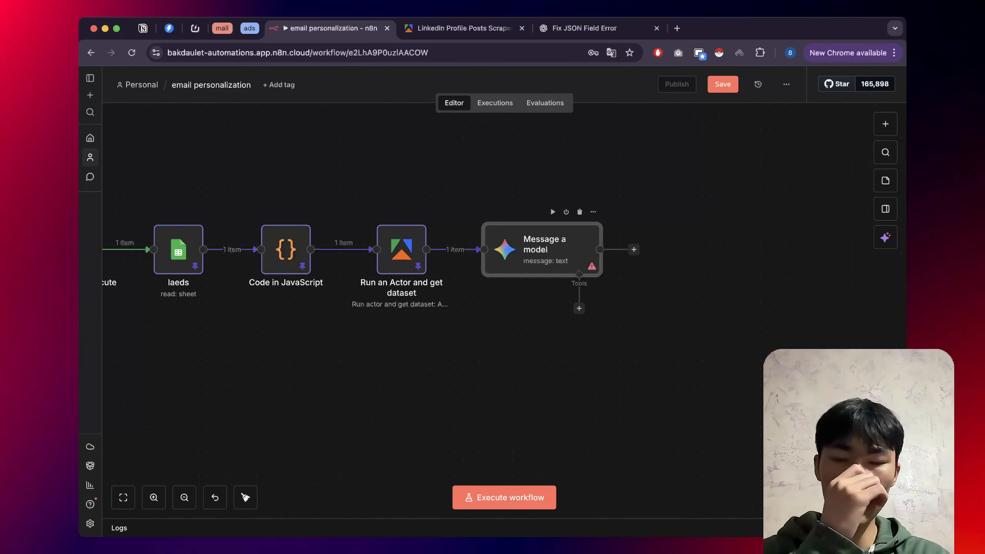
Choose models/gemini-2.5-flash as the Gemini node's model, leaving the prompt empty.
{"action": "double_click", "coordinate": [542, 252]}
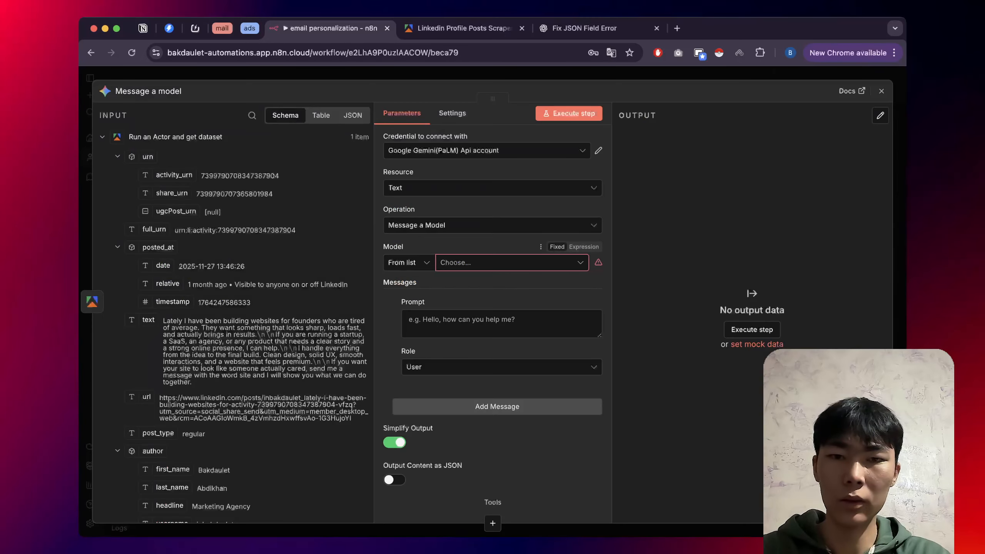
{"action": "left_click", "coordinate": [512, 263]}
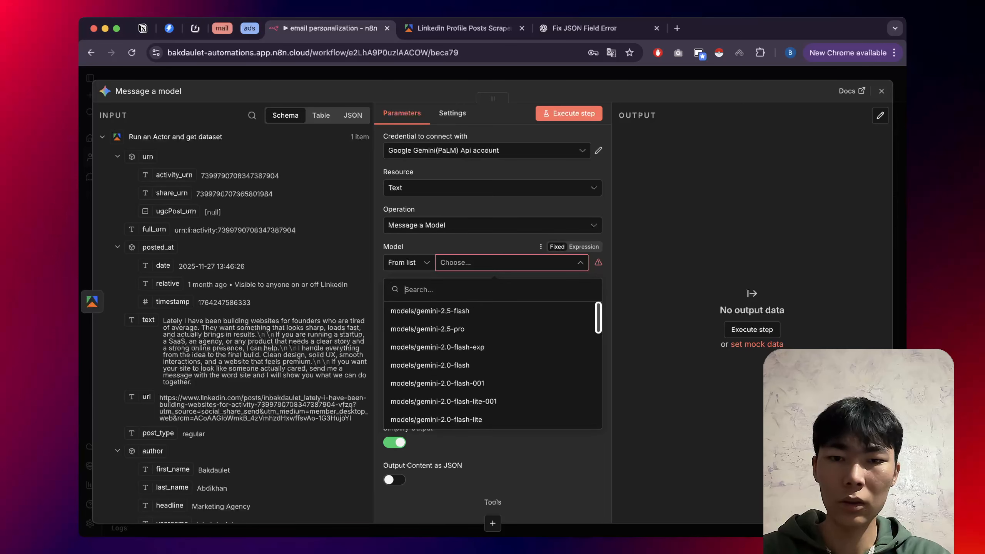
{"action": "left_click", "coordinate": [415, 312]}
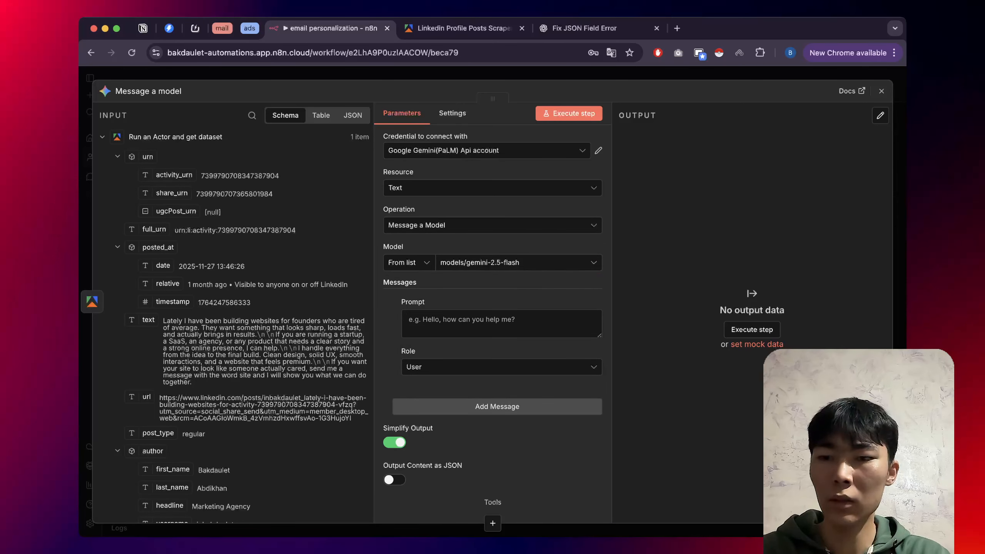
{"action": "scroll", "coordinate": [242, 328], "scroll_direction": "down", "scroll_amount": 1}
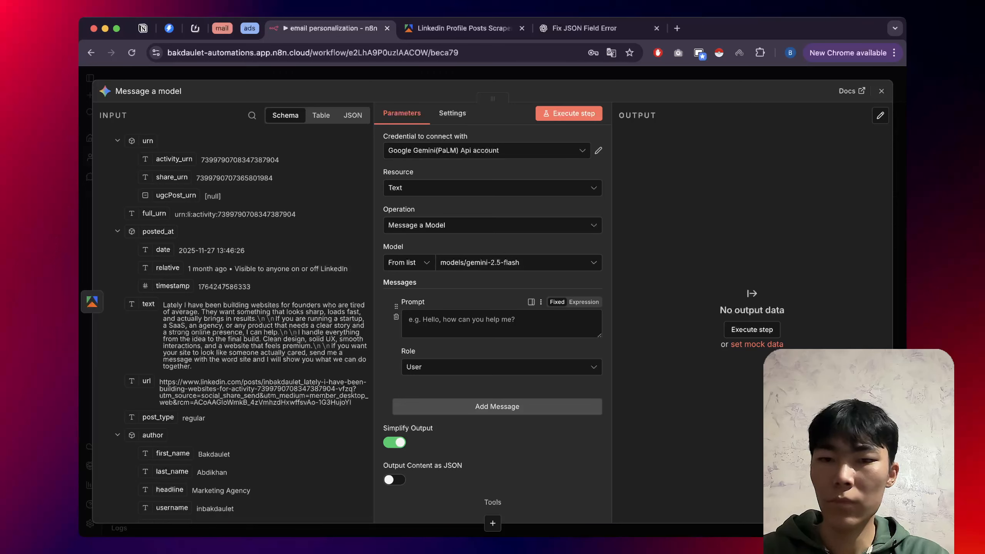
{"action": "scroll", "coordinate": [492, 311], "scroll_direction": "down", "scroll_amount": 1}
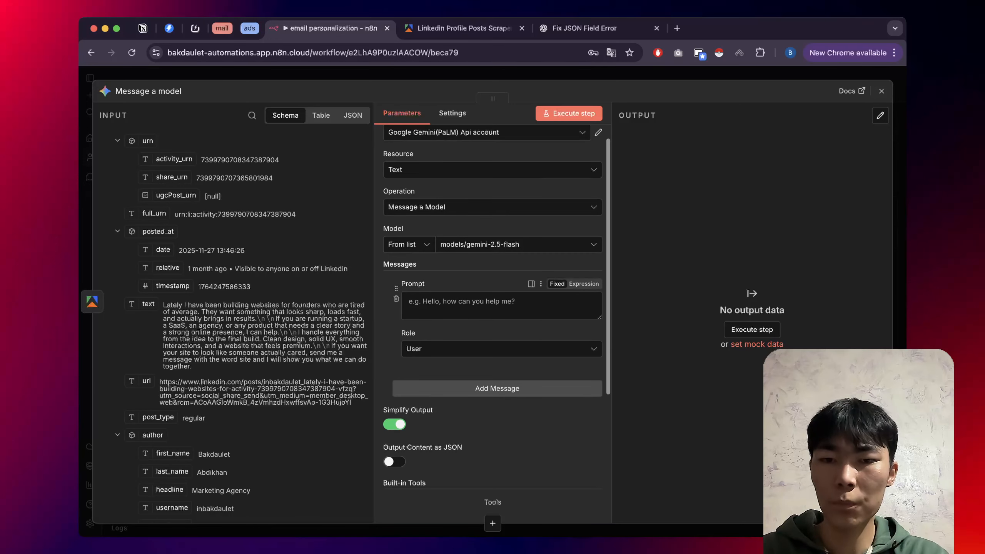
{"action": "left_click", "coordinate": [501, 306]}
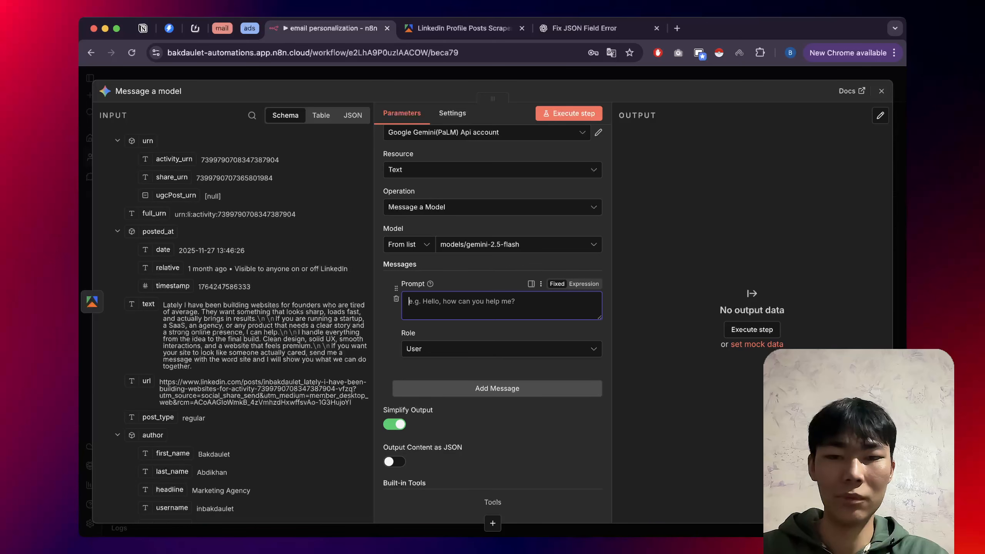
{"action": "key", "text": "super+z"}
{"action": "key", "text": "BackSpace"}
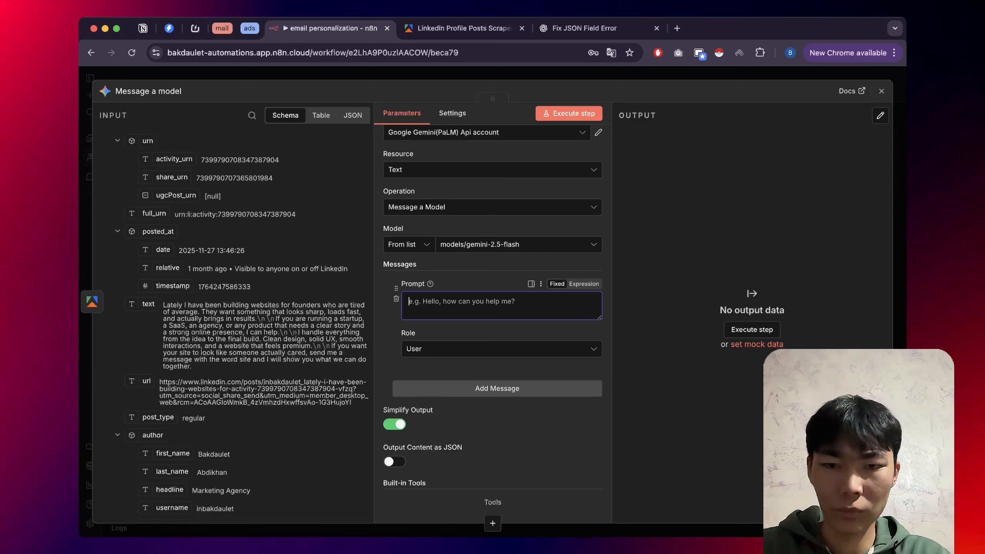
Paste the LinkedIn-post two-line email instruction into the first prompt as an expression, trimming the empty line.
{"action": "type", "text": "You'll be given LinkedIn post. You have to do right a personalized two lines of email copy."}
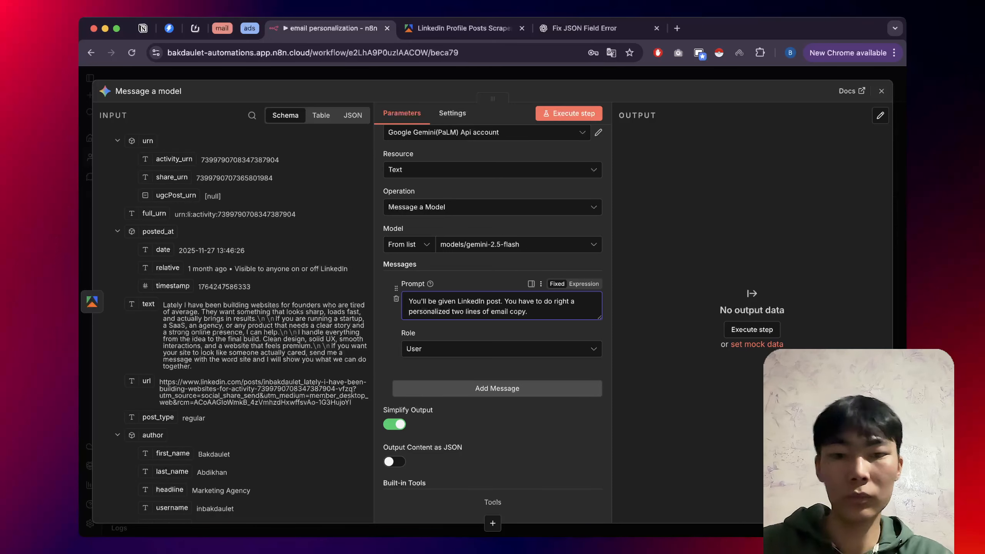
{"action": "key", "text": "Return"}
{"action": "key", "text": "BackSpace"}
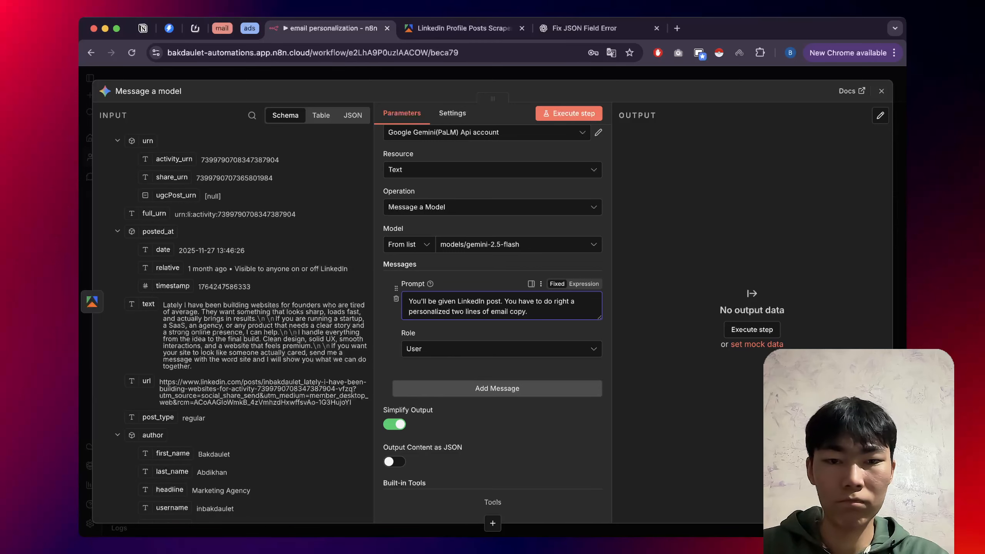
{"action": "left_click", "coordinate": [584, 284]}
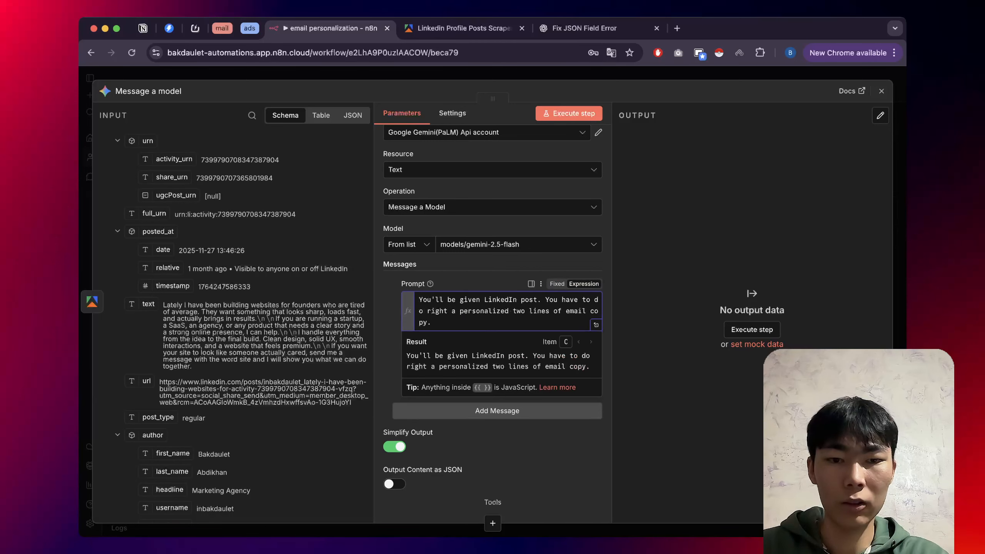
{"action": "left_click", "coordinate": [596, 325]}
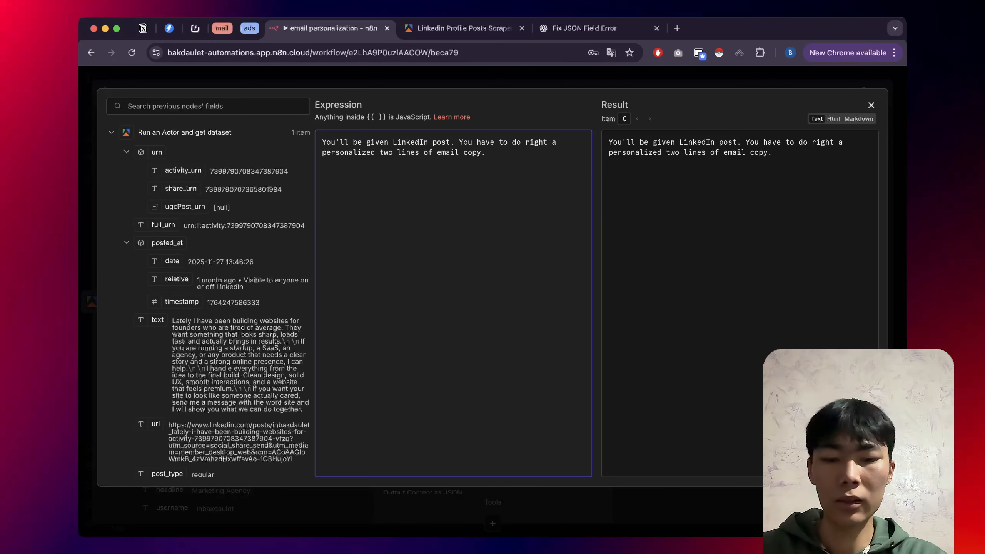
{"action": "key", "text": "Escape"}
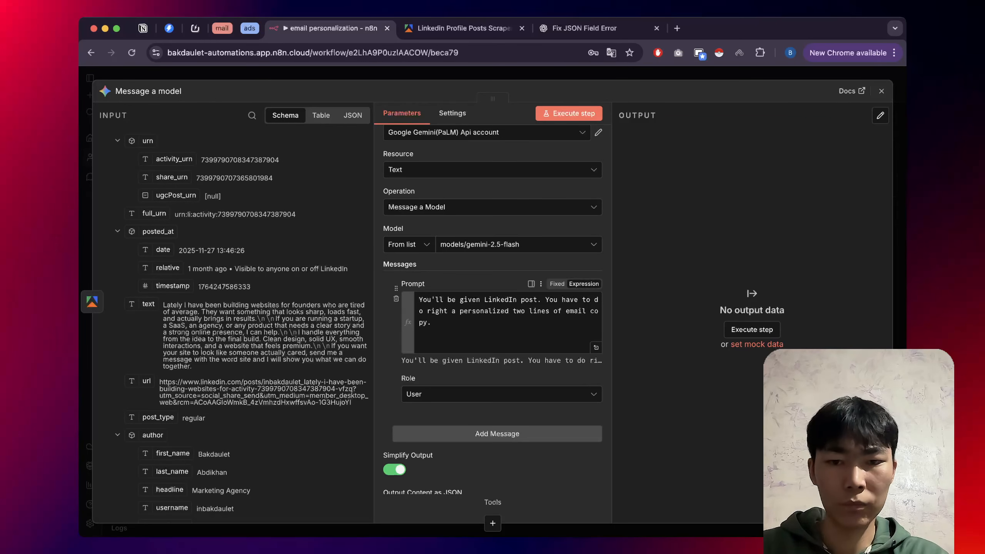
{"action": "scroll", "coordinate": [493, 310], "scroll_direction": "up", "scroll_amount": 1}
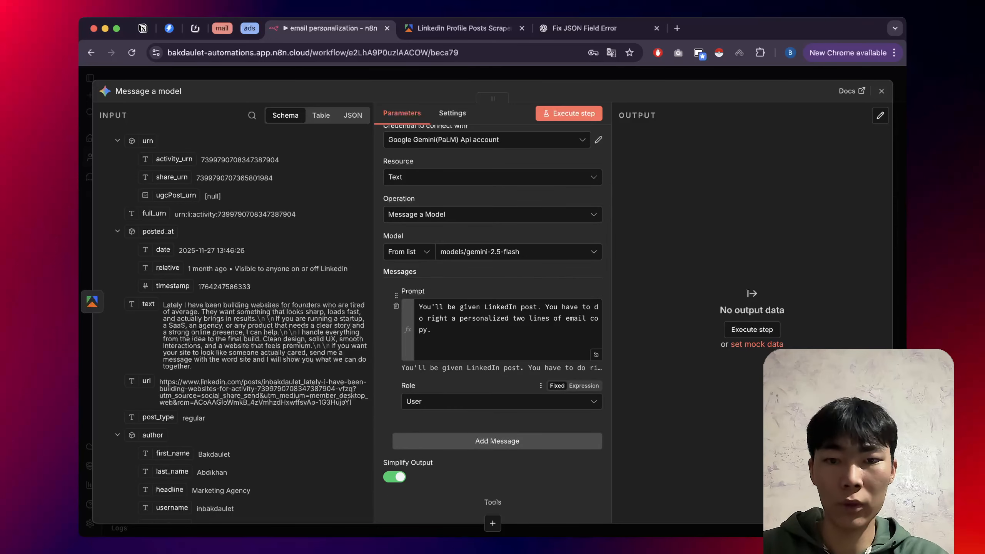
{"action": "scroll", "coordinate": [492, 310], "scroll_direction": "up", "scroll_amount": 1}
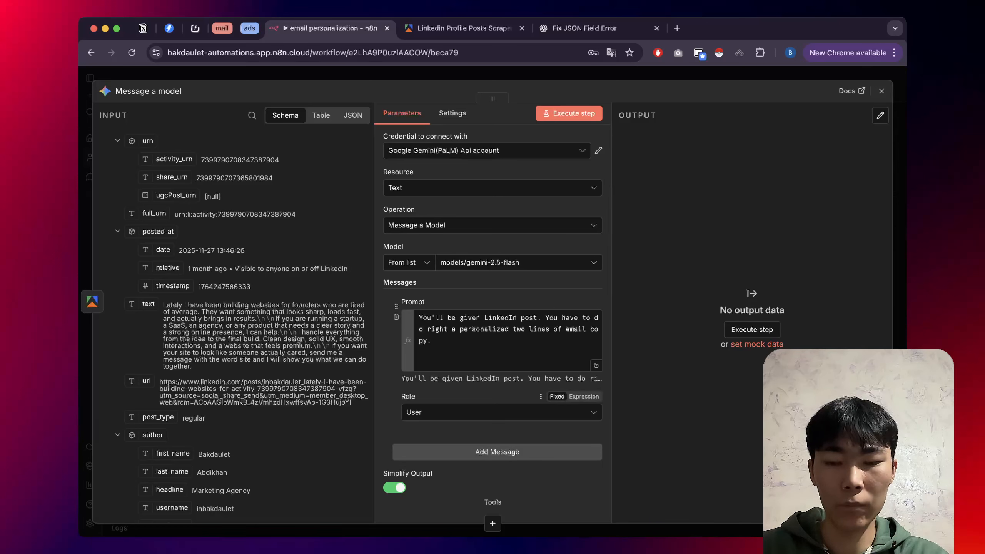
{"action": "left_click", "coordinate": [420, 352]}
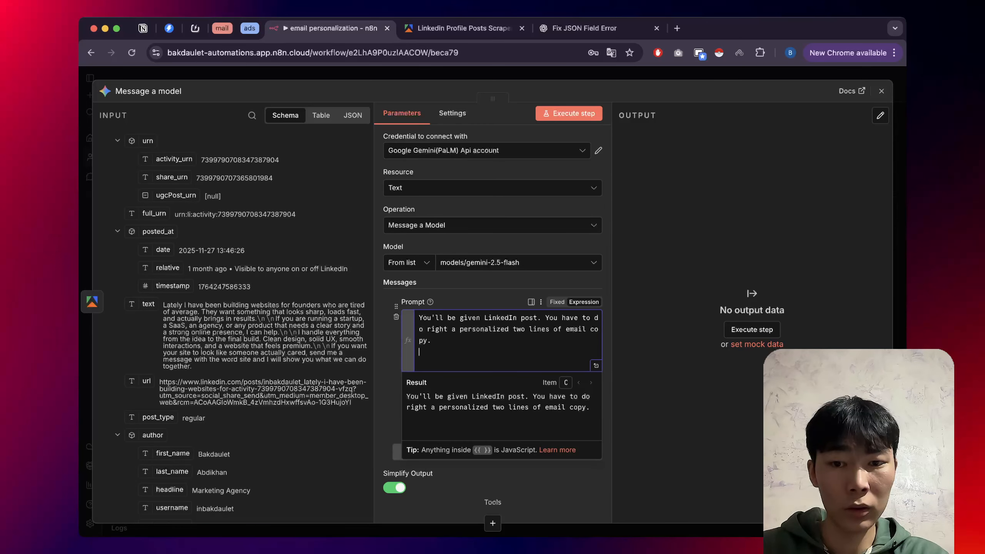
{"action": "key", "text": "BackSpace"}
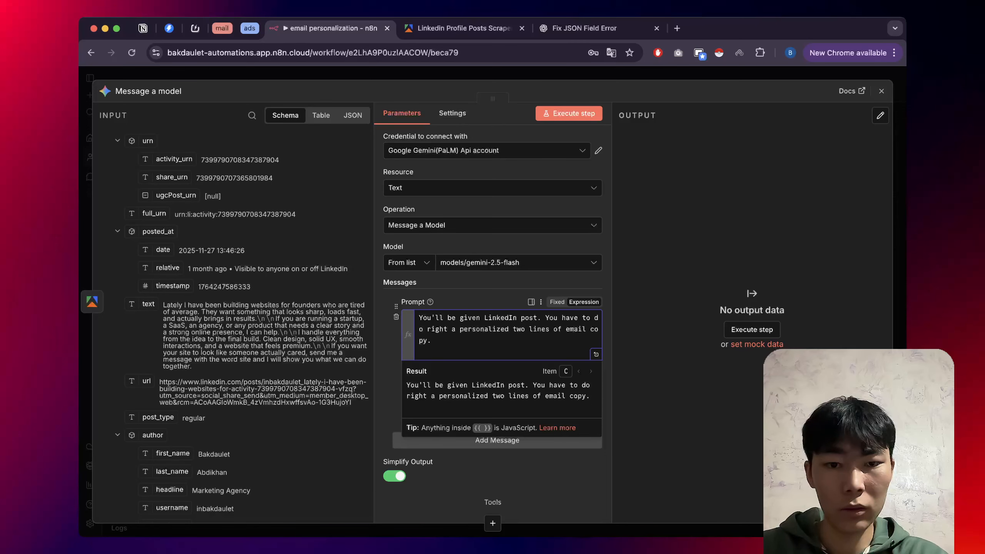
{"action": "left_click", "coordinate": [596, 354]}
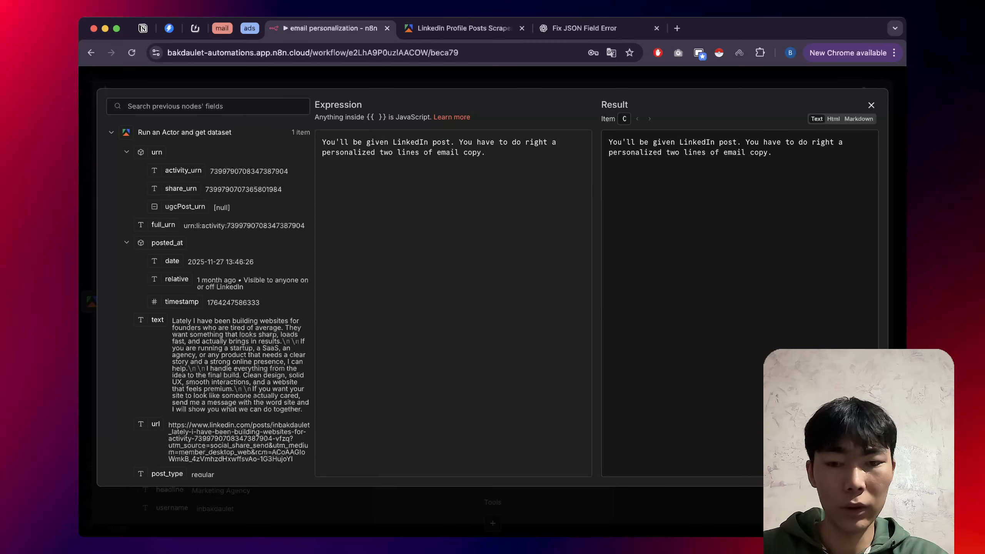
{"action": "key", "text": "Escape"}
Set the first message's role to Model and add a second message.
{"action": "scroll", "coordinate": [543, 400], "scroll_direction": "down", "scroll_amount": 1}
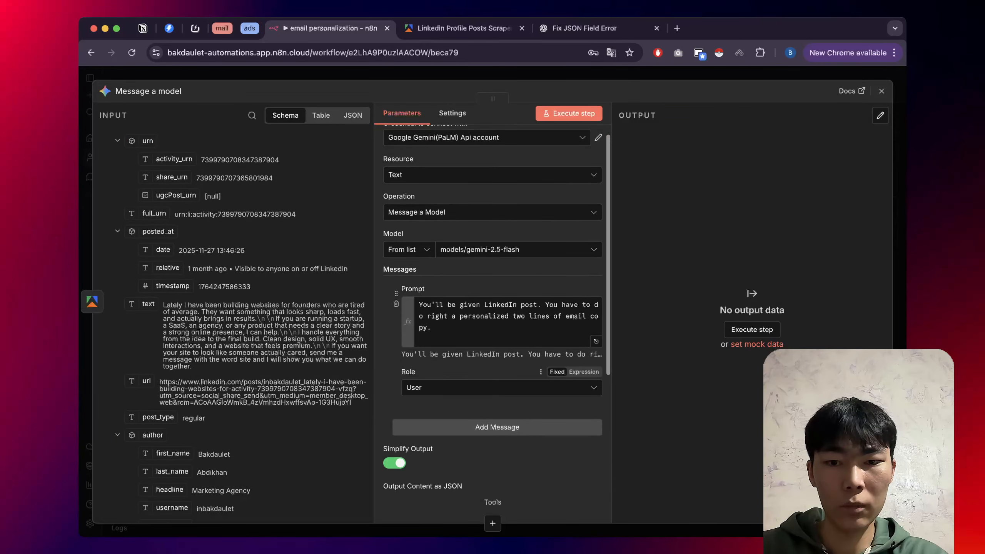
{"action": "left_click", "coordinate": [543, 388]}
{"action": "left_click", "coordinate": [425, 446]}
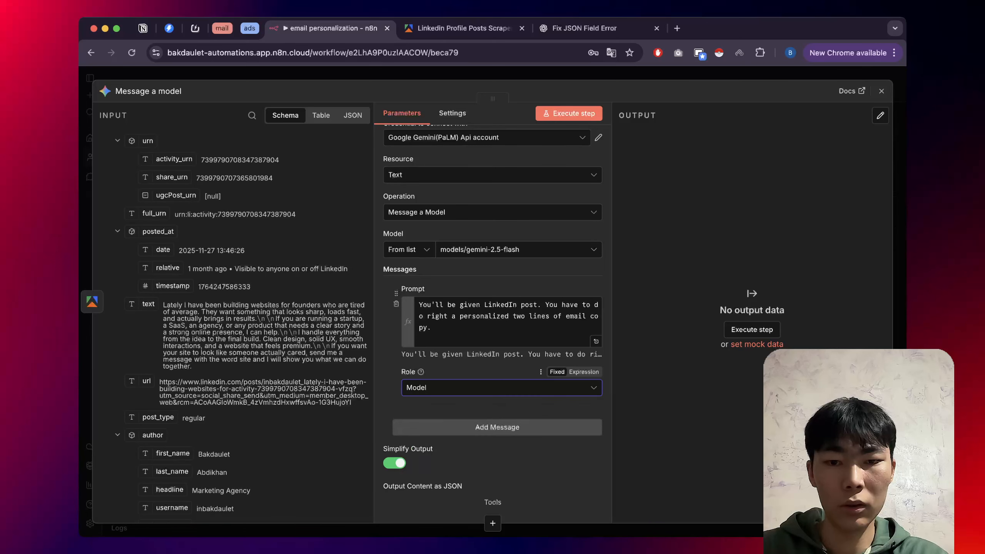
{"action": "scroll", "coordinate": [425, 446], "scroll_direction": "down", "scroll_amount": 1}
{"action": "left_click", "coordinate": [497, 406]}
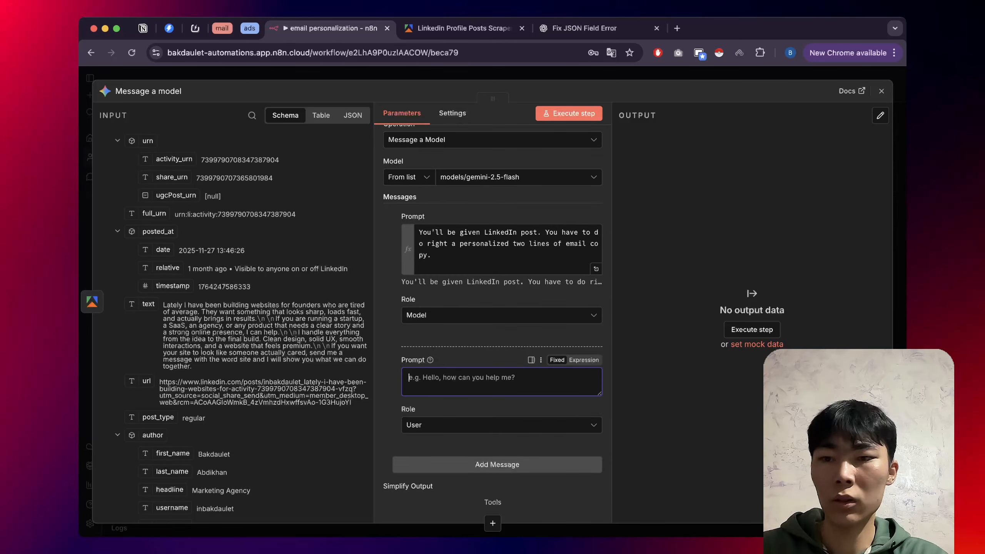
Map {{ $json.text }} into the second message, enable Output Content as JSON, then bring up the model's Tools list.
{"action": "left_click_drag", "start_coordinate": [148, 304], "coordinate": [466, 378]}
{"action": "scroll", "coordinate": [465, 378], "scroll_direction": "down", "scroll_amount": 5}
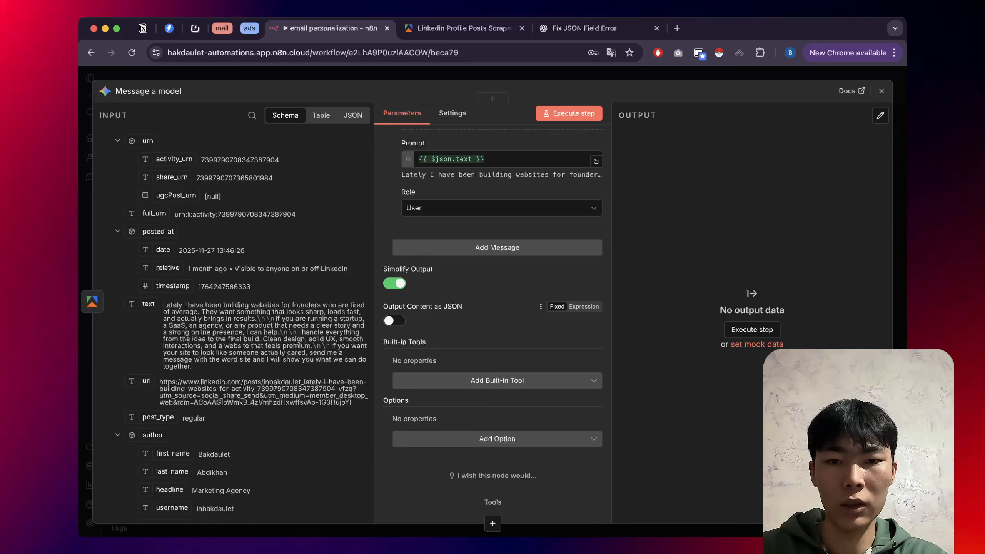
{"action": "left_click", "coordinate": [395, 321]}
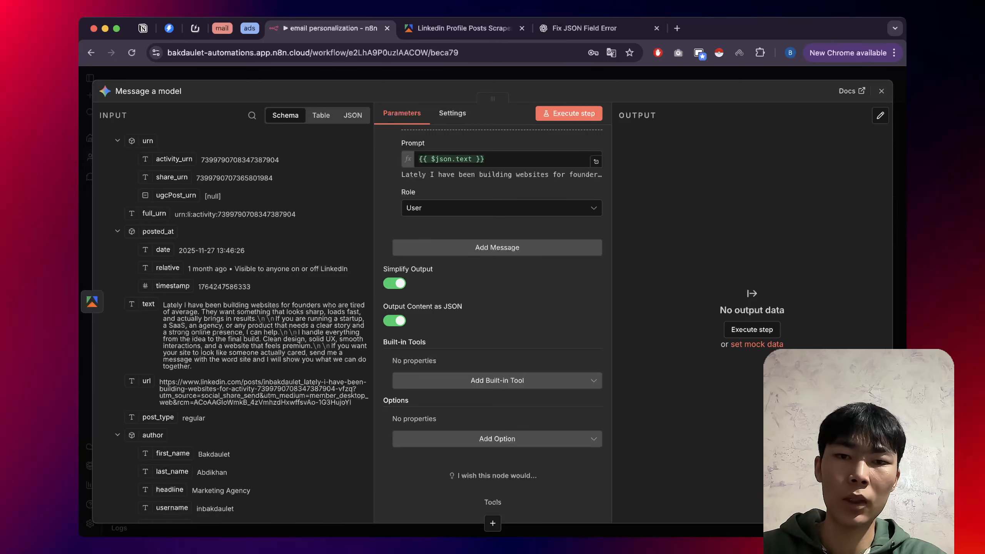
{"action": "key", "text": "Escape"}
{"action": "left_click", "coordinate": [579, 308]}
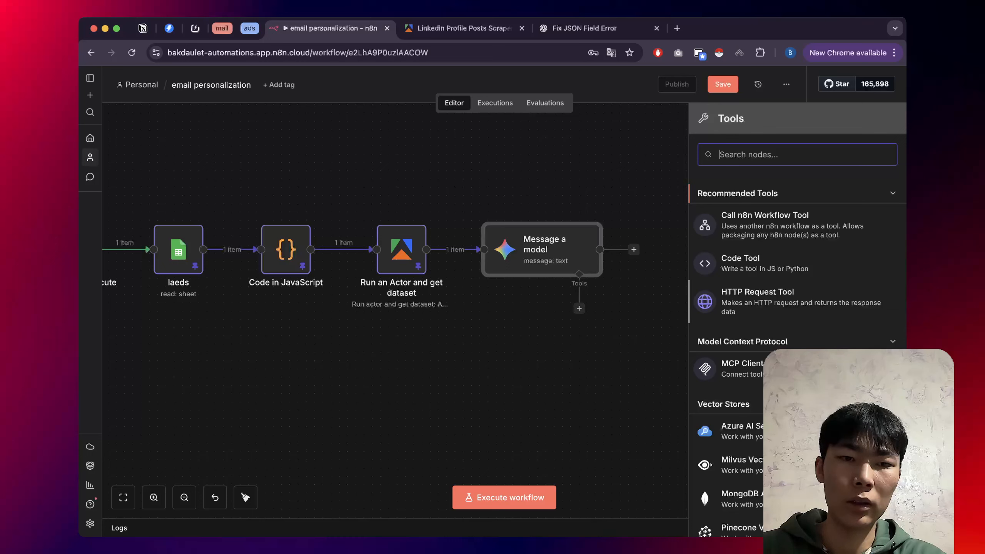
Save the email personalization workflow.
{"action": "scroll", "coordinate": [797, 356], "scroll_direction": "down", "scroll_amount": 2}
{"action": "scroll", "coordinate": [798, 350], "scroll_direction": "down", "scroll_amount": 1}
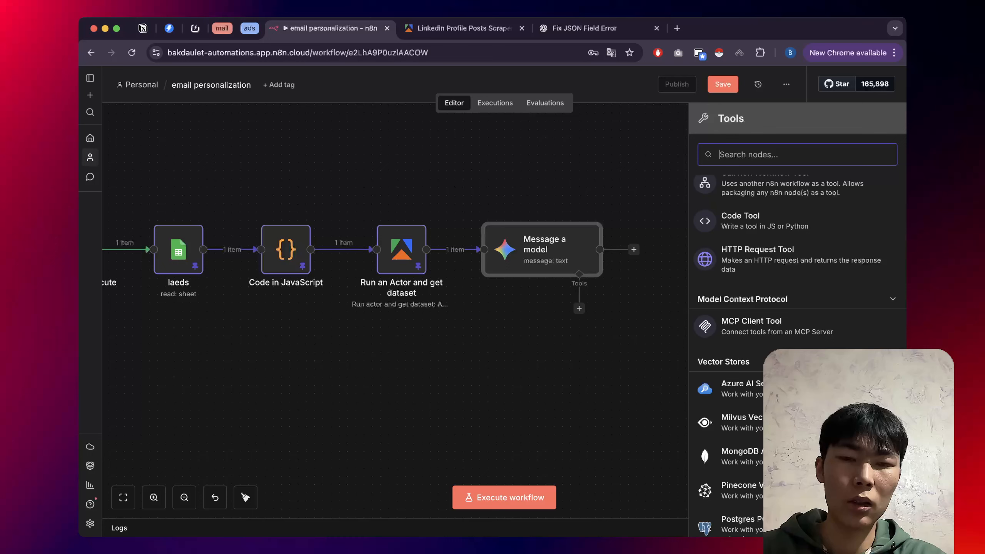
{"action": "scroll", "coordinate": [797, 342], "scroll_direction": "up", "scroll_amount": 3}
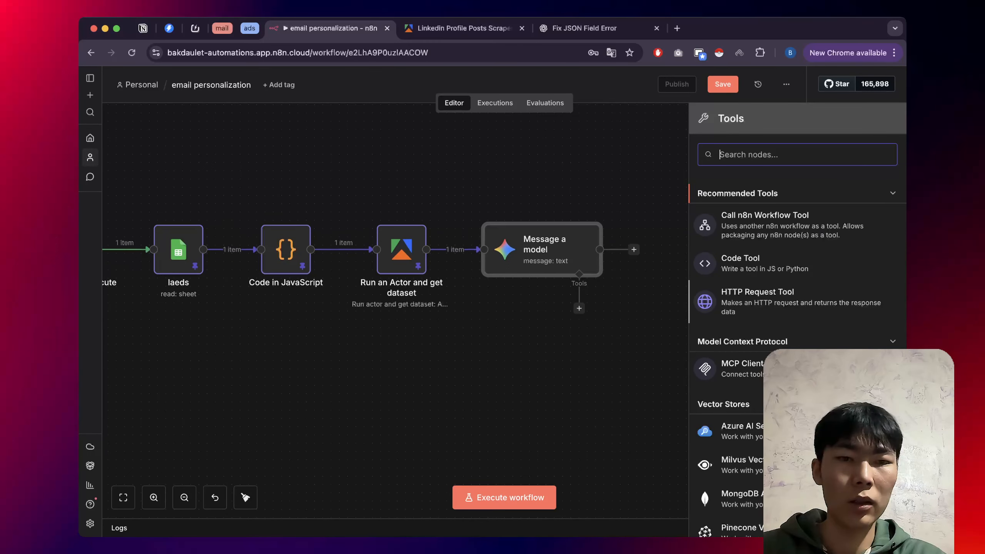
{"action": "scroll", "coordinate": [498, 345], "scroll_direction": "down", "scroll_amount": 4}
{"action": "left_click", "coordinate": [723, 84]}
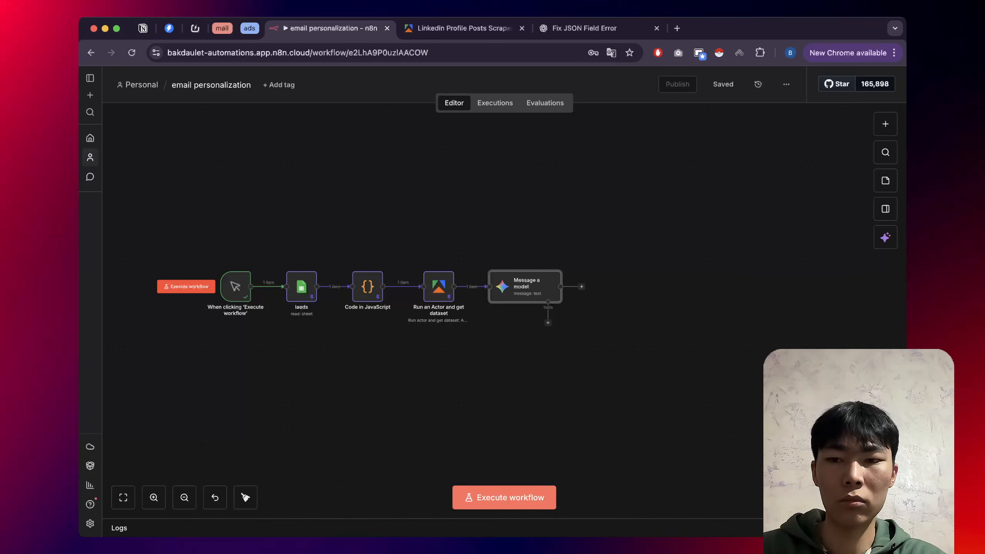
Execute the whole workflow and open the Message a model node's results.
{"action": "left_click", "coordinate": [186, 287]}
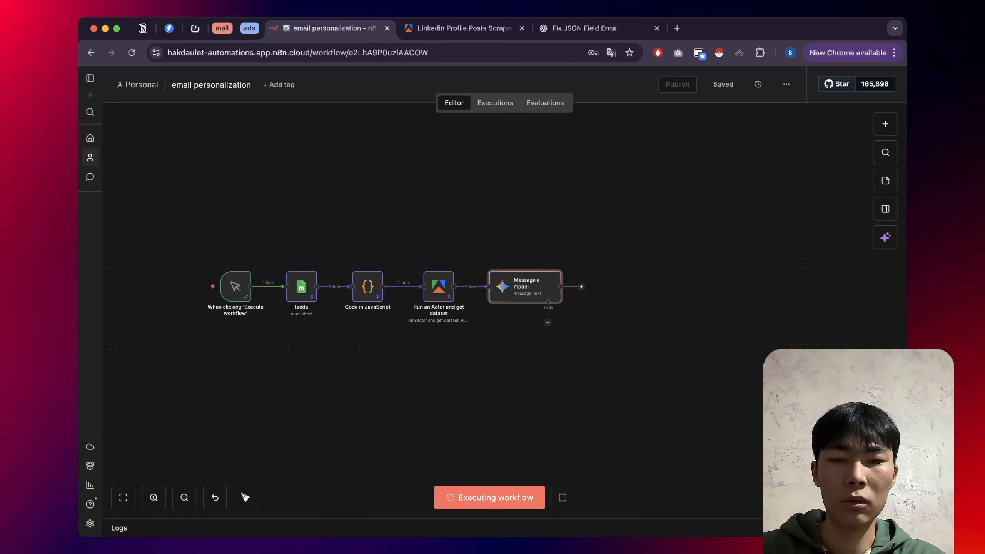
{"action": "scroll", "coordinate": [532, 235], "scroll_direction": "up", "scroll_amount": 4, "text": "ctrl"}
{"action": "scroll", "coordinate": [532, 291], "scroll_direction": "down", "scroll_amount": 1}
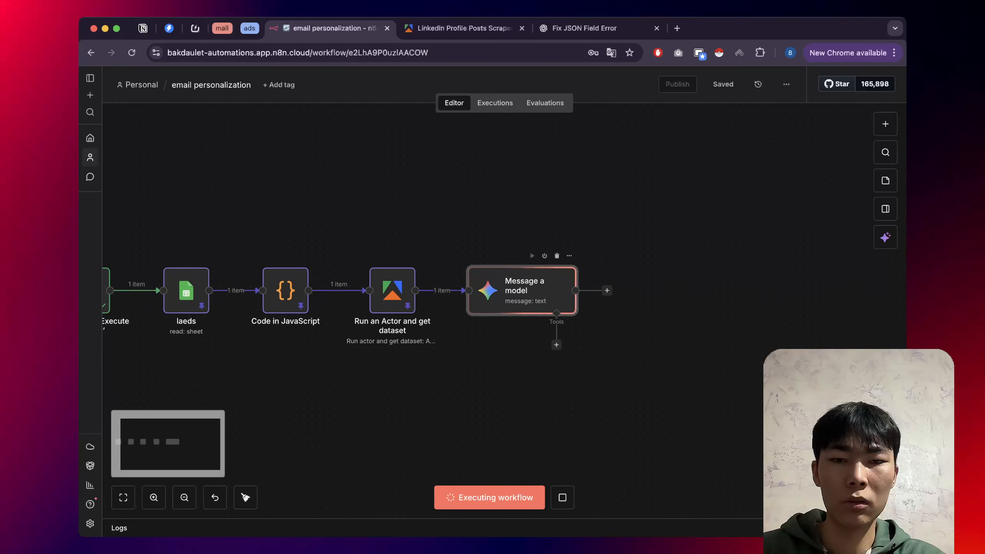
{"action": "scroll", "coordinate": [532, 291], "scroll_direction": "down", "scroll_amount": 1}
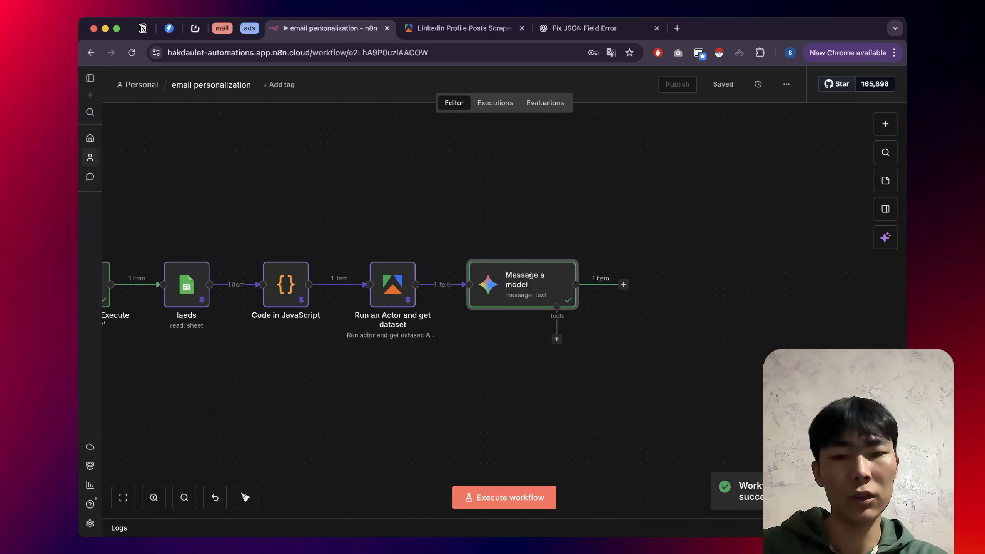
{"action": "double_click", "coordinate": [523, 285]}
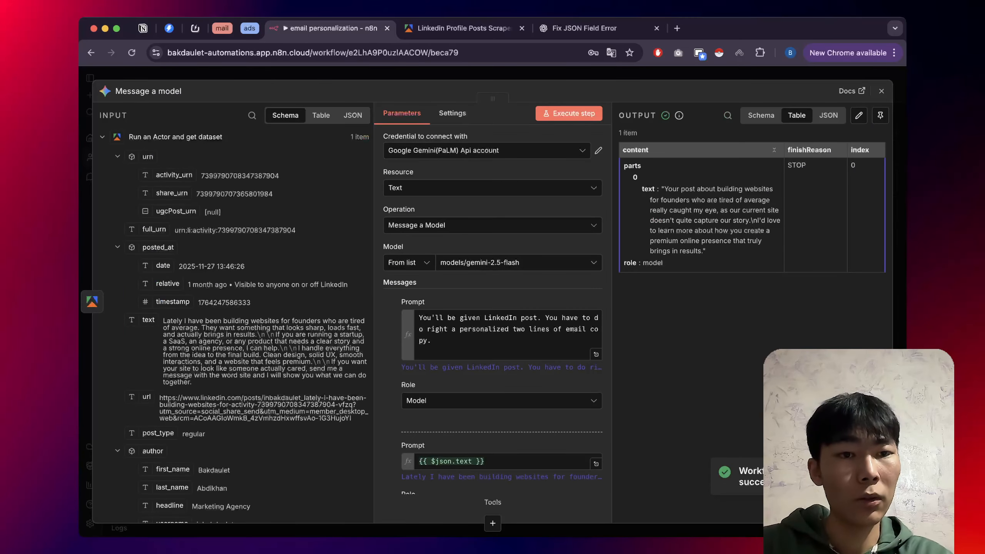
Inspect Gemini's generated two-line email in the output's JSON and Schema views.
{"action": "left_click", "coordinate": [829, 115]}
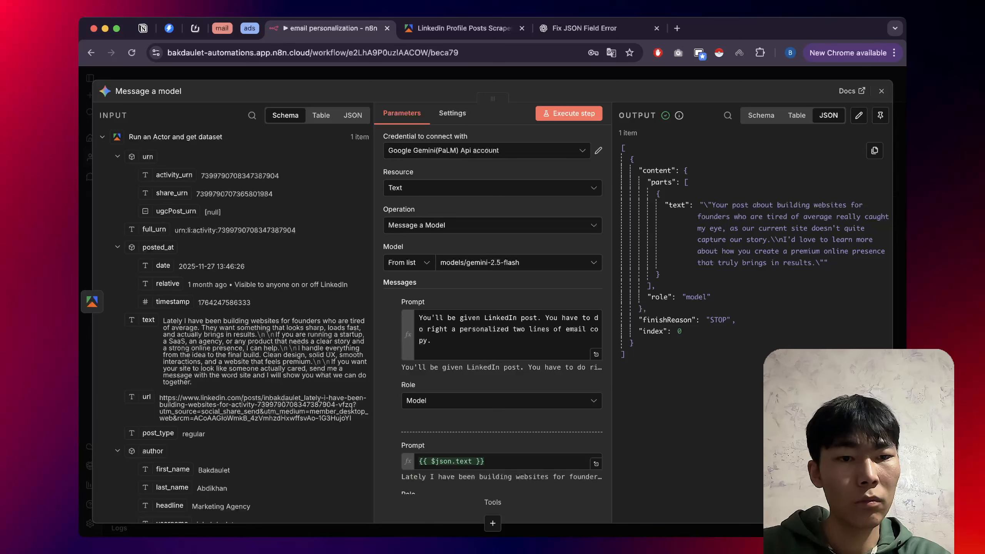
{"action": "left_click_drag", "start_coordinate": [829, 263], "coordinate": [700, 205]}
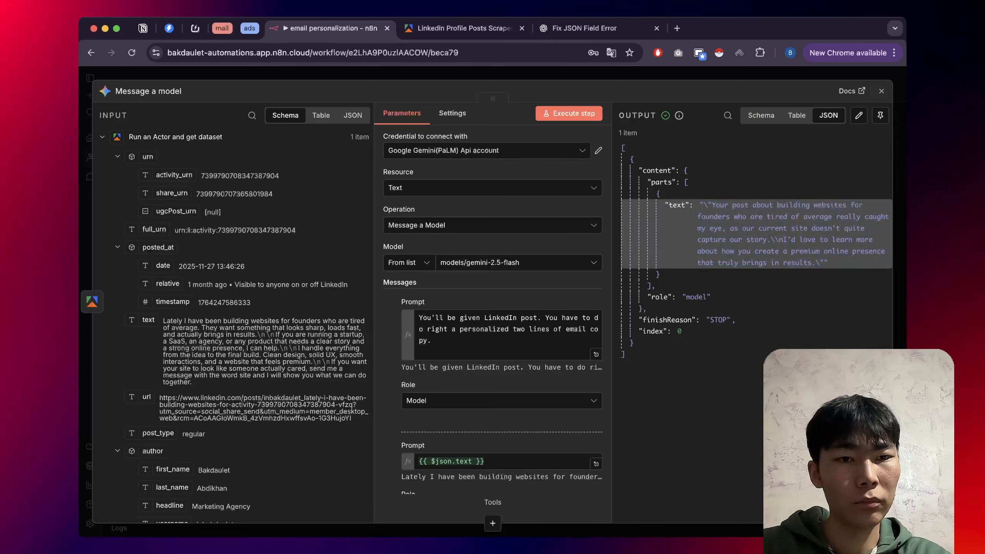
{"action": "left_click", "coordinate": [761, 115]}
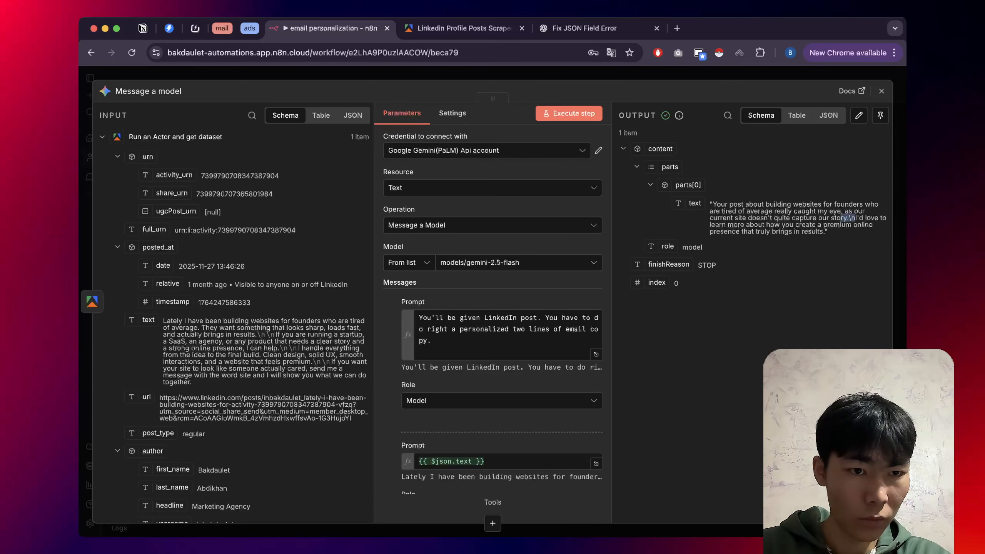
{"action": "left_click_drag", "start_coordinate": [852, 218], "coordinate": [702, 248]}
{"action": "left_click", "coordinate": [830, 249]}
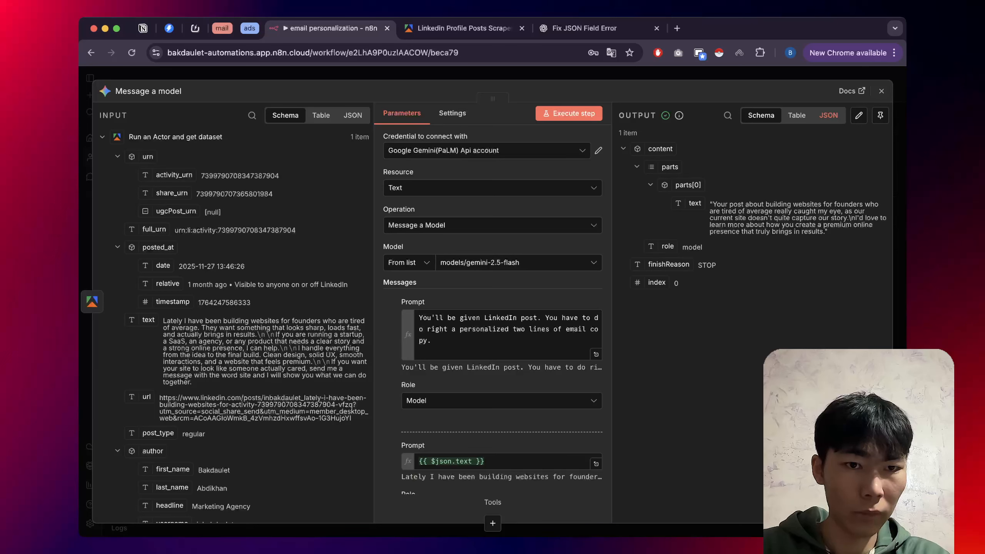
{"action": "left_click", "coordinate": [828, 115]}
{"action": "left_click", "coordinate": [761, 115]}
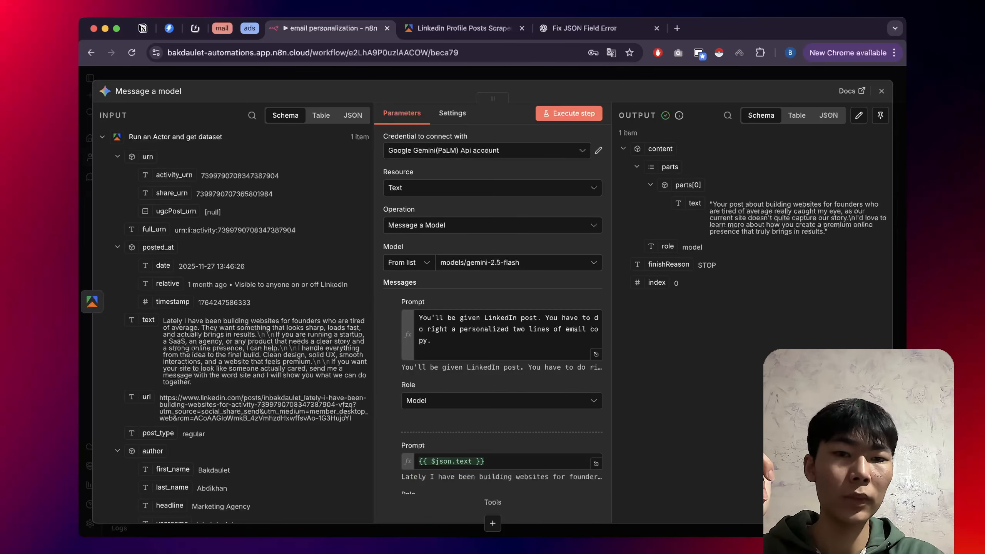
Add the line 'Dont use \n' to the first Gemini prompt.
{"action": "left_click", "coordinate": [596, 354]}
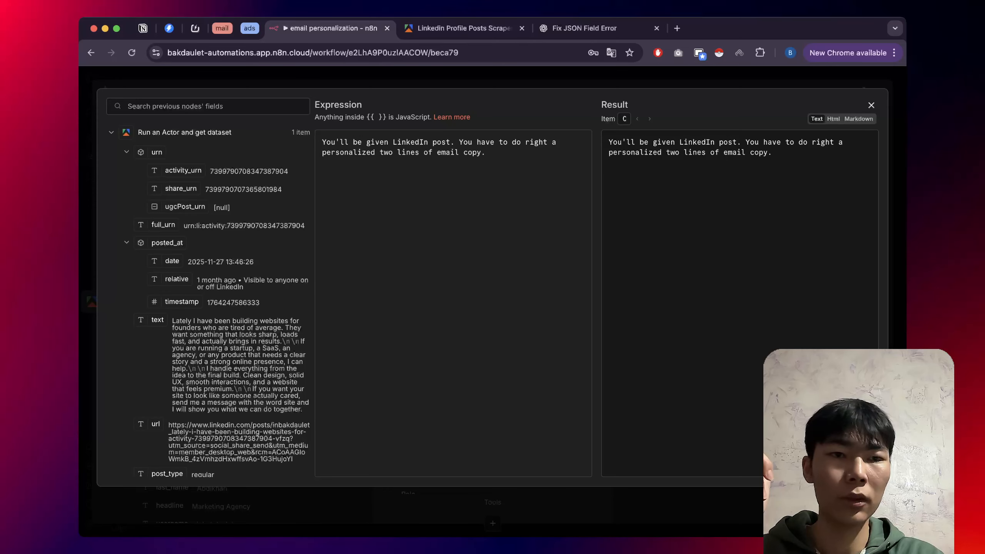
{"action": "key", "text": "Escape"}
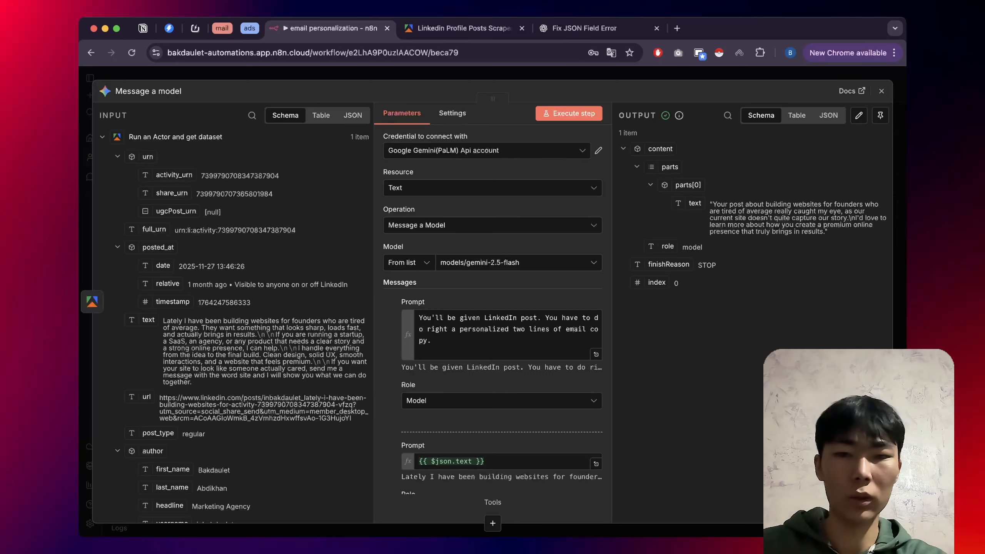
{"action": "left_click", "coordinate": [596, 354]}
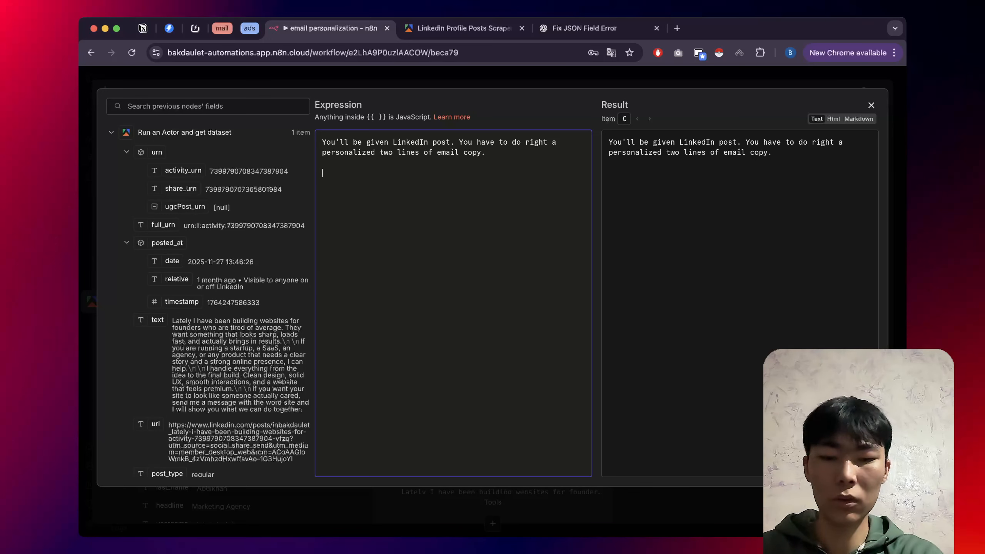
{"action": "type", "text": "Dont us"}
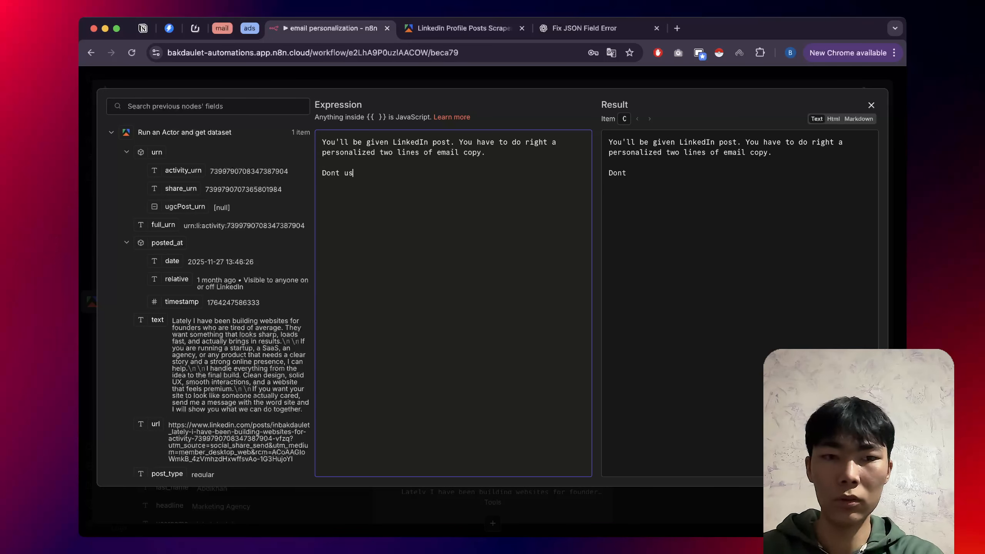
{"action": "type", "text": "e \\"}
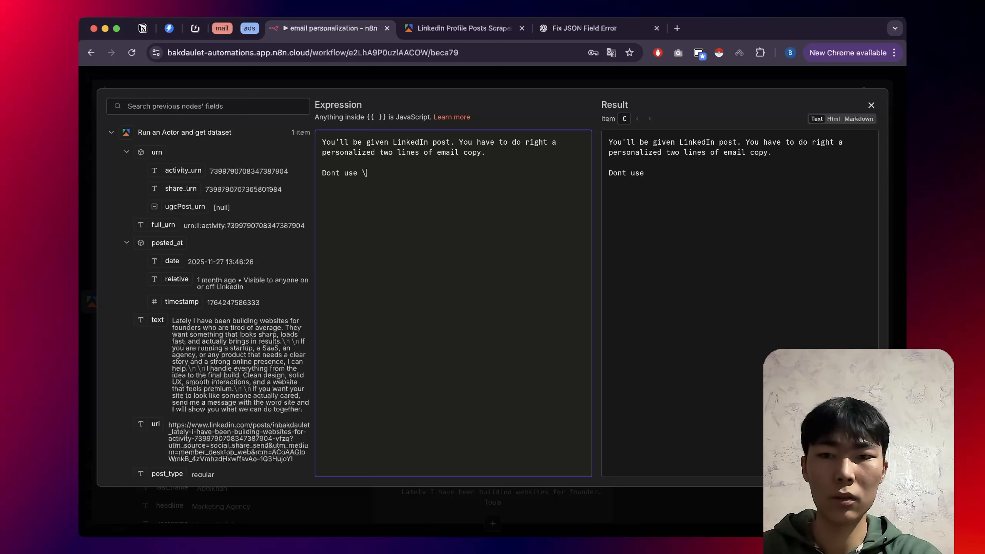
{"action": "key", "text": "BackSpace"}
{"action": "type", "text": "|"}
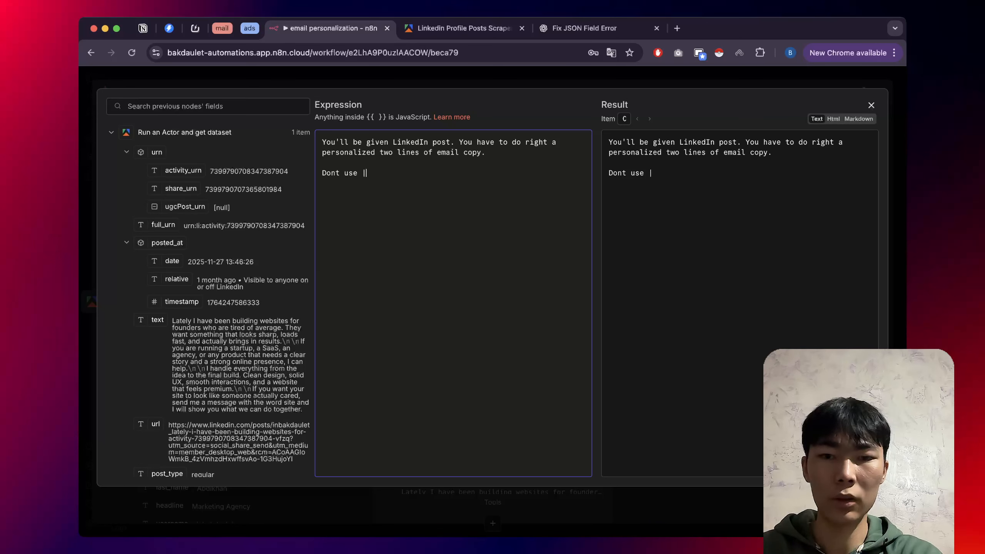
{"action": "key", "text": "BackSpace"}
{"action": "type", "text": "\\"}
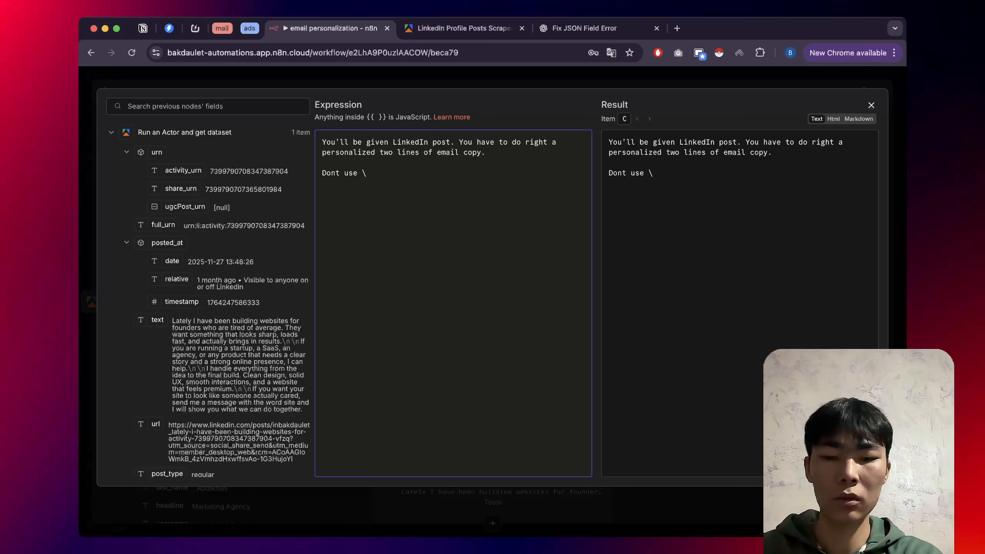
{"action": "type", "text": "n"}
{"action": "key", "text": "Escape"}
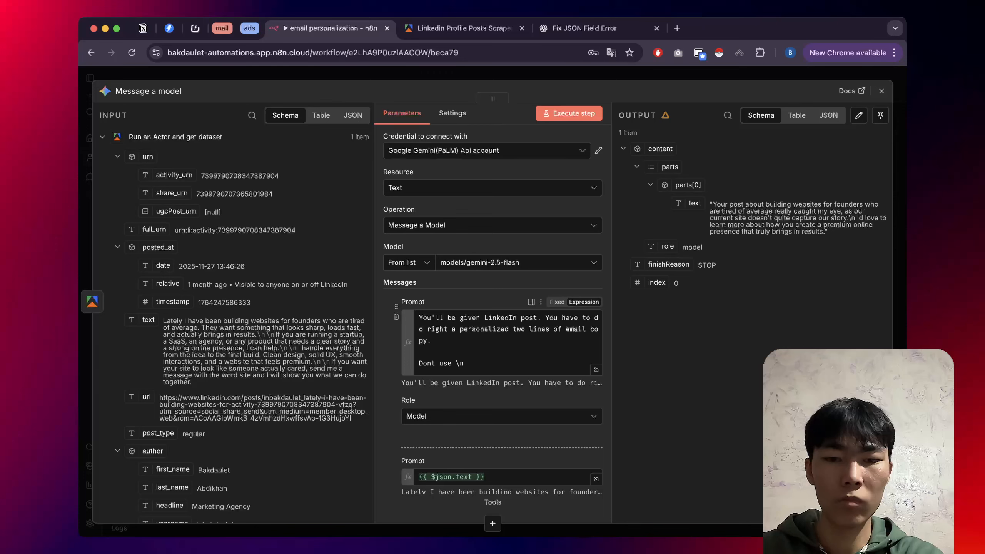
Append 'I want in one string' to the first prompt and return to the canvas.
{"action": "left_click", "coordinate": [596, 370]}
{"action": "left_click", "coordinate": [322, 183]}
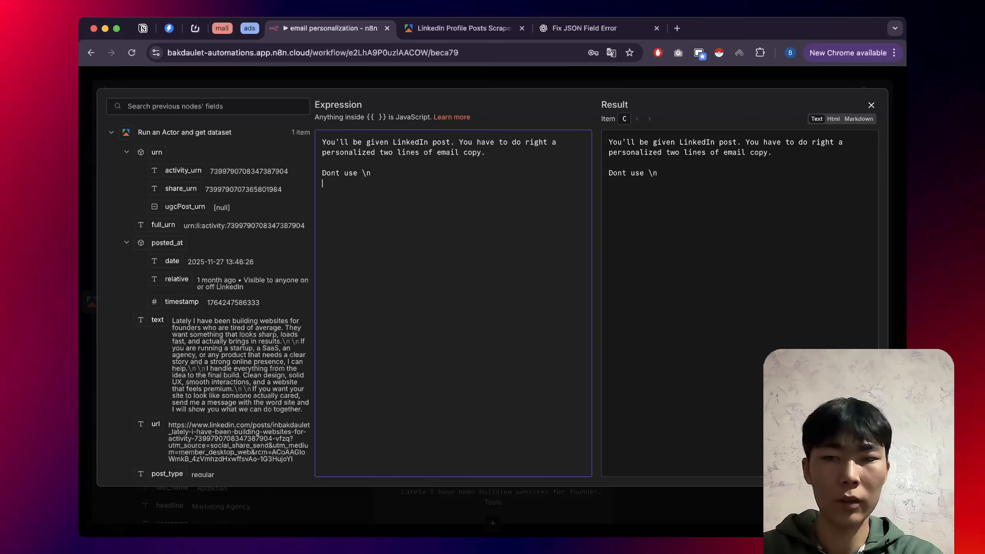
{"action": "type", "text": "I"}
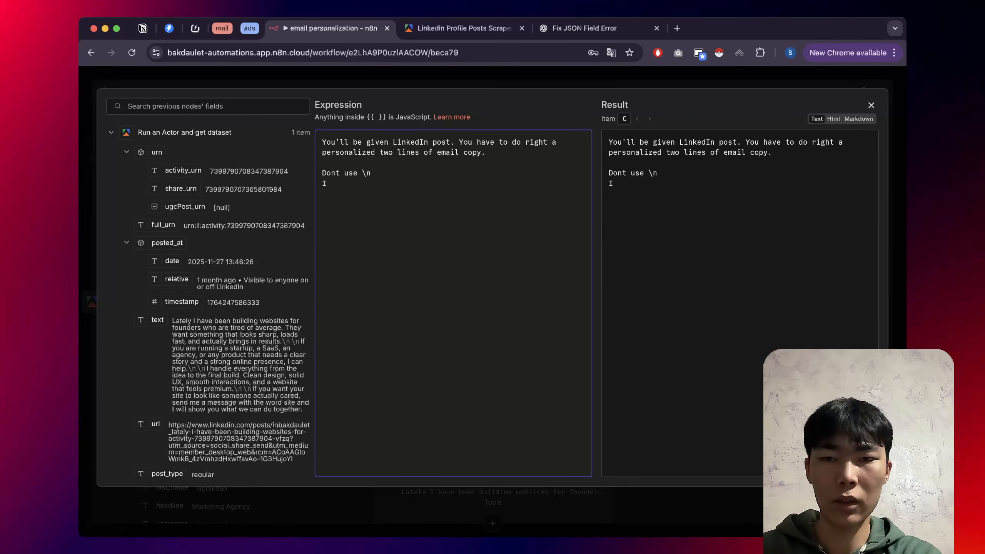
{"action": "type", "text": " want in "}
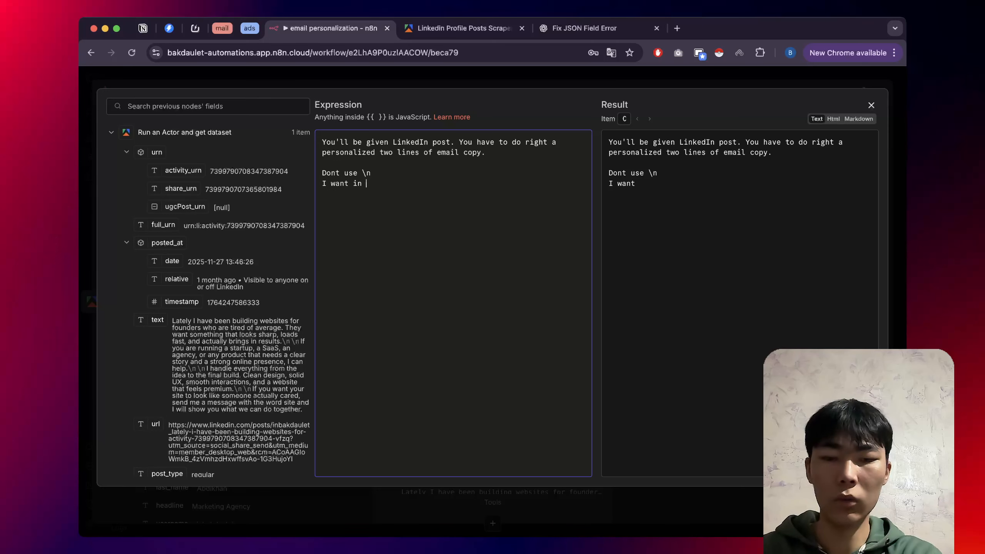
{"action": "type", "text": "one string"}
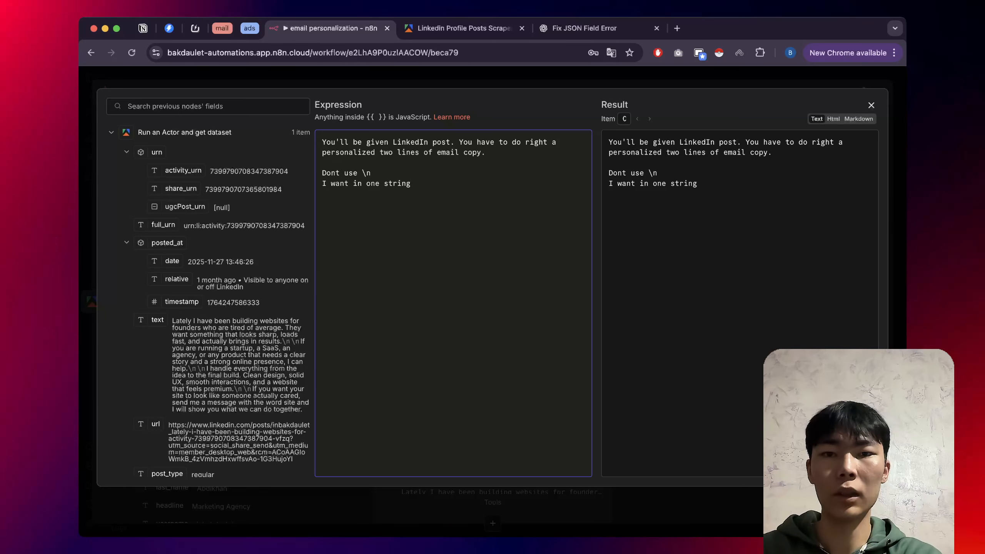
{"action": "key", "text": "Escape"}
{"action": "scroll", "coordinate": [500, 361], "scroll_direction": "down", "scroll_amount": 3}
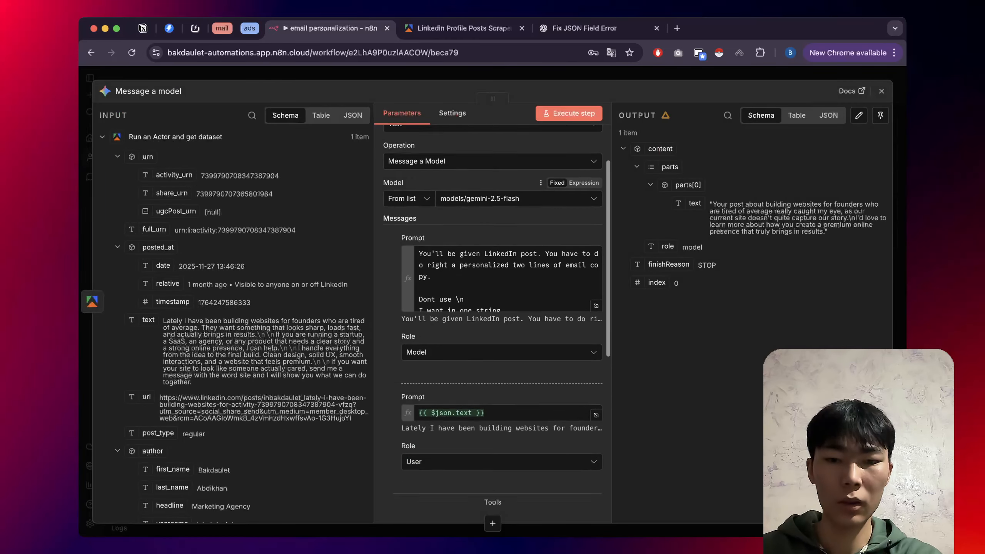
{"action": "key", "text": "Escape"}
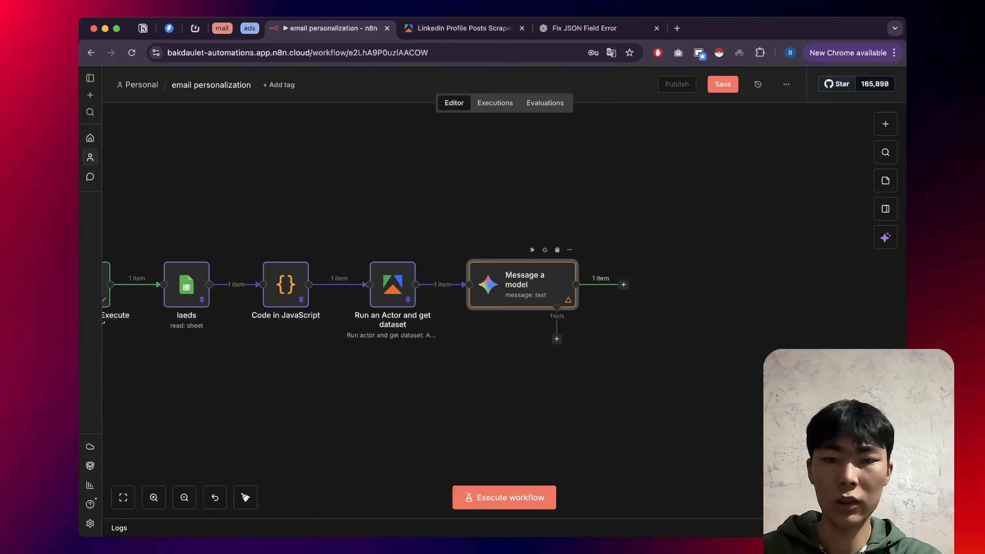
Re-run and save the workflow, then open the Message a model node to review its output.
{"action": "left_click", "coordinate": [174, 284]}
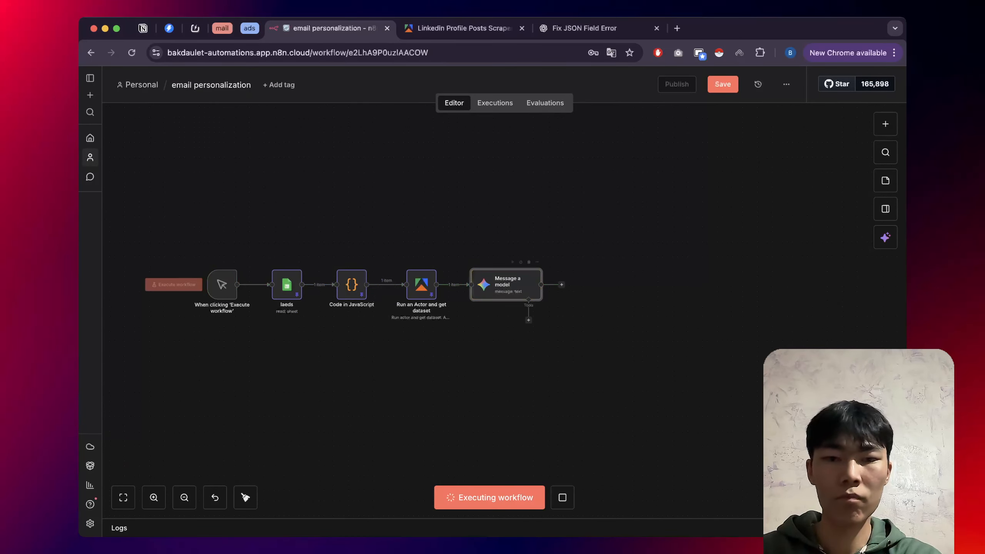
{"action": "left_click", "coordinate": [723, 84]}
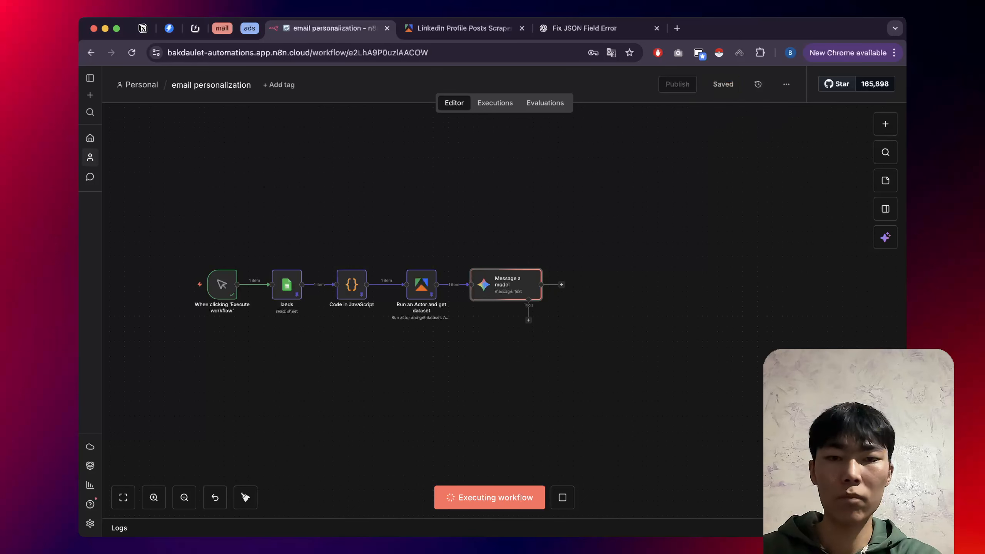
{"action": "scroll", "coordinate": [522, 294], "scroll_direction": "up", "scroll_amount": 3}
{"action": "scroll", "coordinate": [501, 279], "scroll_direction": "down", "scroll_amount": 1}
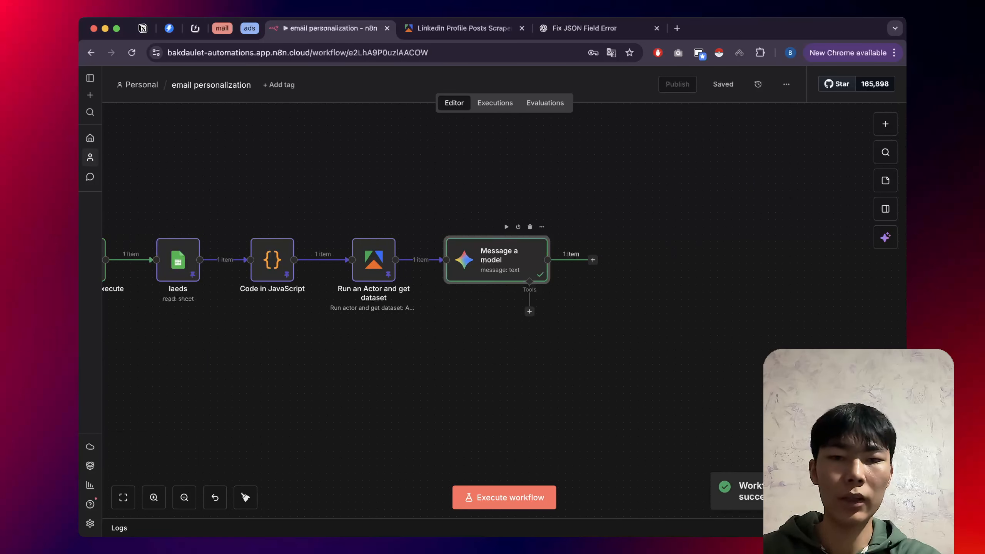
{"action": "double_click", "coordinate": [497, 260]}
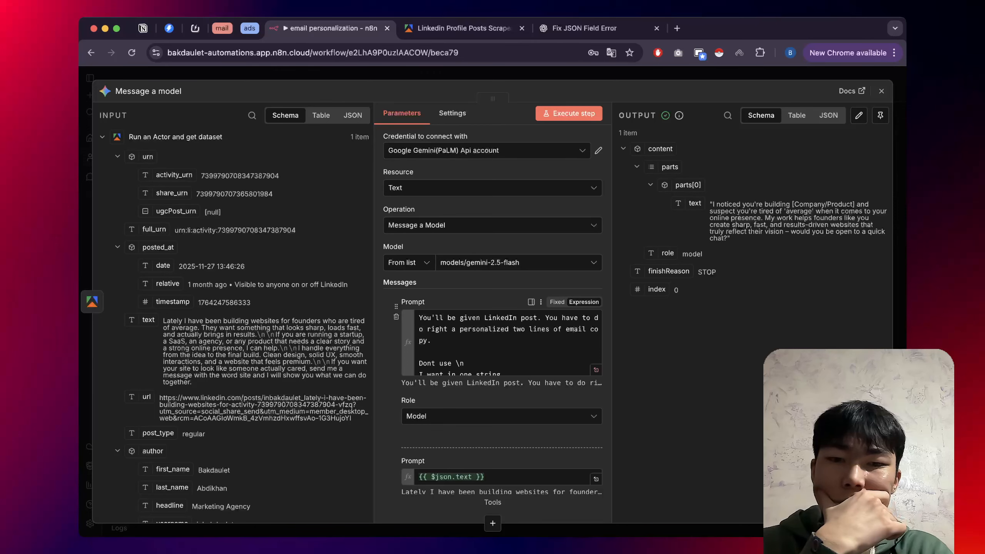
Paste the cold-email writing instructions above {{ $json.text }} in the second prompt.
{"action": "scroll", "coordinate": [501, 384], "scroll_direction": "down", "scroll_amount": 2}
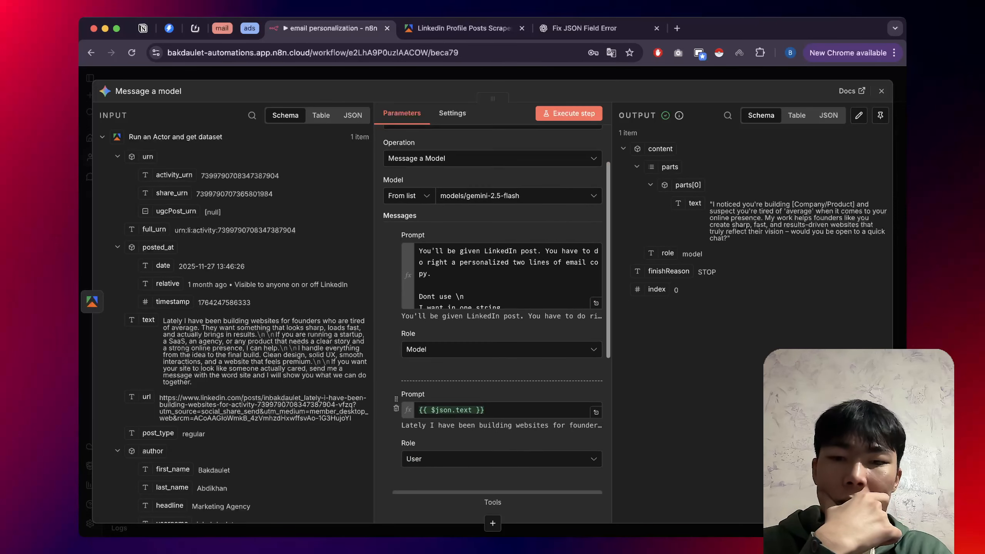
{"action": "left_click", "coordinate": [596, 384]}
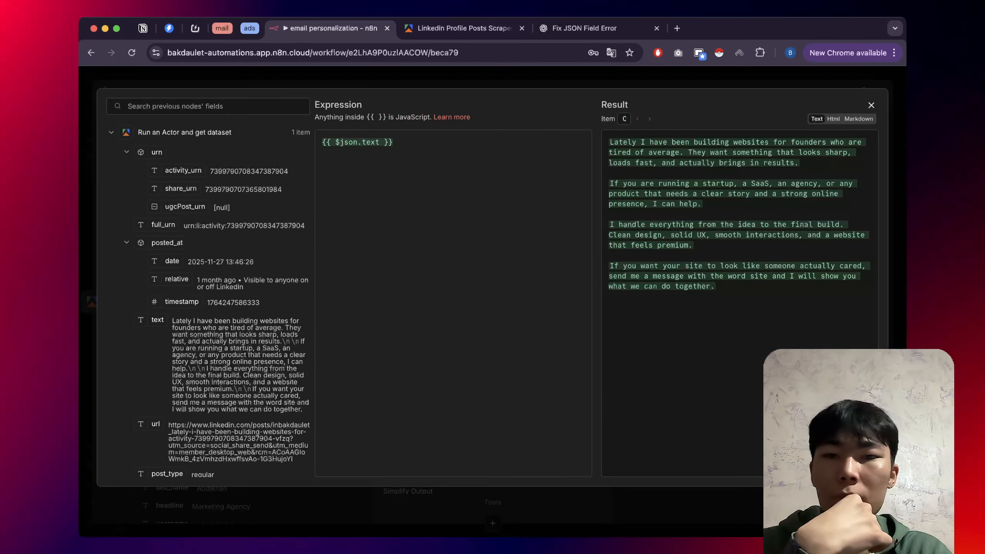
{"action": "left_click", "coordinate": [465, 294]}
{"action": "key", "text": "Return"}
{"action": "key", "text": "Return"}
{"action": "key", "text": "Return"}
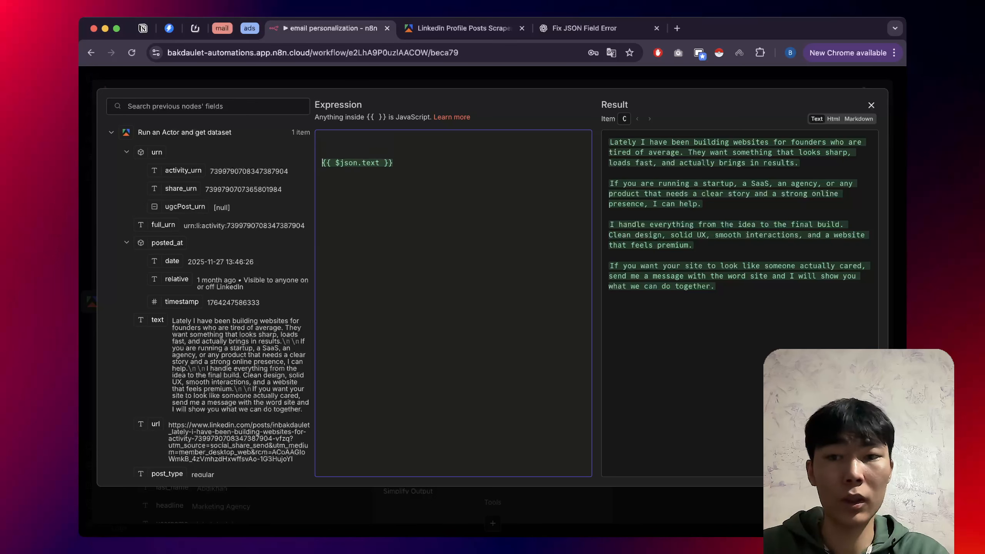
{"action": "key", "text": "Up"}
{"action": "key", "text": "Up"}
{"action": "key", "text": "Up"}
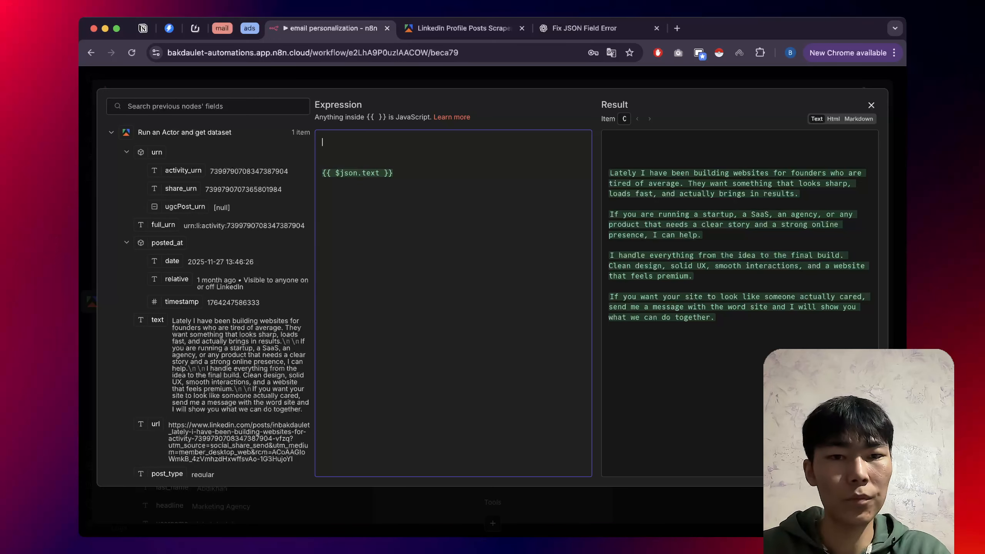
{"action": "type", "text": "Hey buddy, you just have to during writing cold email copy, you just have to mention the thing they have posted and you have to roast the post. like you have to say, oh, you did a good job, something like that. and keep it like short to simple sentences and use casual Spartan tone"}
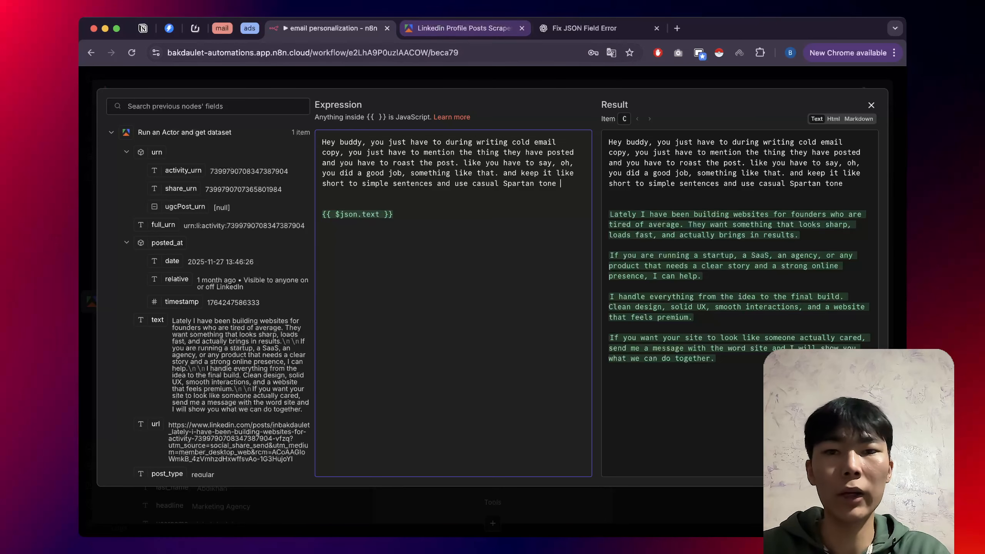
{"action": "key", "text": "Escape"}
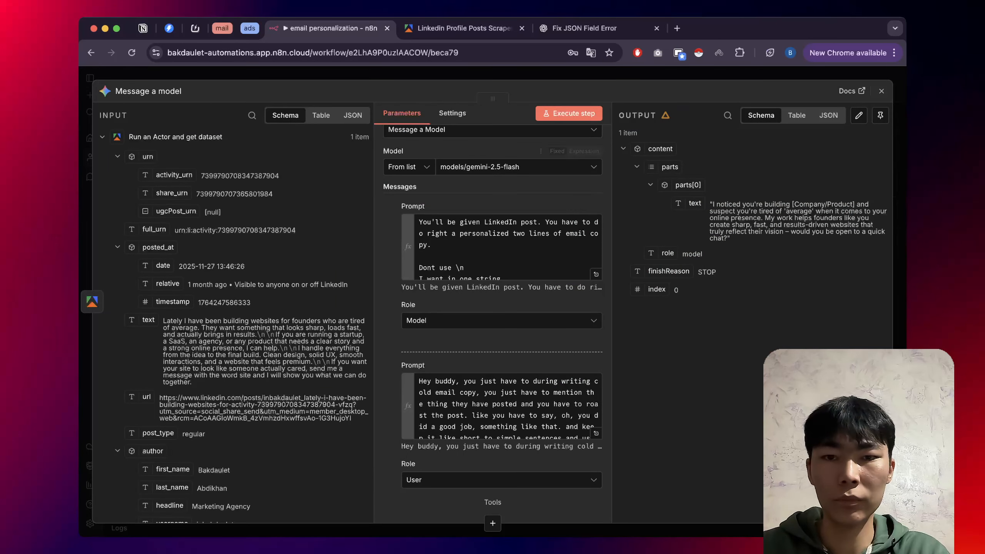
Add the 'here is the linkedin post:' label and the no-icebreakers rule to the second prompt.
{"action": "left_click", "coordinate": [596, 433]}
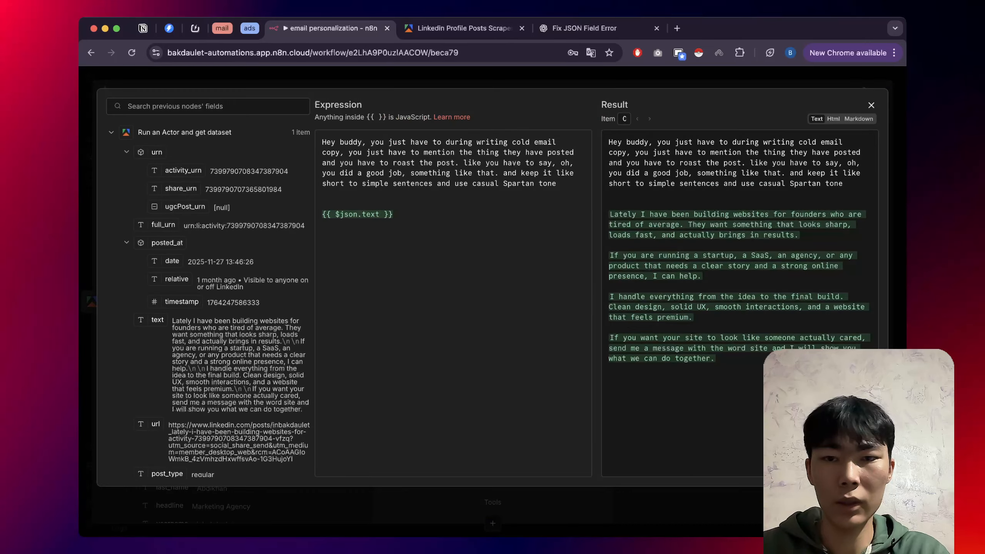
{"action": "left_click", "coordinate": [324, 204]}
{"action": "type", "text": "he"}
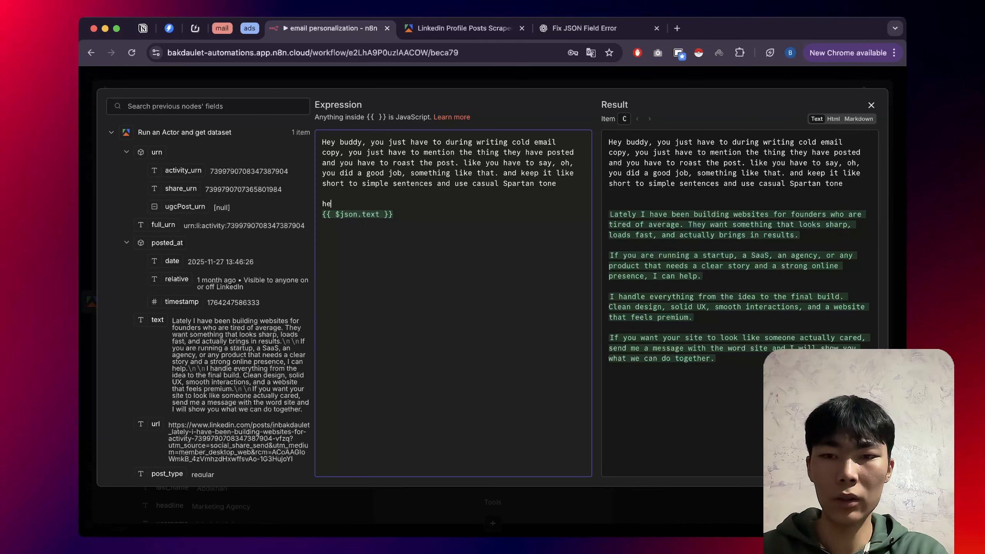
{"action": "type", "text": "re is tje"}
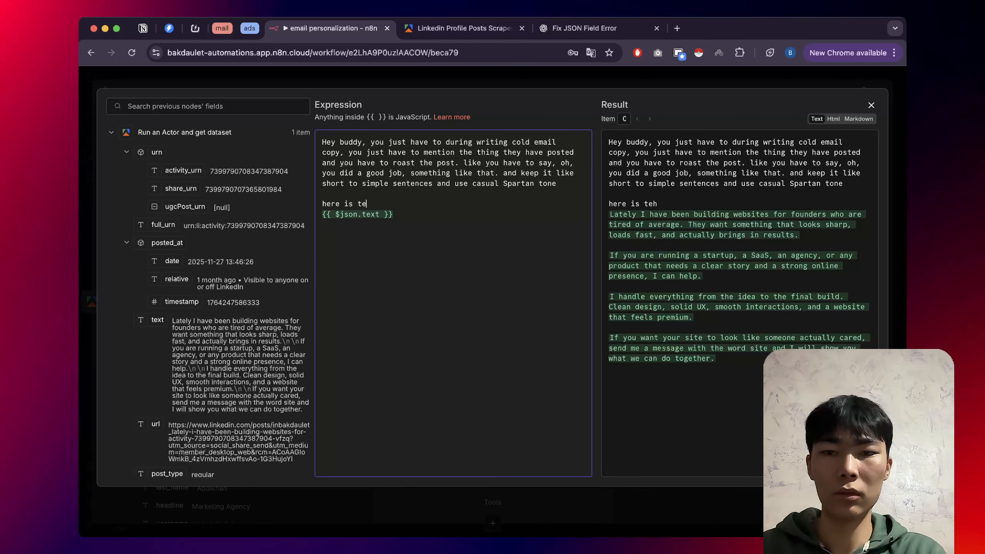
{"action": "key", "text": "BackSpace"}
{"action": "key", "text": "BackSpace"}
{"action": "key", "text": "BackSpace"}
{"action": "type", "text": "he l"}
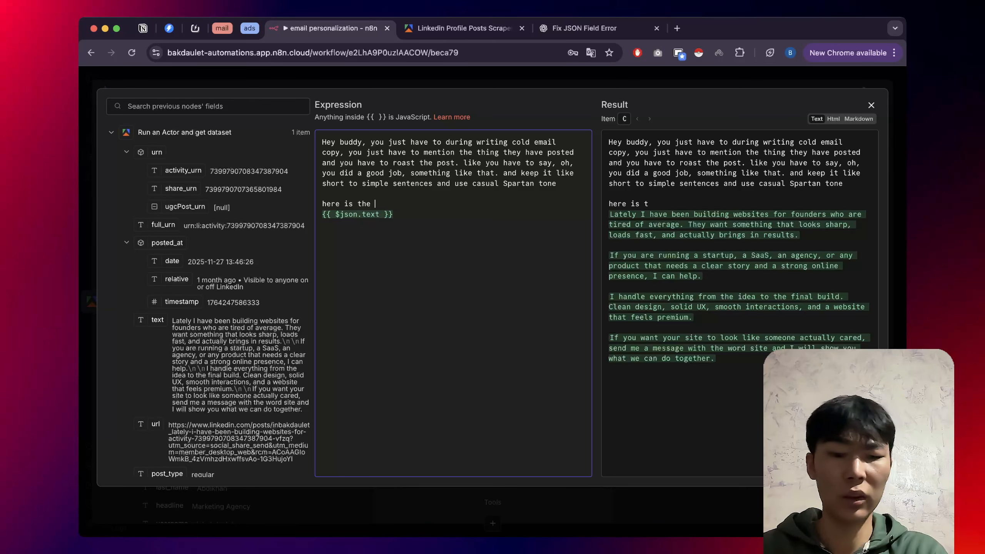
{"action": "type", "text": "inked in"}
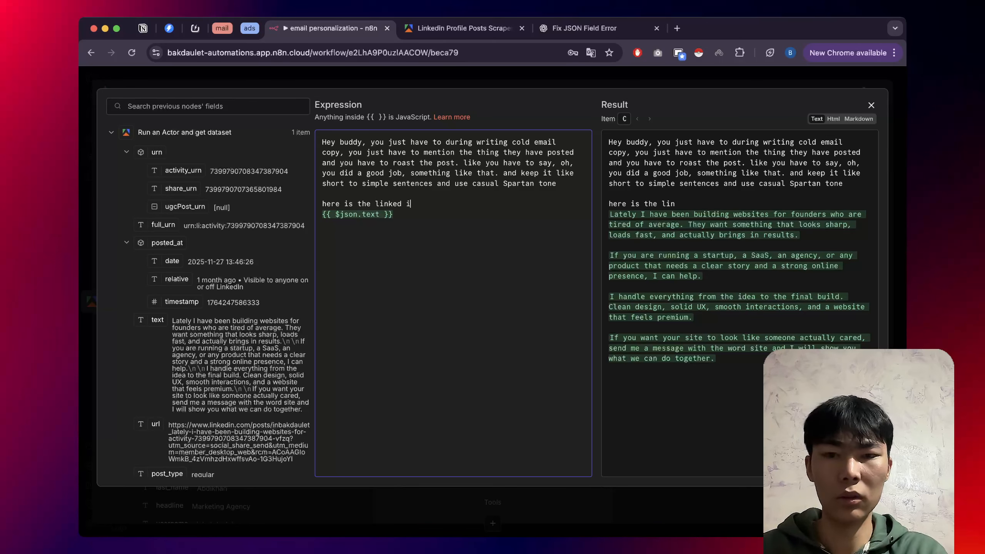
{"action": "key", "text": "BackSpace"}
{"action": "key", "text": "BackSpace"}
{"action": "key", "text": "BackSpace"}
{"action": "type", "text": "in p"}
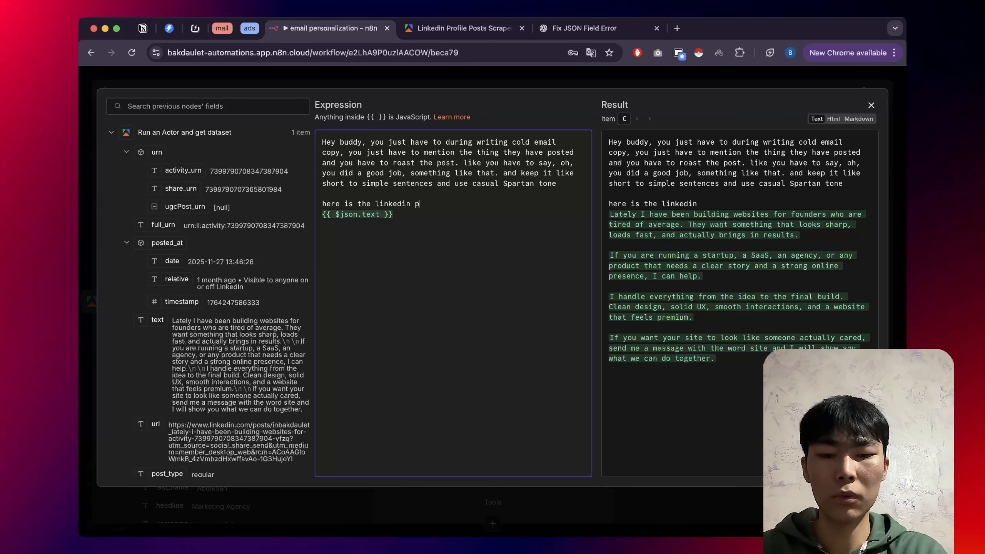
{"action": "type", "text": "ost:"}
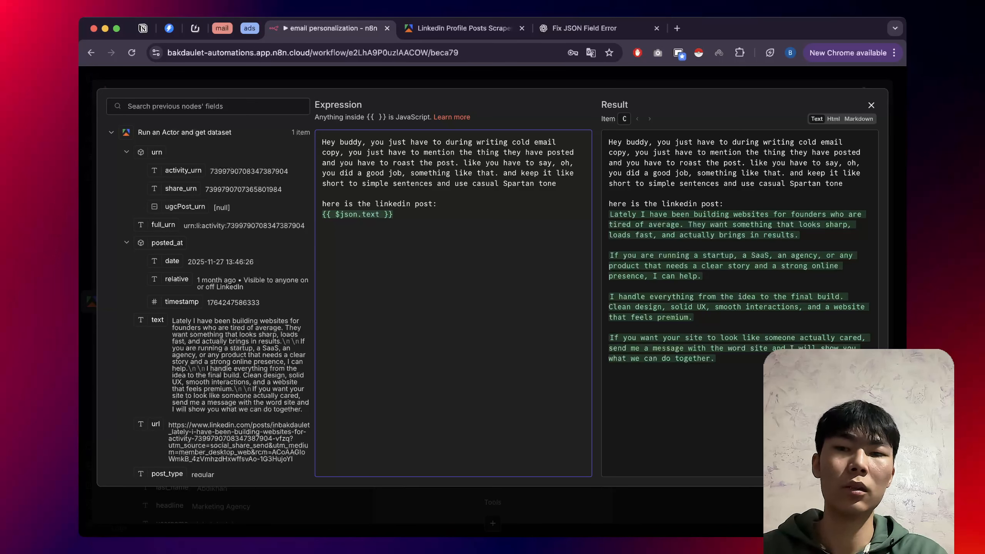
{"action": "key", "text": "Return"}
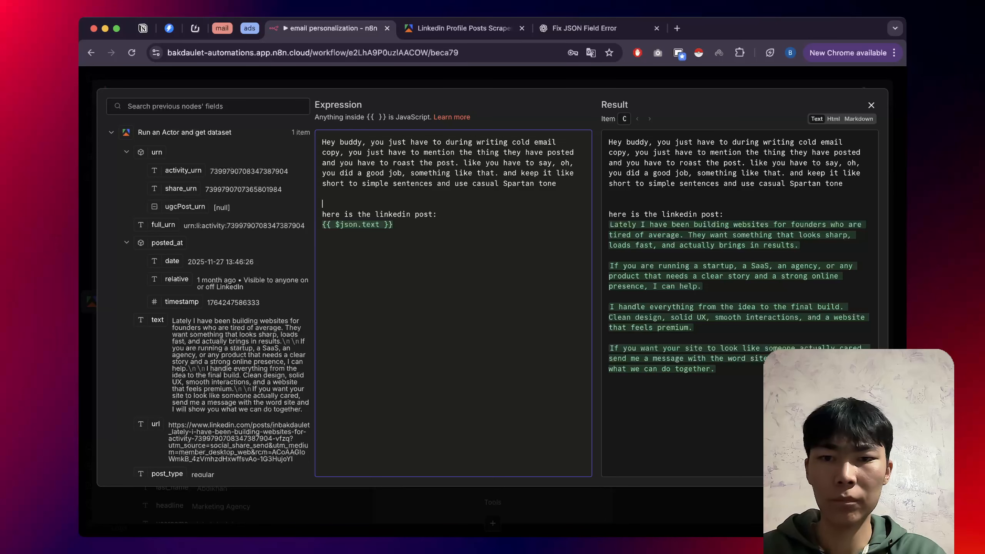
{"action": "type", "text": "and do not use any icebreakers."}
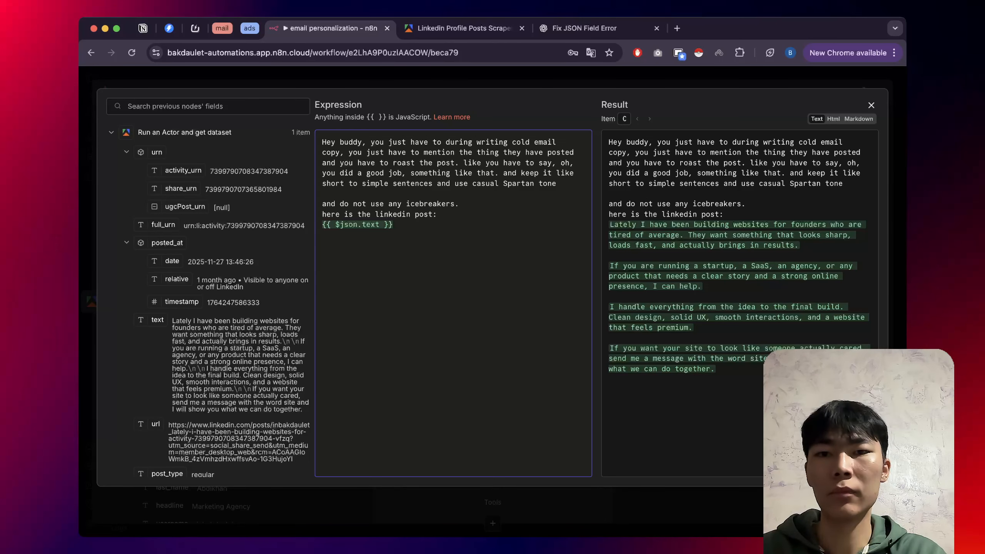
{"action": "key", "text": "Escape"}
{"action": "key", "text": "Escape"}
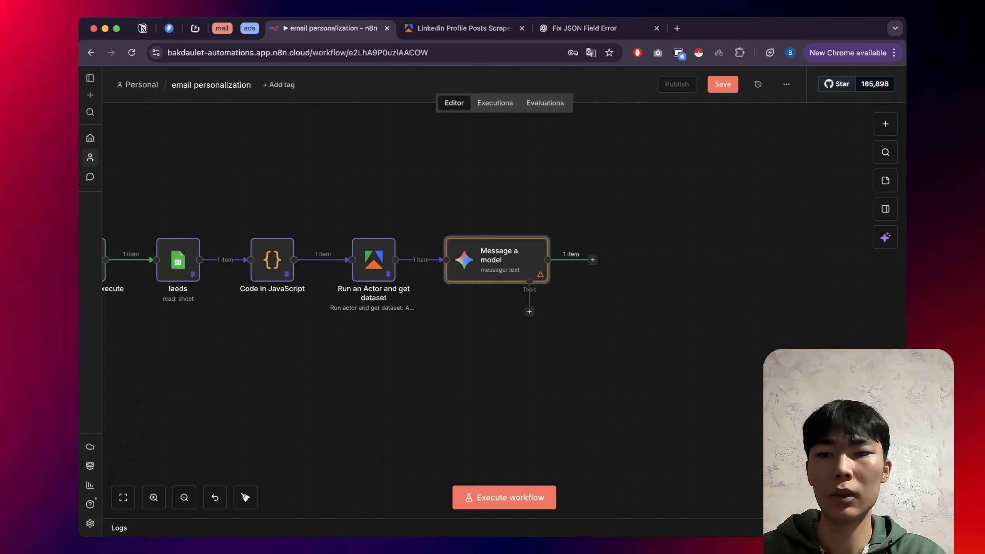
Execute the workflow with the revised prompt until the Gemini step returns one item.
{"action": "scroll", "coordinate": [157, 238], "scroll_direction": "down", "scroll_amount": 3}
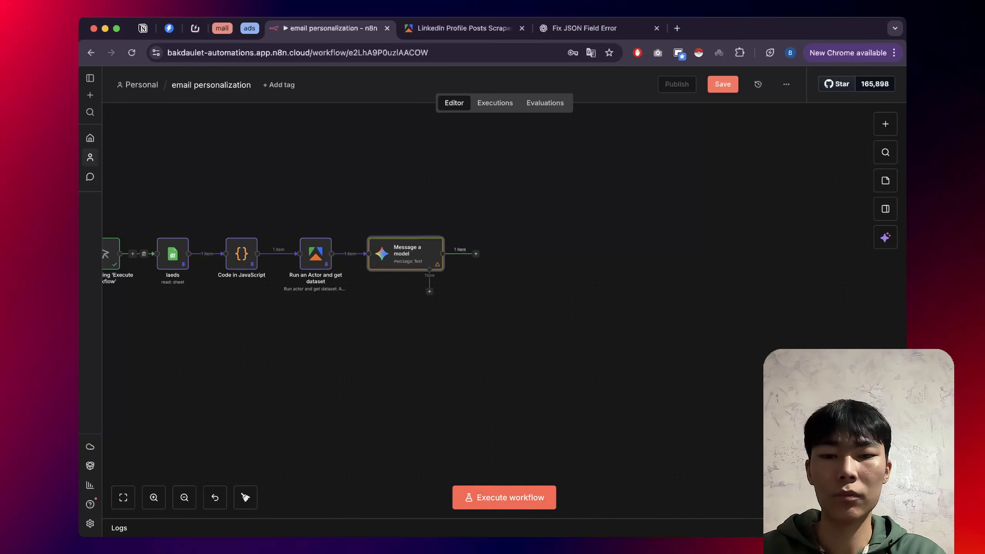
{"action": "left_click", "coordinate": [504, 498]}
{"action": "scroll", "coordinate": [319, 307], "scroll_direction": "up", "scroll_amount": 3}
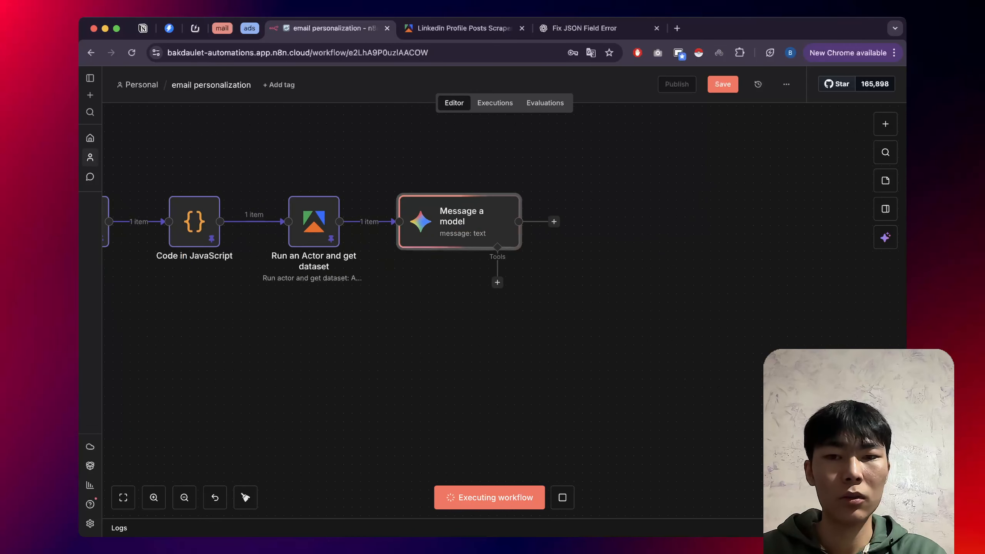
{"action": "scroll", "coordinate": [504, 311], "scroll_direction": "up", "scroll_amount": 1}
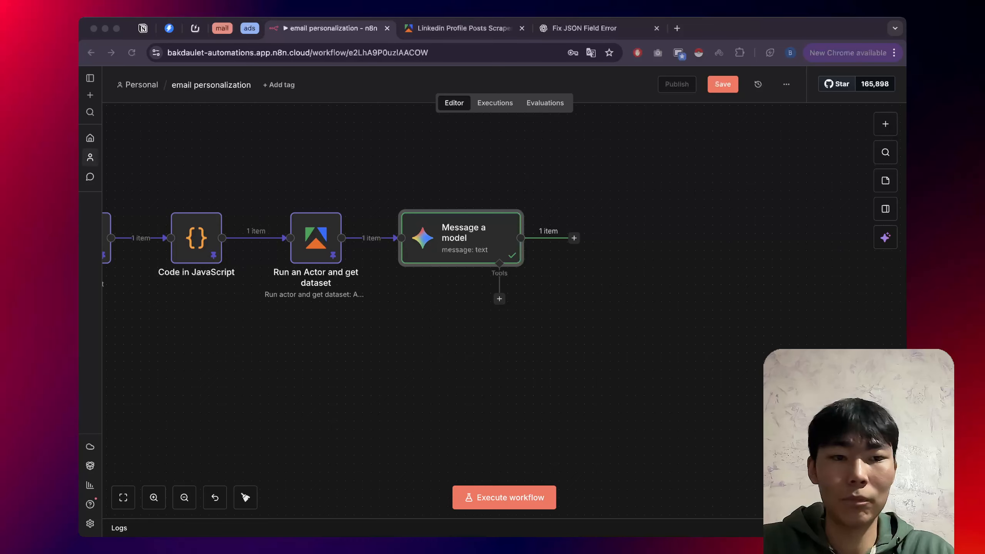
{"action": "scroll", "coordinate": [388, 232], "scroll_direction": "down", "scroll_amount": 2}
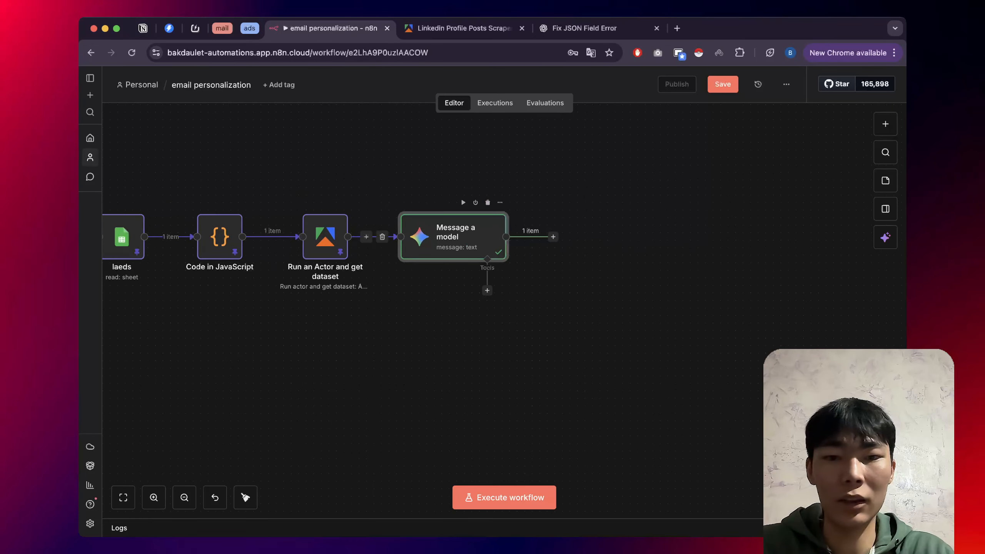
Open the Gemini Message a model node and show its email_copy output as raw JSON.
{"action": "double_click", "coordinate": [454, 235]}
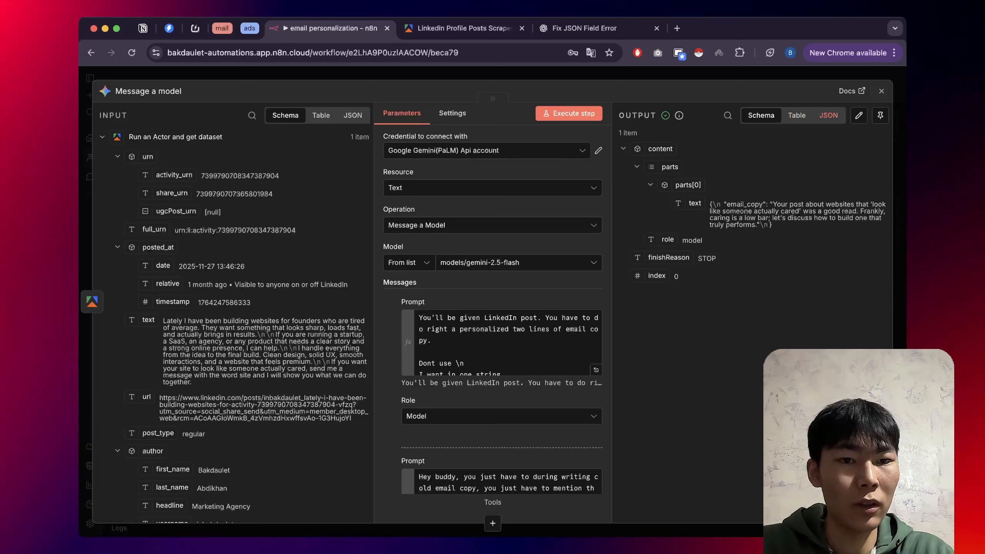
{"action": "left_click", "coordinate": [828, 115]}
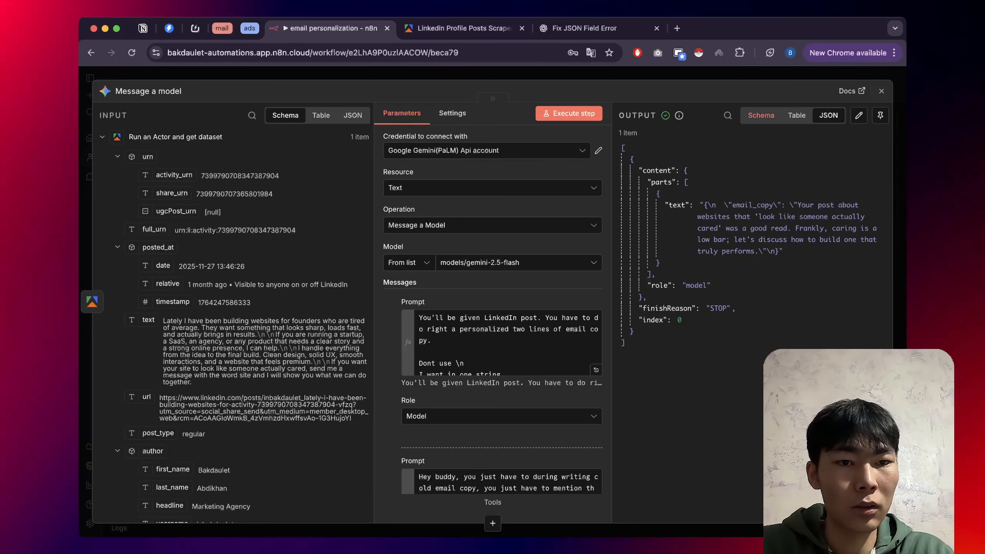
{"action": "left_click", "coordinate": [761, 115]}
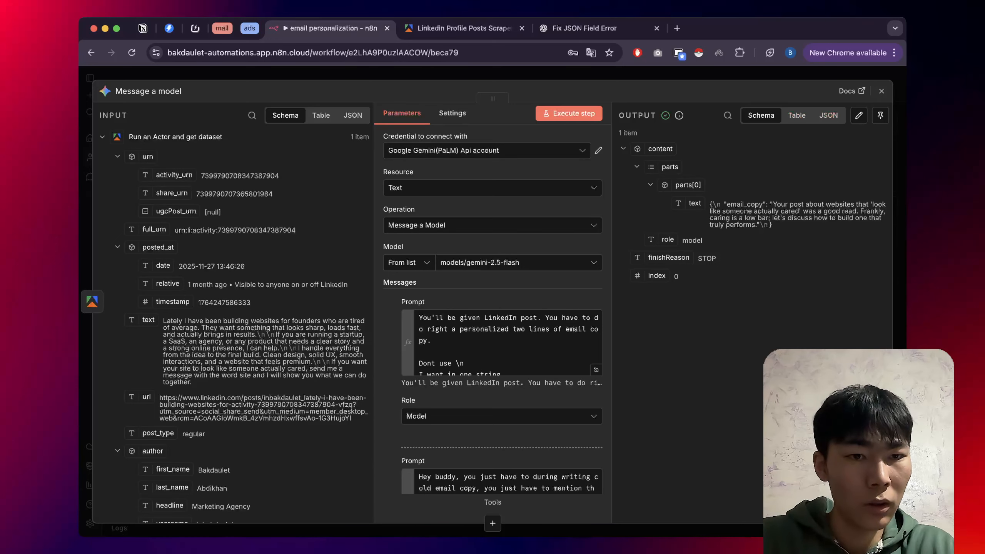
{"action": "left_click", "coordinate": [828, 115]}
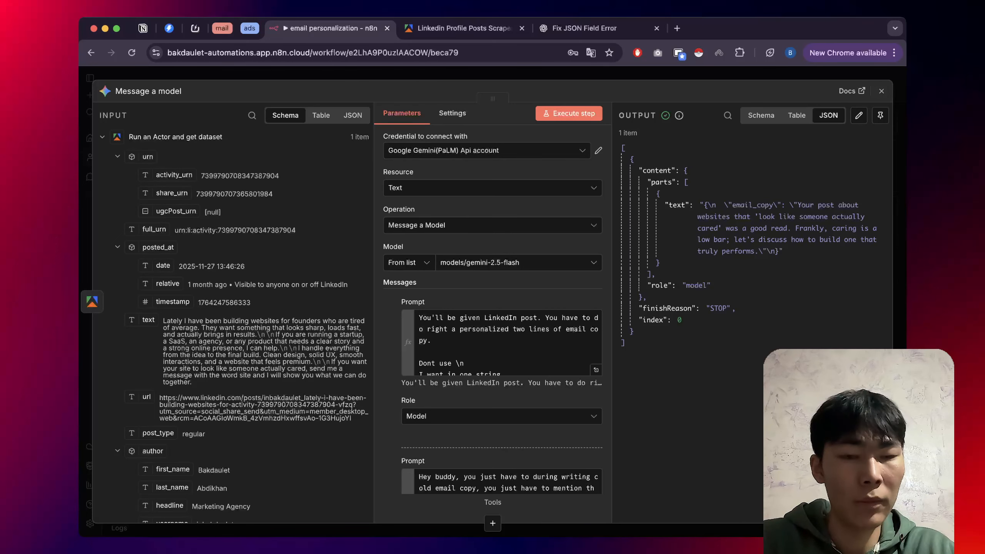
Close the node and try several searches in the model's tool list.
{"action": "left_click", "coordinate": [882, 92]}
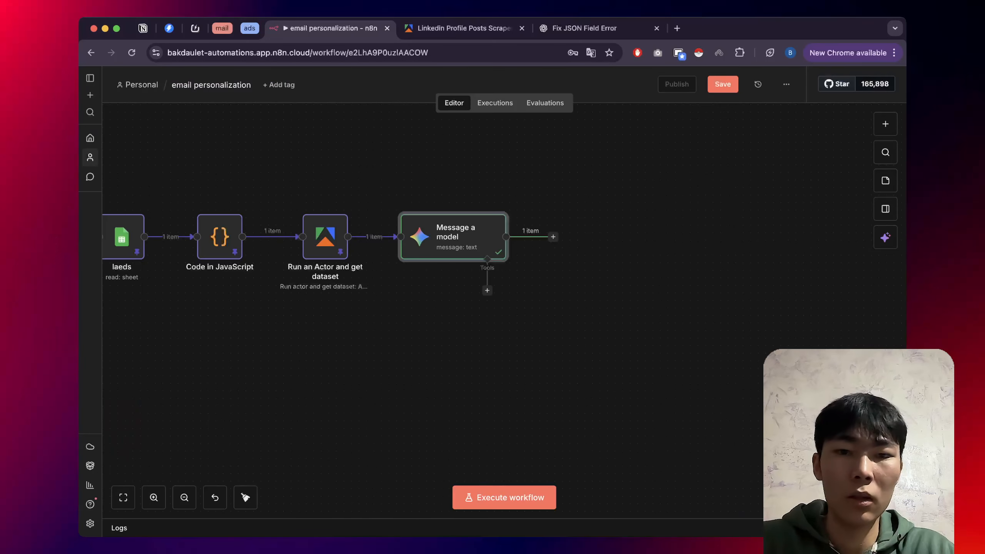
{"action": "left_click", "coordinate": [487, 290]}
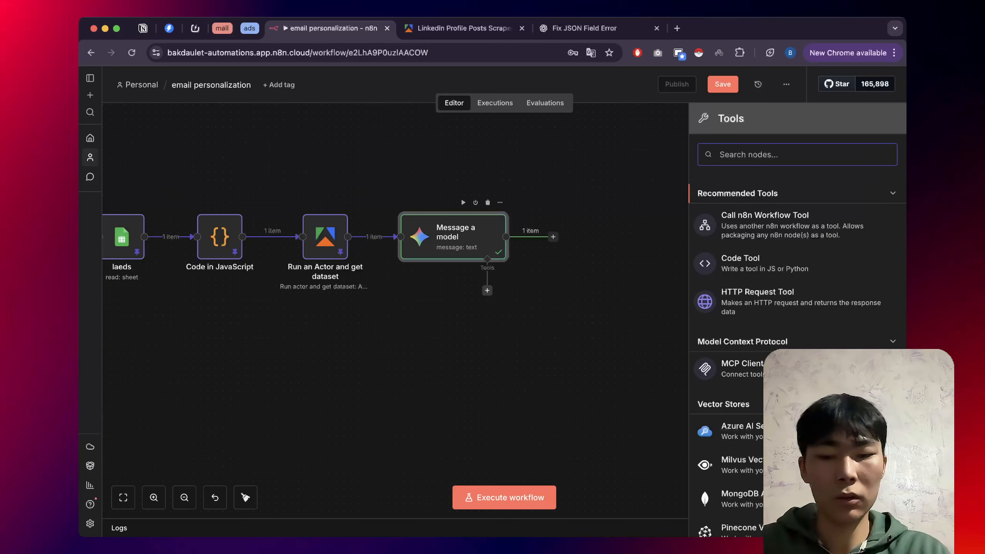
{"action": "type", "text": "ohar"}
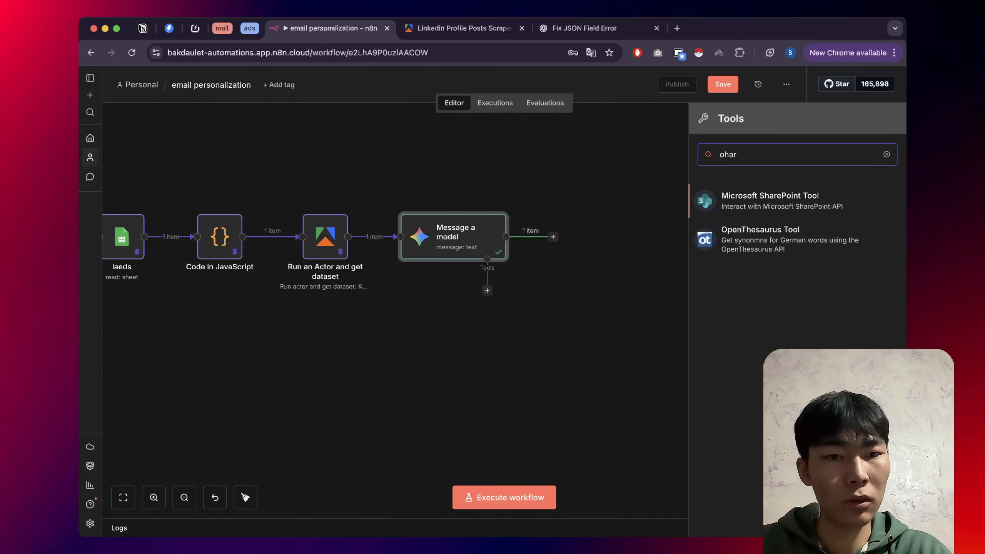
{"action": "key", "text": "BackSpace"}
{"action": "key", "text": "BackSpace"}
{"action": "key", "text": "BackSpace"}
{"action": "key", "text": "BackSpace"}
{"action": "type", "text": "pra"}
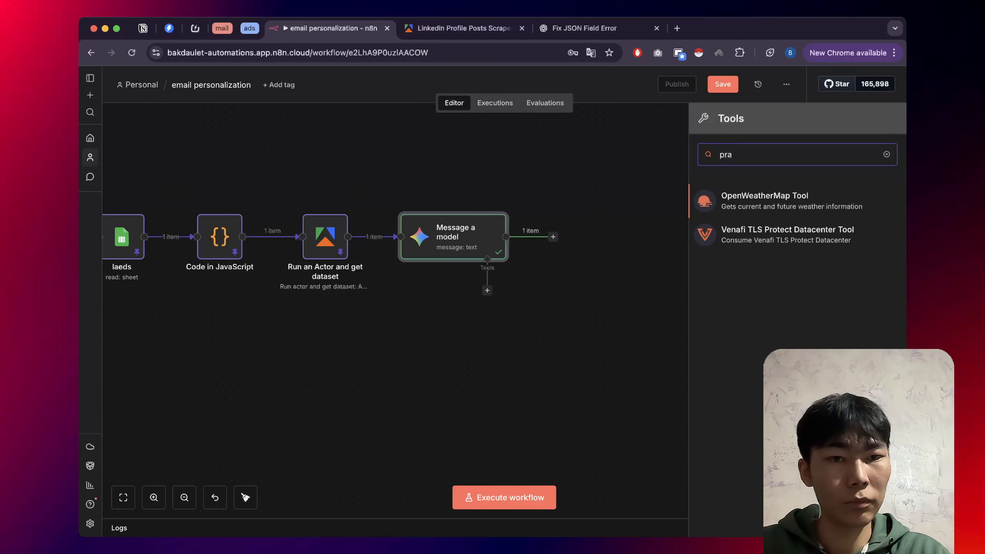
{"action": "key", "text": "BackSpace"}
{"action": "type", "text": "h"}
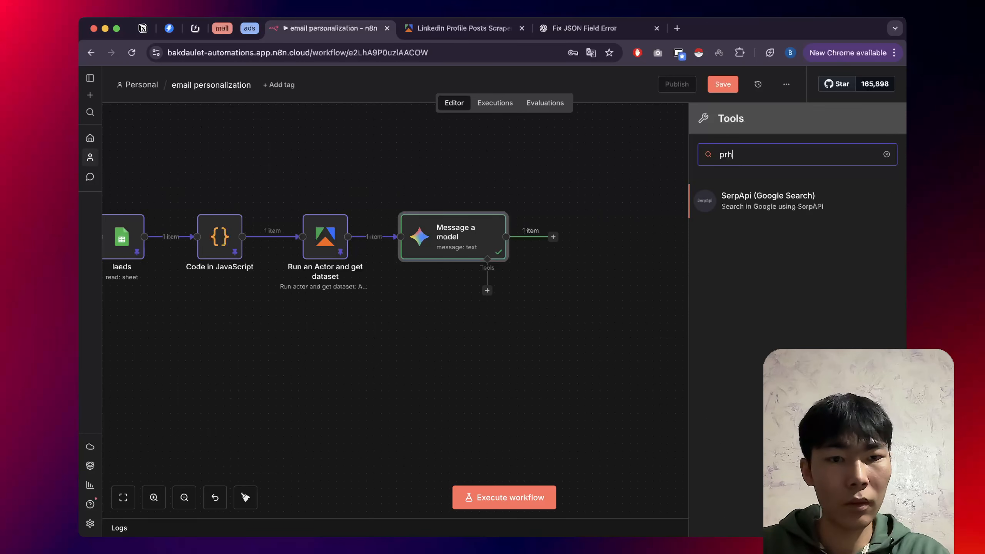
{"action": "key", "text": "BackSpace"}
{"action": "key", "text": "BackSpace"}
{"action": "key", "text": "BackSpace"}
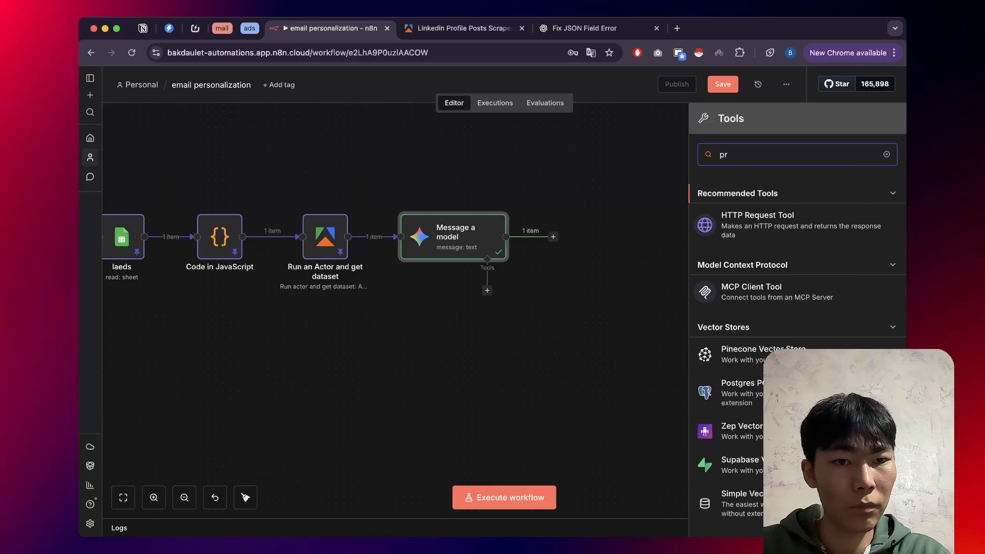
{"action": "scroll", "coordinate": [797, 272], "scroll_direction": "down", "scroll_amount": 10}
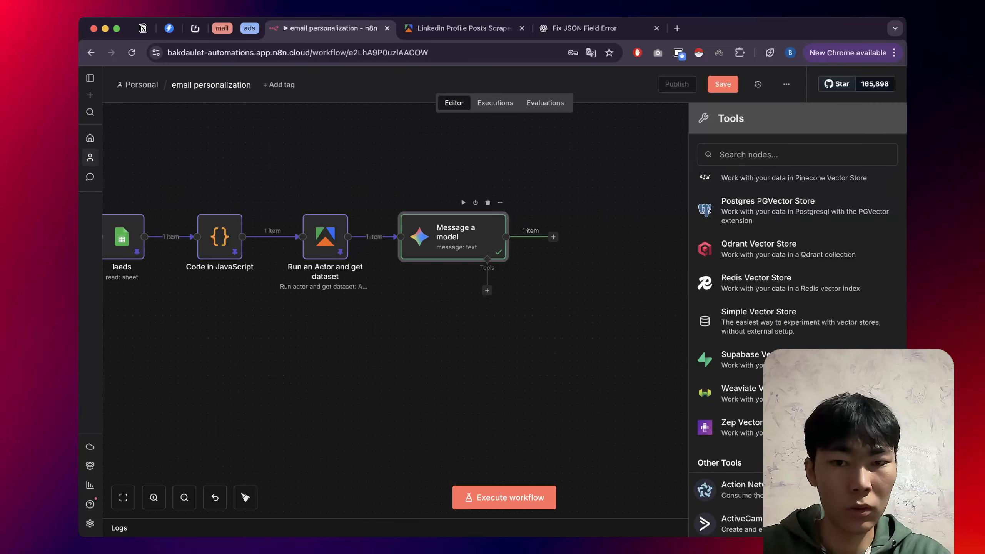
Reopen the Message a model settings and scroll down to Built-in Tools and Options.
{"action": "double_click", "coordinate": [453, 237]}
{"action": "scroll", "coordinate": [462, 248], "scroll_direction": "down", "scroll_amount": 8}
{"action": "scroll", "coordinate": [496, 310], "scroll_direction": "down", "scroll_amount": 2}
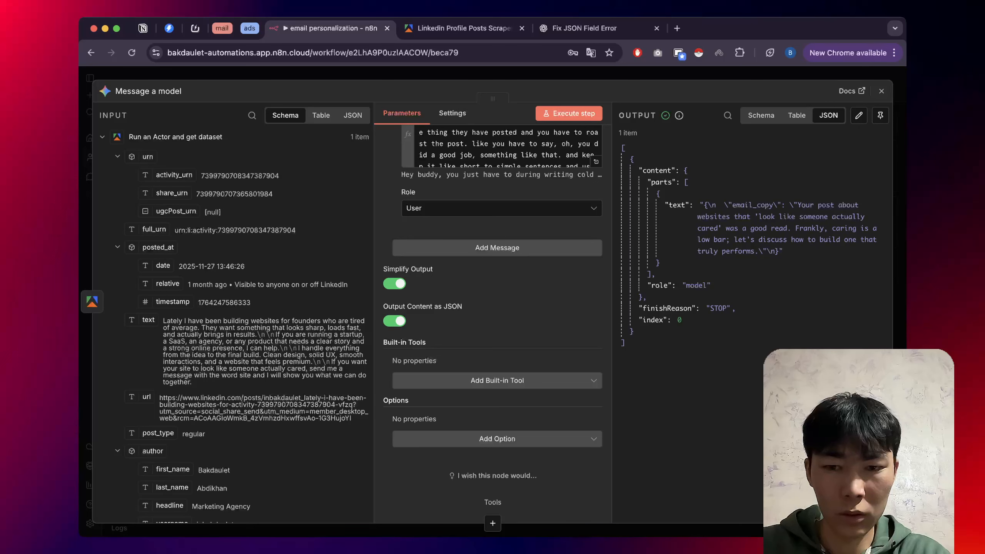
Inspect the Add Built-in Tool and Add Option dropdowns, then bring up the Tools panel for the model.
{"action": "left_click", "coordinate": [498, 380]}
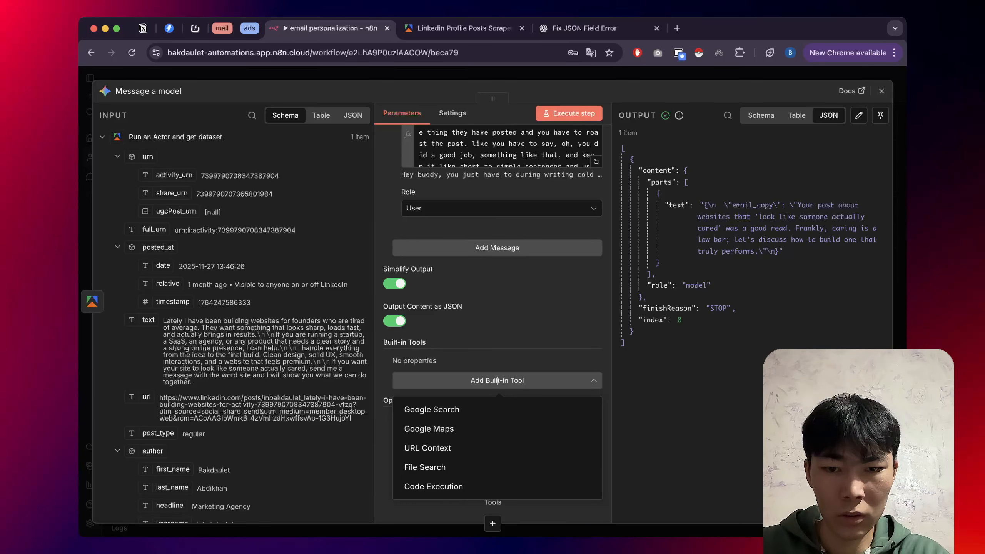
{"action": "left_click", "coordinate": [498, 380]}
{"action": "left_click", "coordinate": [497, 439]}
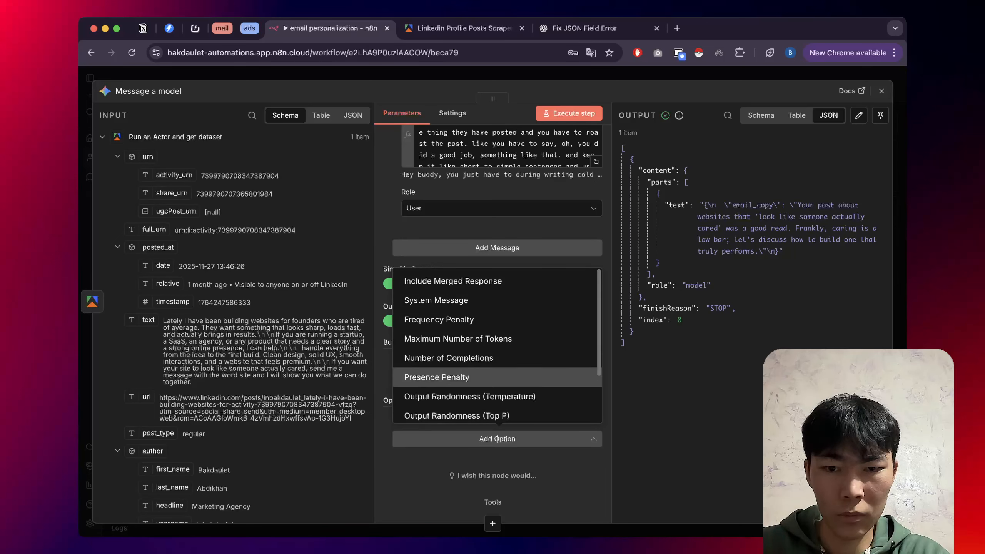
{"action": "scroll", "coordinate": [497, 378], "scroll_direction": "down", "scroll_amount": 2}
{"action": "scroll", "coordinate": [498, 346], "scroll_direction": "down", "scroll_amount": 2}
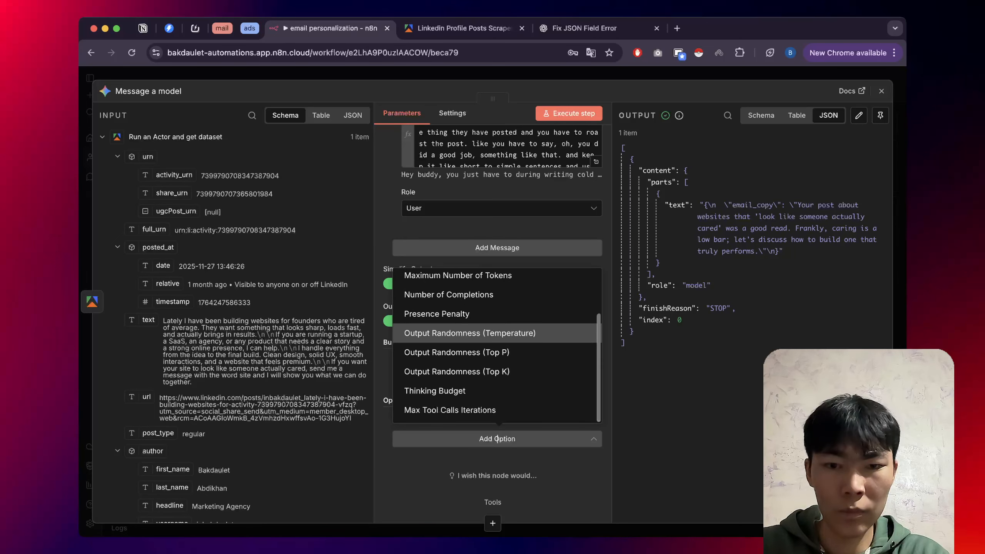
{"action": "scroll", "coordinate": [497, 371], "scroll_direction": "up", "scroll_amount": 3}
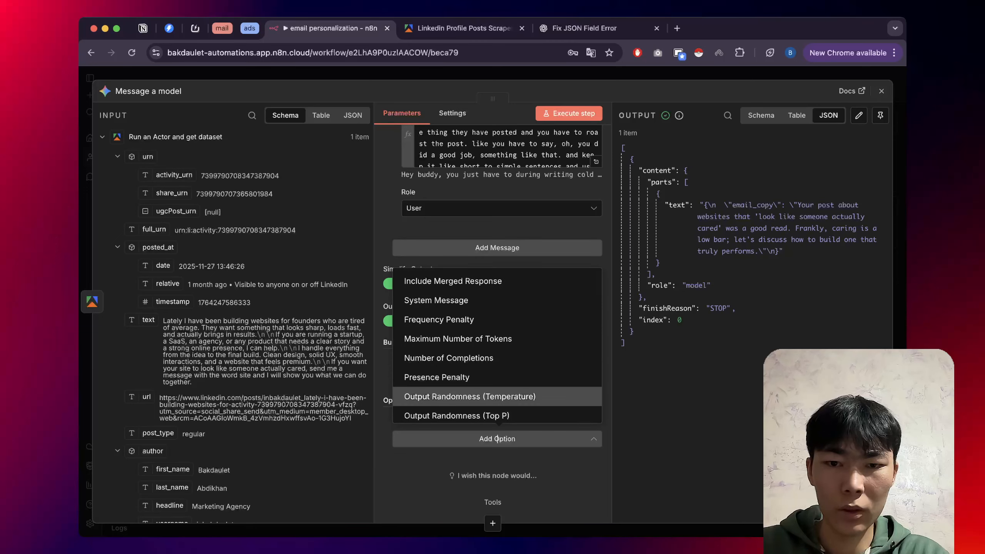
{"action": "left_click", "coordinate": [492, 524]}
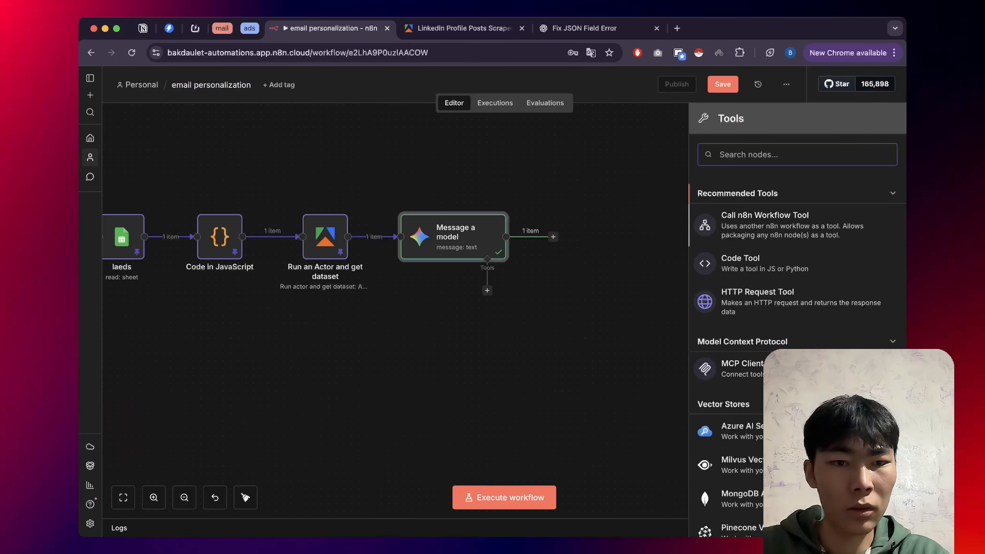
Search the Tools list for 'out' and 'output' and scroll the results for an output parser.
{"action": "type", "text": "out"}
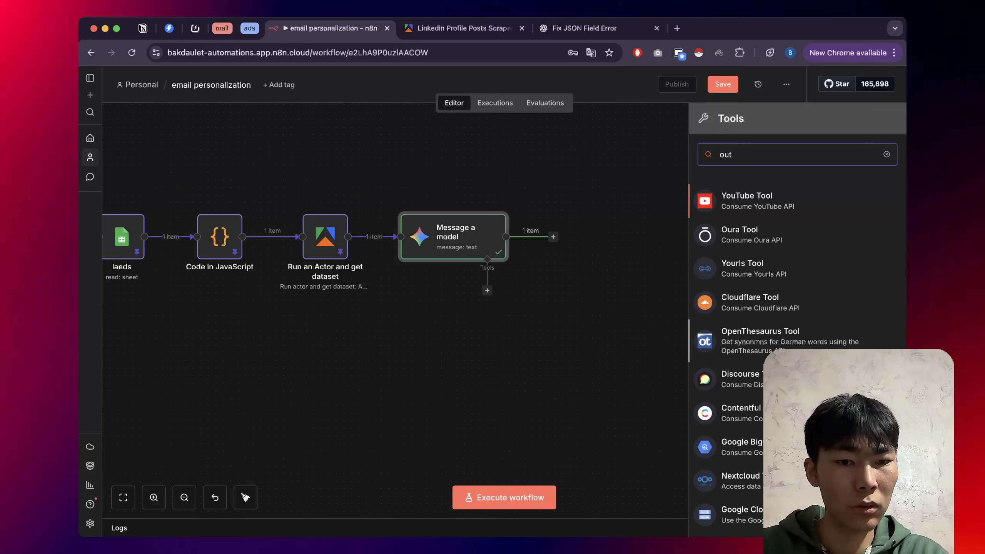
{"action": "scroll", "coordinate": [772, 310], "scroll_direction": "down", "scroll_amount": 3}
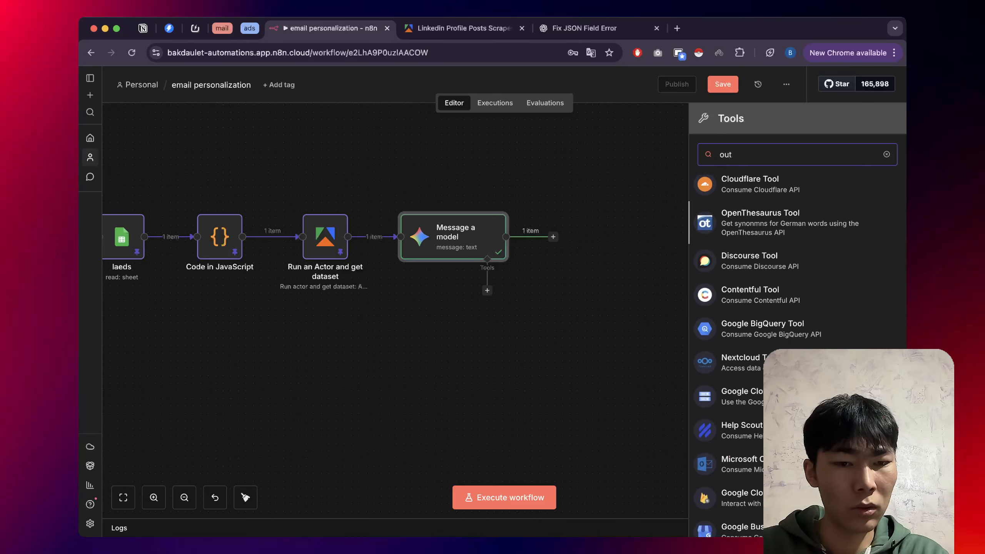
{"action": "scroll", "coordinate": [776, 349], "scroll_direction": "down", "scroll_amount": 5}
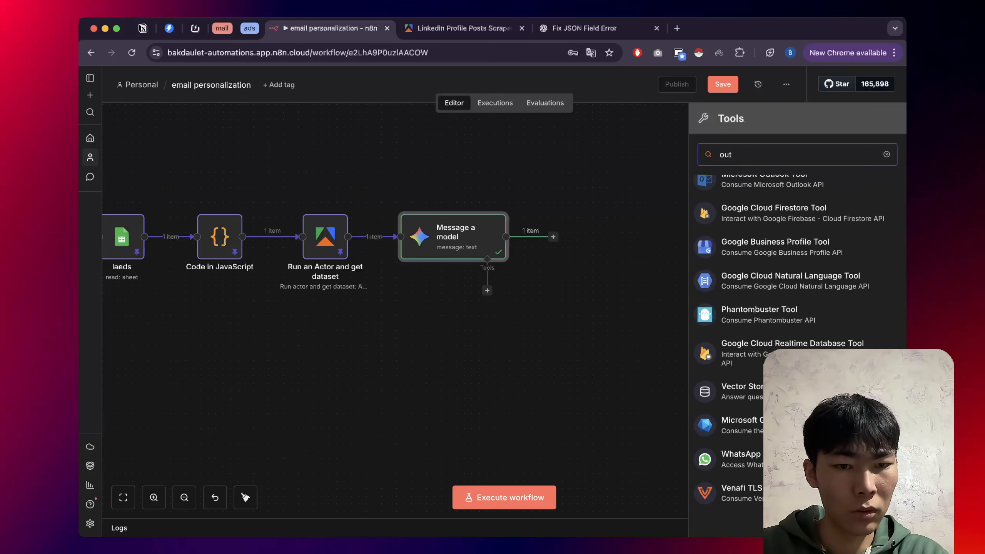
{"action": "type", "text": "p"}
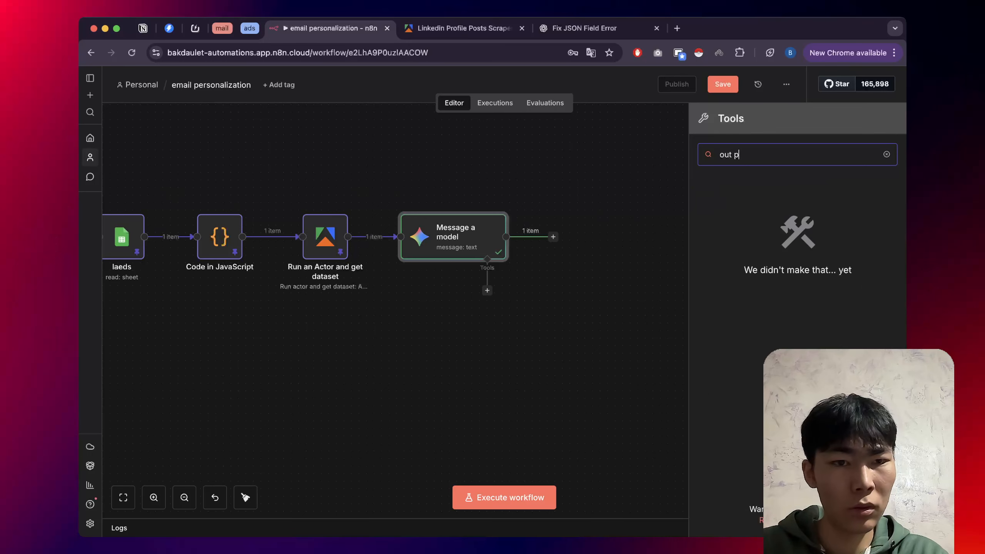
{"action": "key", "text": "BackSpace"}
{"action": "key", "text": "BackSpace"}
{"action": "type", "text": "pu"}
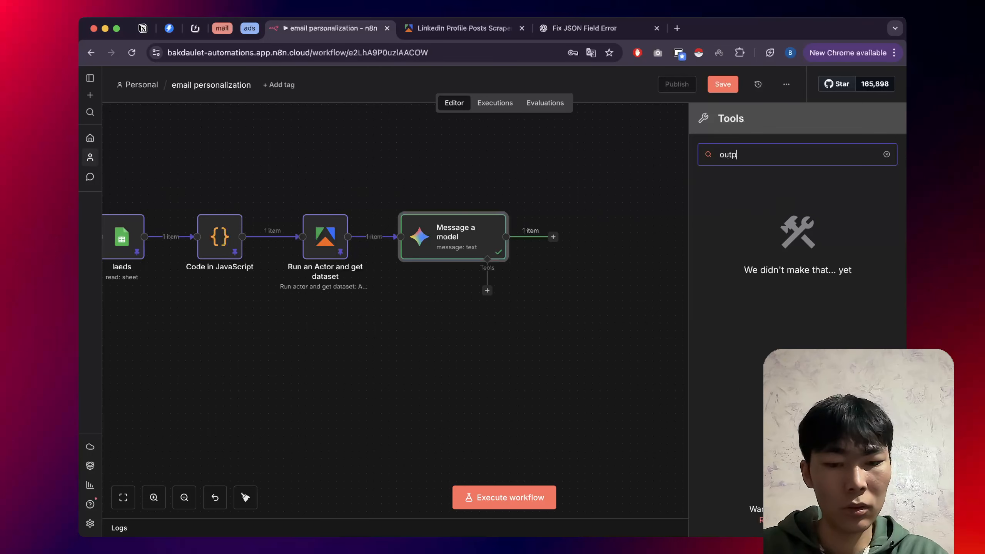
{"action": "key", "text": "BackSpace"}
{"action": "key", "text": "BackSpace"}
{"action": "key", "text": "BackSpace"}
{"action": "key", "text": "BackSpace"}
{"action": "key", "text": "BackSpace"}
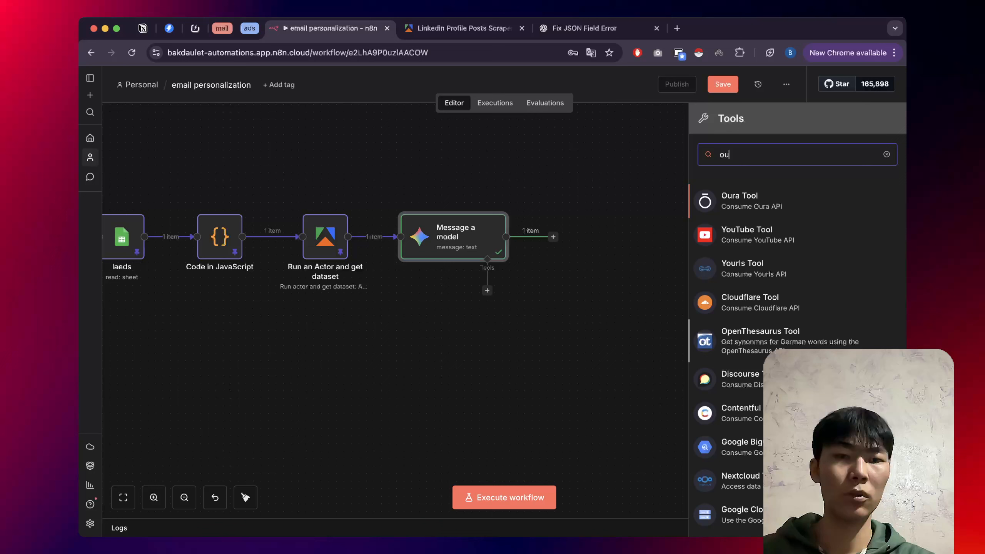
{"action": "scroll", "coordinate": [798, 349], "scroll_direction": "down", "scroll_amount": 4}
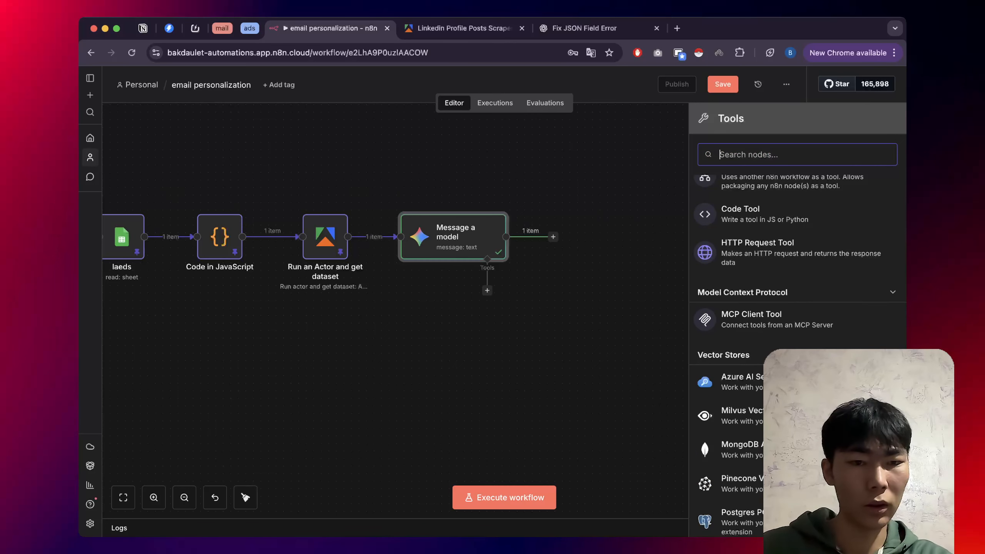
{"action": "scroll", "coordinate": [797, 329], "scroll_direction": "down", "scroll_amount": 5}
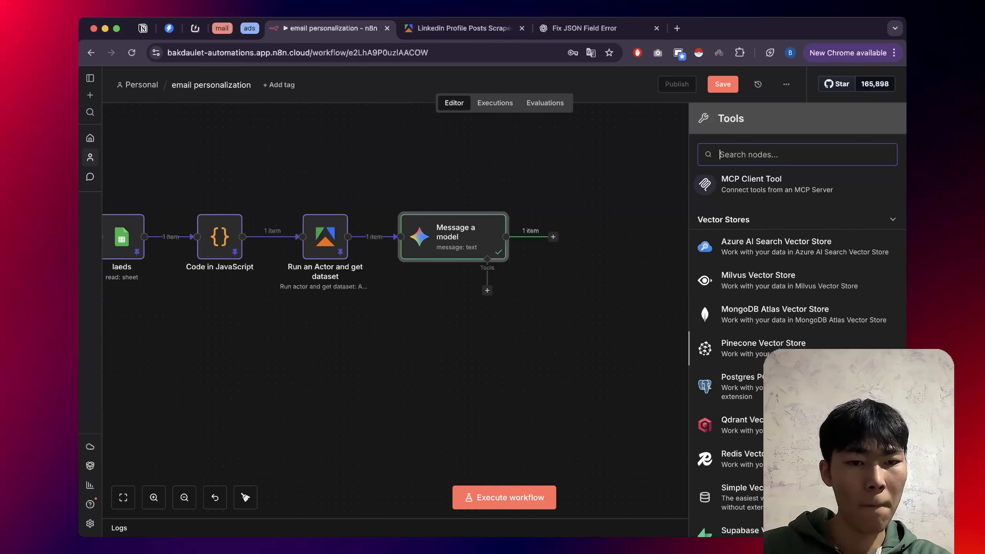
{"action": "scroll", "coordinate": [797, 330], "scroll_direction": "down", "scroll_amount": 8}
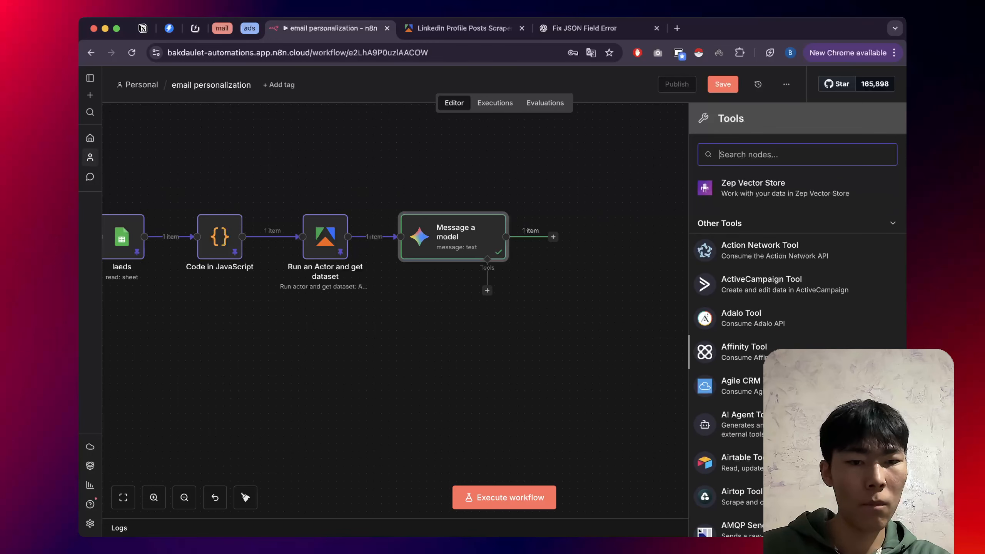
{"action": "scroll", "coordinate": [798, 329], "scroll_direction": "down", "scroll_amount": 5}
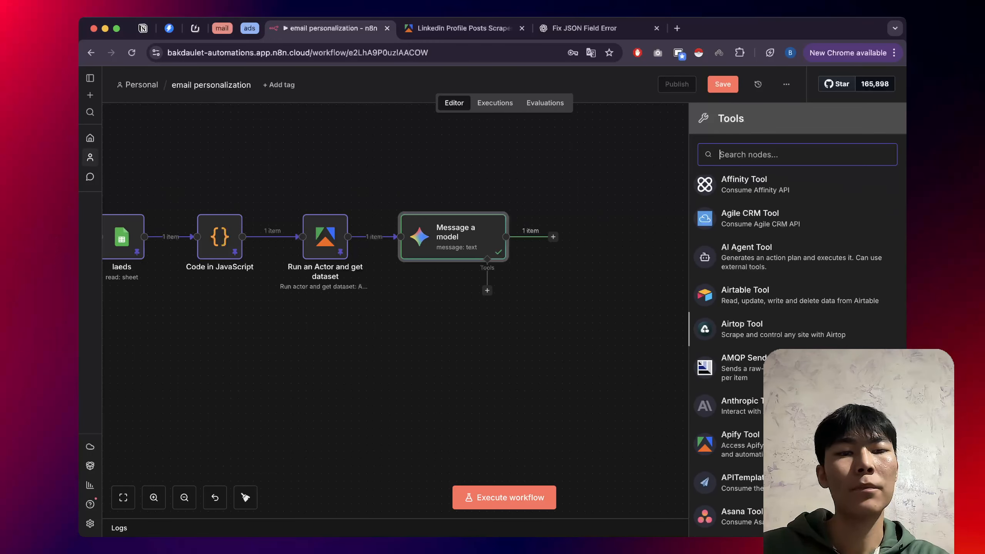
{"action": "scroll", "coordinate": [798, 330], "scroll_direction": "down", "scroll_amount": 6}
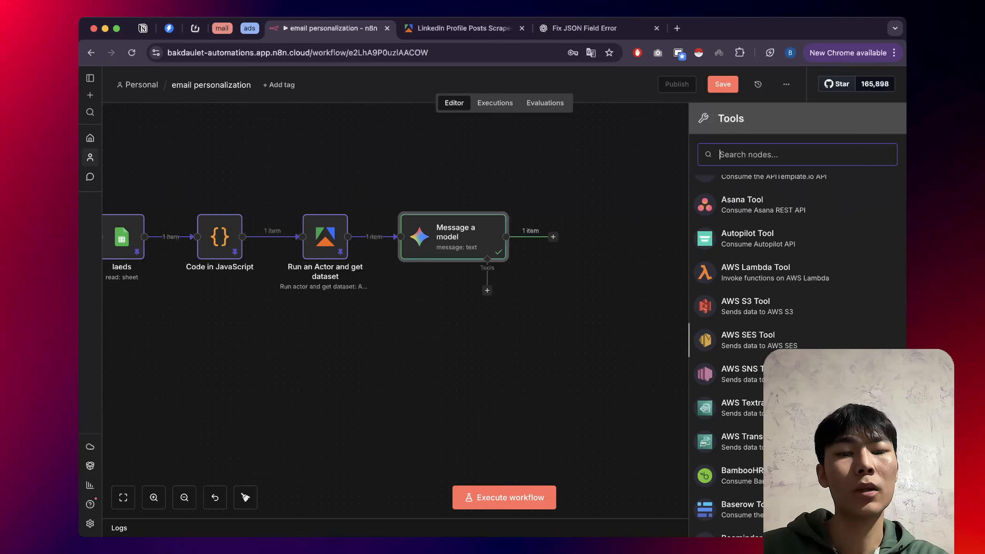
{"action": "scroll", "coordinate": [798, 330], "scroll_direction": "down", "scroll_amount": 5}
{"action": "scroll", "coordinate": [797, 330], "scroll_direction": "up", "scroll_amount": 15}
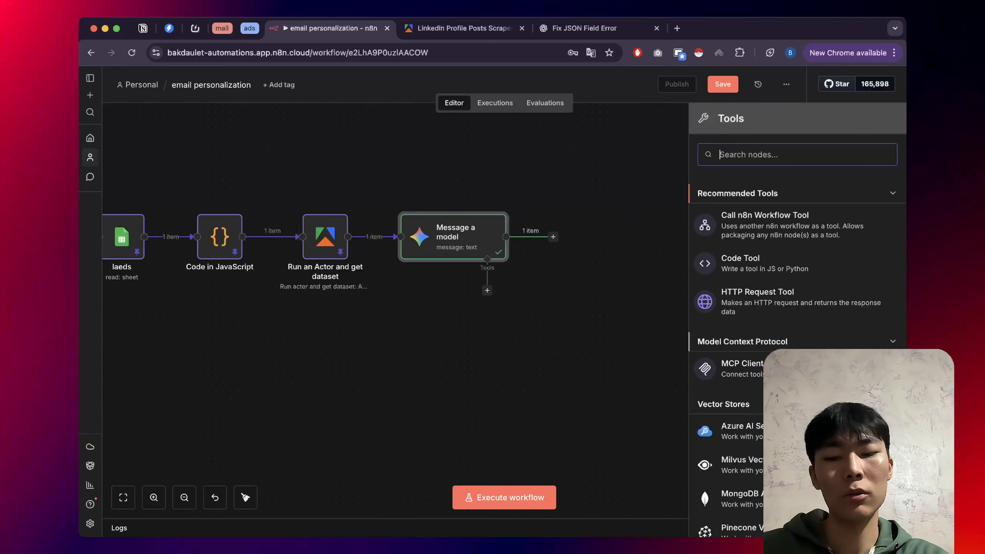
Search the tools for 'par', then open a new browser tab and start an output parser query.
{"action": "type", "text": "p"}
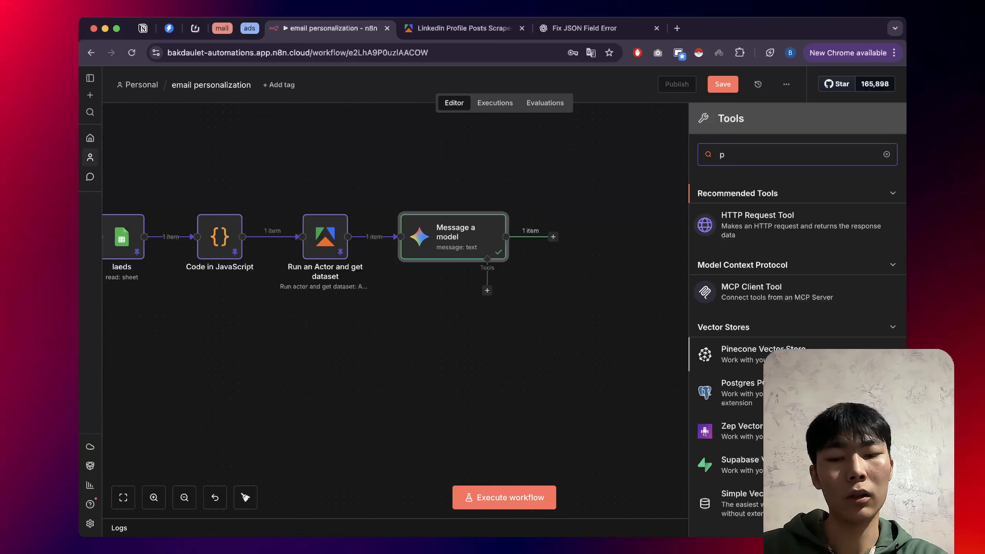
{"action": "type", "text": "h"}
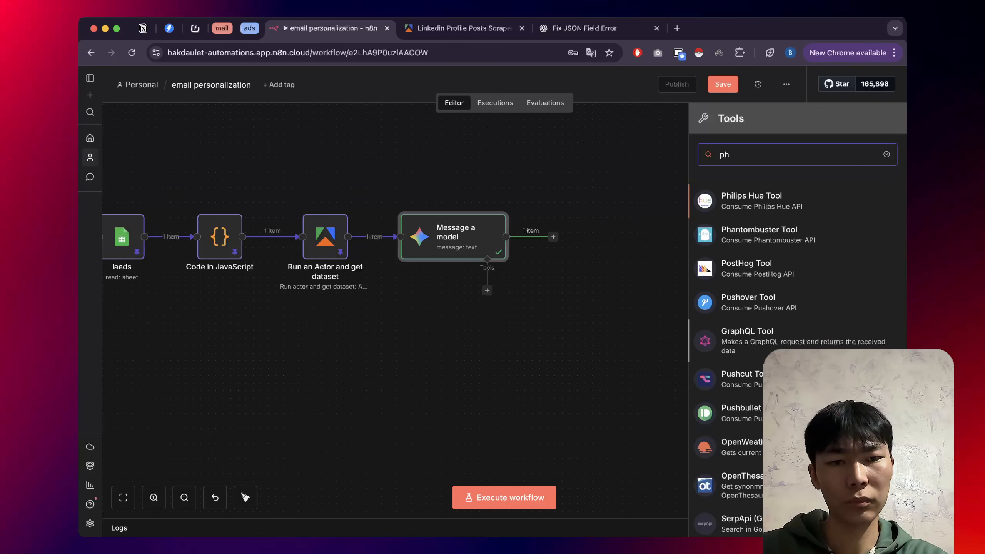
{"action": "key", "text": "BackSpace"}
{"action": "type", "text": "ar"}
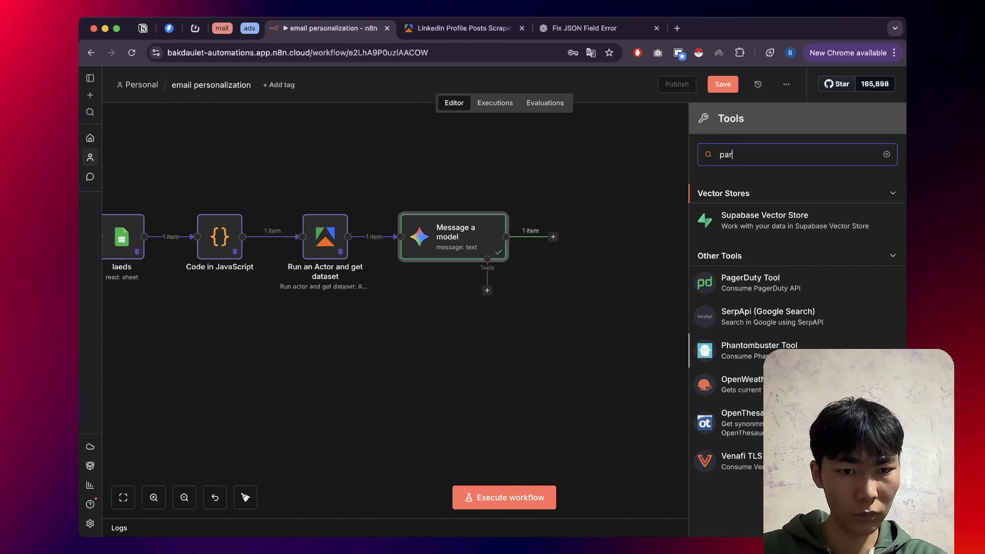
{"action": "key", "text": "super+t"}
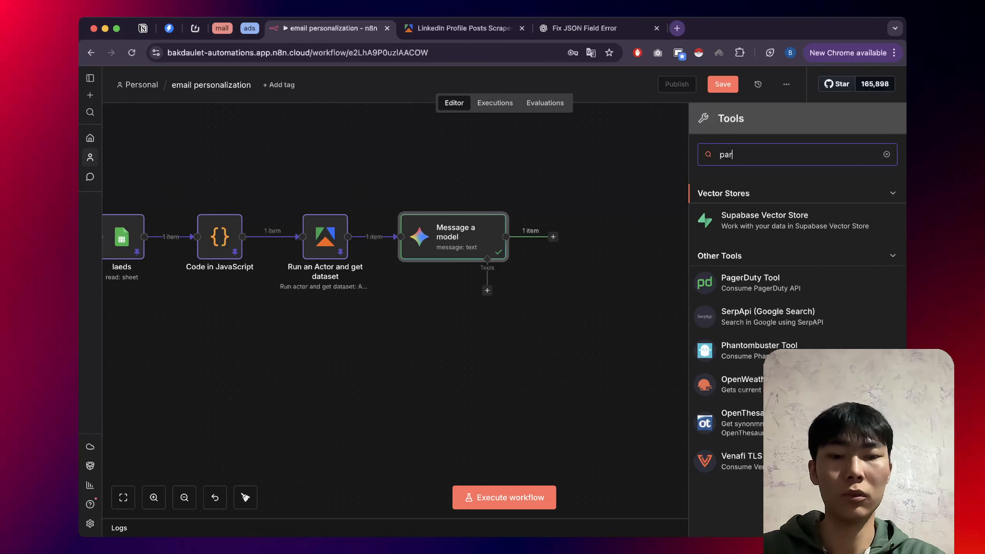
{"action": "type", "text": "ou"}
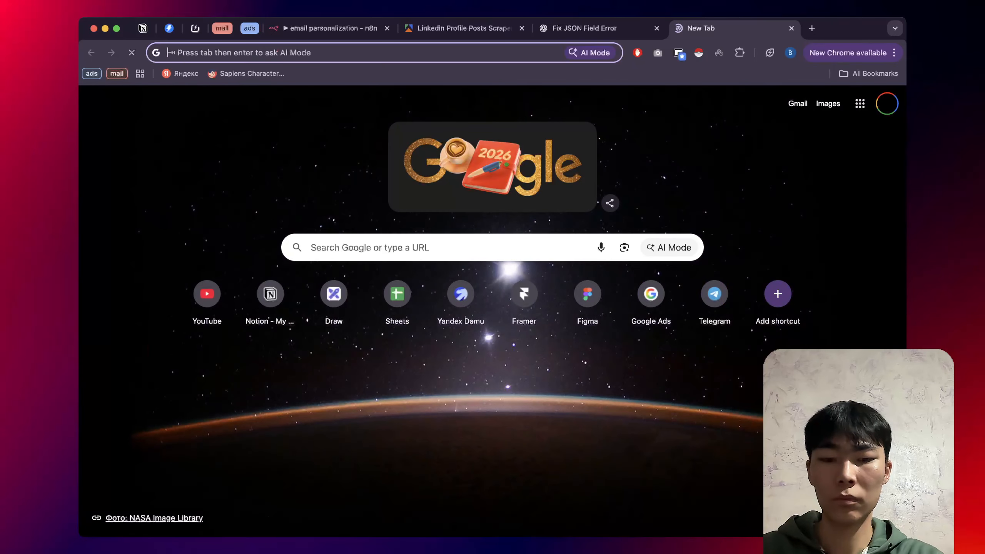
{"action": "type", "text": "tp"}
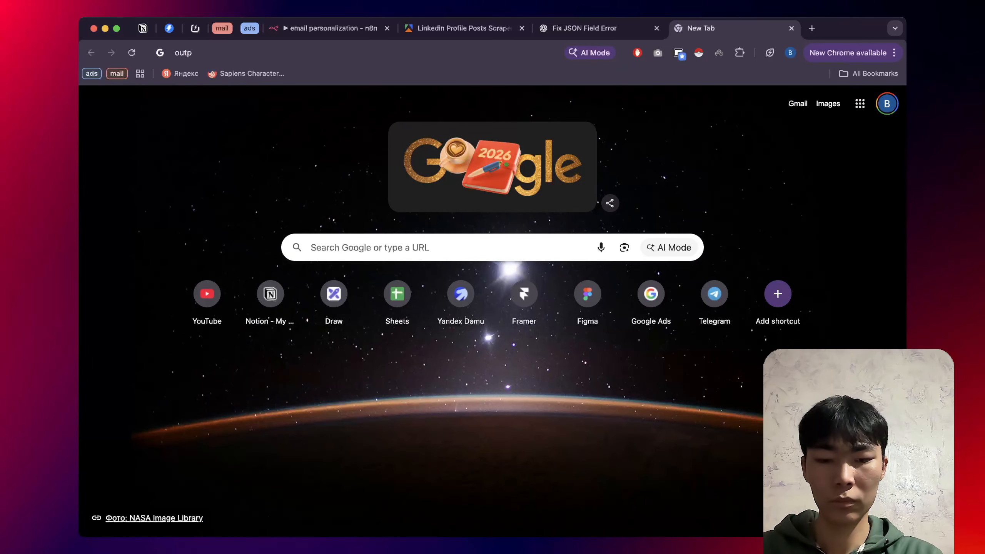
{"action": "type", "text": "ut phats"}
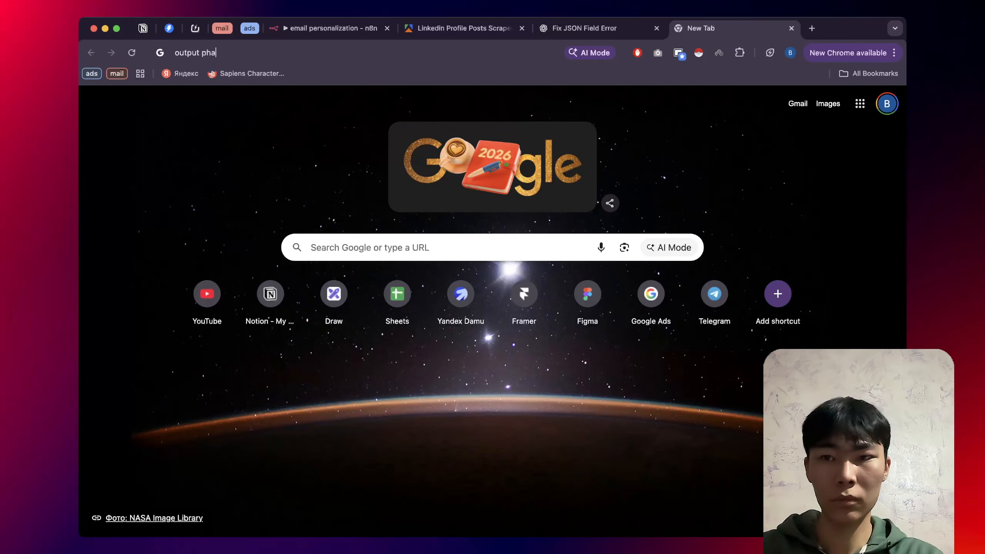
Search Google for 'output parser n8n' and highlight 'Output Parser' in the docs snippet.
{"action": "key", "text": "BackSpace"}
{"action": "key", "text": "BackSpace"}
{"action": "key", "text": "BackSpace"}
{"action": "key", "text": "BackSpace"}
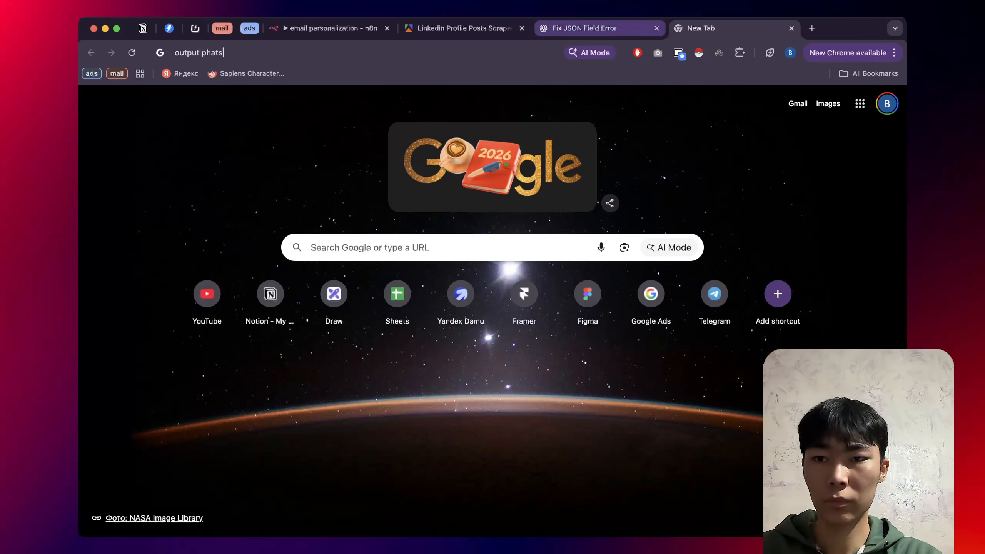
{"action": "type", "text": "ar"}
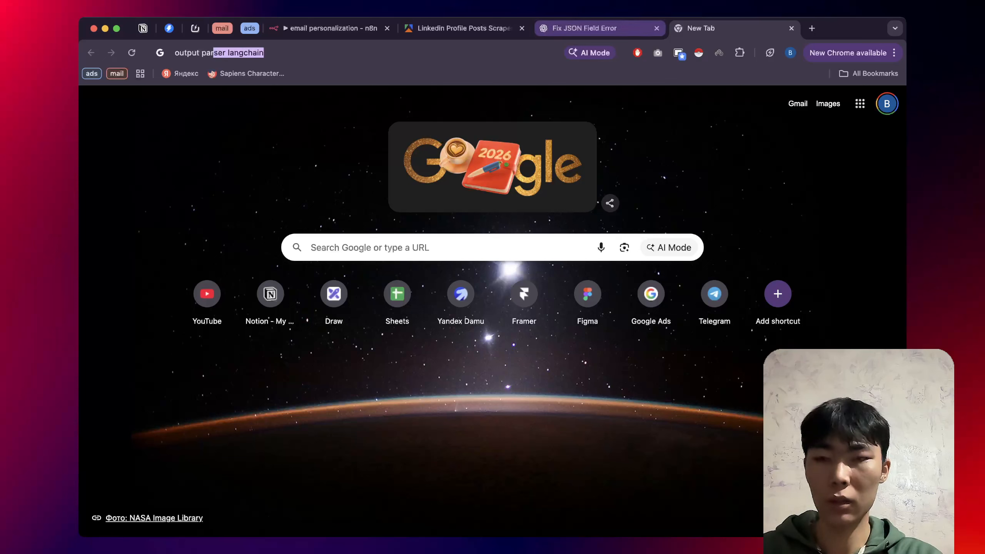
{"action": "type", "text": "ser "}
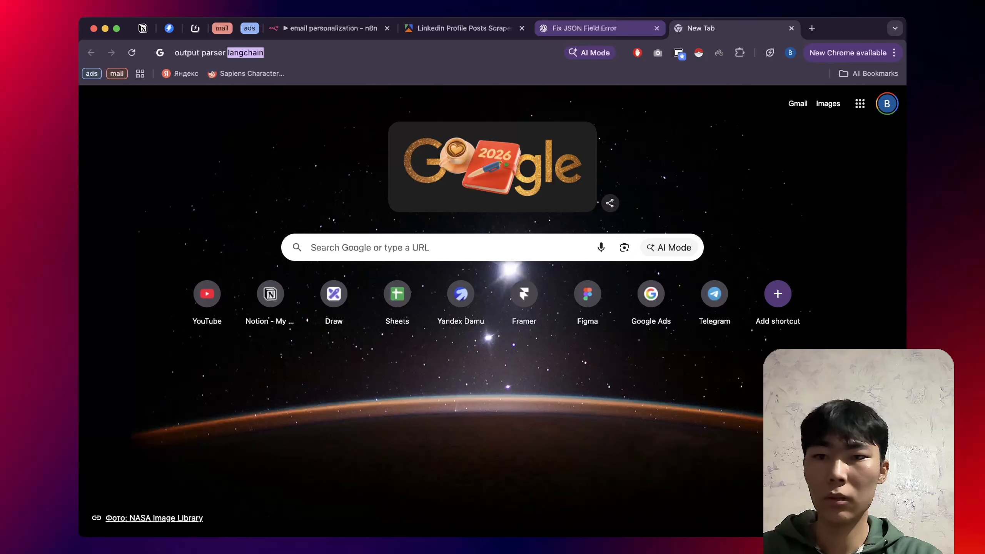
{"action": "type", "text": "n8n"}
{"action": "key", "text": "Return"}
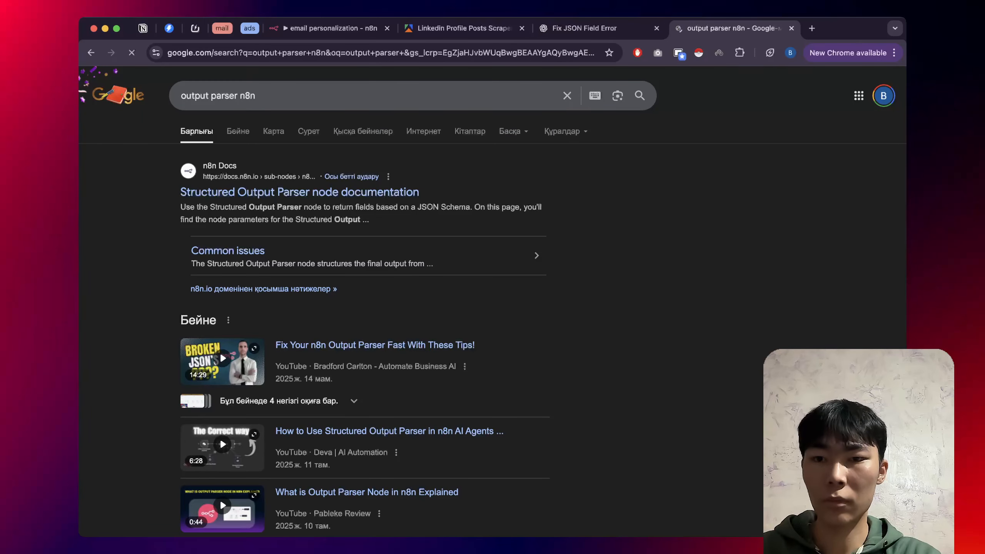
{"action": "double_click", "coordinate": [262, 207]}
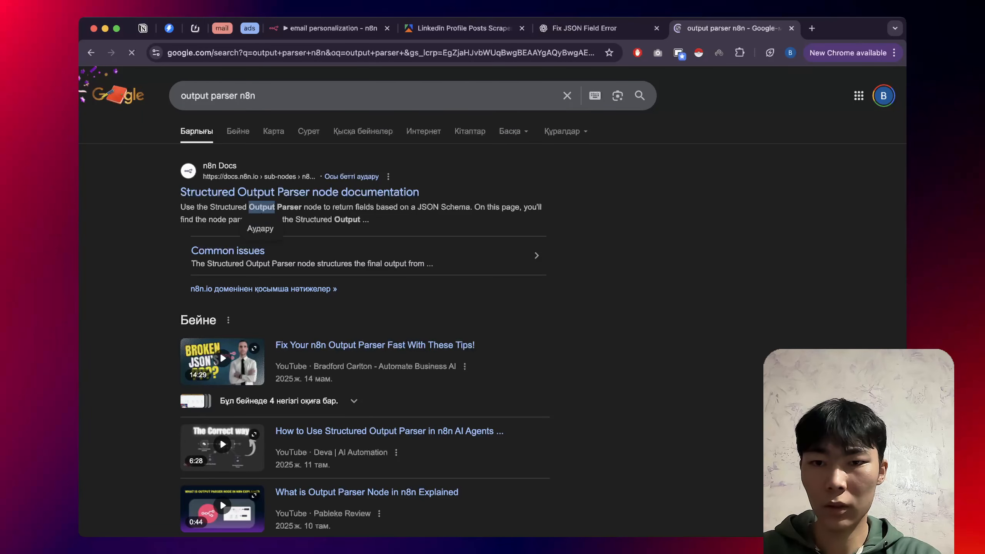
{"action": "left_click_drag", "start_coordinate": [262, 207], "coordinate": [294, 207]}
{"action": "key", "text": "super+c"}
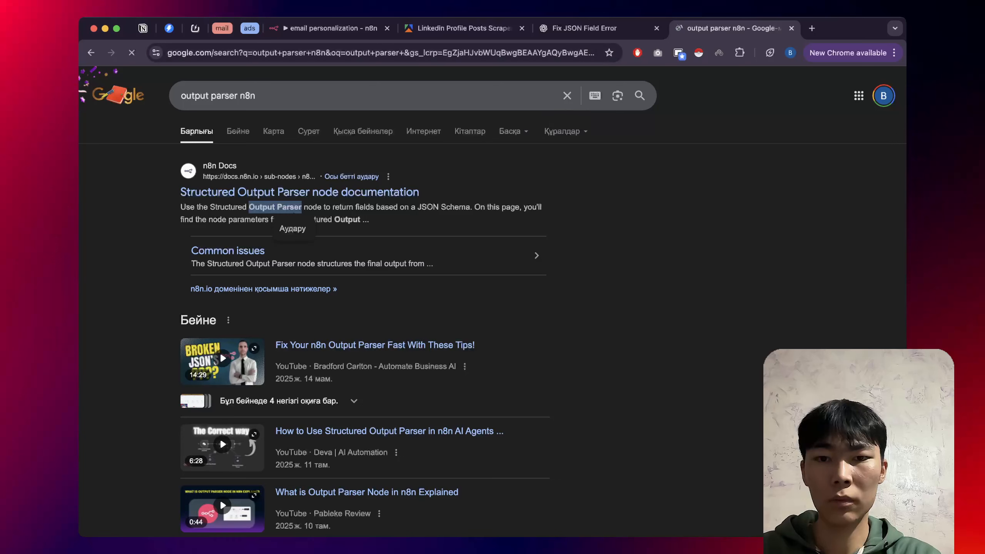
Return to the n8n workflow tab and paste 'Output Parser' into the Tools search.
{"action": "left_click", "coordinate": [585, 28]}
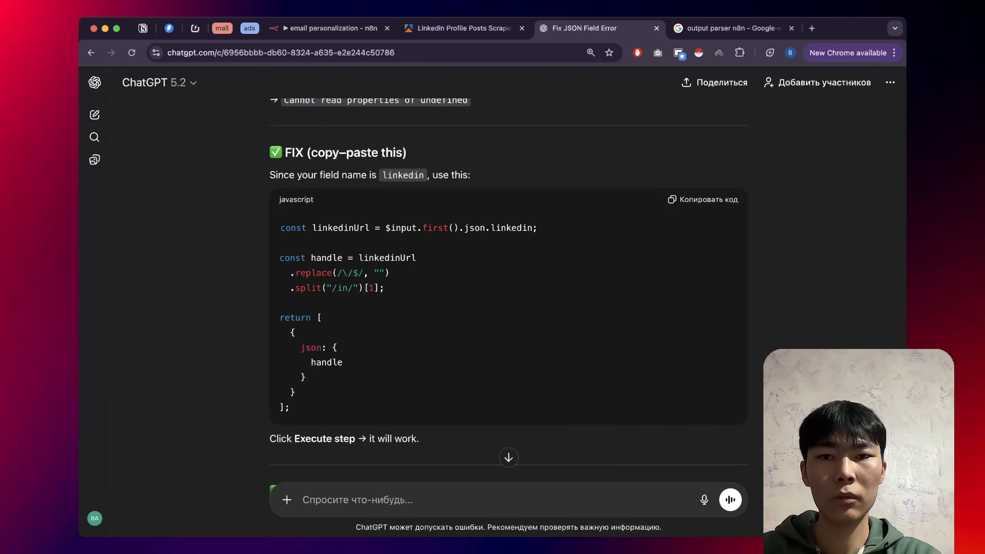
{"action": "left_click", "coordinate": [332, 29]}
{"action": "key", "text": "super+a"}
{"action": "key", "text": "super+v"}
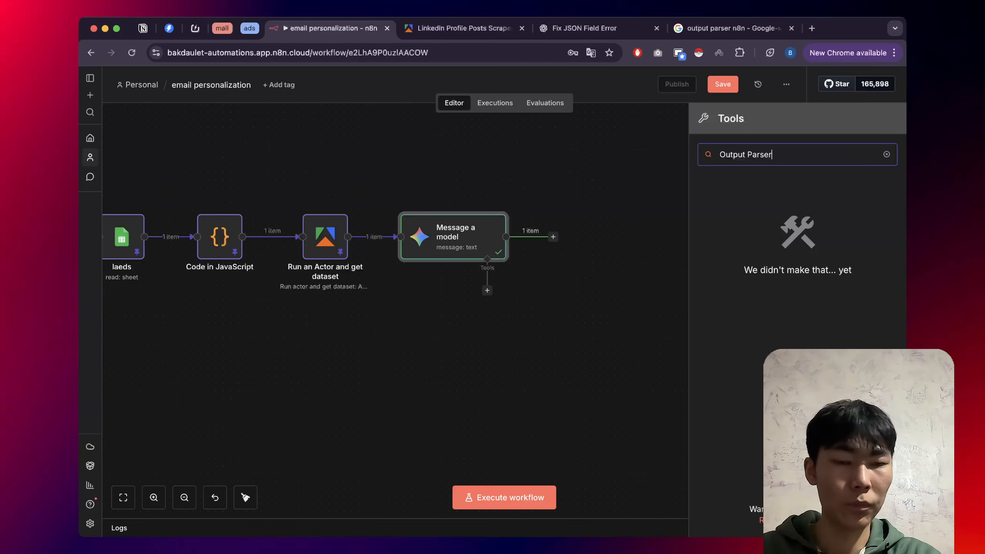
Clear the Tools search and switch off Output Content as JSON in Message a model.
{"action": "left_click", "coordinate": [887, 154]}
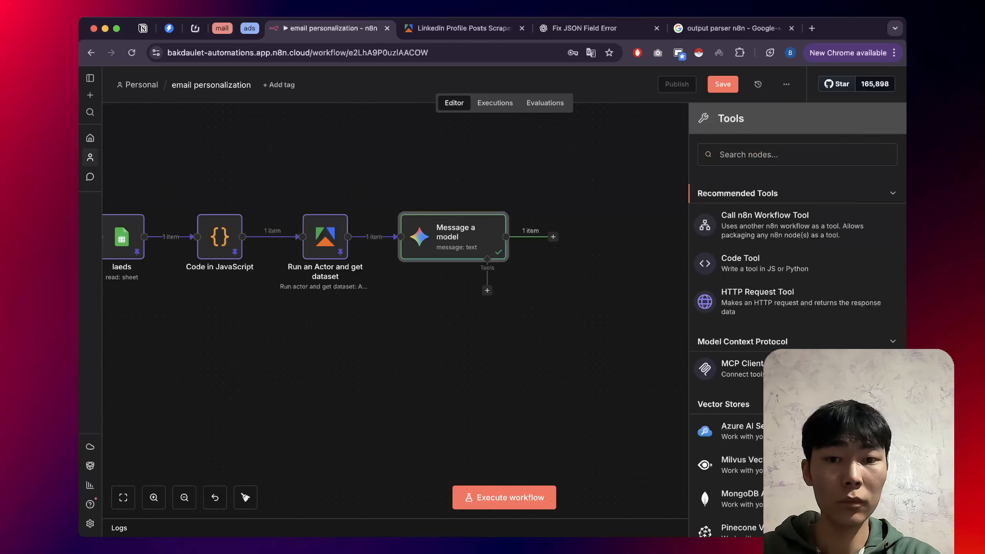
{"action": "double_click", "coordinate": [453, 237]}
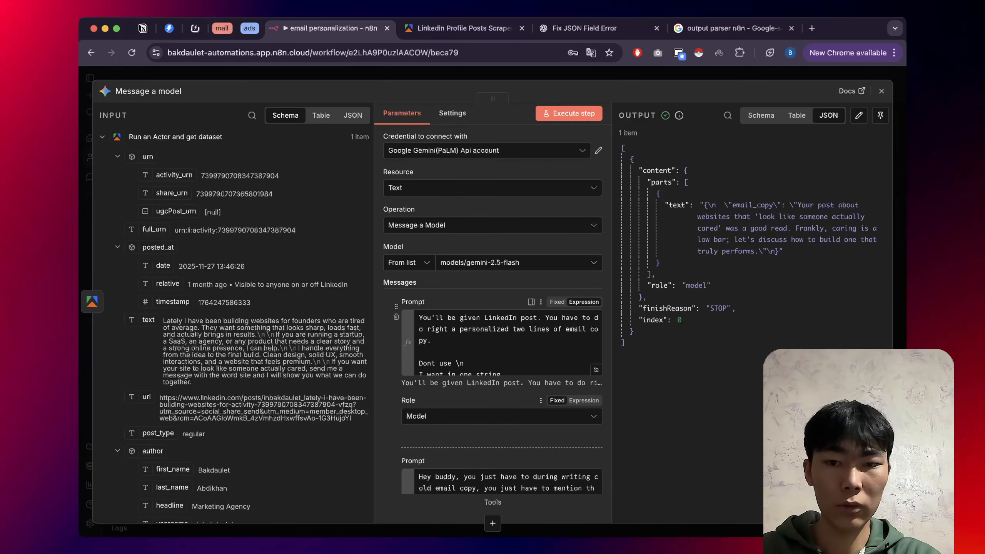
{"action": "scroll", "coordinate": [492, 311], "scroll_direction": "down", "scroll_amount": 7}
{"action": "scroll", "coordinate": [497, 403], "scroll_direction": "down", "scroll_amount": 1}
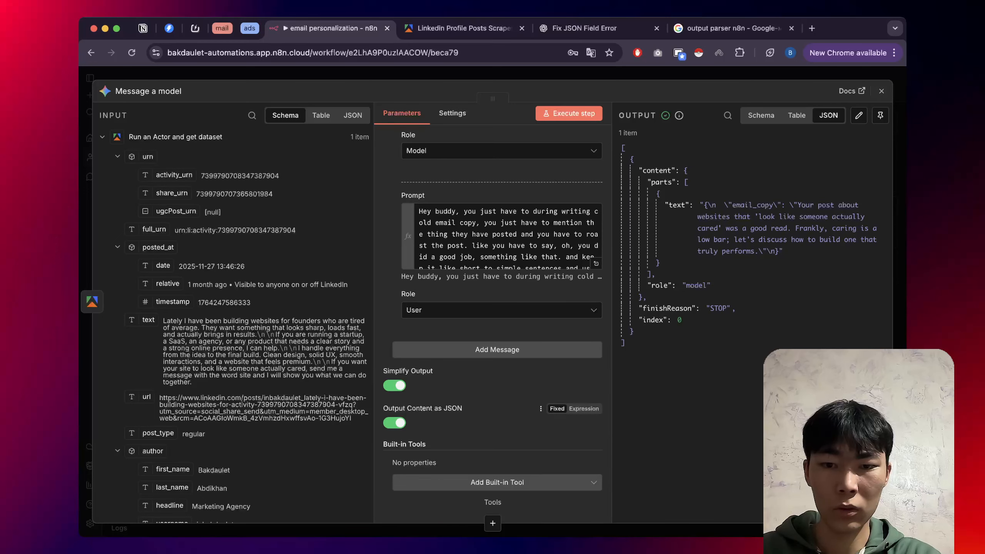
{"action": "left_click", "coordinate": [395, 423]}
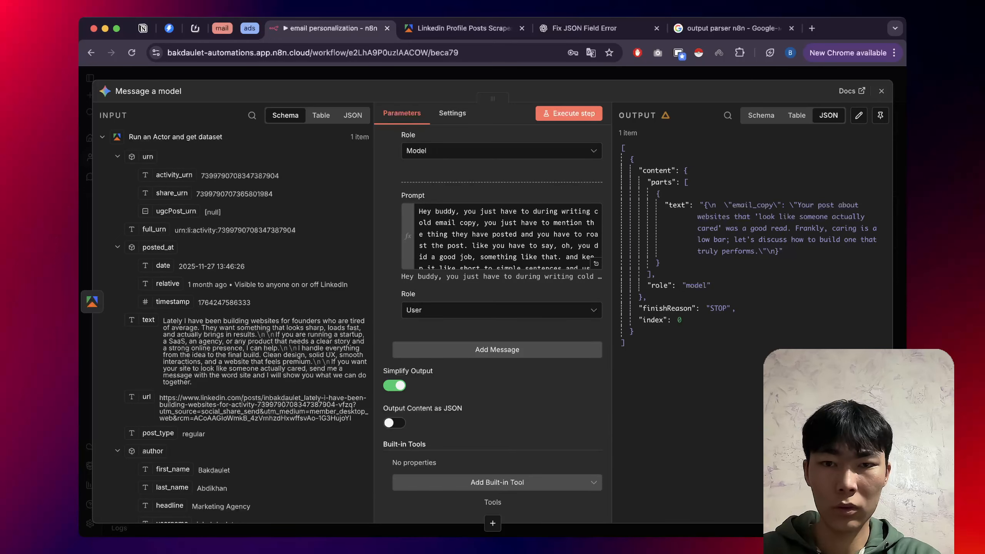
Close the node, save the workflow with Cmd+S, and execute the whole workflow again.
{"action": "key", "text": "Escape"}
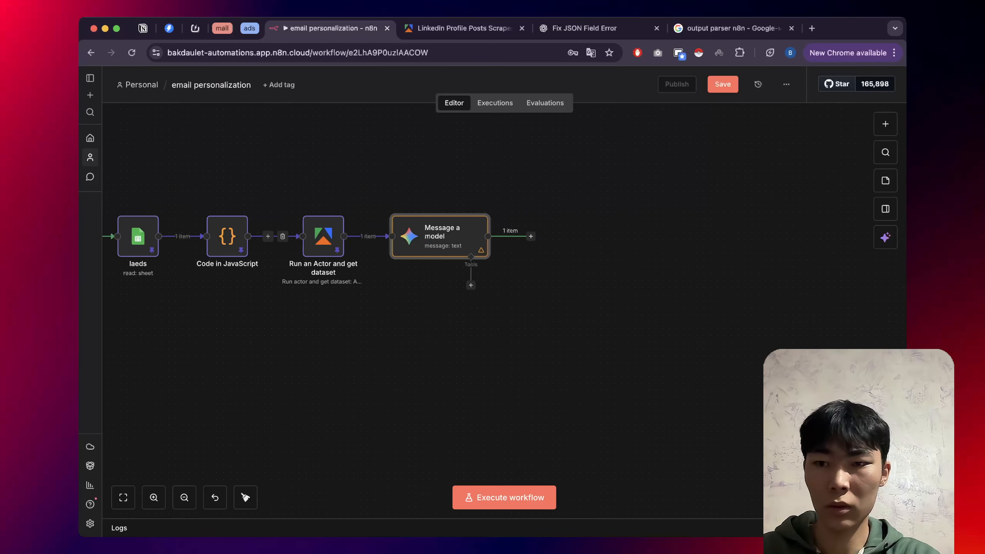
{"action": "key", "text": "super+s"}
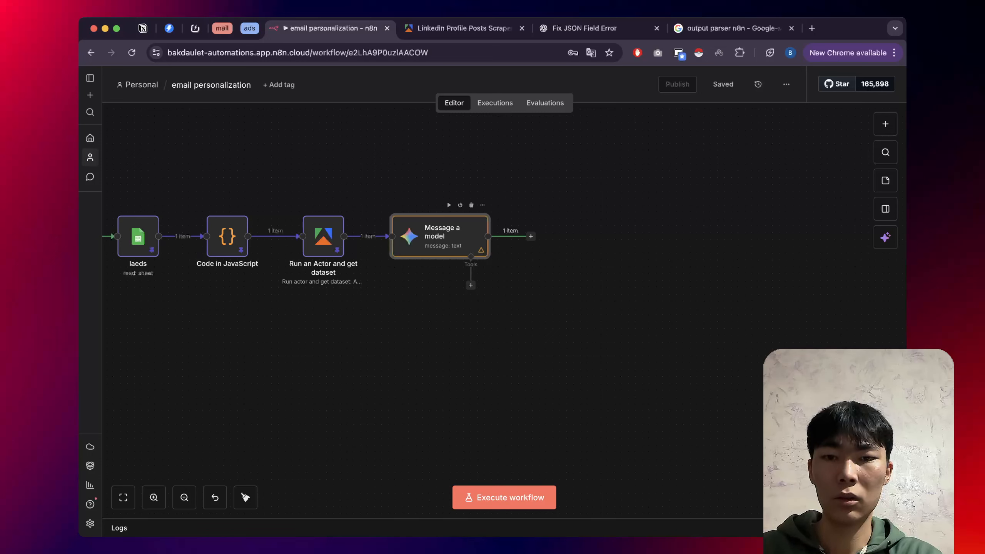
{"action": "scroll", "coordinate": [446, 237], "scroll_direction": "down", "scroll_amount": 1}
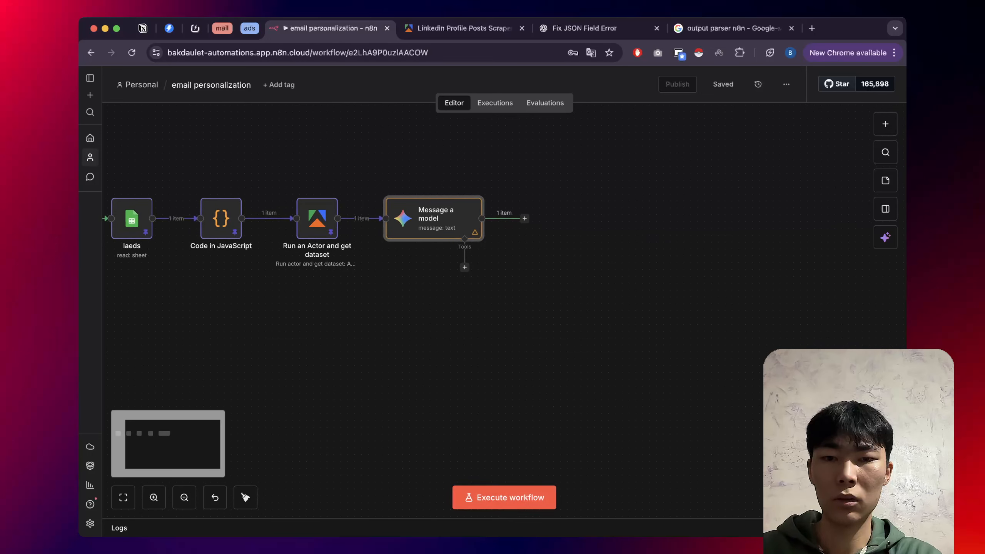
{"action": "left_click", "coordinate": [504, 498]}
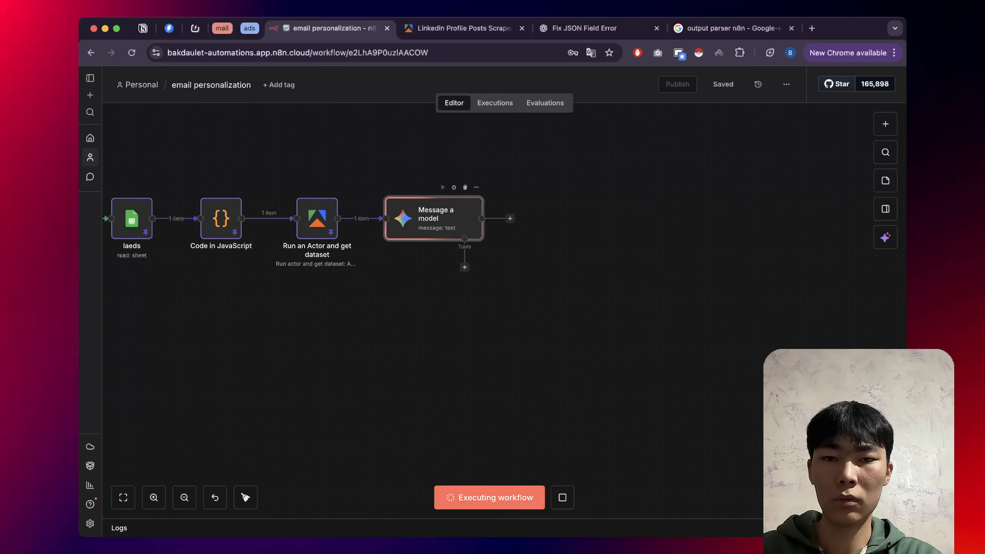
{"action": "scroll", "coordinate": [411, 190], "scroll_direction": "up", "scroll_amount": 3}
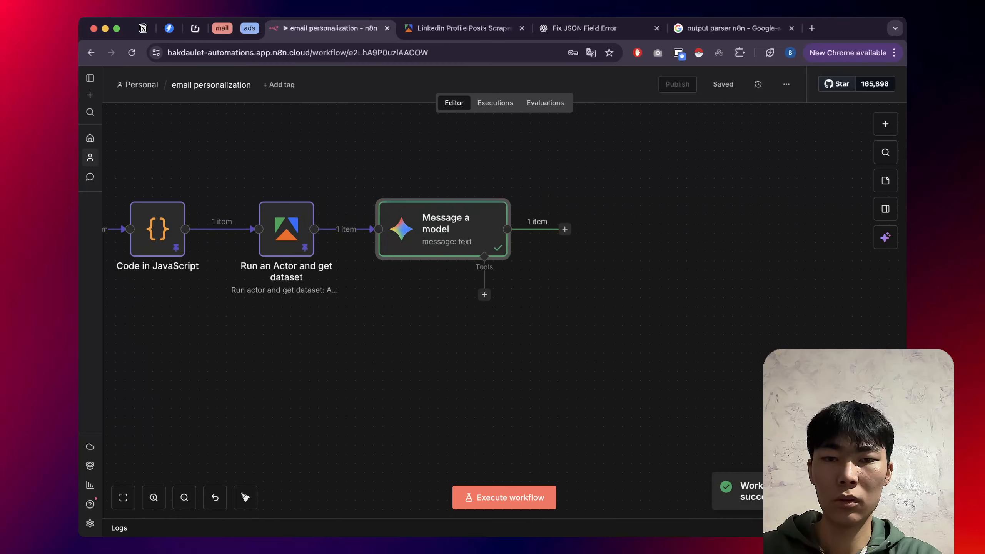
Review Message a model's plain-text email hook output and expand its second Prompt in the full editor.
{"action": "scroll", "coordinate": [411, 191], "scroll_direction": "up", "scroll_amount": 1}
{"action": "double_click", "coordinate": [443, 231]}
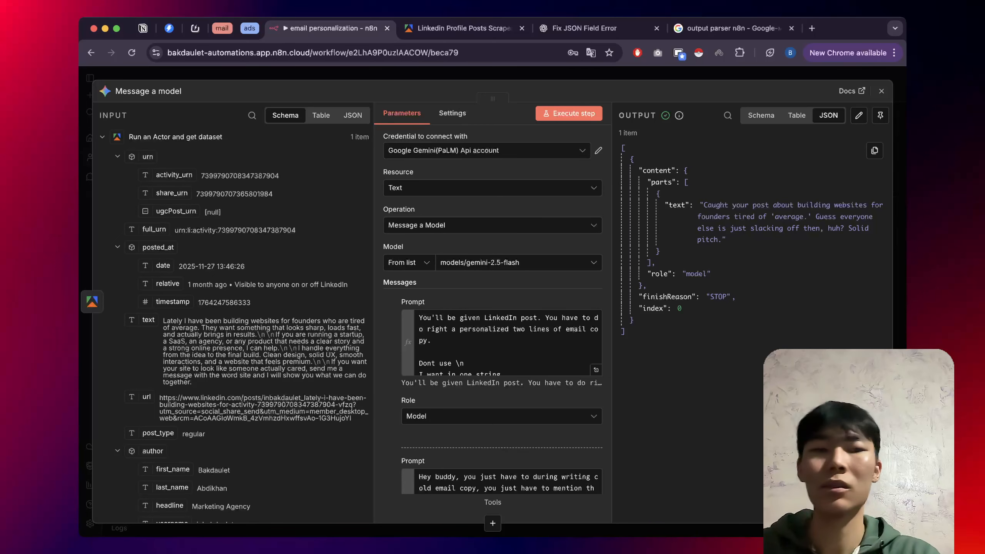
{"action": "scroll", "coordinate": [501, 341], "scroll_direction": "down", "scroll_amount": 3}
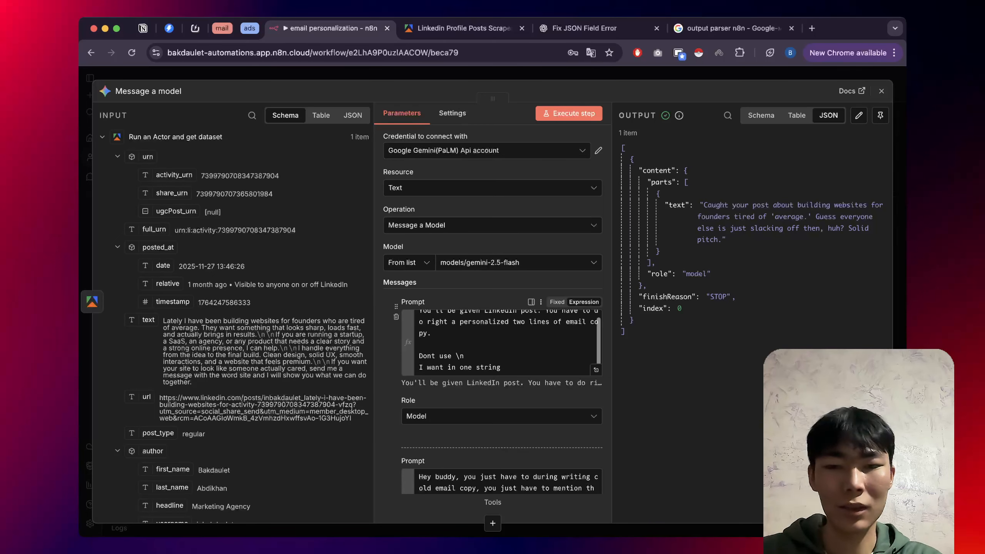
{"action": "scroll", "coordinate": [500, 310], "scroll_direction": "down", "scroll_amount": 5}
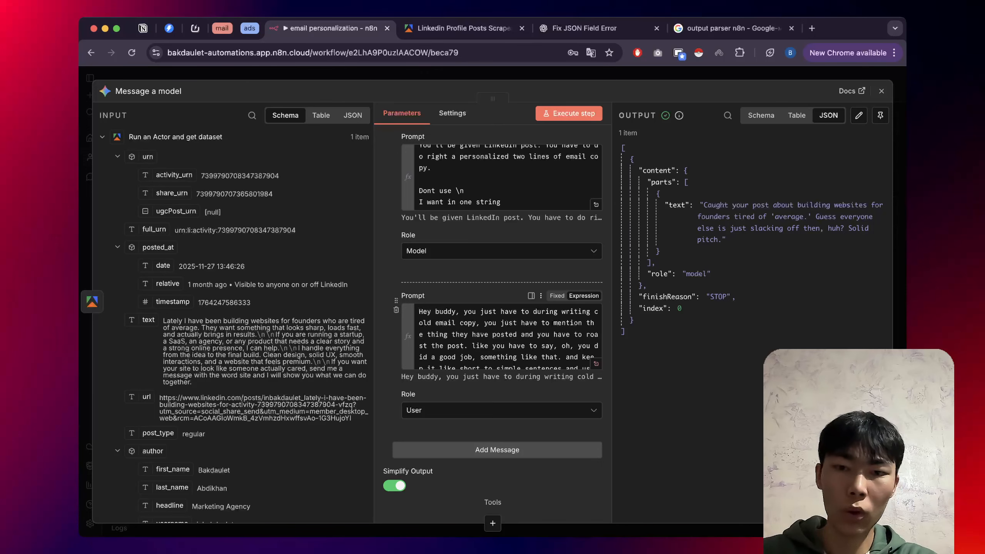
{"action": "left_click", "coordinate": [596, 364]}
Paste a no-questions, no-CTA hook rule above the icebreakers line and close the prompt editor.
{"action": "left_click", "coordinate": [419, 193]}
{"action": "key", "text": "Return"}
{"action": "key", "text": "Return"}
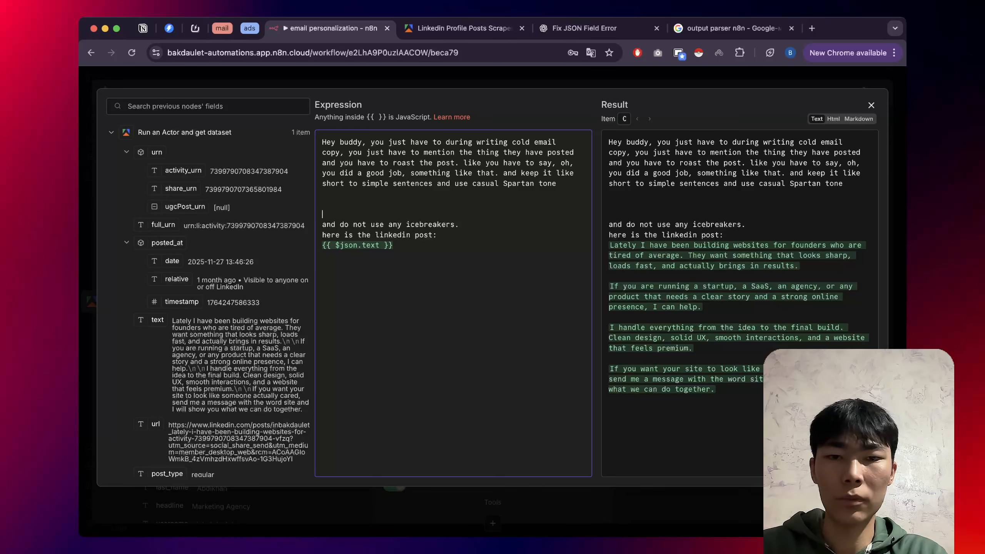
{"action": "type", "text": "So don't ask any question, that will be your hook because after that I will write my own script. so use it like a hook and don't ask for questions or don't do any CTA okay"}
{"action": "key", "text": "Return"}
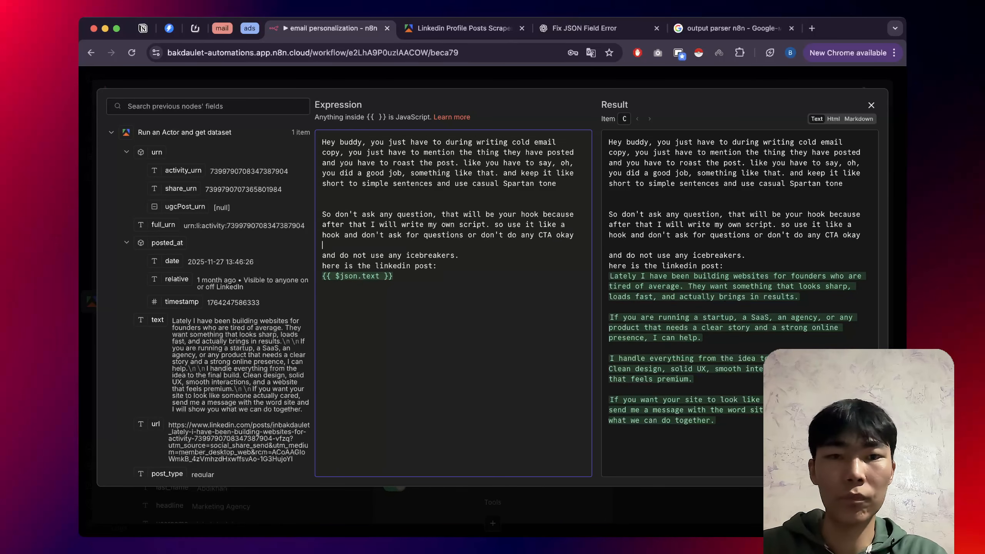
{"action": "left_click", "coordinate": [524, 78]}
{"action": "key", "text": "Escape"}
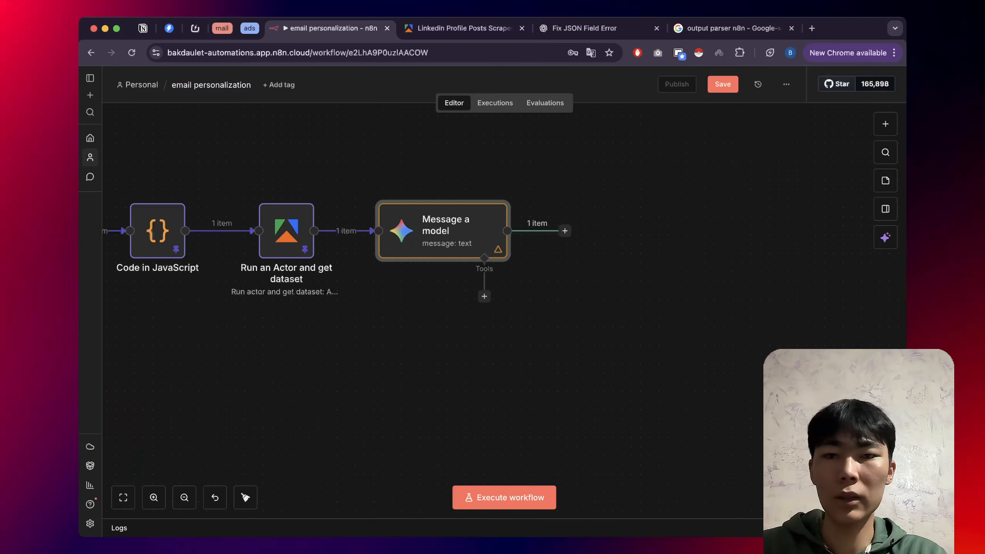
Rerun the whole workflow with Cmd+Enter.
{"action": "scroll", "coordinate": [259, 282], "scroll_direction": "down", "scroll_amount": 5}
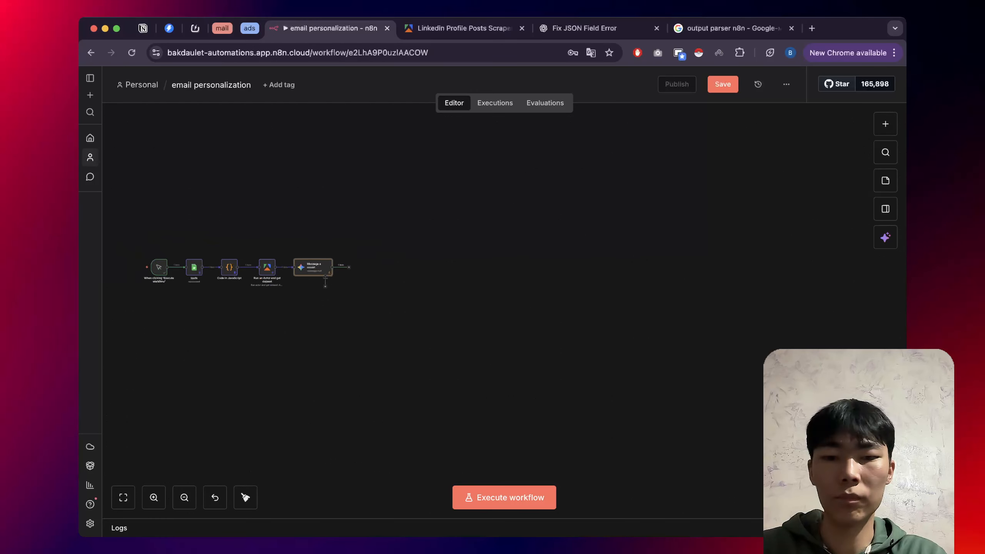
{"action": "key", "text": "super+Return"}
{"action": "scroll", "coordinate": [227, 232], "scroll_direction": "up", "scroll_amount": 5}
{"action": "scroll", "coordinate": [226, 233], "scroll_direction": "down", "scroll_amount": 1}
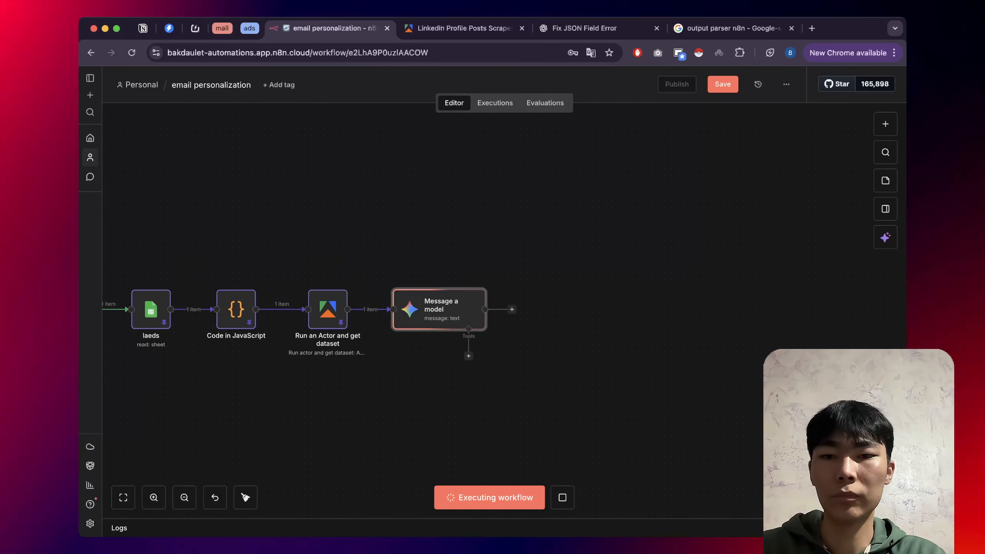
{"action": "scroll", "coordinate": [310, 310], "scroll_direction": "down", "scroll_amount": 1}
{"action": "left_click", "coordinate": [516, 285]}
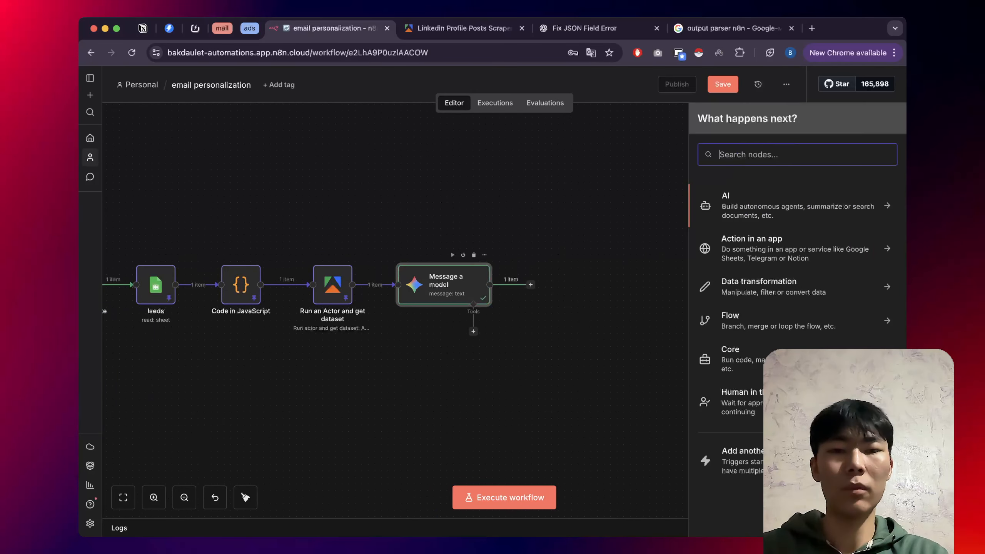
Open Message a model to read the new question-free hook and scroll to the second Prompt.
{"action": "double_click", "coordinate": [444, 285]}
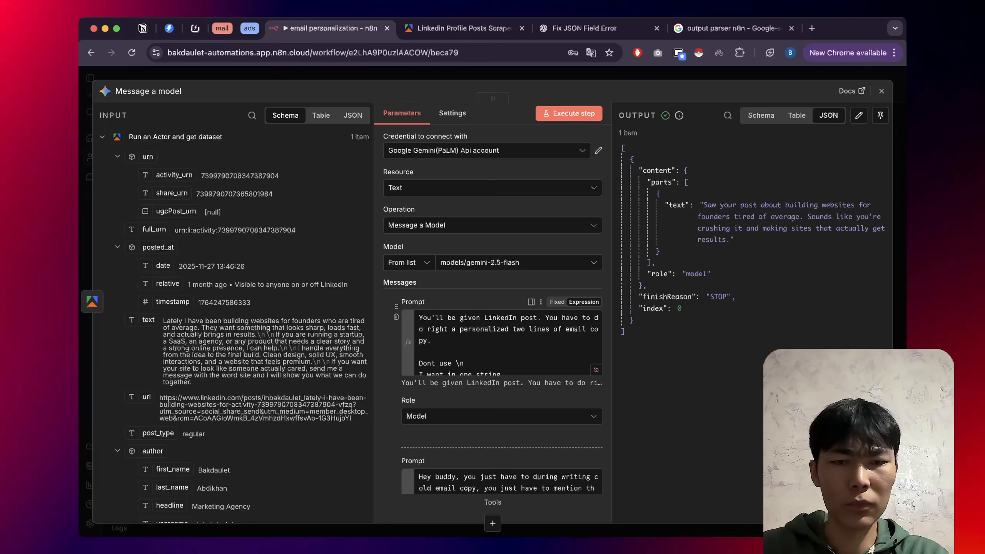
{"action": "scroll", "coordinate": [508, 341], "scroll_direction": "down", "scroll_amount": 1}
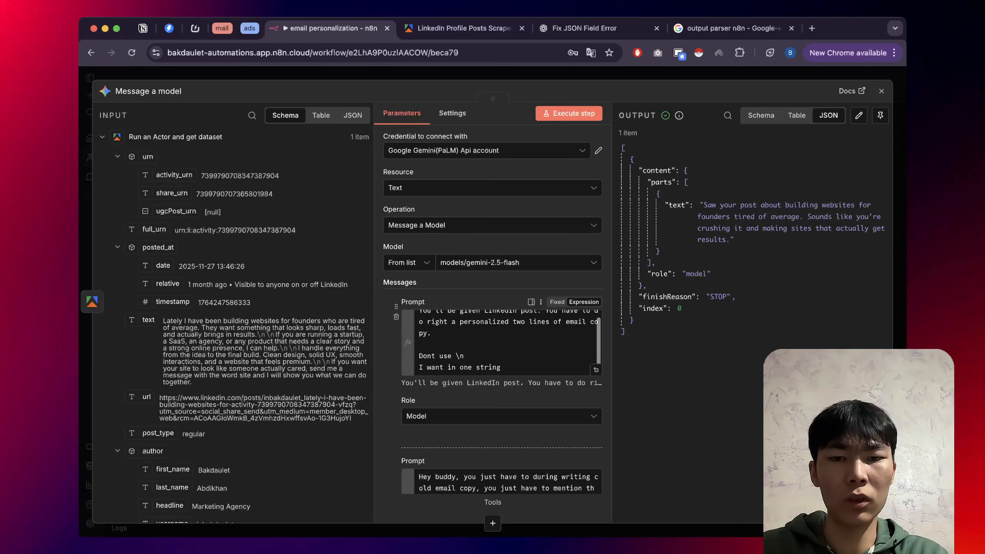
{"action": "scroll", "coordinate": [500, 342], "scroll_direction": "down", "scroll_amount": 5}
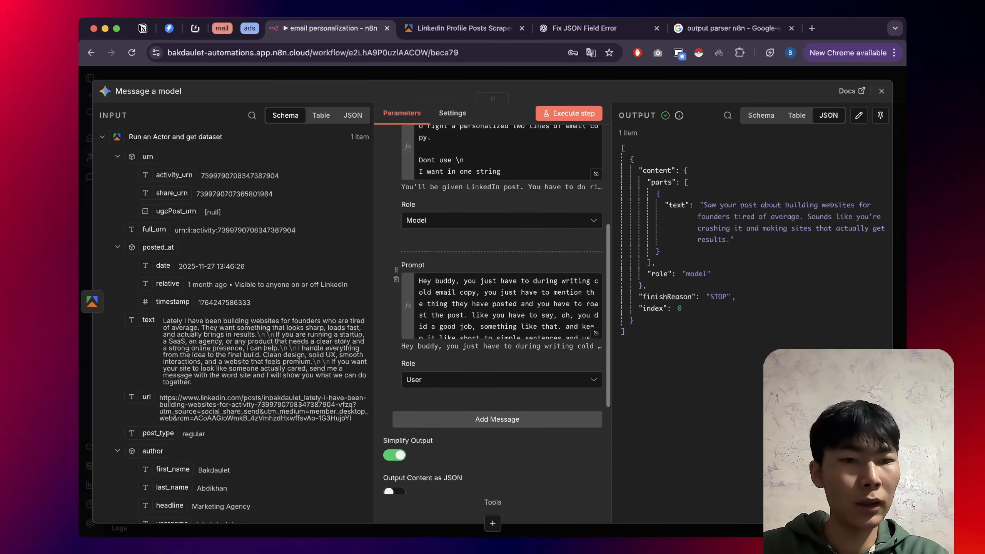
{"action": "scroll", "coordinate": [501, 311], "scroll_direction": "down", "scroll_amount": 1}
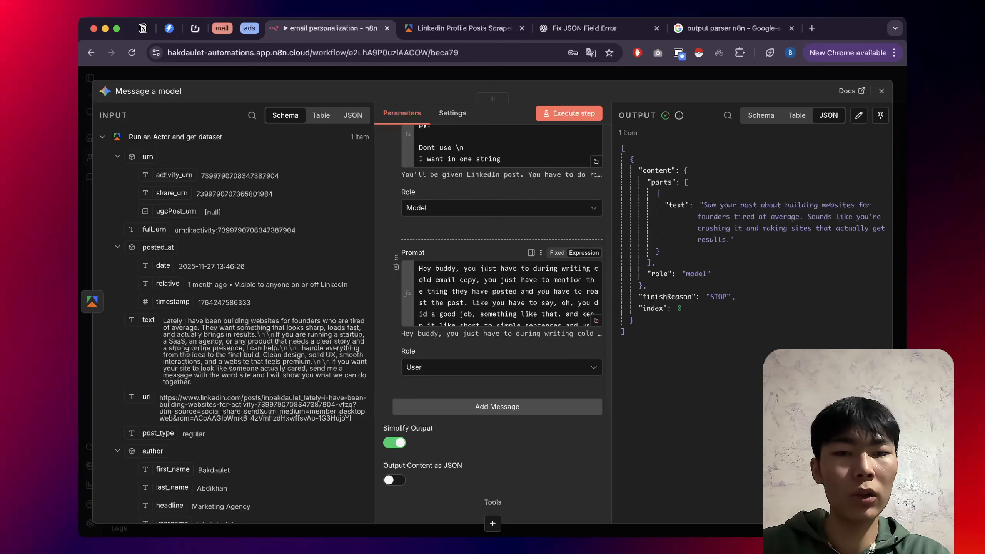
Edit the Gemini prompt example to read 'posted on LinkedIn this .... .' and put 'Just mention LinkedIn.' on its own line.
{"action": "left_click", "coordinate": [596, 320]}
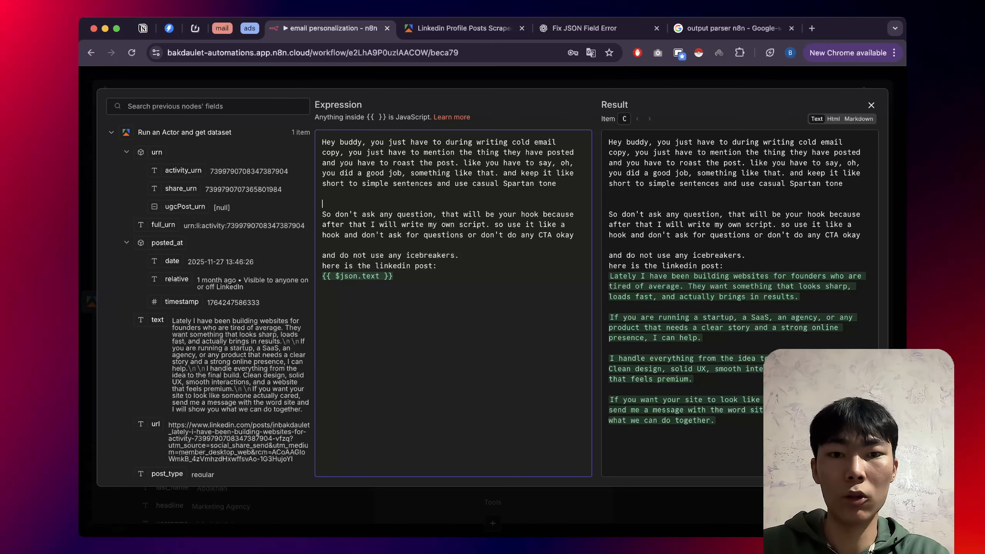
{"action": "key", "text": "Return"}
{"action": "key", "text": "Return"}
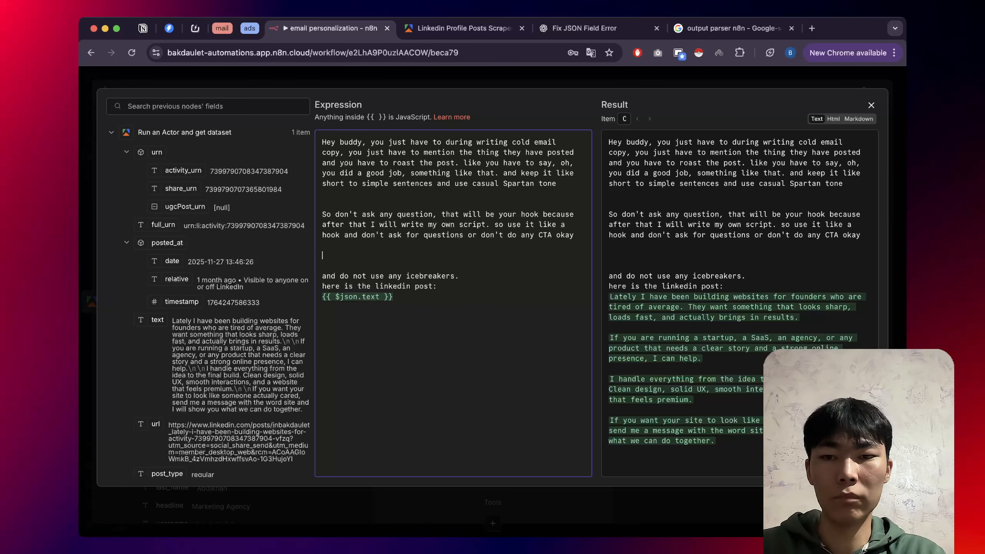
{"action": "type", "text": "While you write a copy, say like, hey, buddy. I just saw that you posted on LinkedIn. Just mention LinkedIn."}
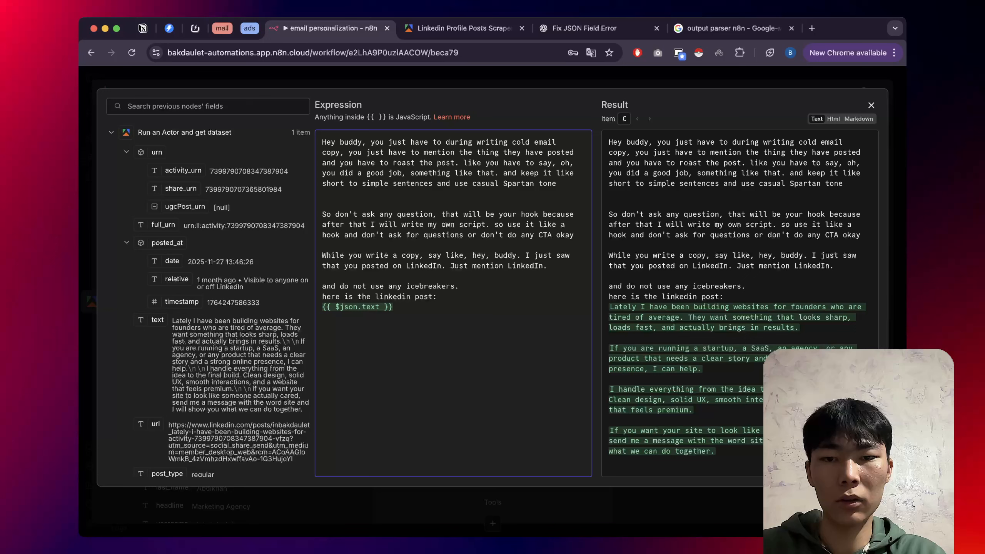
{"action": "type", "text": "this "}
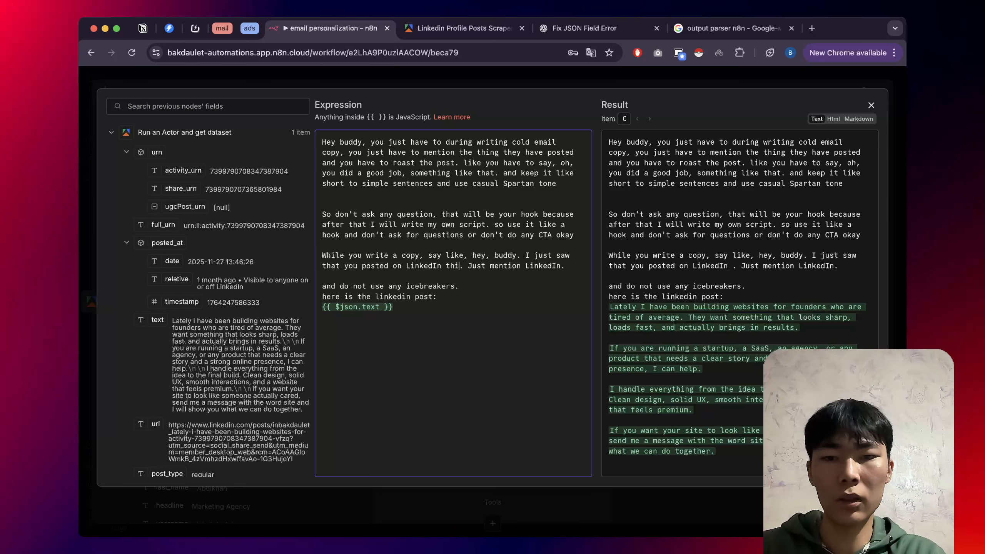
{"action": "type", "text": ">>>"}
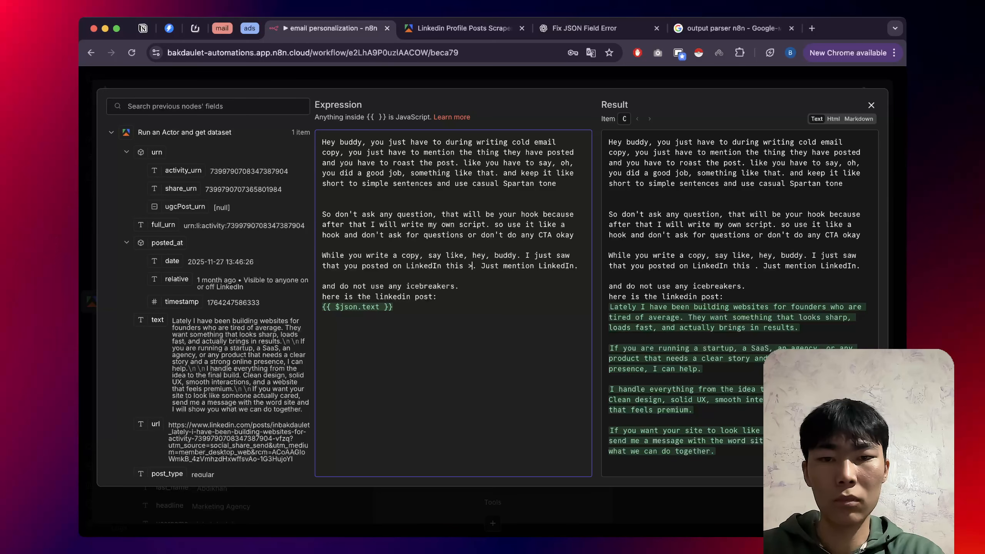
{"action": "key", "text": "BackSpace"}
{"action": "key", "text": "BackSpace"}
{"action": "key", "text": "BackSpace"}
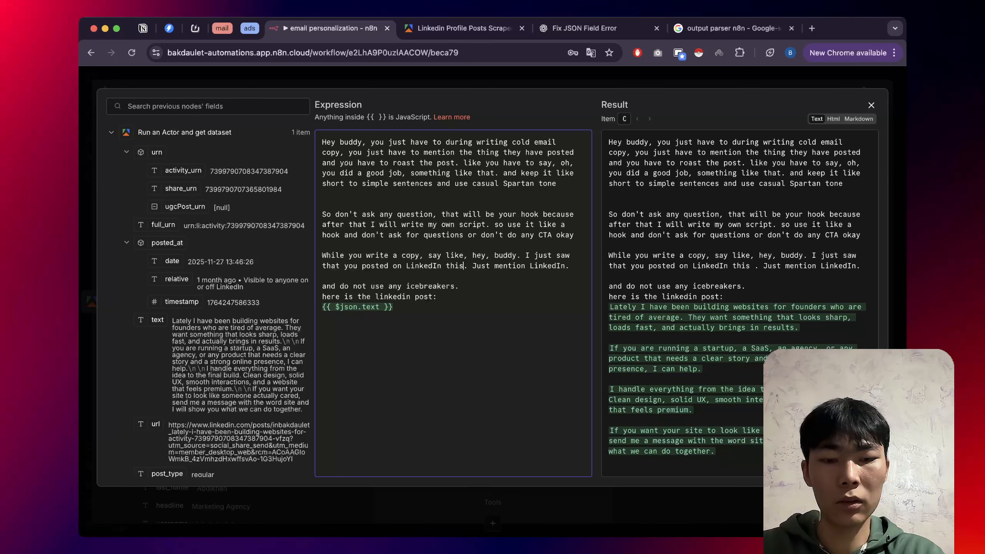
{"action": "type", "text": "...."}
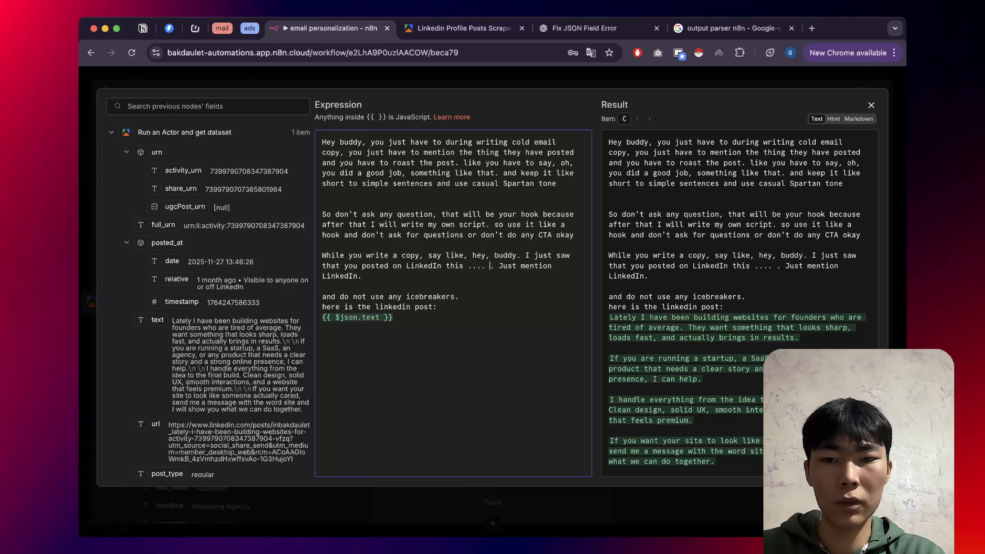
{"action": "left_click", "coordinate": [503, 266]}
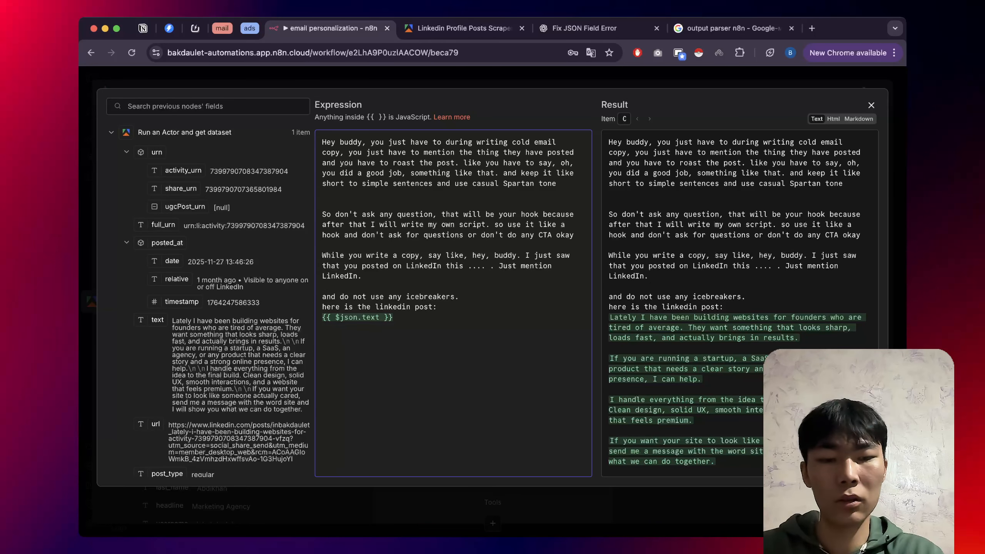
{"action": "key", "text": "Return"}
{"action": "key", "text": "Escape"}
{"action": "key", "text": "Escape"}
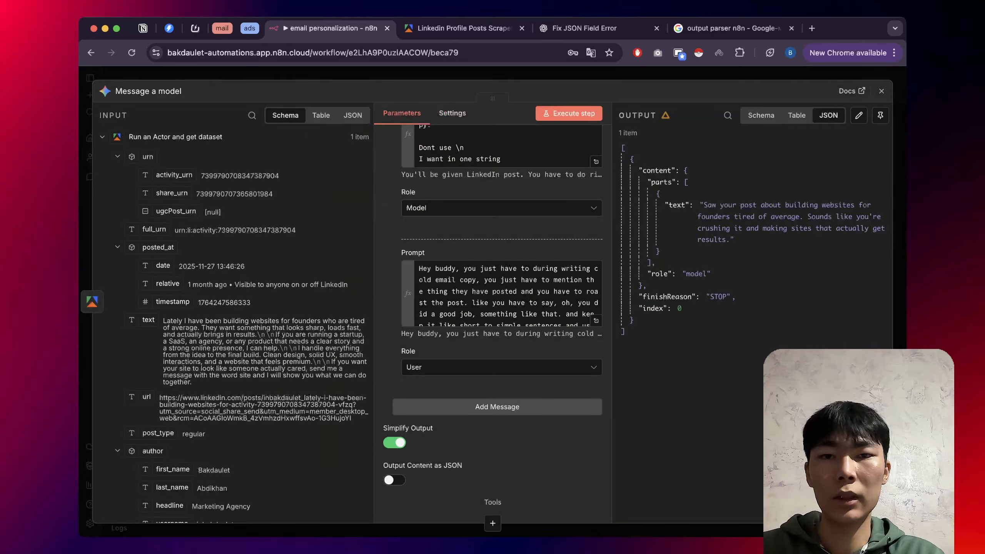
Run the workflow and add a Google Sheets 'Append or update row in sheet' node after Message a model.
{"action": "left_click", "coordinate": [505, 498]}
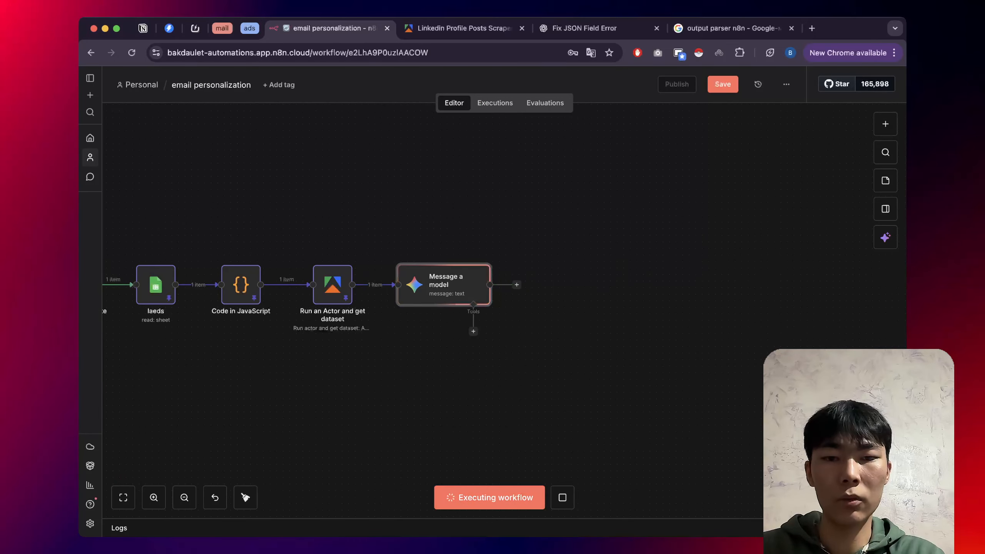
{"action": "left_click", "coordinate": [516, 285]}
{"action": "type", "text": "sh"}
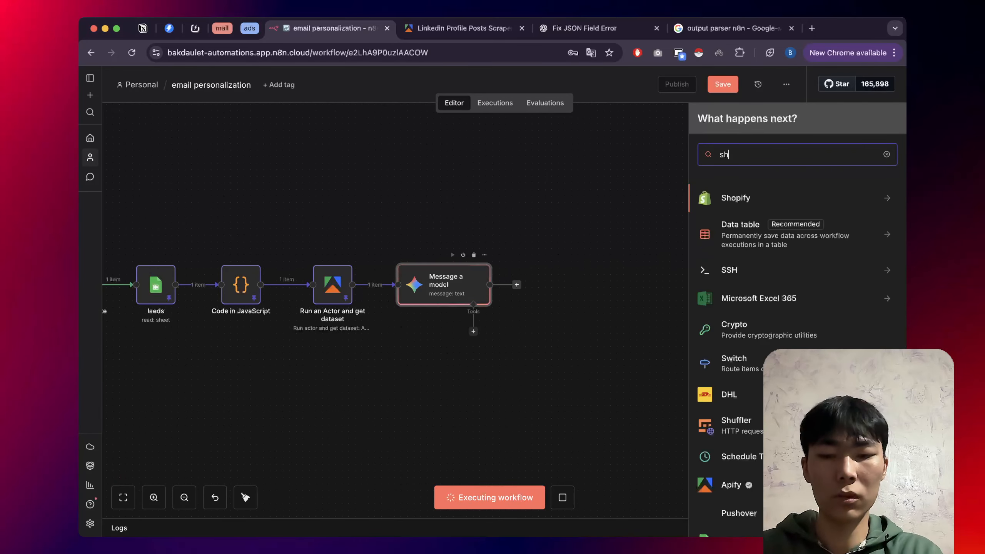
{"action": "type", "text": "eets"}
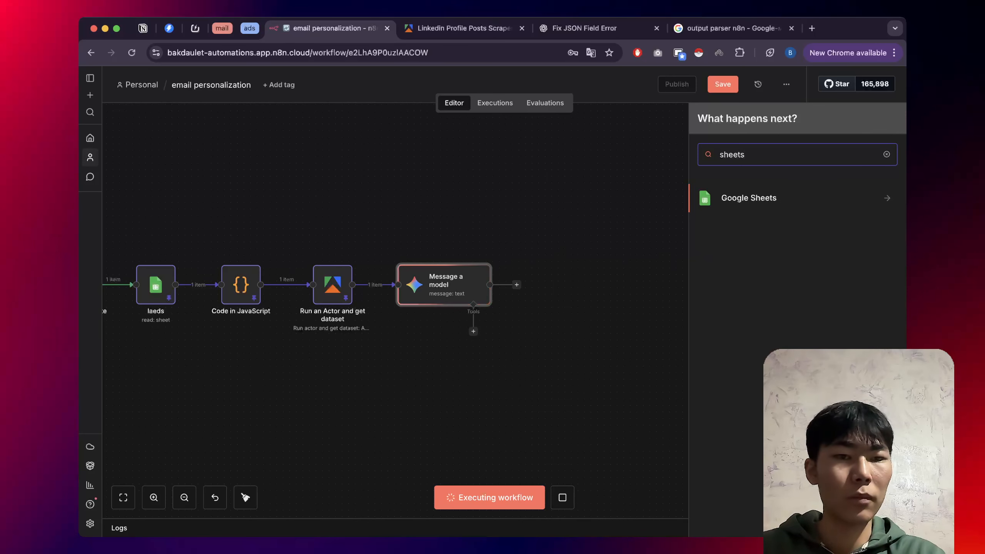
{"action": "key", "text": "Return"}
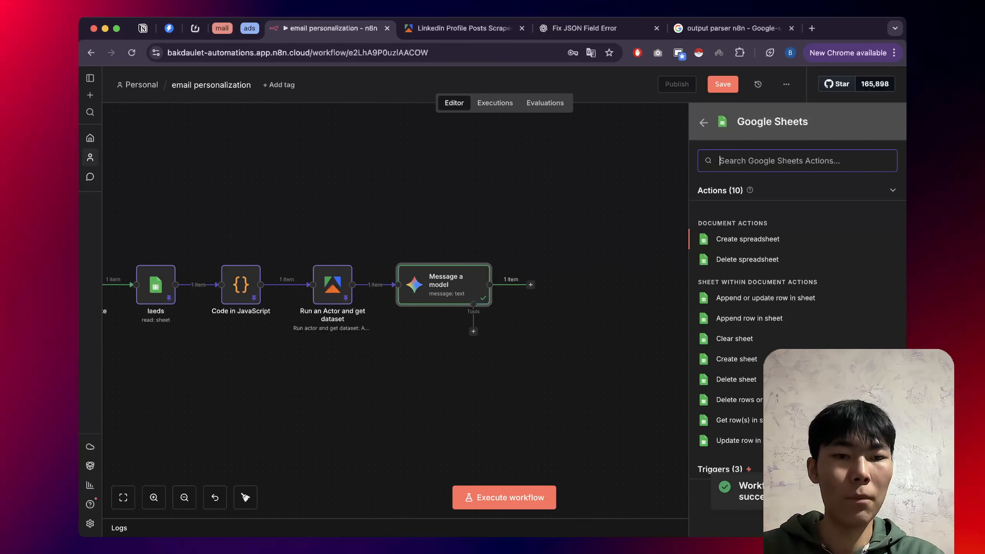
{"action": "left_click", "coordinate": [766, 298]}
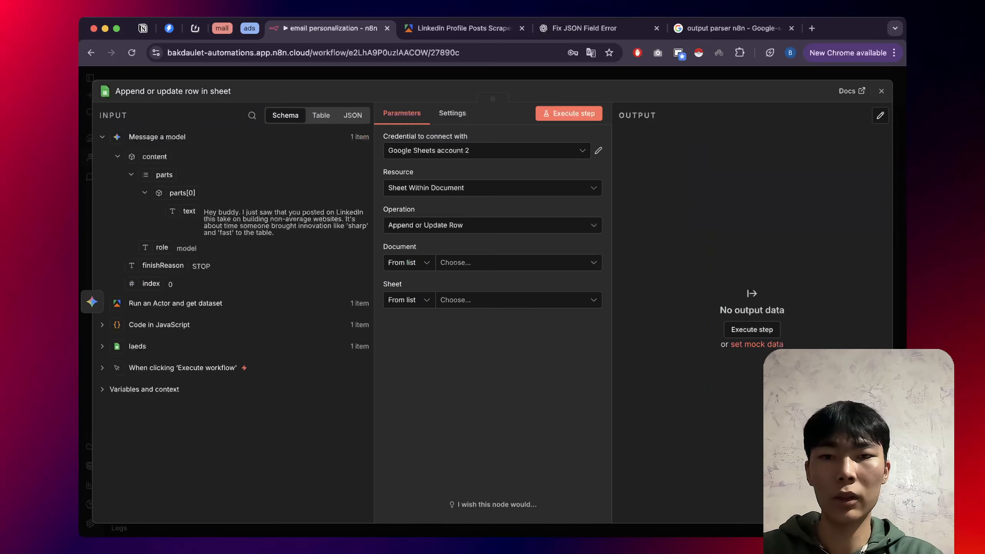
{"action": "left_click", "coordinate": [92, 302]}
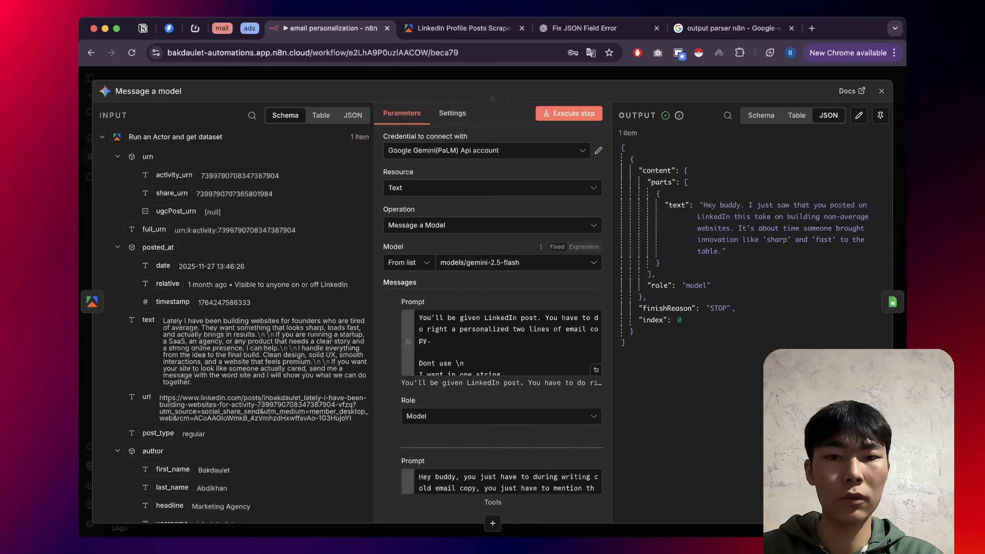
Delete 'hey, buddy' from the example sentence in the Gemini user prompt.
{"action": "scroll", "coordinate": [493, 310], "scroll_direction": "down", "scroll_amount": 2}
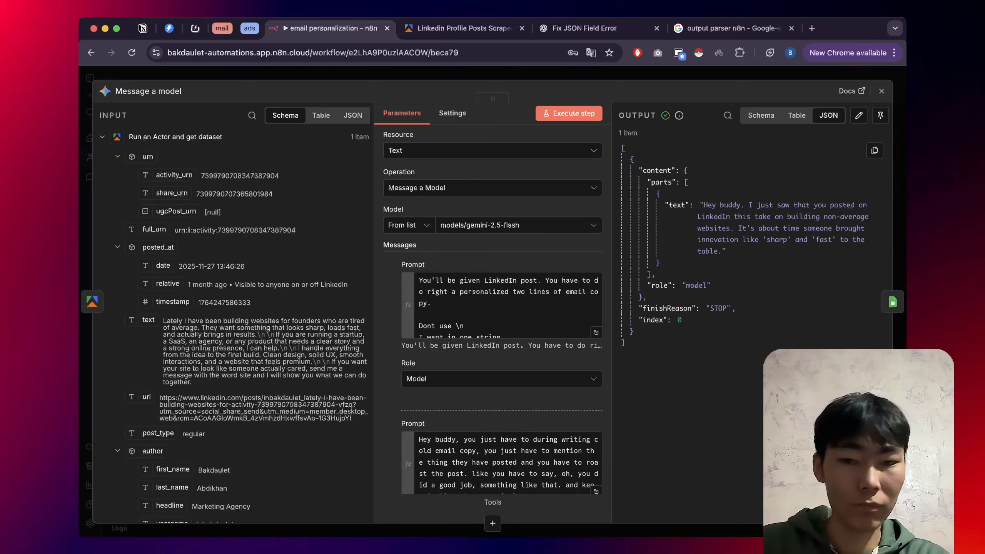
{"action": "scroll", "coordinate": [501, 337], "scroll_direction": "down", "scroll_amount": 4}
{"action": "left_click", "coordinate": [596, 367]}
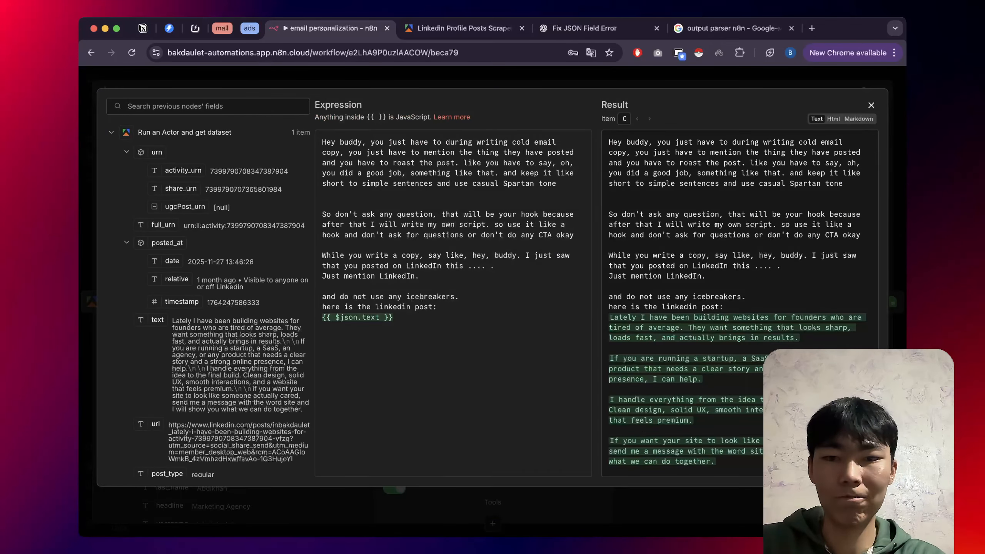
{"action": "left_click_drag", "start_coordinate": [473, 256], "coordinate": [512, 256]}
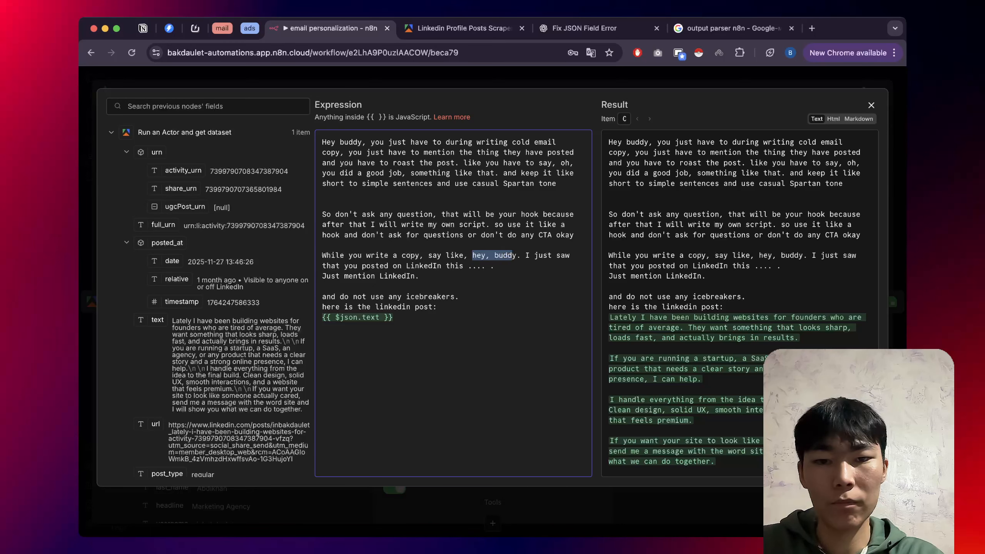
{"action": "key", "text": "BackSpace"}
{"action": "key", "text": "BackSpace"}
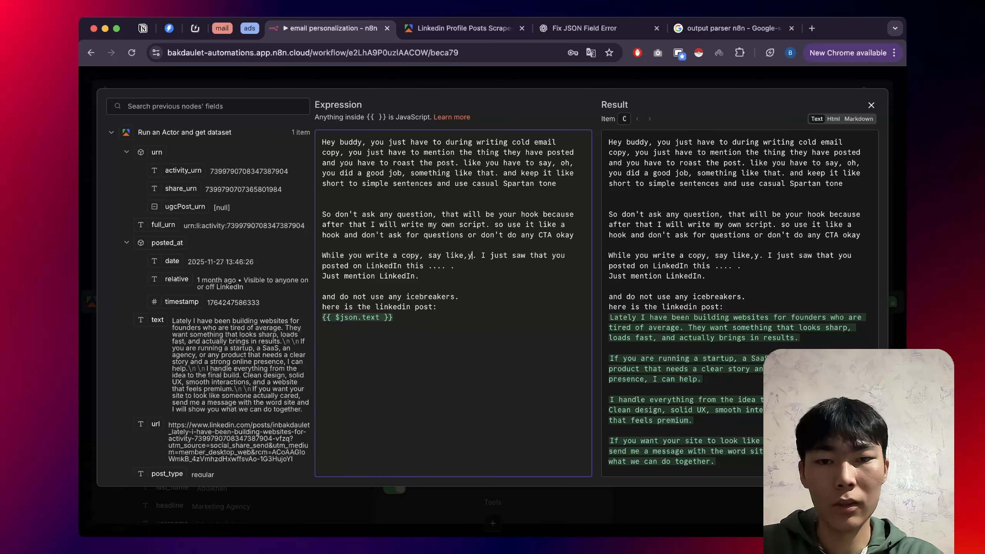
{"action": "key", "text": "BackSpace"}
{"action": "key", "text": "BackSpace"}
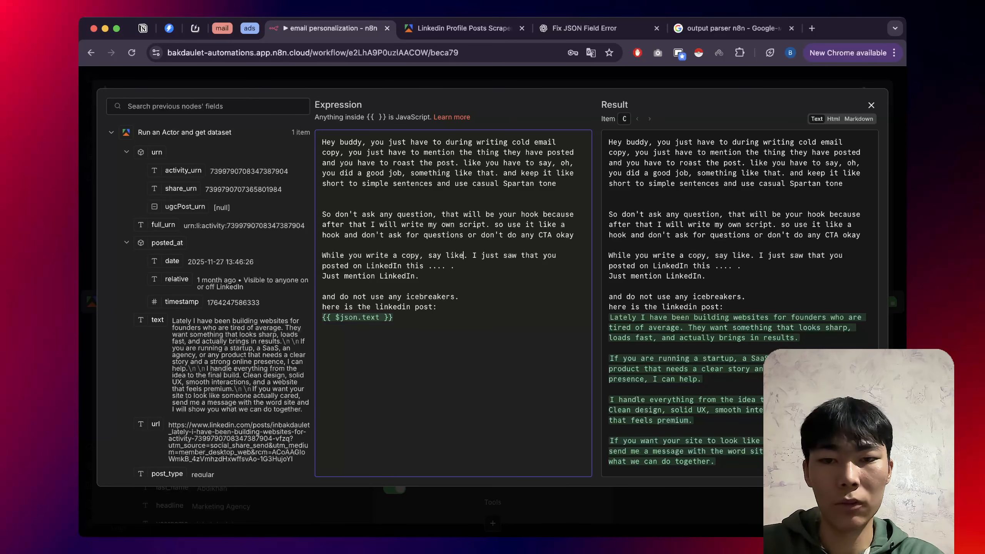
Add a new 'Dont greet' instruction line below 'Just mention LinkedIn' and return to the canvas.
{"action": "key", "text": "Return"}
{"action": "key", "text": "Return"}
{"action": "type", "text": "Donr"}
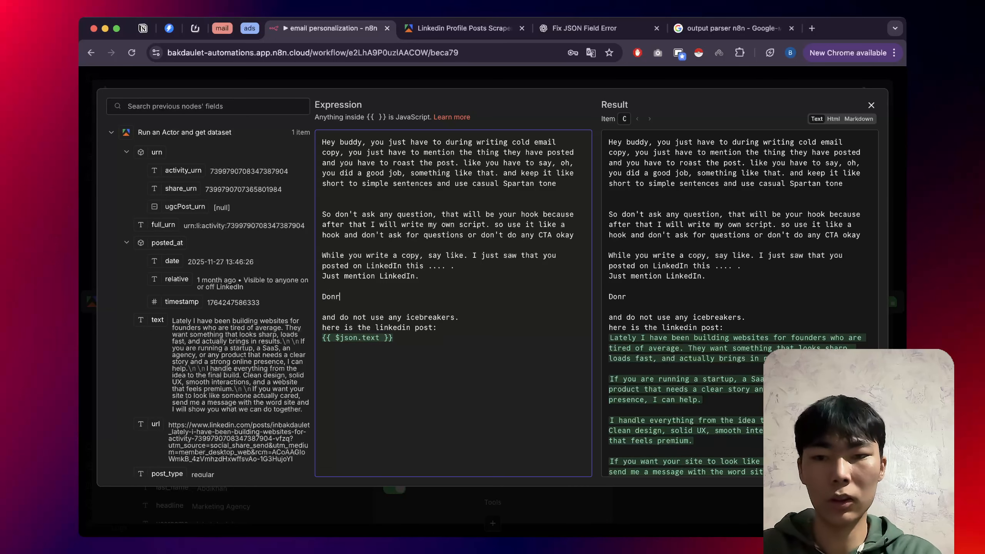
{"action": "key", "text": "BackSpace"}
{"action": "type", "text": "t g"}
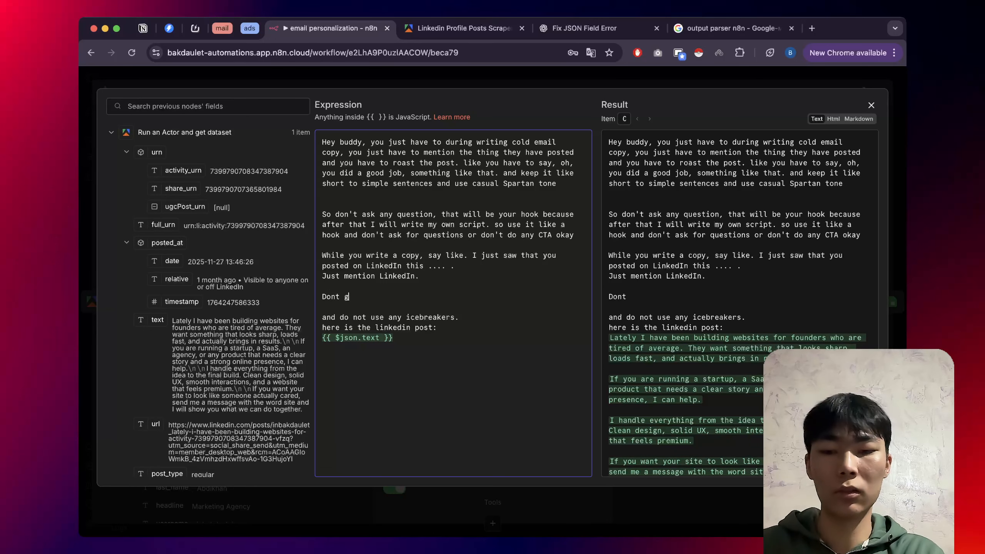
{"action": "type", "text": "reet"}
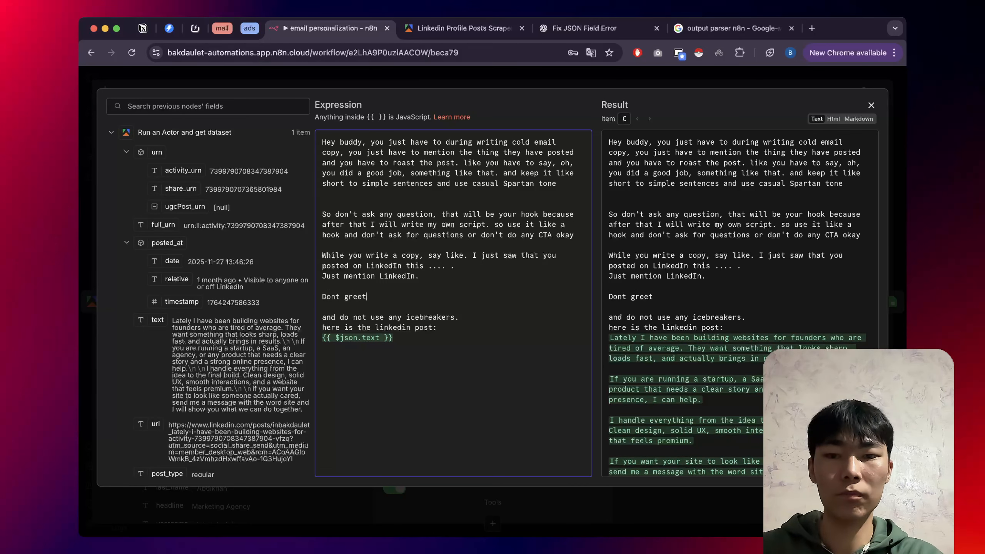
{"action": "key", "text": "Escape"}
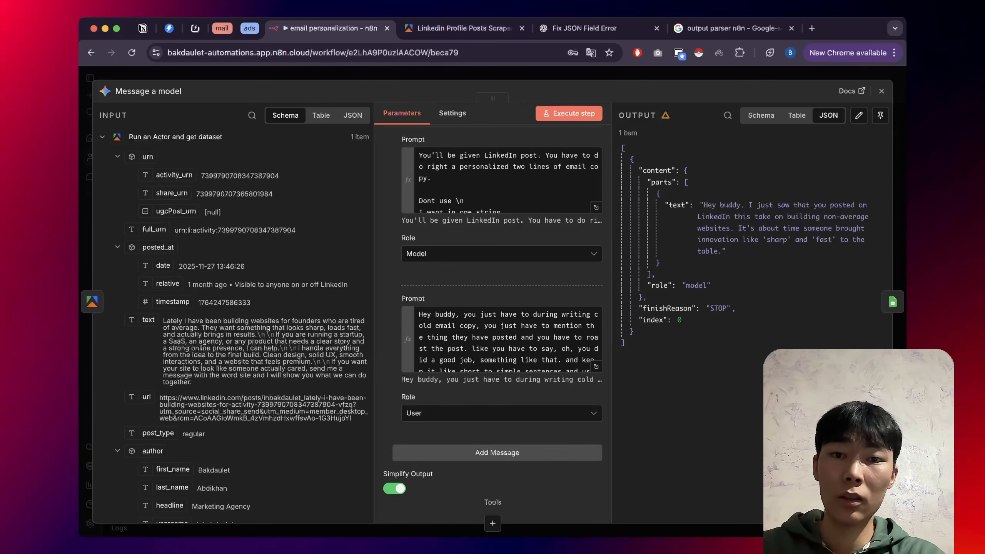
{"action": "key", "text": "Escape"}
{"action": "scroll", "coordinate": [336, 278], "scroll_direction": "down", "scroll_amount": 5}
Execute the whole workflow again with the updated prompt.
{"action": "mouse_move", "coordinate": [176, 281]}
{"action": "left_click", "coordinate": [137, 281]}
{"action": "scroll", "coordinate": [367, 279], "scroll_direction": "up", "scroll_amount": 5}
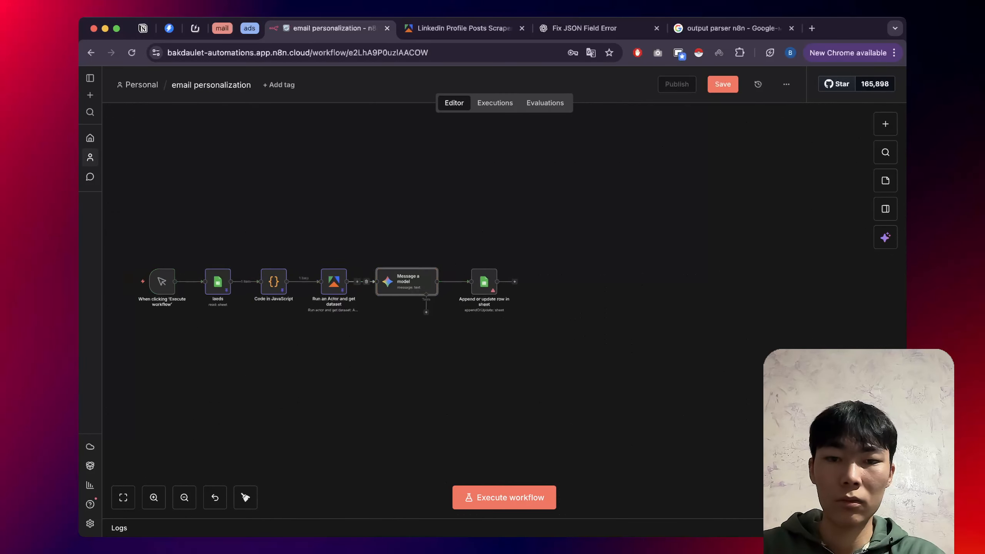
{"action": "scroll", "coordinate": [477, 283], "scroll_direction": "up", "scroll_amount": 3}
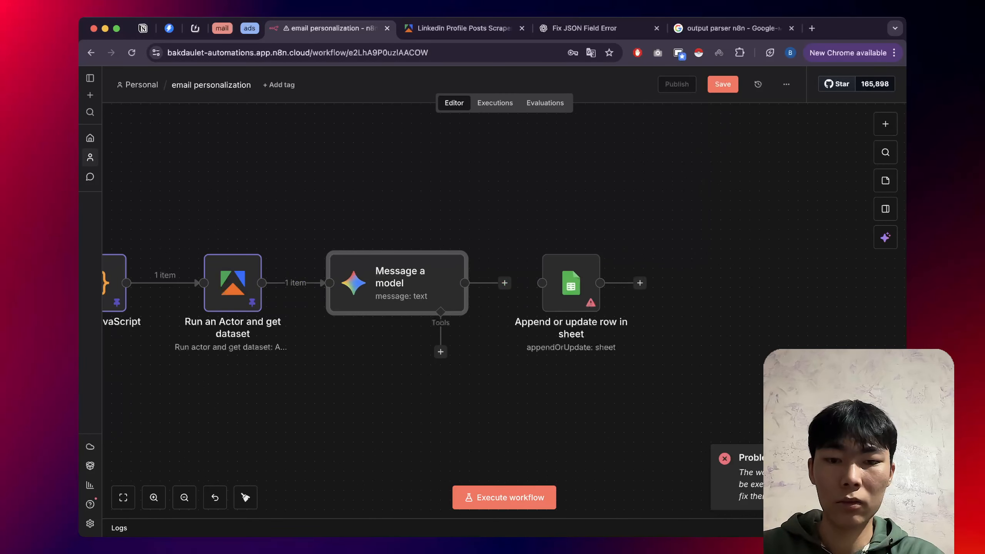
{"action": "left_click", "coordinate": [504, 497]}
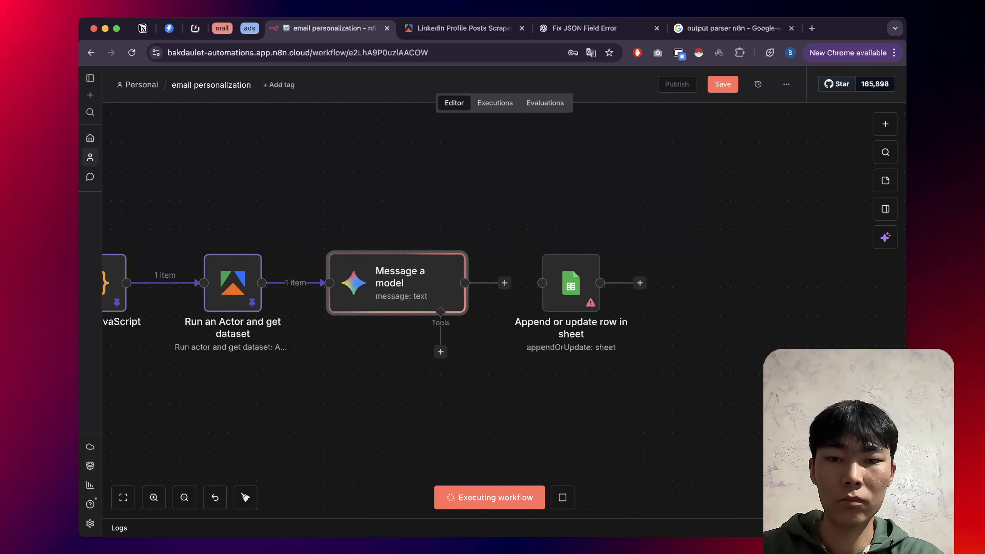
Point the append-row step at document 'Inkedin Leads YT', sheet 'leads', then check Gemini's greeting-free hook.
{"action": "double_click", "coordinate": [571, 287]}
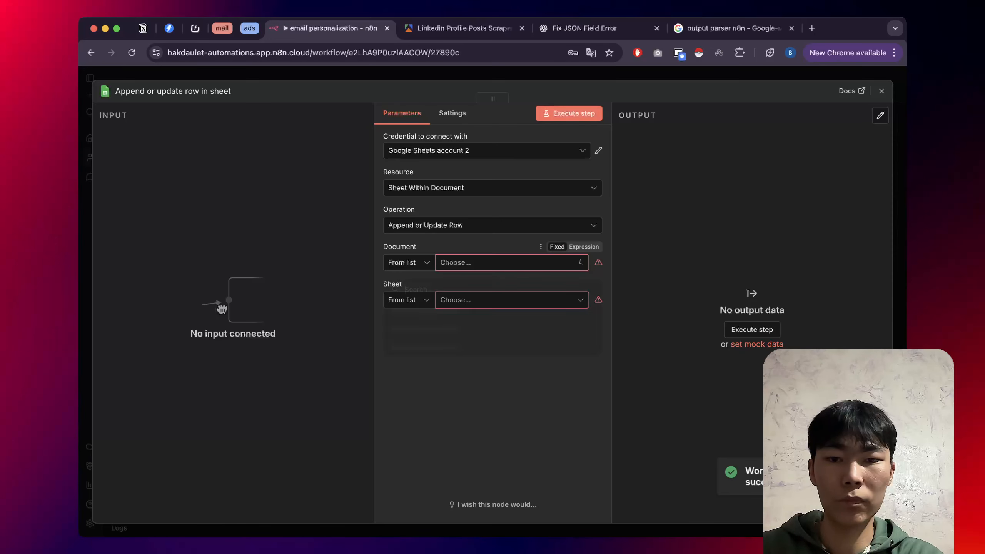
{"action": "left_click", "coordinate": [512, 263]}
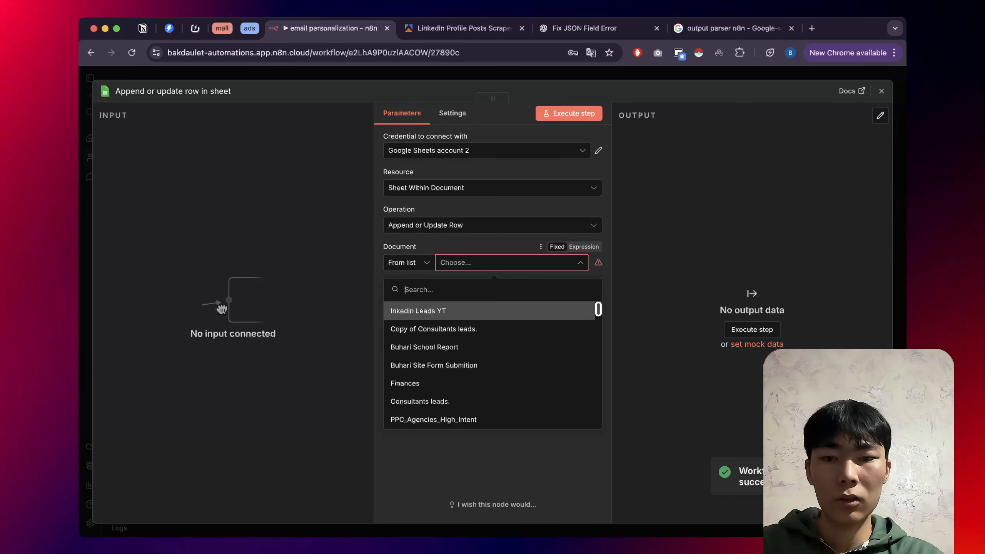
{"action": "left_click", "coordinate": [473, 311]}
{"action": "left_click", "coordinate": [512, 300]}
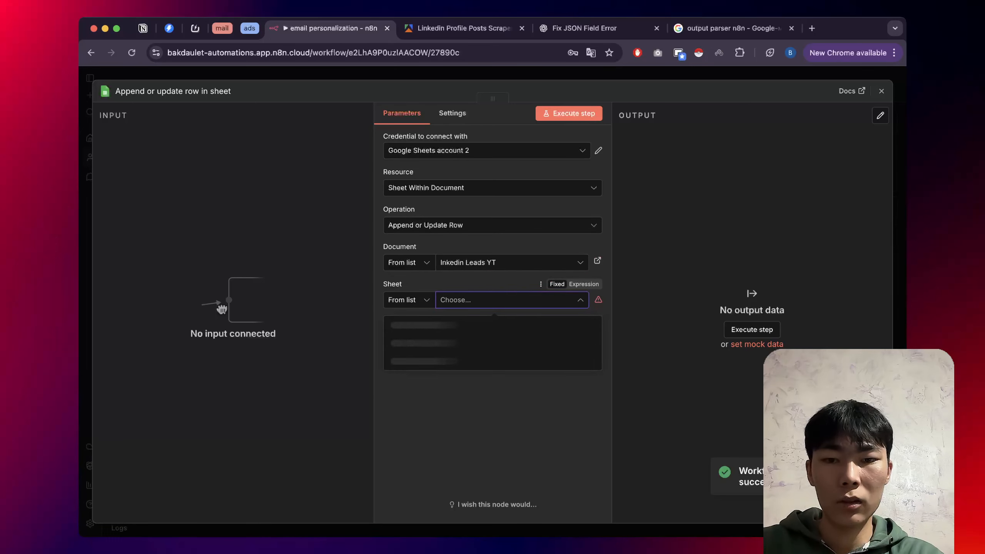
{"action": "left_click", "coordinate": [400, 325]}
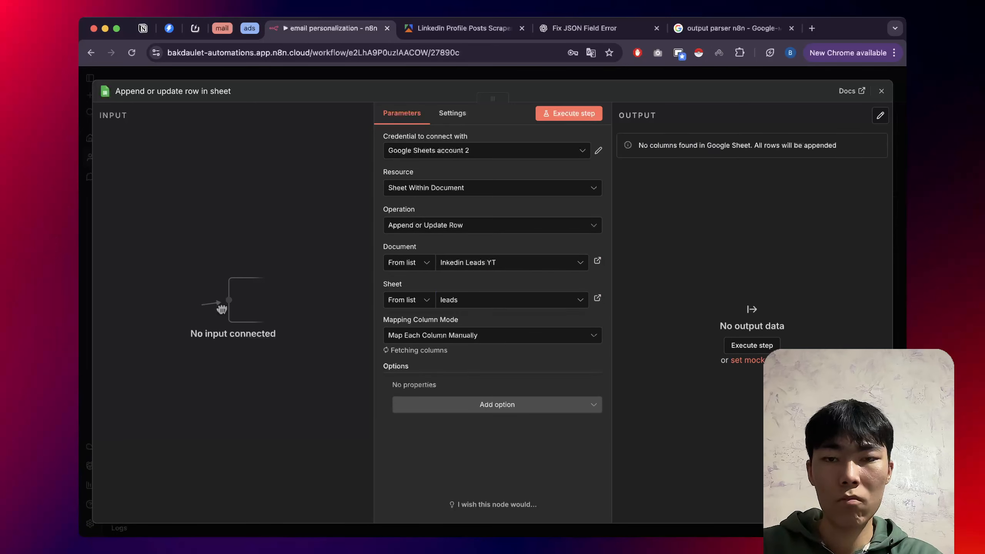
{"action": "key", "text": "Escape"}
{"action": "double_click", "coordinate": [398, 286]}
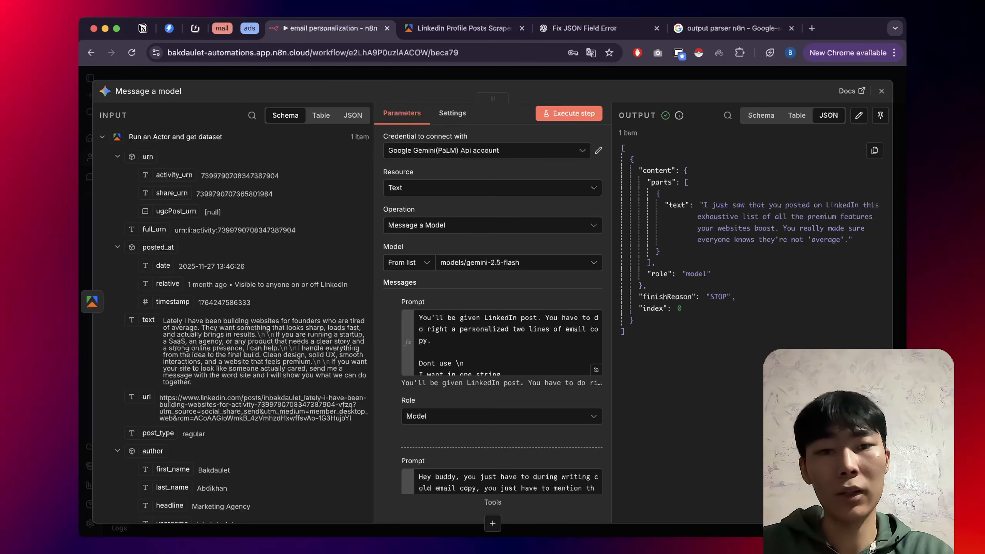
{"action": "key", "text": "Escape"}
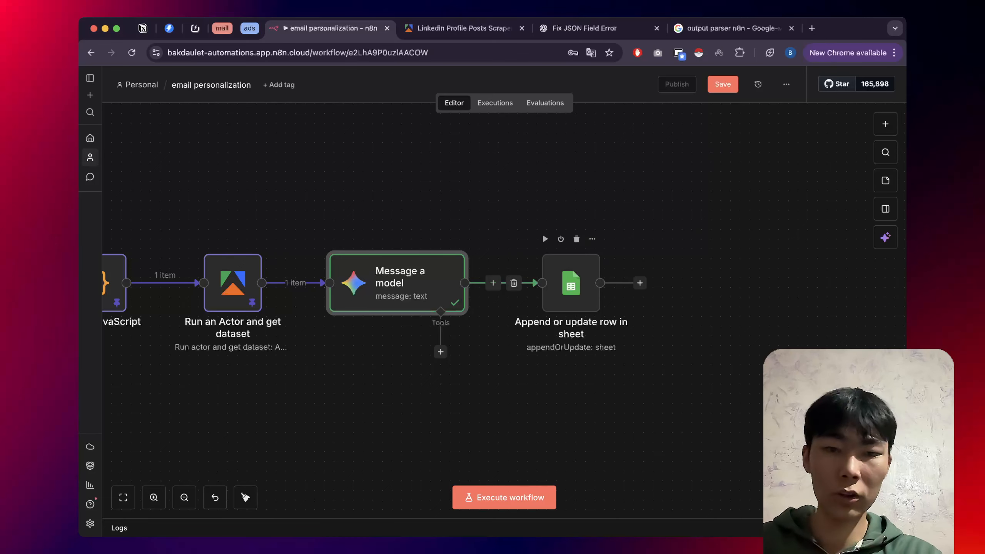
Change the append-or-update step's column to match on from name to linkedin.
{"action": "double_click", "coordinate": [571, 282]}
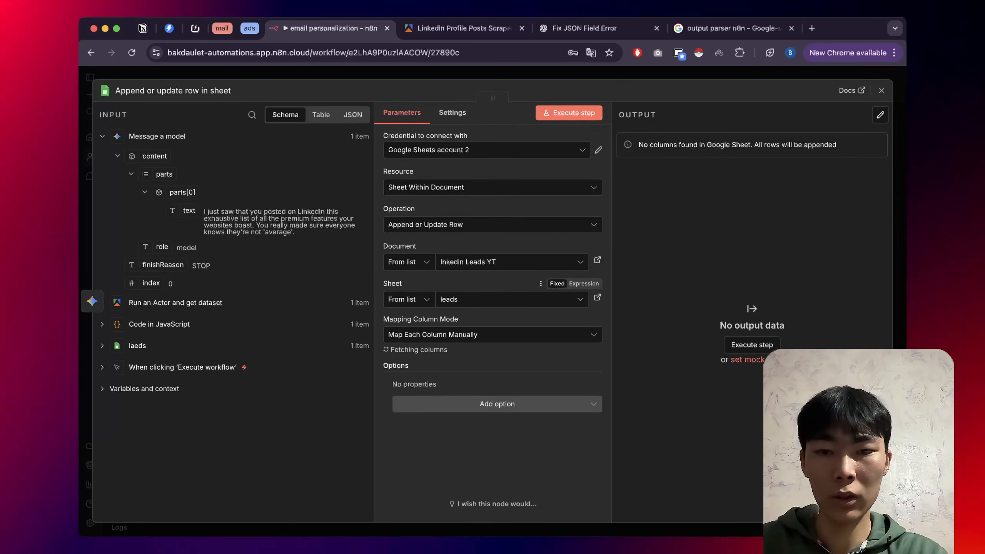
{"action": "scroll", "coordinate": [493, 322], "scroll_direction": "down", "scroll_amount": 3}
{"action": "scroll", "coordinate": [492, 322], "scroll_direction": "down", "scroll_amount": 1}
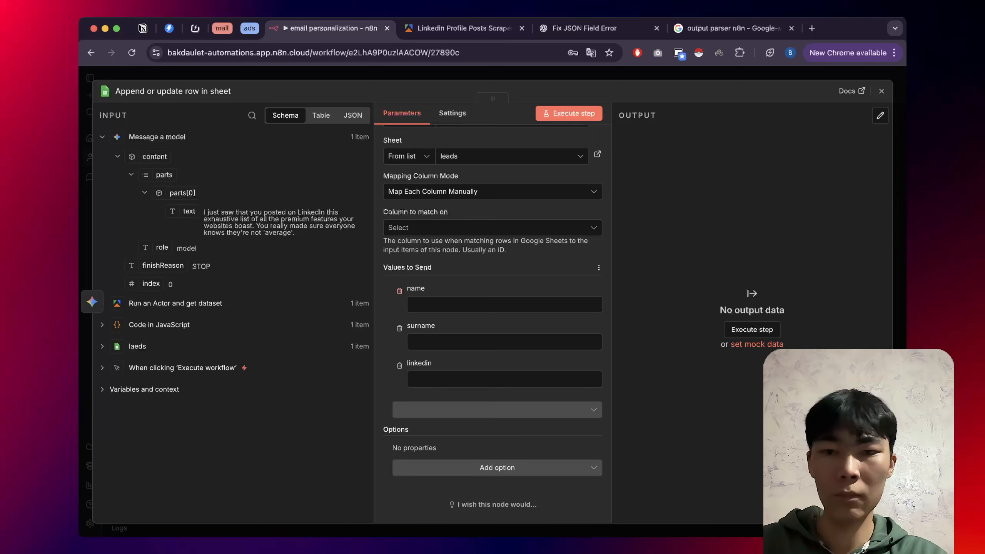
{"action": "left_click", "coordinate": [493, 232]}
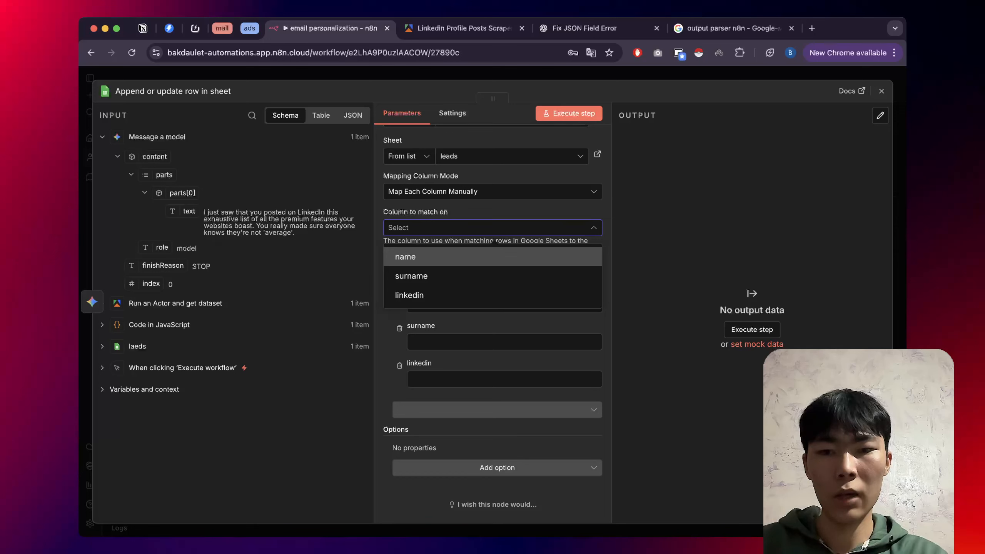
{"action": "left_click", "coordinate": [493, 257]}
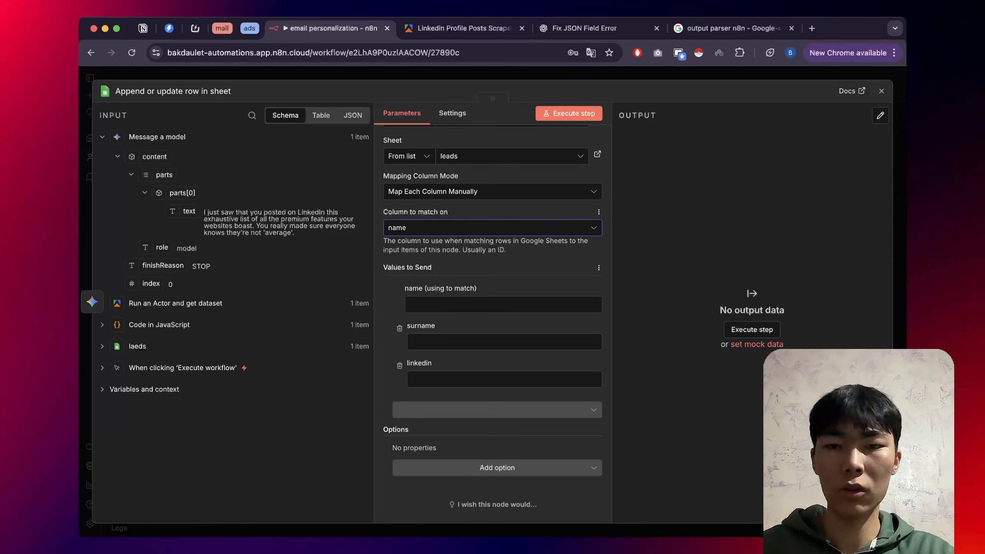
{"action": "left_click", "coordinate": [493, 228]}
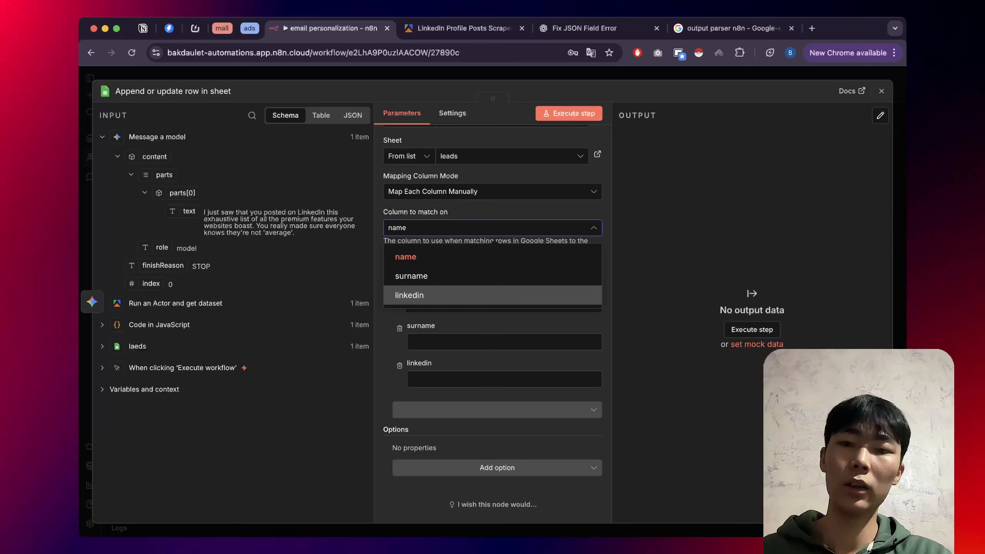
{"action": "left_click", "coordinate": [493, 295]}
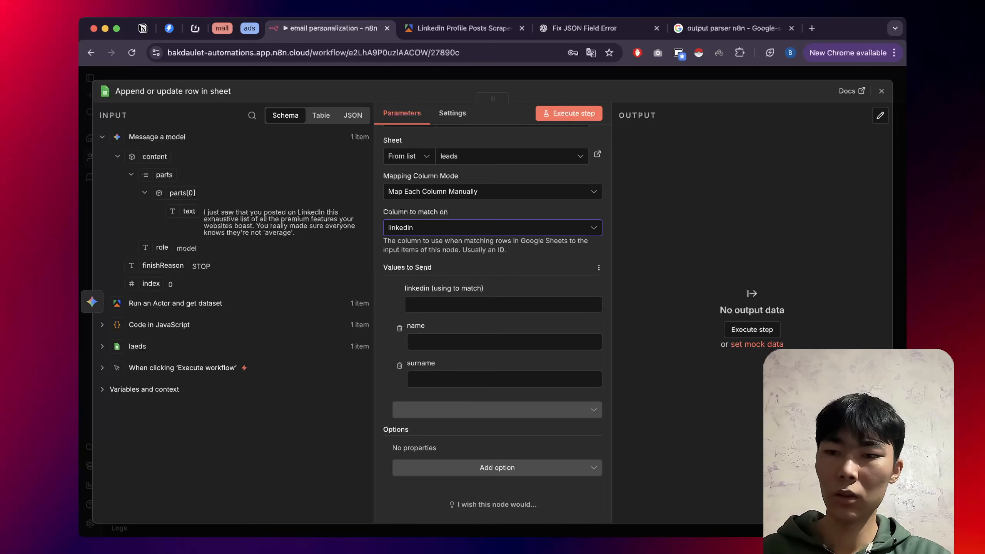
{"action": "left_click", "coordinate": [137, 346]}
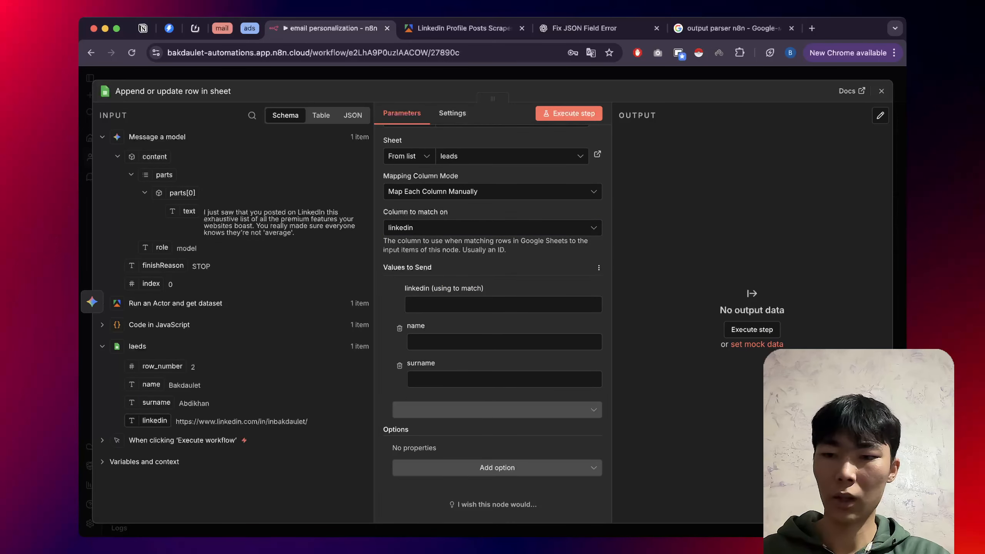
Map the laeds linkedin field into the linkedin (using to match) value.
{"action": "left_click_drag", "start_coordinate": [155, 420], "coordinate": [427, 305]}
{"action": "left_click", "coordinate": [481, 269]}
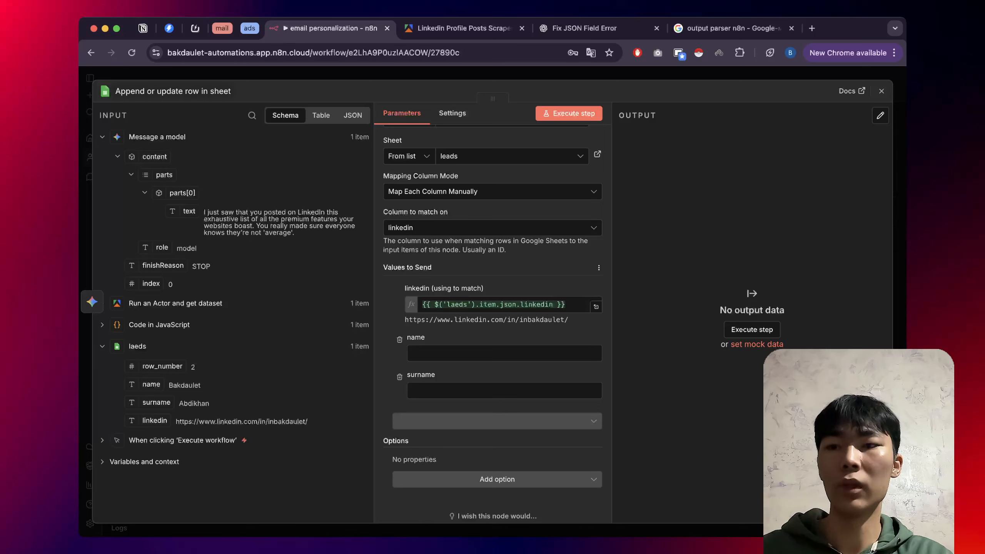
{"action": "left_click", "coordinate": [102, 346]}
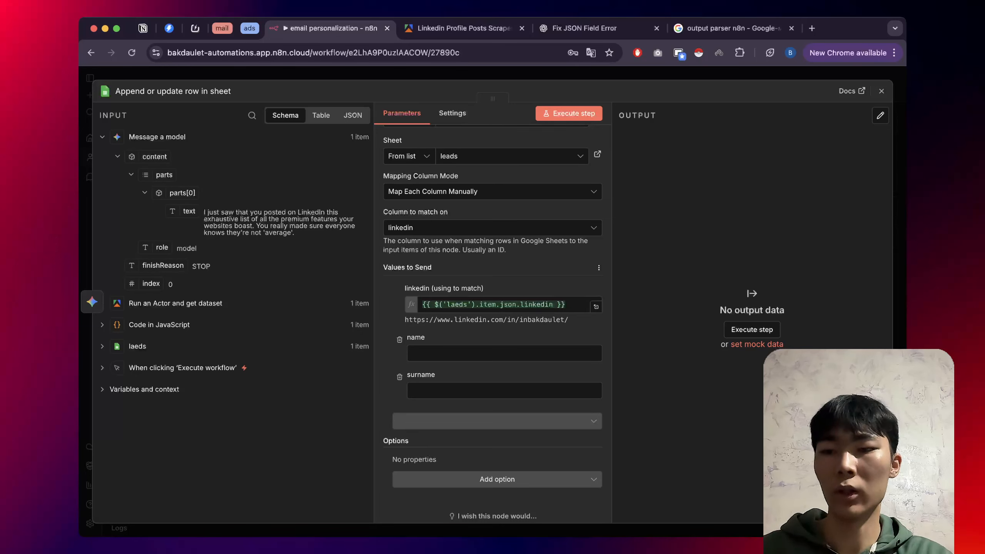
{"action": "left_click", "coordinate": [101, 346]}
{"action": "double_click", "coordinate": [117, 346]}
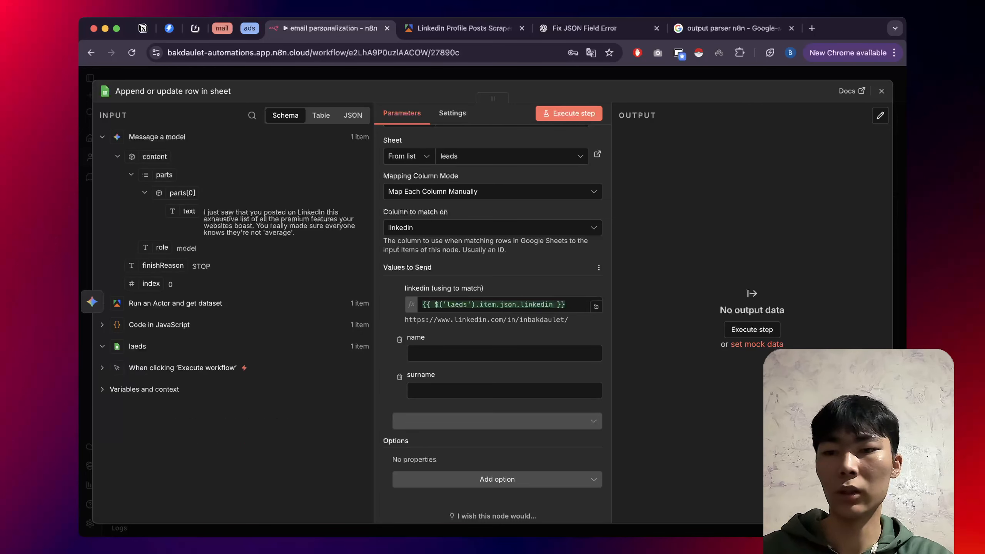
{"action": "left_click", "coordinate": [134, 366]}
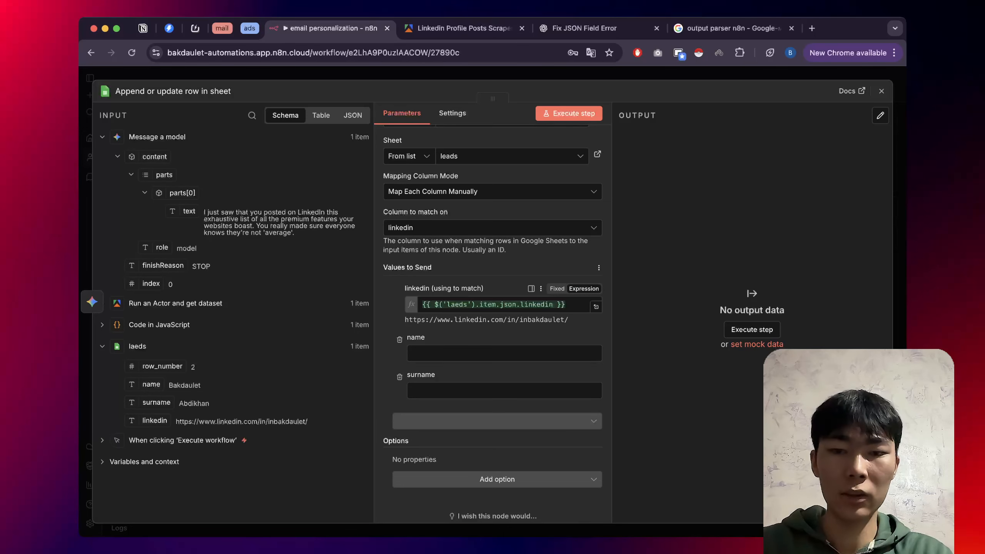
{"action": "left_click", "coordinate": [439, 305]}
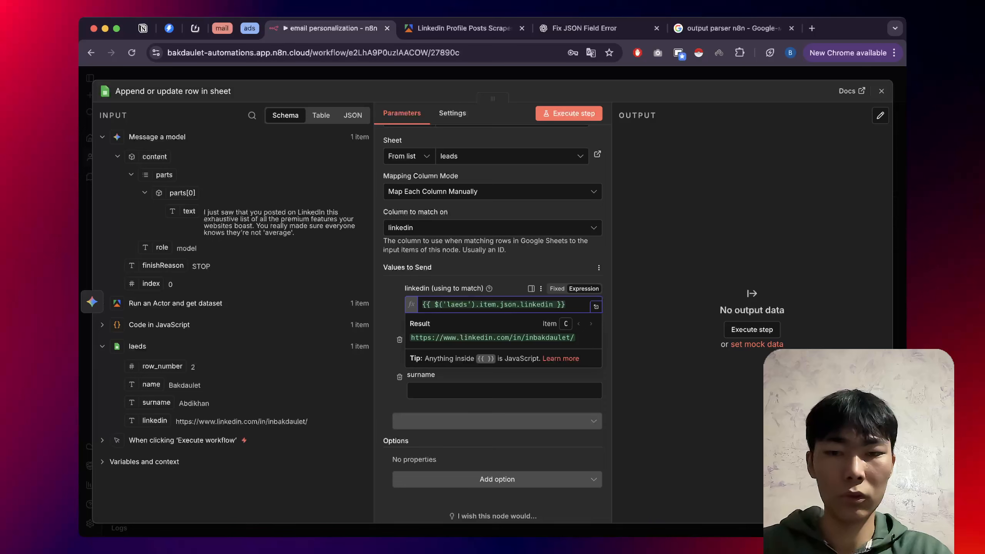
{"action": "left_click", "coordinate": [443, 305]}
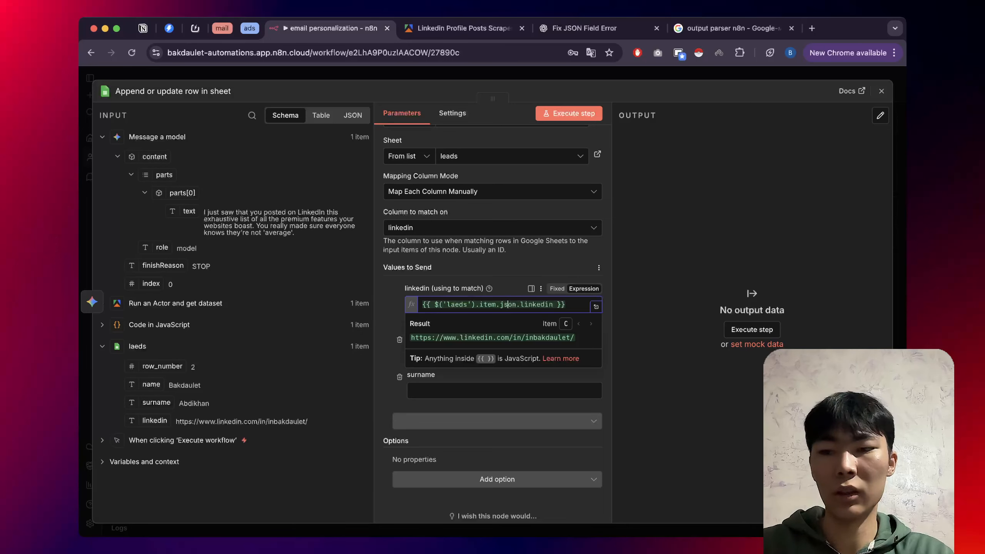
{"action": "left_click", "coordinate": [516, 268]}
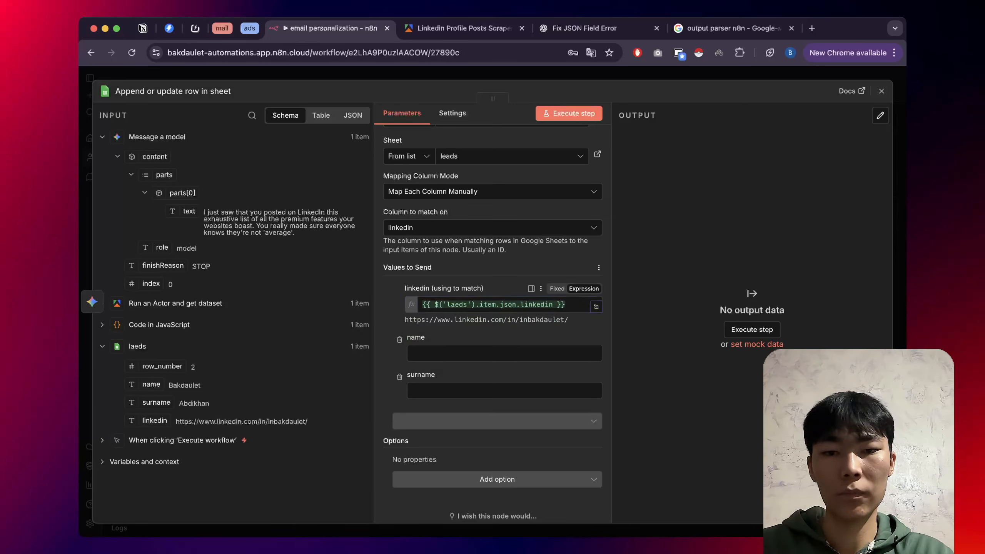
Remove the name and surname rows from values sent, then open Google Sheets in a new tab.
{"action": "scroll", "coordinate": [515, 268], "scroll_direction": "down", "scroll_amount": 1}
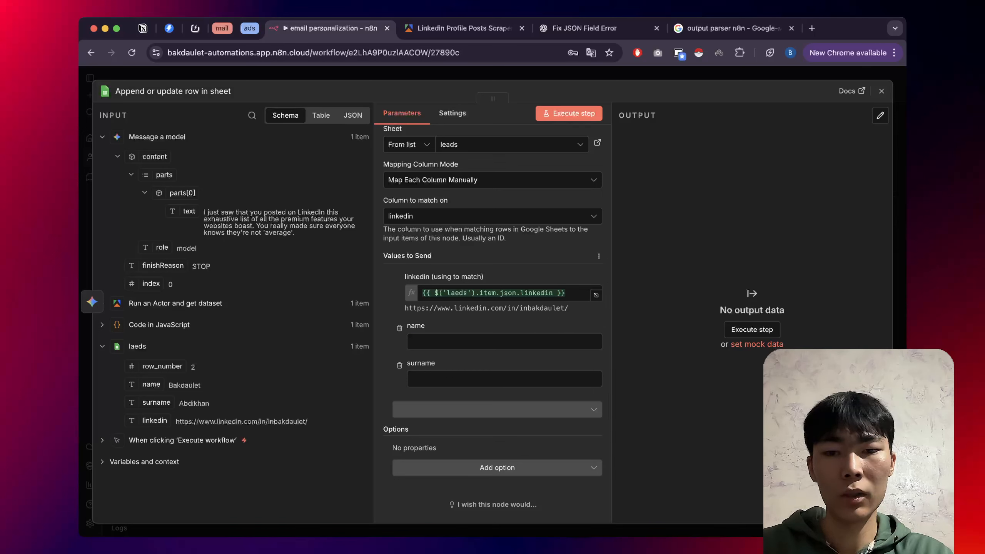
{"action": "left_click", "coordinate": [400, 328]}
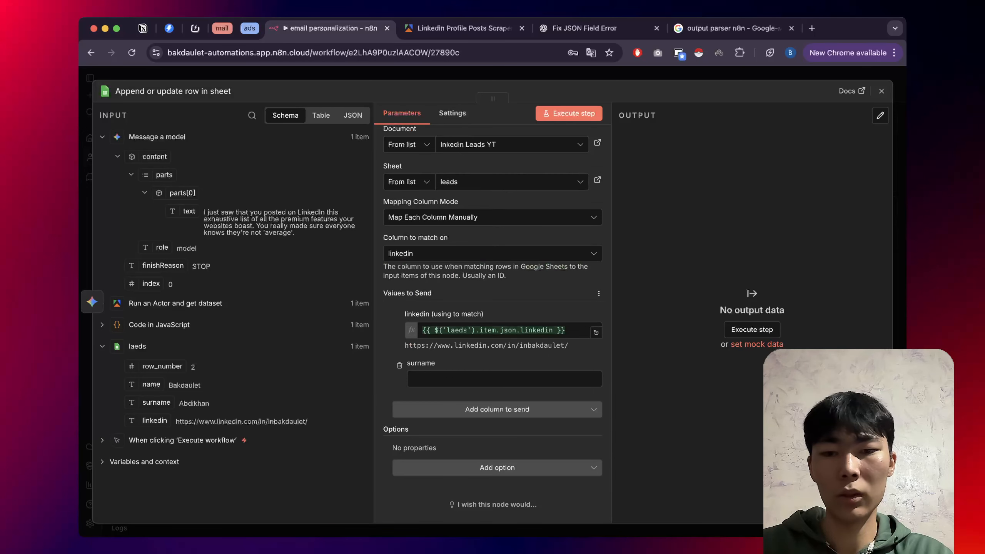
{"action": "left_click", "coordinate": [465, 379]}
{"action": "left_click", "coordinate": [399, 365]}
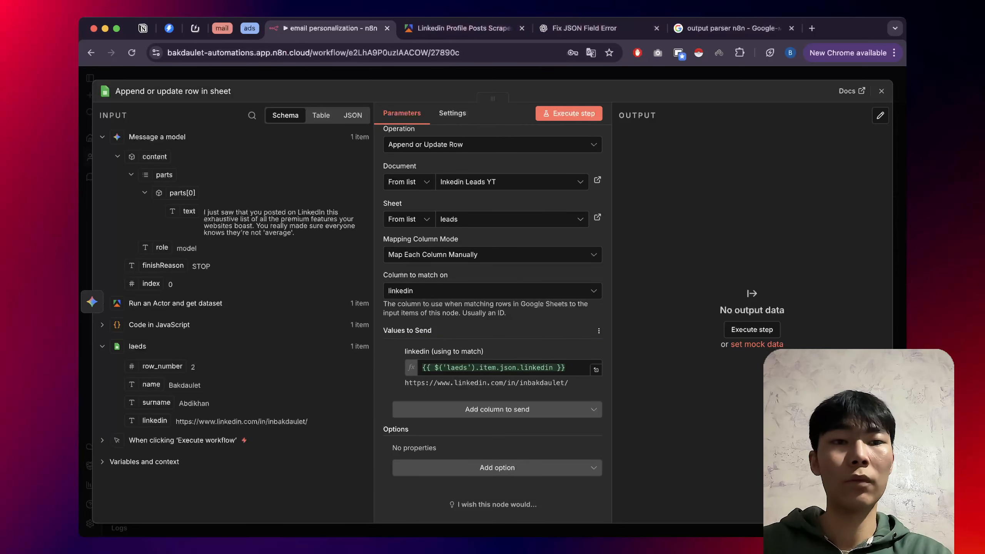
{"action": "left_click", "coordinate": [812, 28]}
{"action": "left_click", "coordinate": [397, 294]}
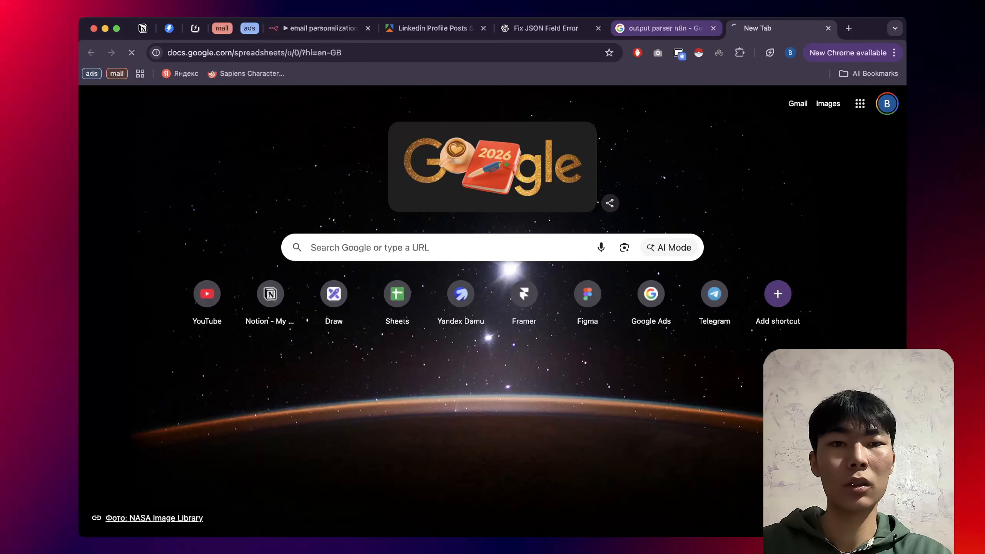
Open the Inkedin Leads YT spreadsheet and enter the header email_hook in D1.
{"action": "left_click", "coordinate": [713, 28]}
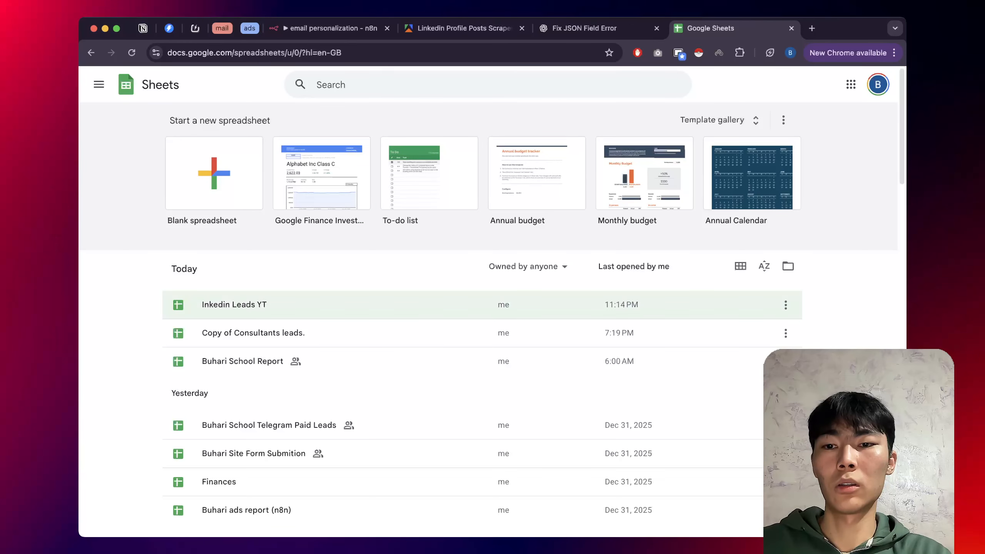
{"action": "left_click", "coordinate": [497, 306]}
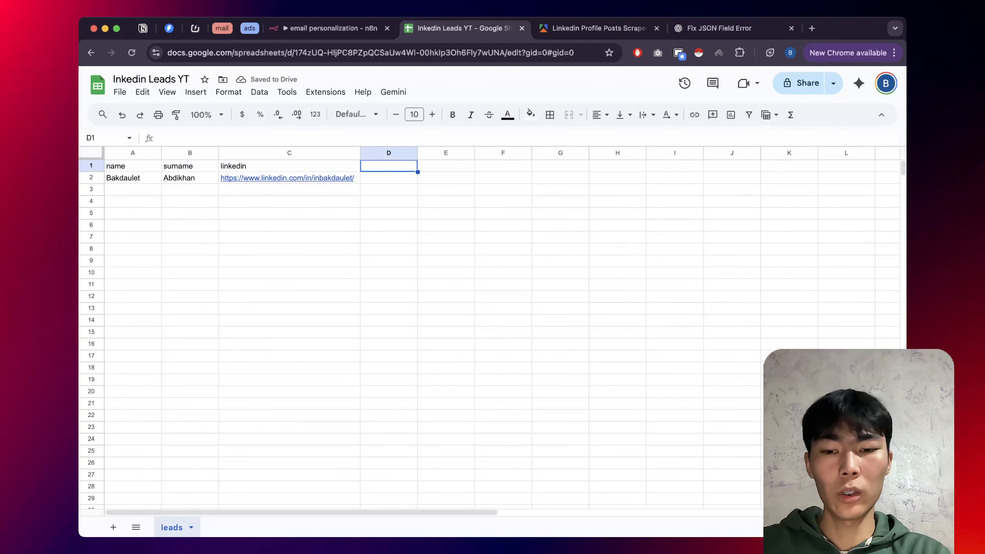
{"action": "type", "text": "email"}
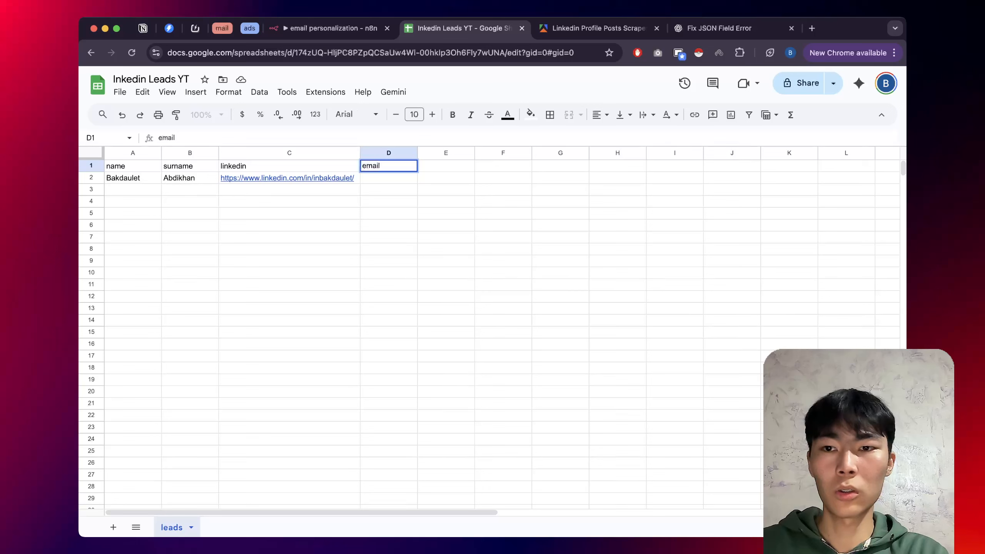
{"action": "type", "text": "_hook"}
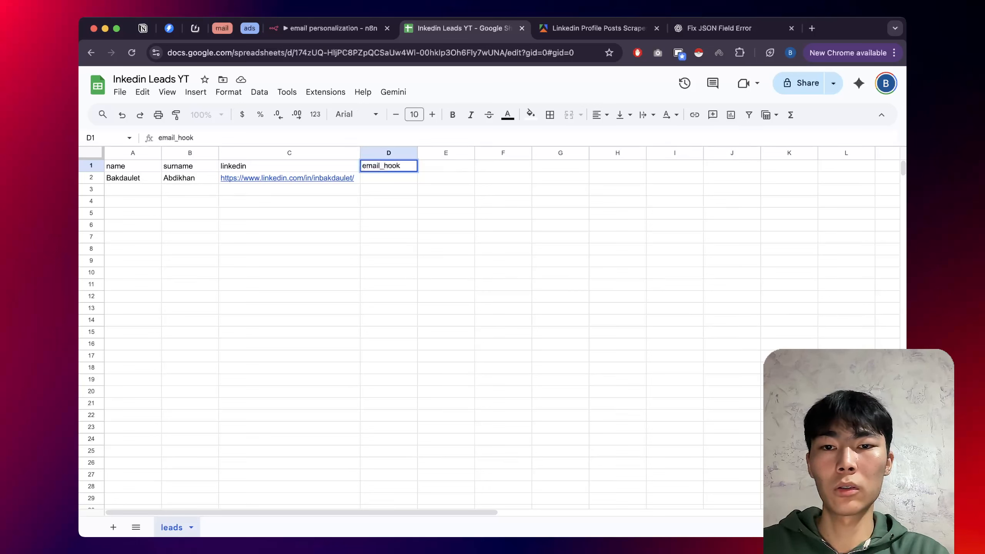
{"action": "key", "text": "Return"}
Fill the header row A1:D1 light blue and go back to the n8n workflow.
{"action": "left_click", "coordinate": [132, 166]}
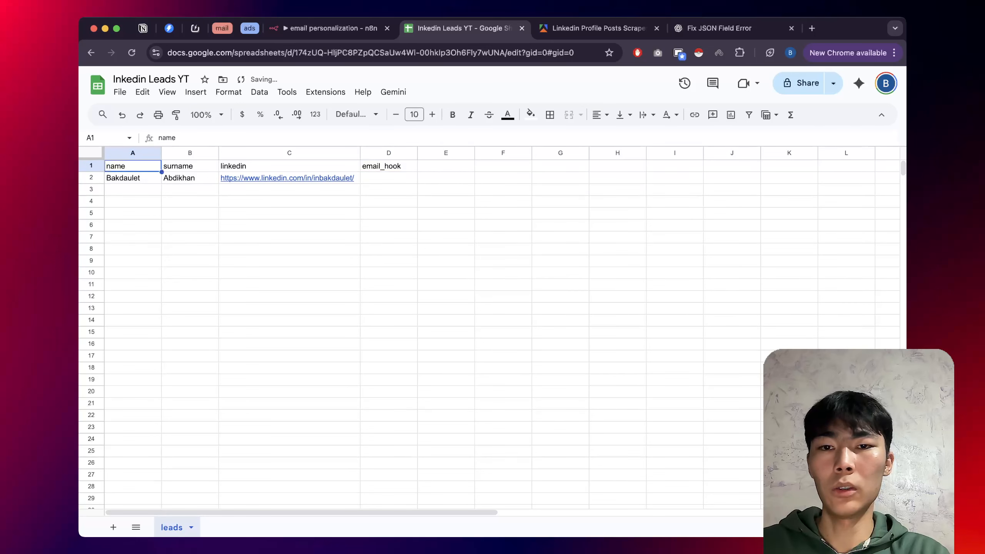
{"action": "left_click_drag", "start_coordinate": [132, 166], "coordinate": [389, 167]}
{"action": "left_click", "coordinate": [530, 113]}
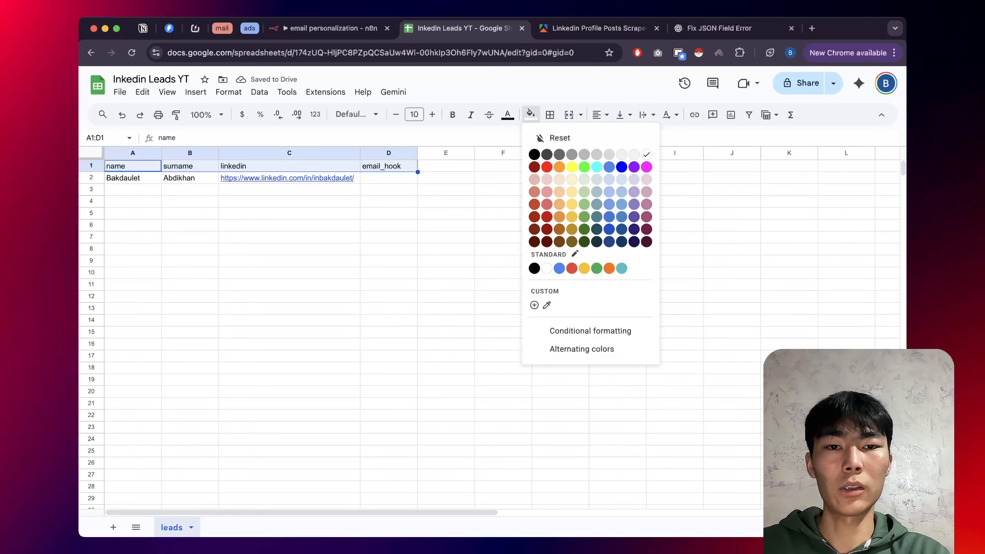
{"action": "left_click", "coordinate": [609, 179]}
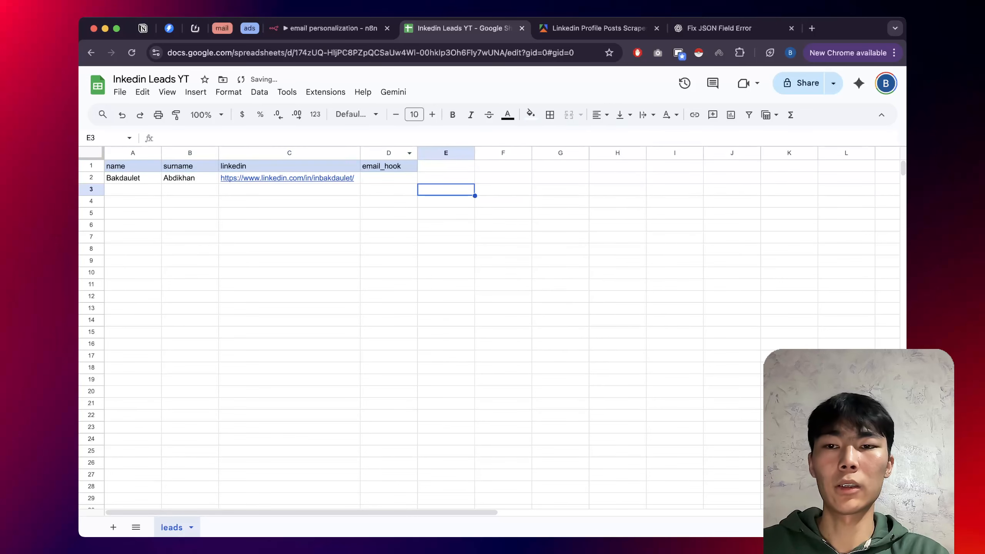
{"action": "left_click", "coordinate": [332, 28]}
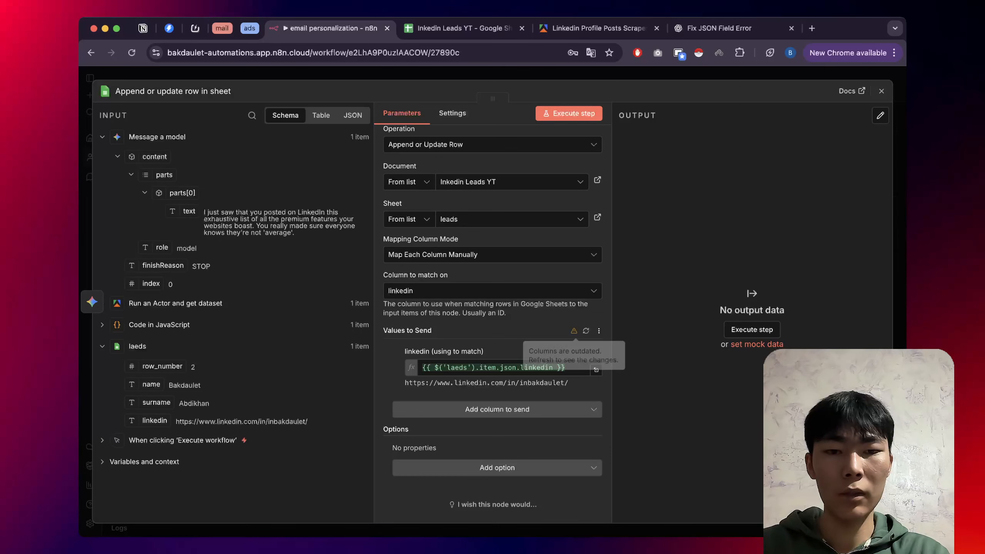
Refresh the sheet columns and map the model's generated text into email_hook.
{"action": "left_click", "coordinate": [587, 330]}
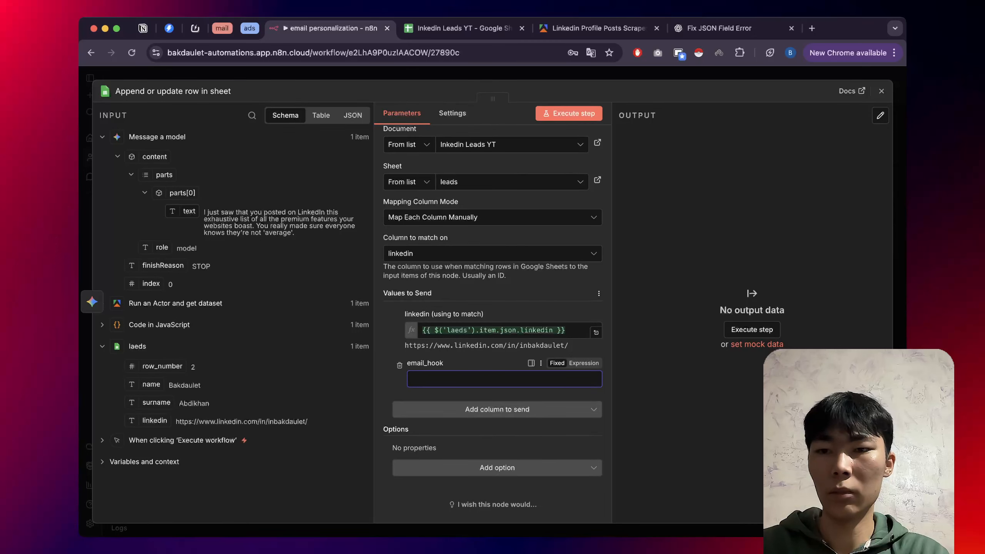
{"action": "left_click_drag", "start_coordinate": [189, 211], "coordinate": [419, 379]}
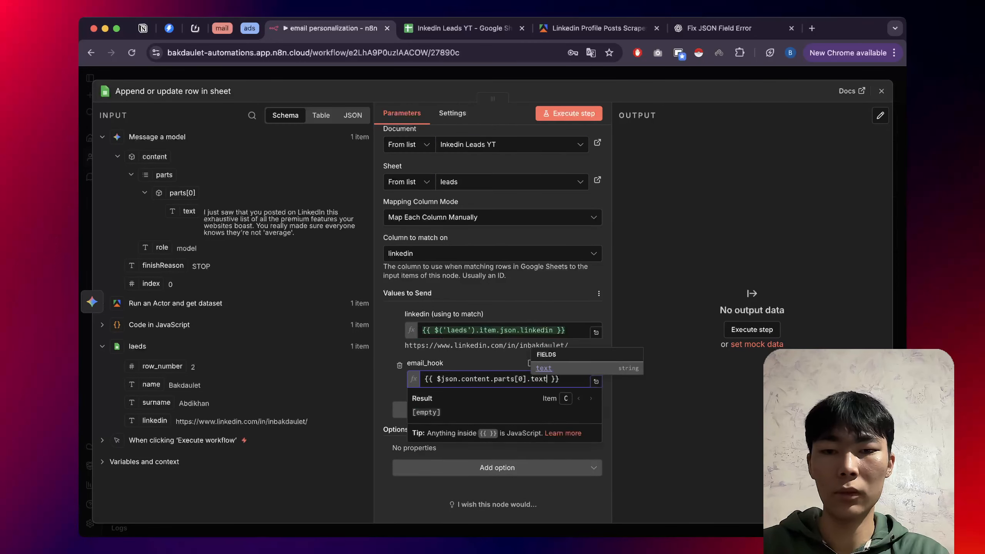
{"action": "left_click", "coordinate": [487, 281]}
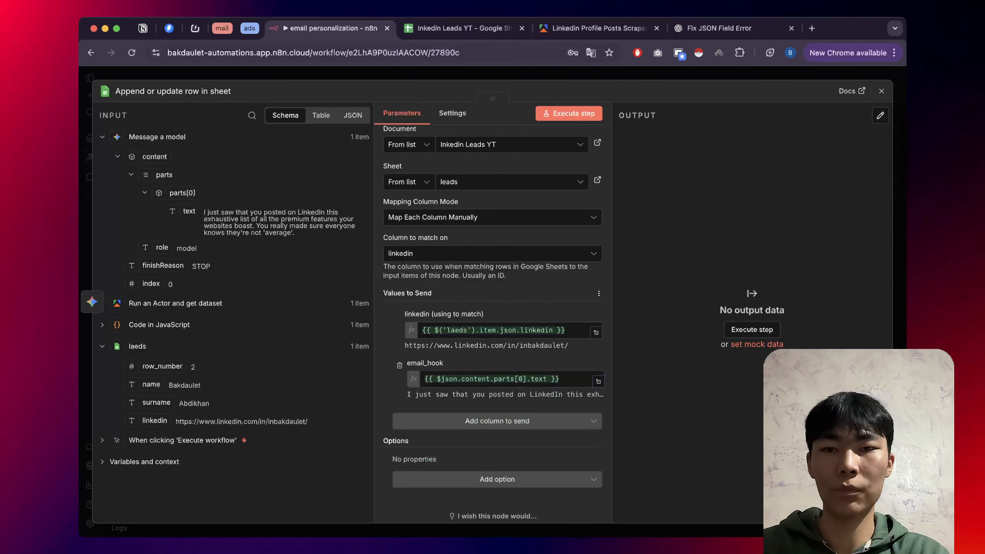
{"action": "key", "text": "Escape"}
Save the email personalization workflow with Ctrl+S.
{"action": "scroll", "coordinate": [328, 244], "scroll_direction": "down", "scroll_amount": 5}
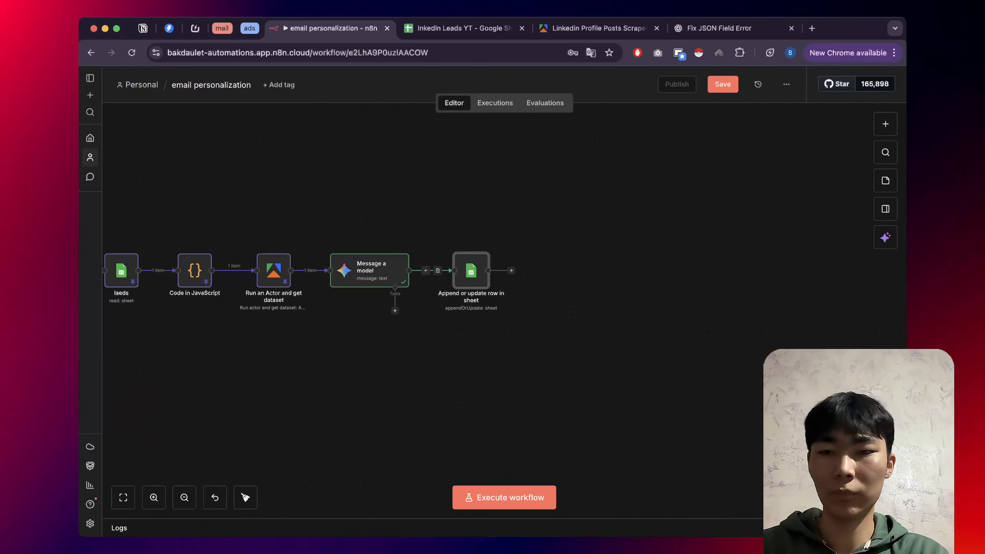
{"action": "key", "text": "ctrl+s"}
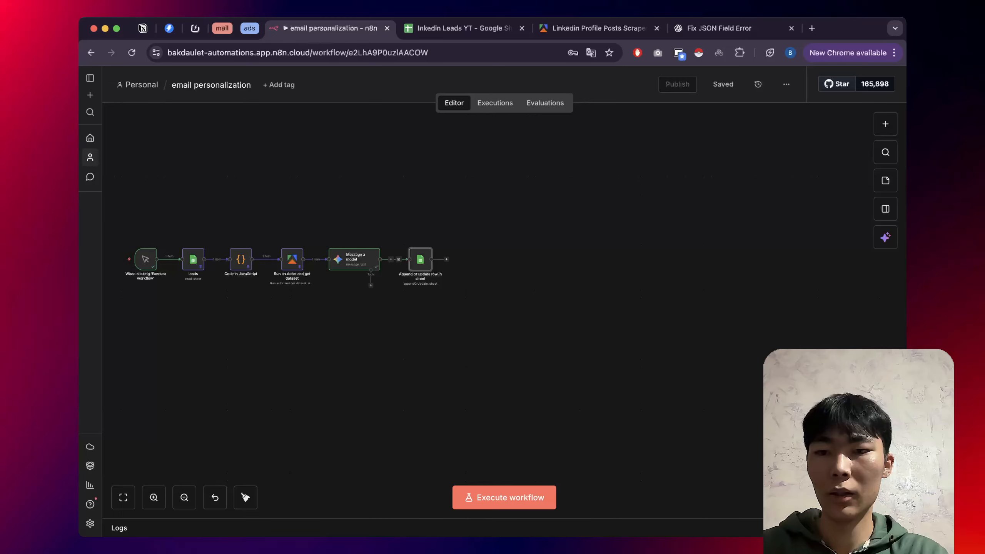
{"action": "scroll", "coordinate": [176, 280], "scroll_direction": "up", "scroll_amount": 5}
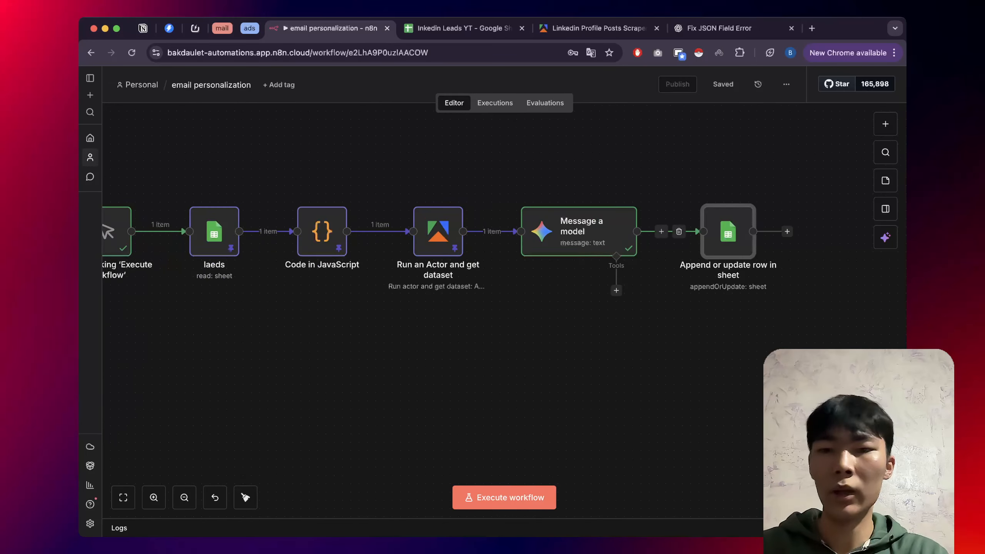
{"action": "scroll", "coordinate": [177, 282], "scroll_direction": "down", "scroll_amount": 2}
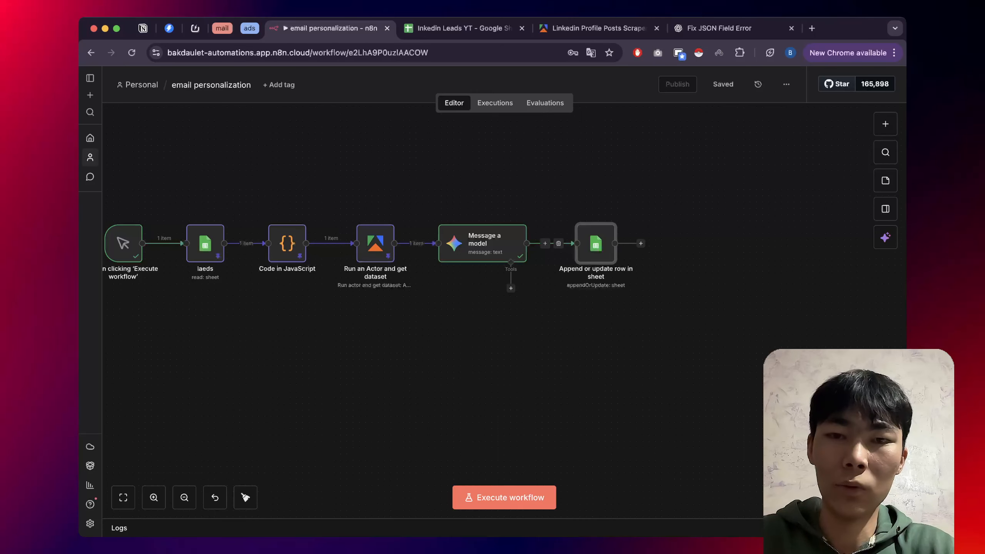
{"action": "key", "text": "ctrl+Tab"}
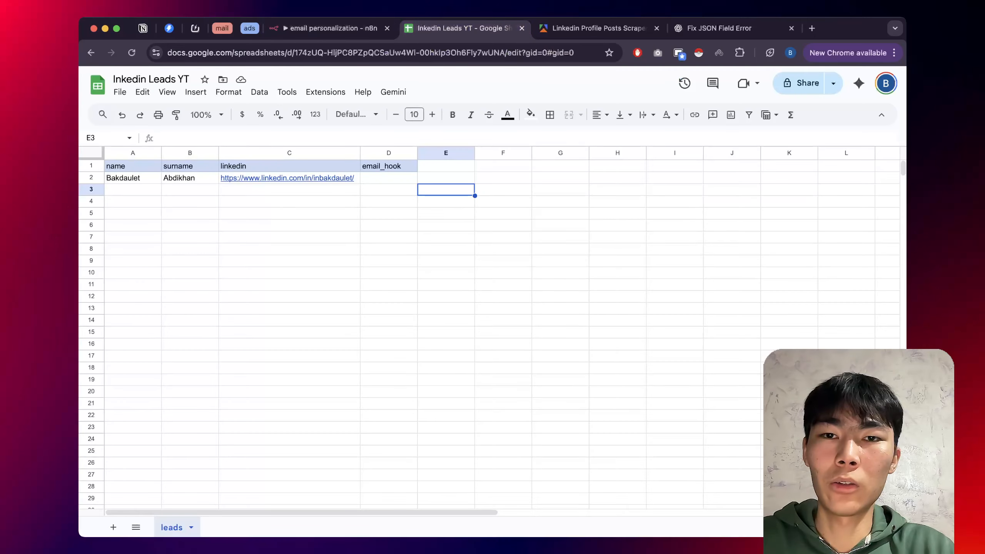
{"action": "key", "text": "ctrl+shift+Tab"}
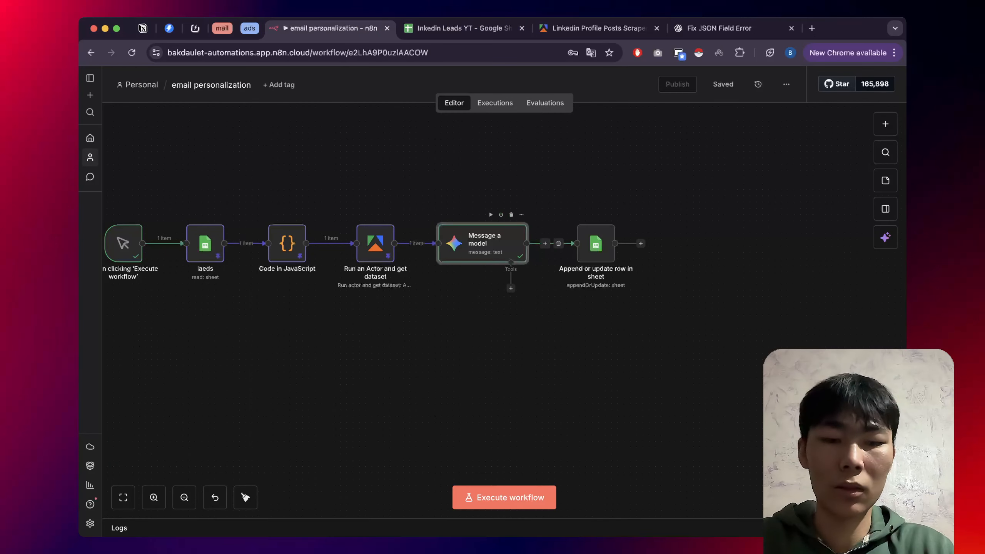
Pin the Message a model output, run the whole workflow, and switch to the spreadsheet.
{"action": "key", "text": "p"}
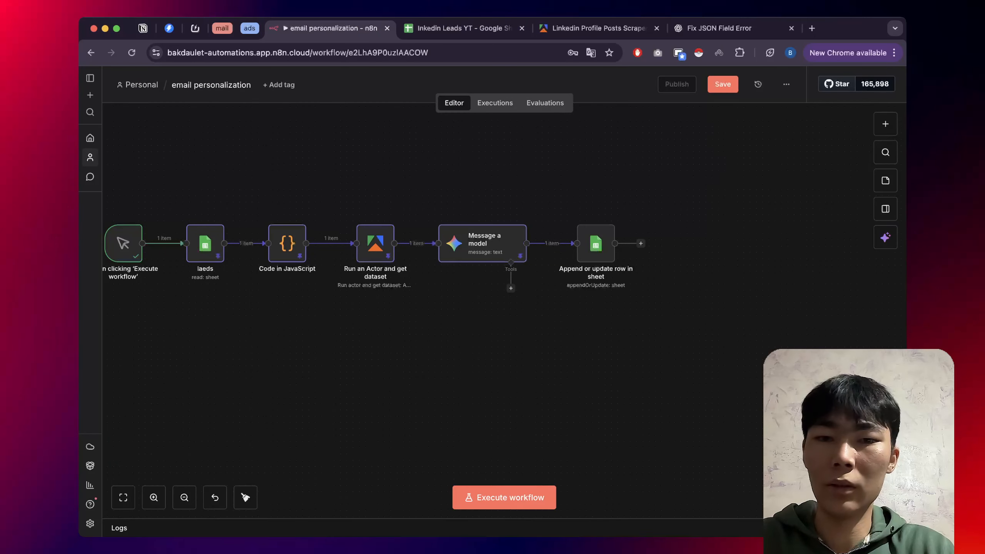
{"action": "scroll", "coordinate": [204, 266], "scroll_direction": "down", "scroll_amount": 3}
{"action": "left_click", "coordinate": [116, 250]}
{"action": "scroll", "coordinate": [278, 226], "scroll_direction": "up", "scroll_amount": 4}
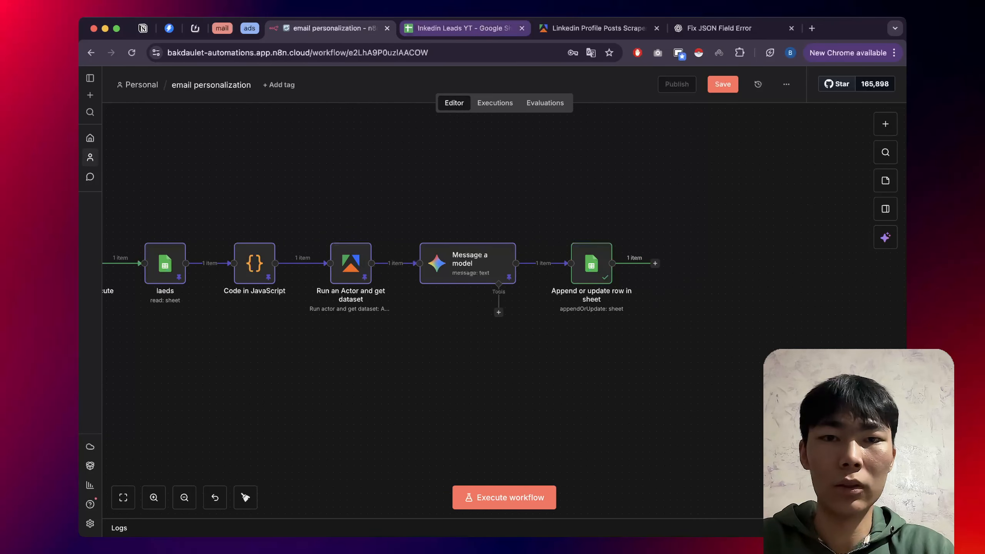
{"action": "key", "text": "ctrl+Tab"}
Read the generated 'I just saw that you posted...' hook in cell D2, then return to n8n.
{"action": "double_click", "coordinate": [389, 178]}
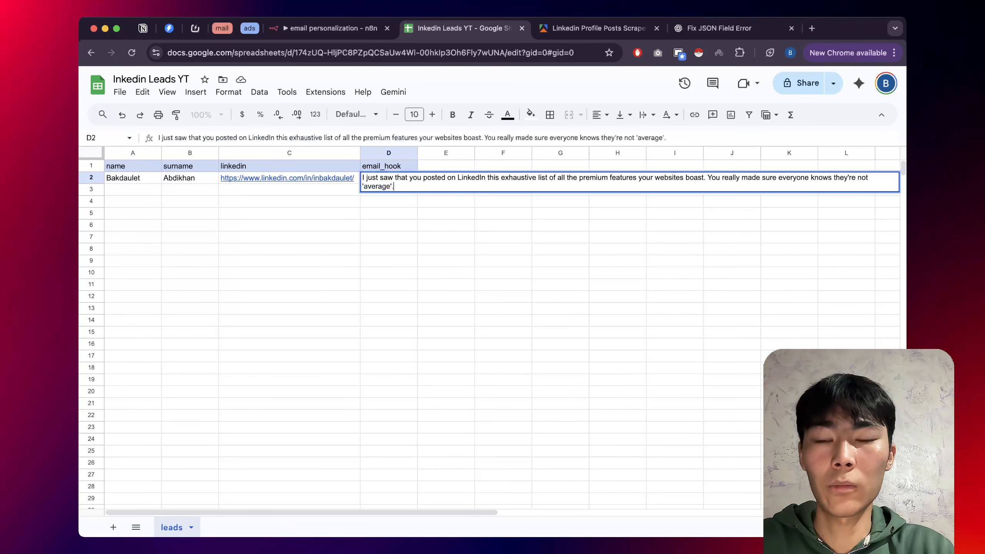
{"action": "left_click", "coordinate": [389, 214]}
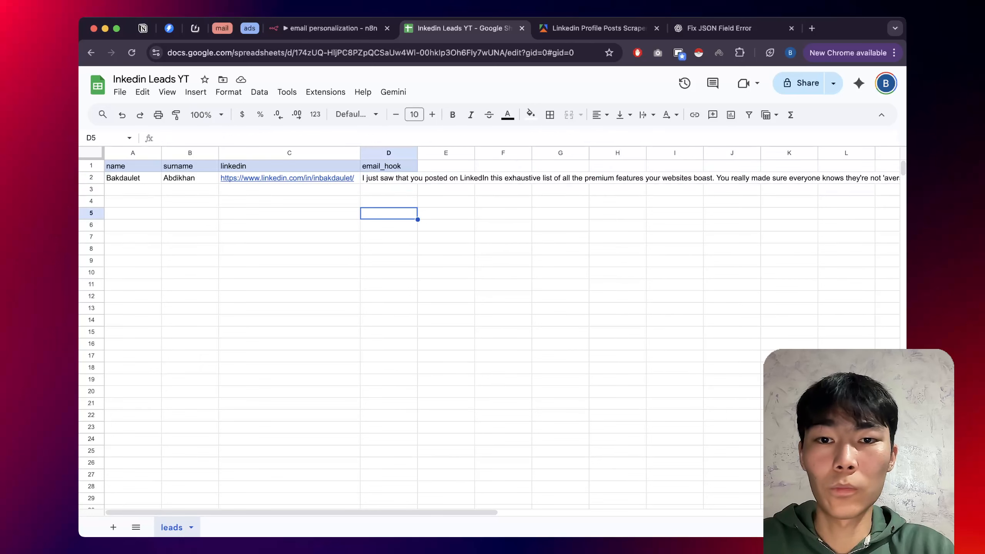
{"action": "double_click", "coordinate": [389, 178]}
{"action": "key", "text": "Return"}
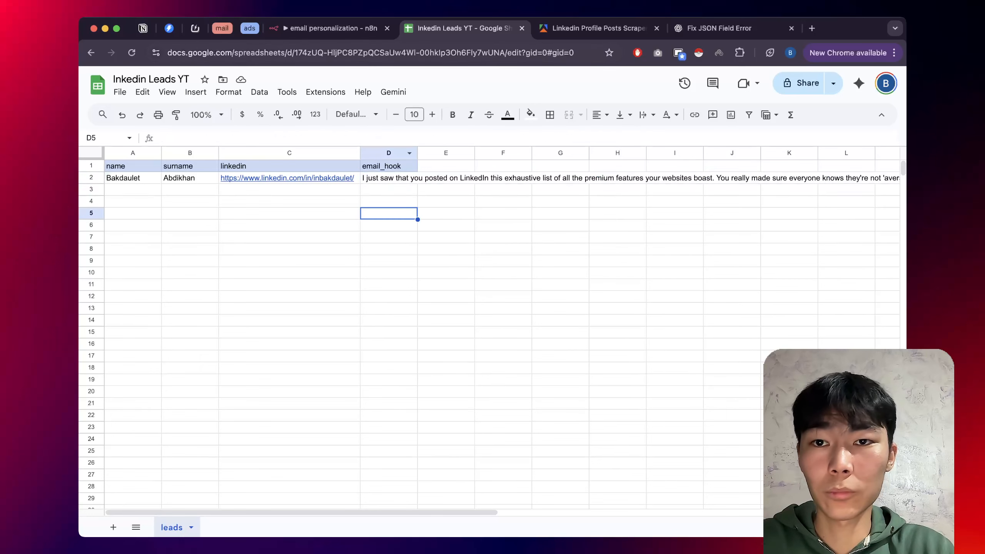
{"action": "key", "text": "ctrl+shift+Tab"}
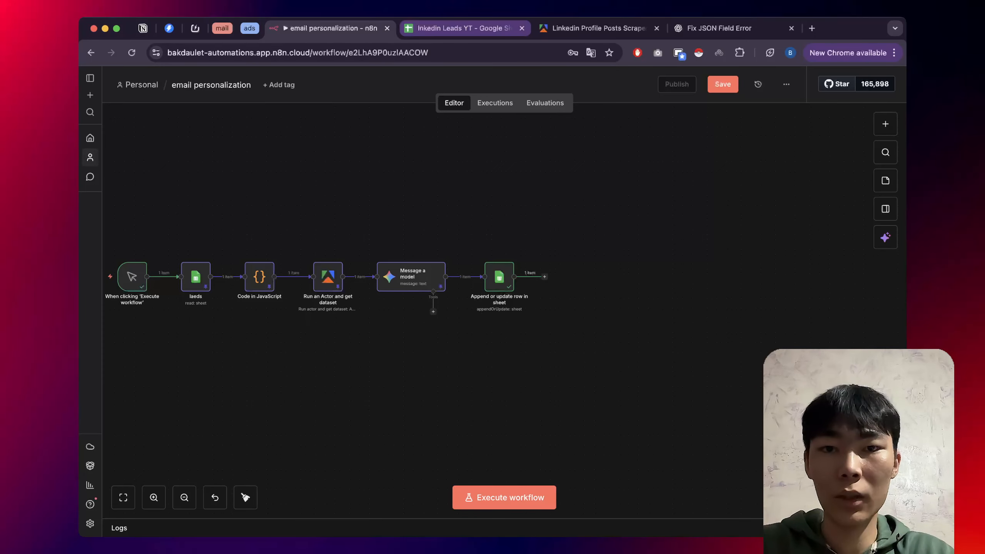
Copy the first lead's A2:C2 values down through row 22.
{"action": "left_click", "coordinate": [461, 28]}
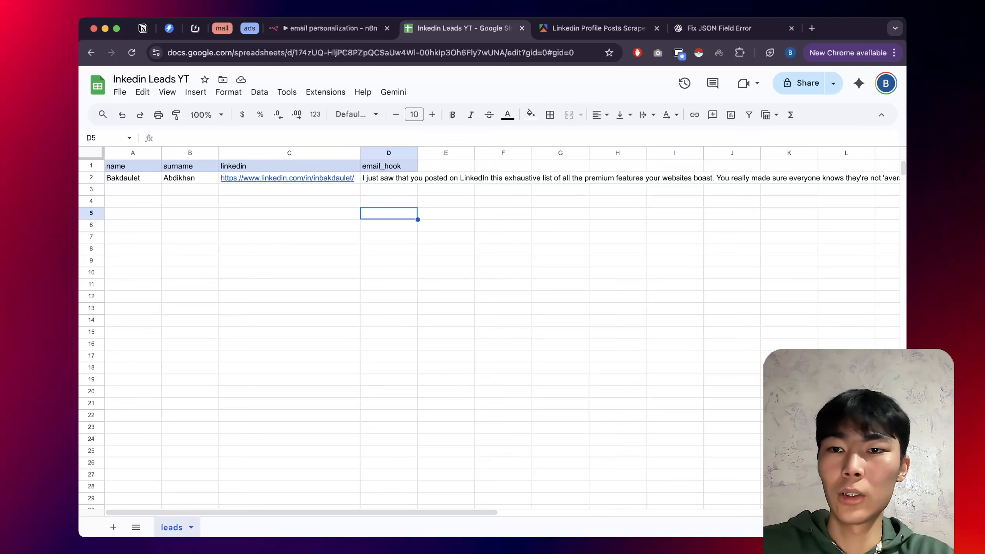
{"action": "left_click", "coordinate": [133, 177]}
{"action": "left_click_drag", "start_coordinate": [133, 178], "coordinate": [360, 421]}
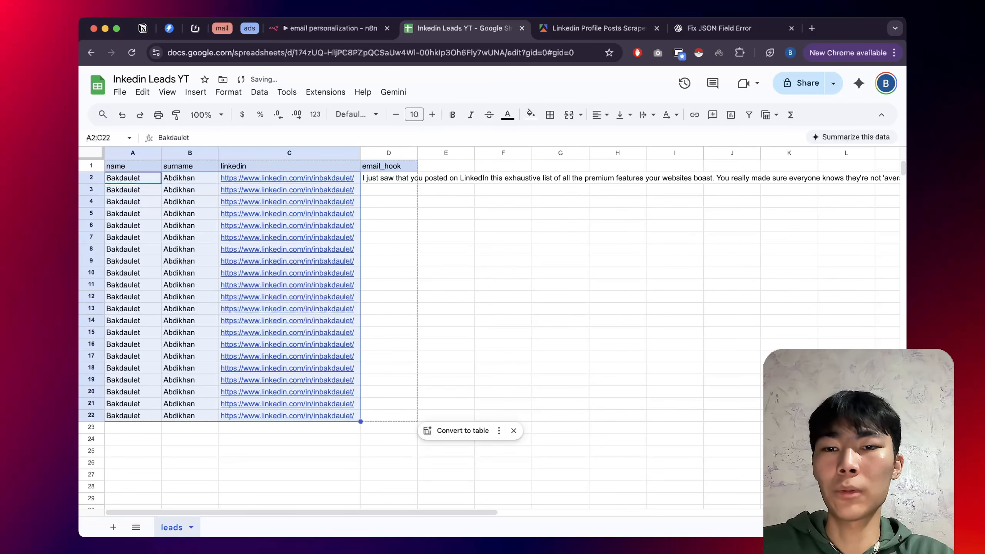
{"action": "left_click", "coordinate": [446, 357]}
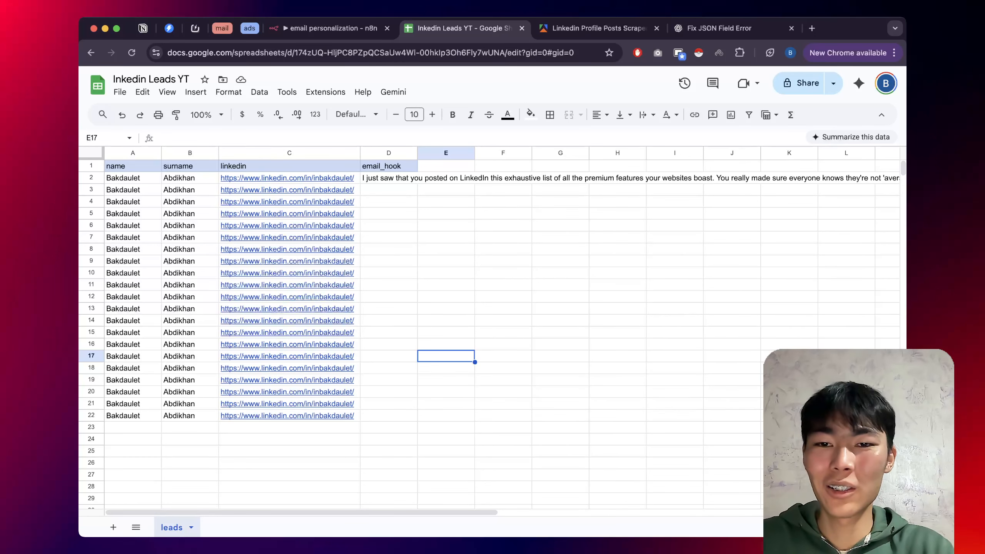
Replace the first name in A3 and surname in B3 with a different lead's name.
{"action": "mouse_move", "coordinate": [287, 201]}
{"action": "left_click", "coordinate": [132, 190]}
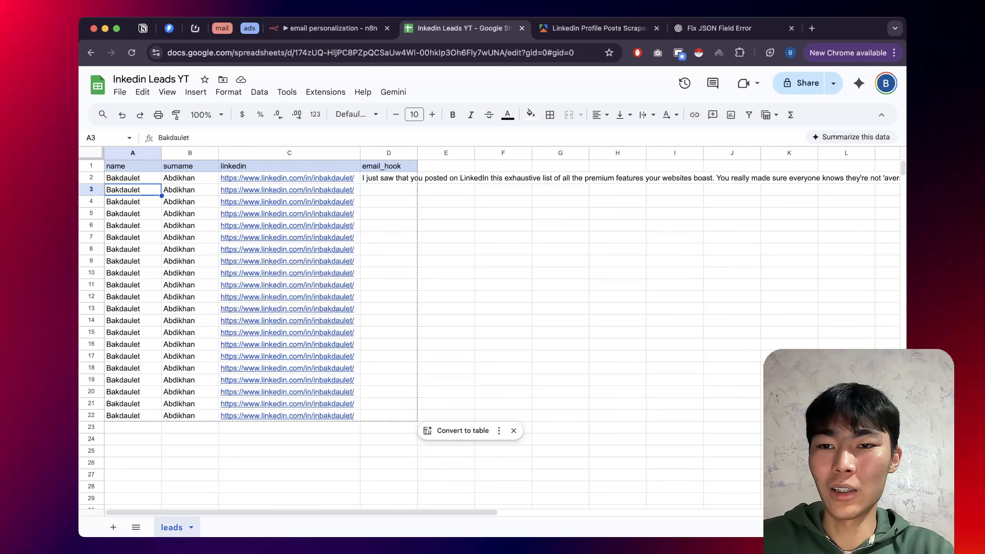
{"action": "triple_click", "coordinate": [133, 190]}
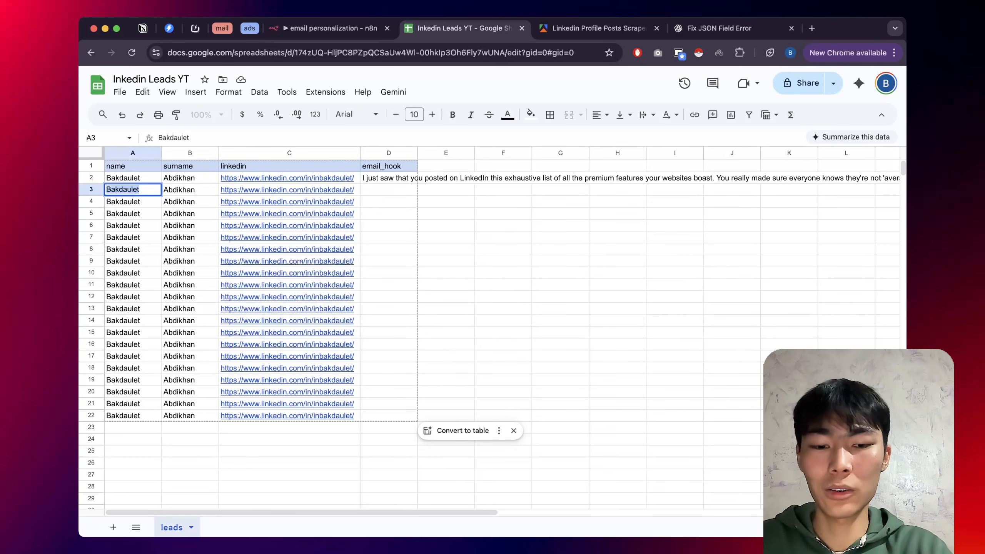
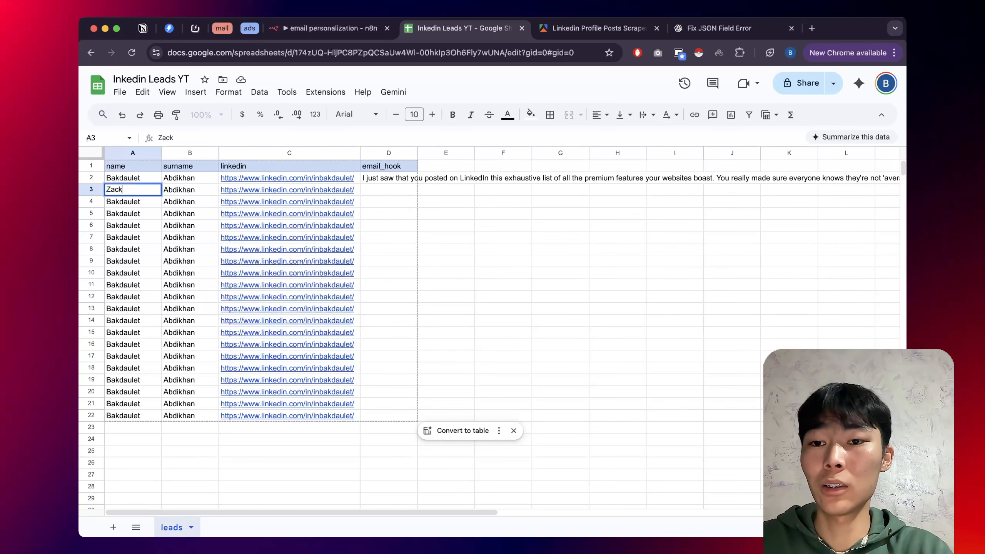
{"action": "key", "text": "Tab"}
{"action": "key", "text": "Return"}
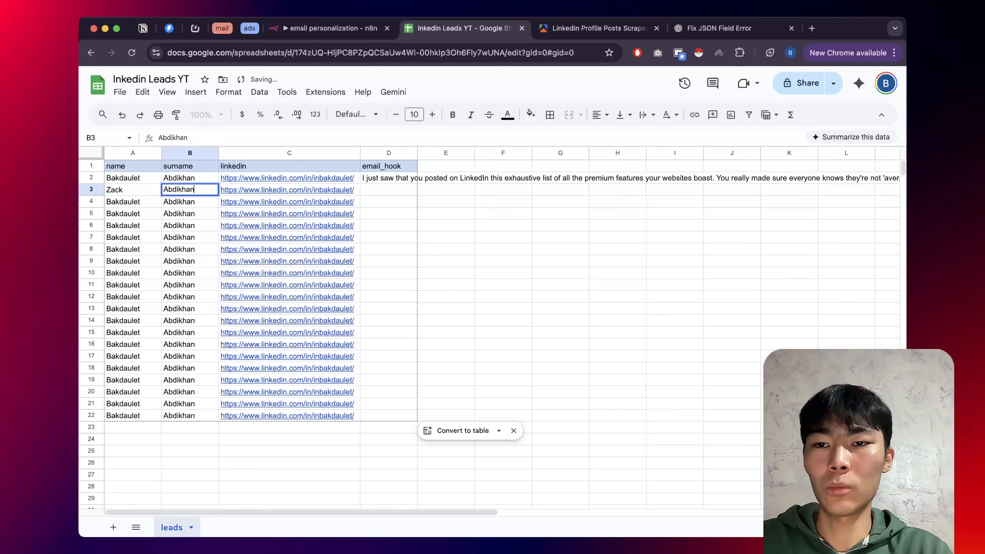
{"action": "key", "text": "super+a"}
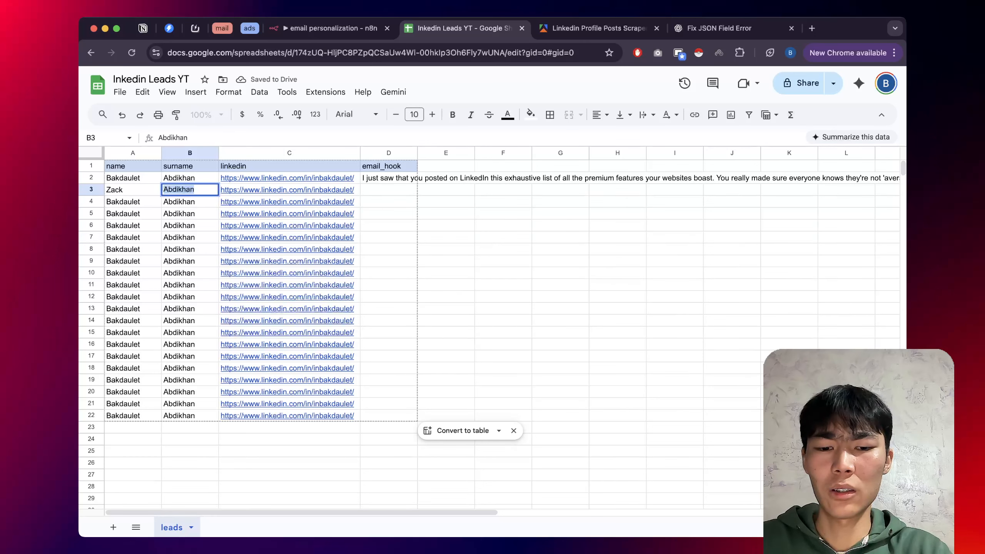
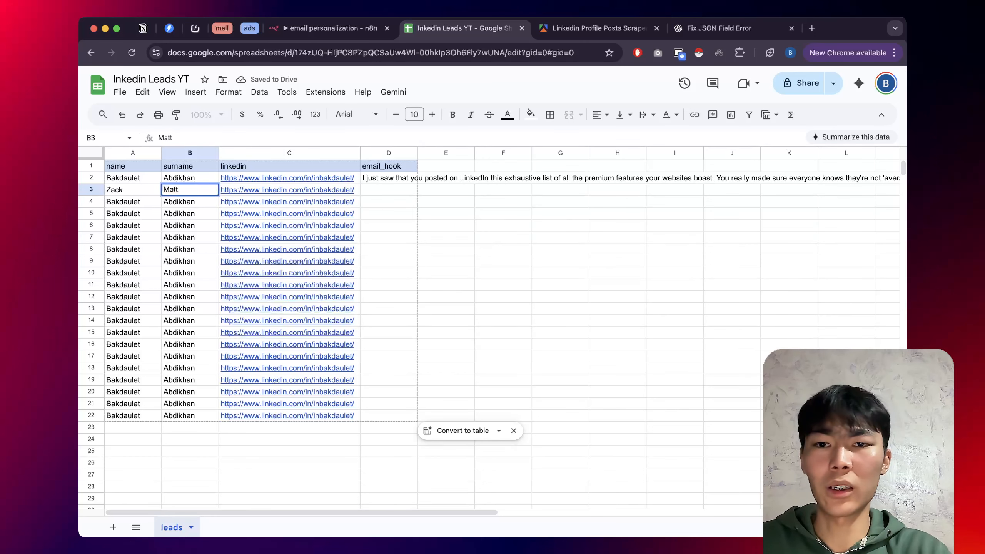
{"action": "key", "text": "Tab"}
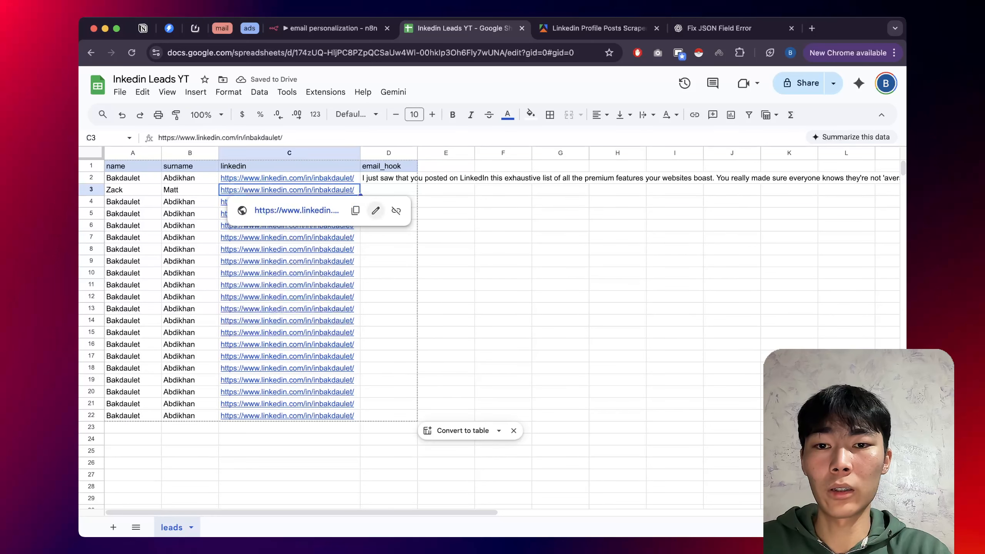
Change the displayed link text in C3 to the 'zack' profile.
{"action": "left_click", "coordinate": [375, 210]}
{"action": "left_click", "coordinate": [295, 218]}
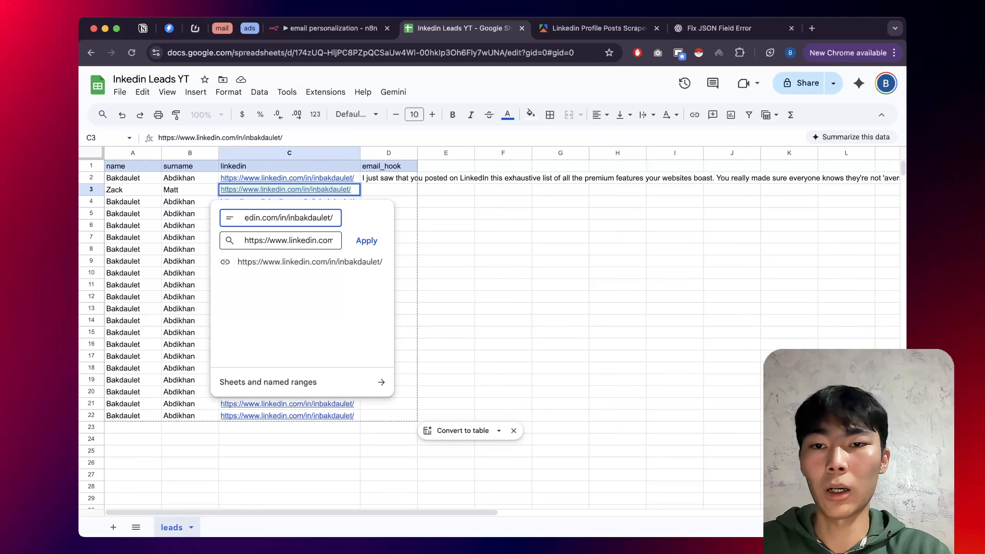
{"action": "key", "text": "BackSpace"}
{"action": "key", "text": "BackSpace"}
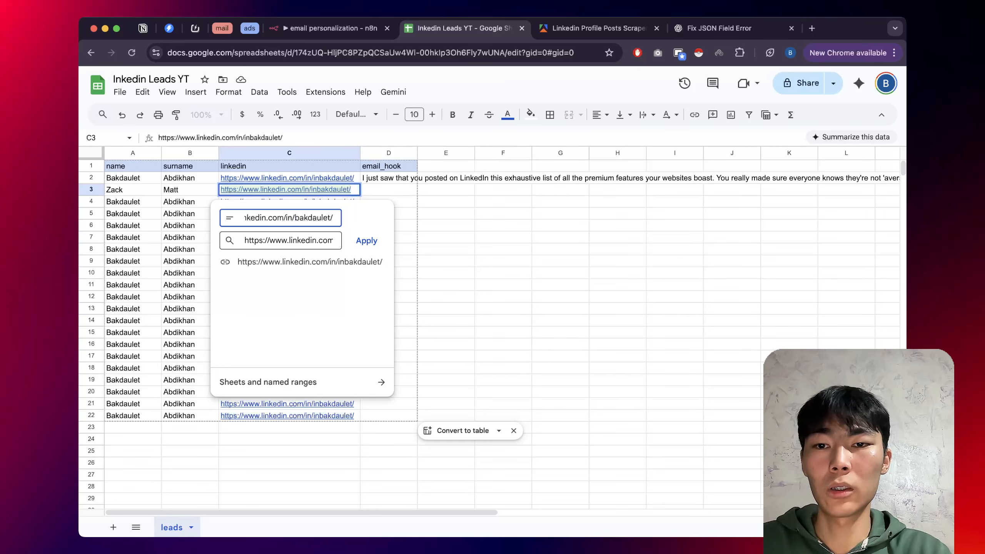
{"action": "key", "text": "shift+alt+Right"}
{"action": "type", "text": "za"}
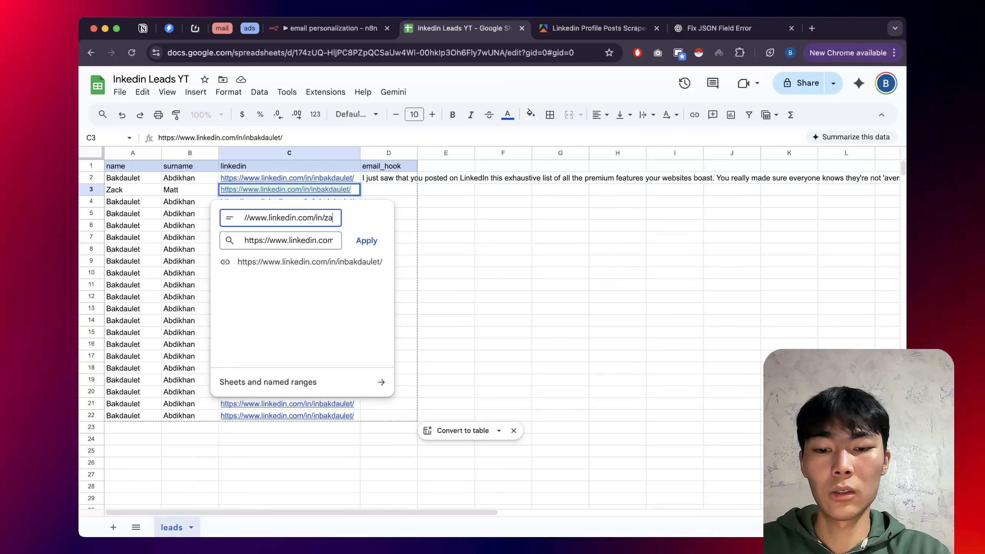
{"action": "type", "text": "ck"}
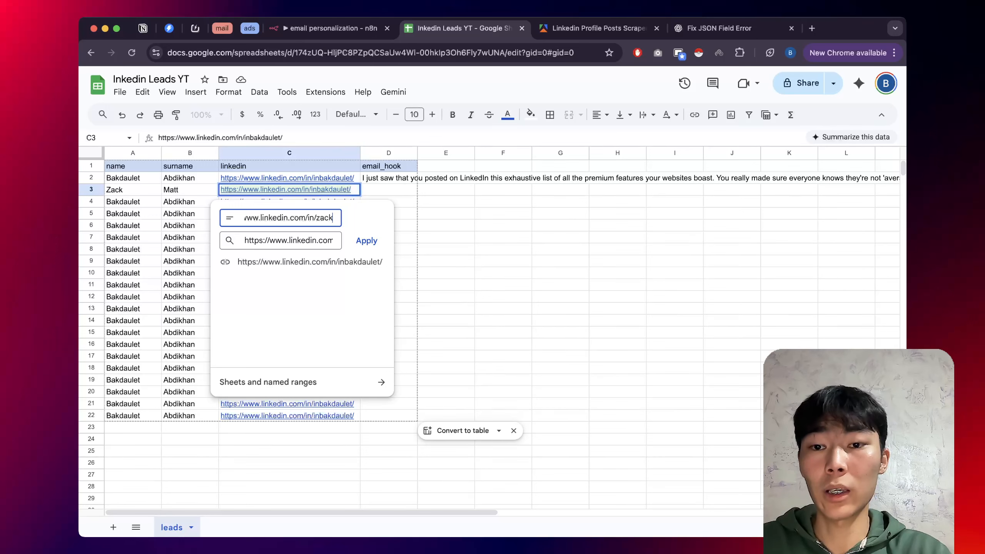
{"action": "key", "text": "Return"}
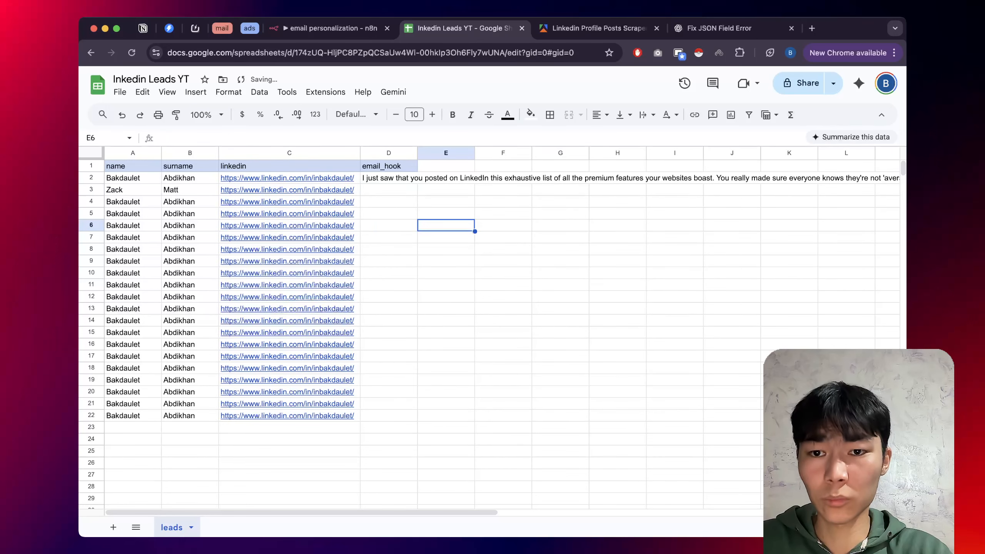
Point C3's LinkedIn URL at the 'zack' profile, then check C4's link.
{"action": "left_click", "coordinate": [376, 211]}
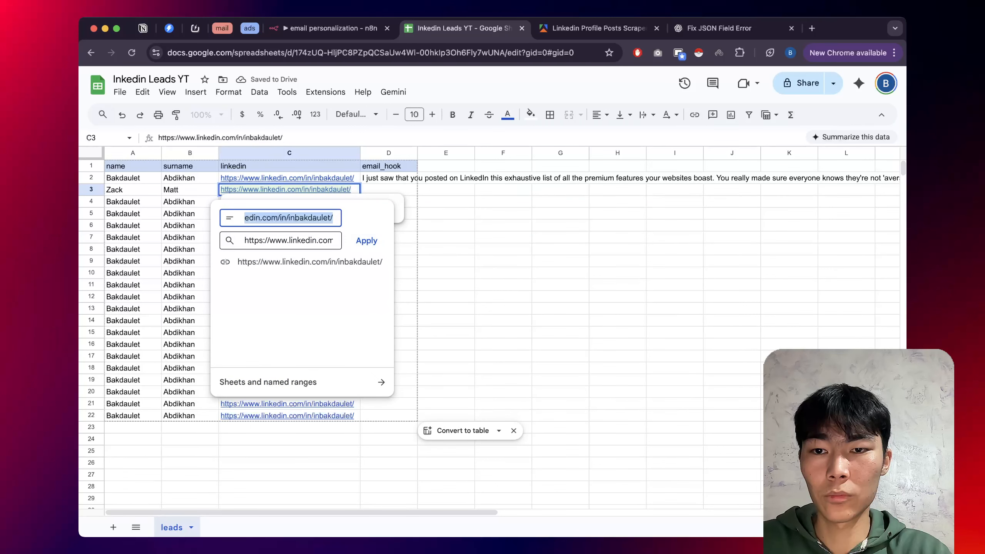
{"action": "left_click", "coordinate": [311, 241]}
{"action": "key", "text": "super+a"}
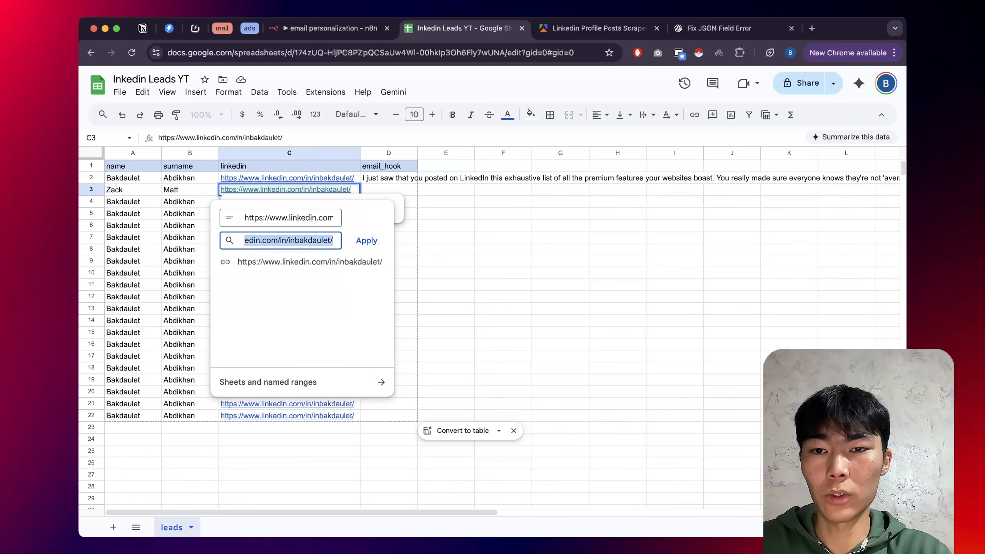
{"action": "left_click", "coordinate": [305, 240]}
{"action": "double_click", "coordinate": [305, 240]}
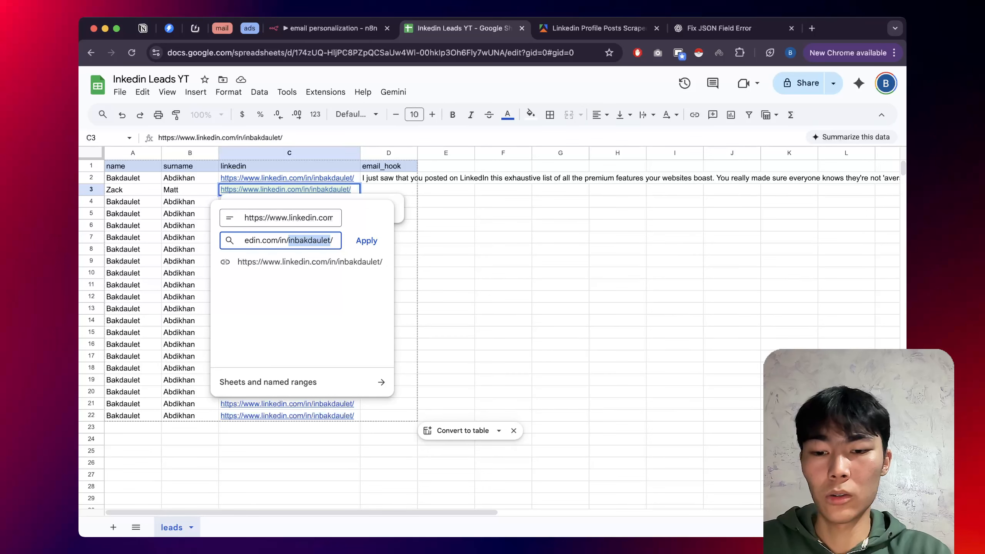
{"action": "type", "text": "zack"}
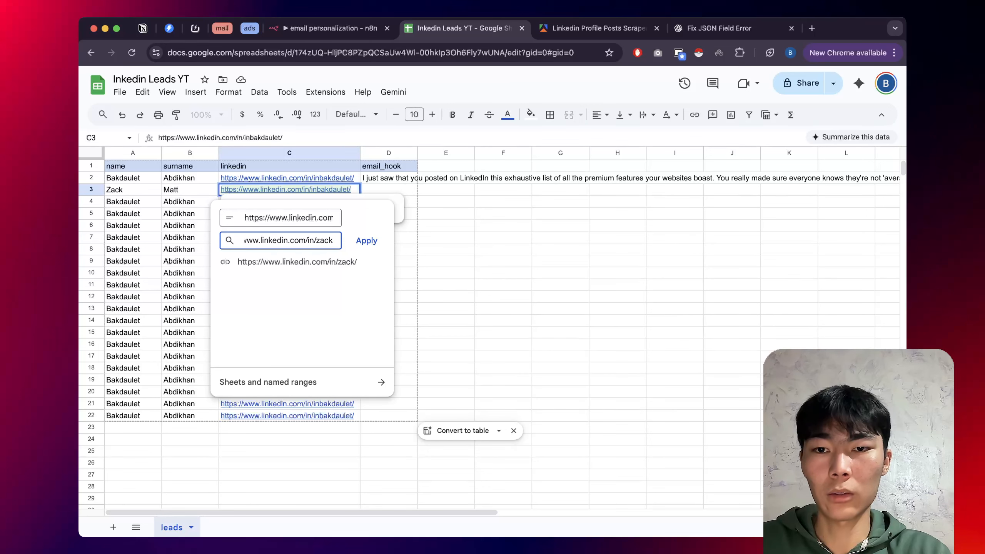
{"action": "left_click", "coordinate": [366, 241]}
{"action": "left_click", "coordinate": [446, 249]}
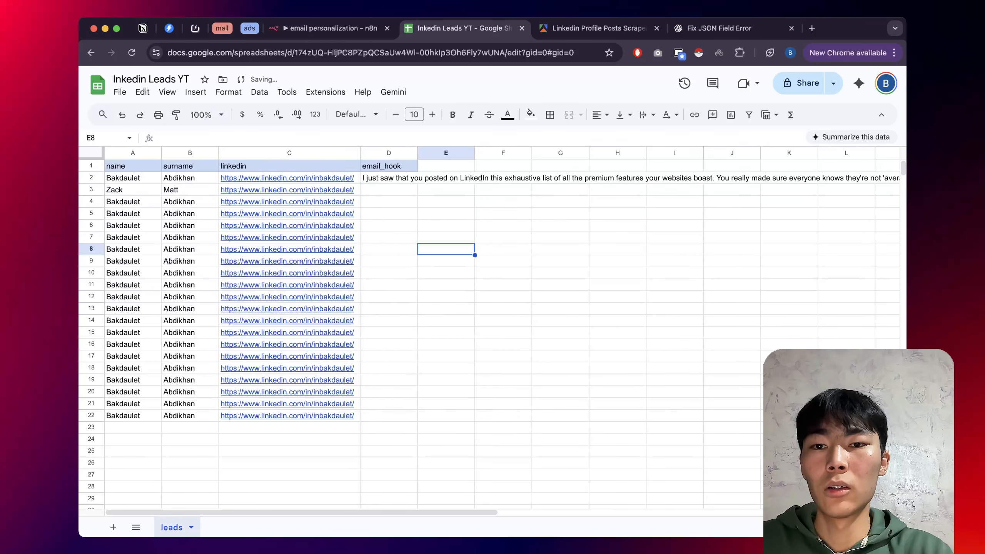
{"action": "left_click", "coordinate": [310, 202]}
{"action": "left_click", "coordinate": [446, 213]}
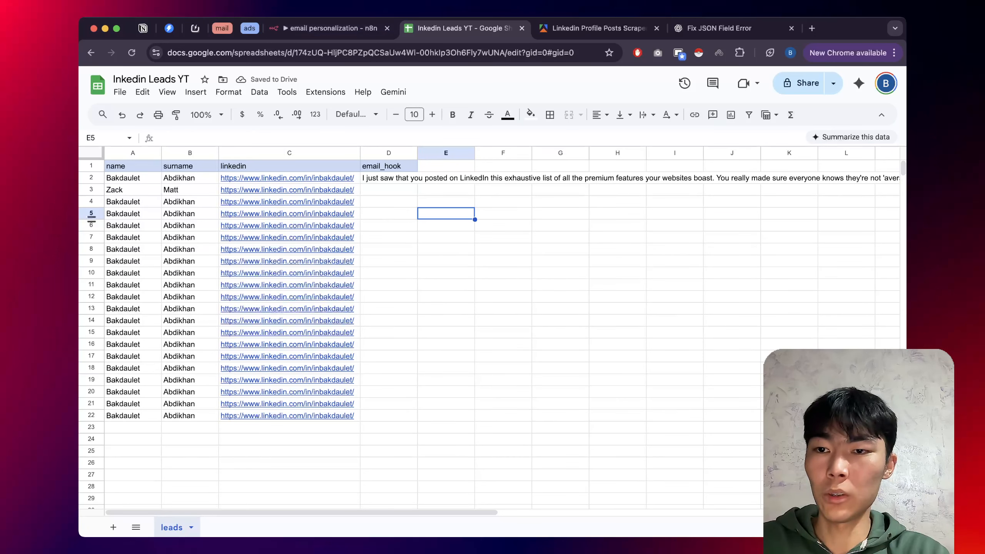
Clear rows 7–22 of the leads sheet, then select the pinned-data nodes in n8n.
{"action": "left_click", "coordinate": [91, 237]}
{"action": "left_click", "coordinate": [91, 415], "text": "shift"}
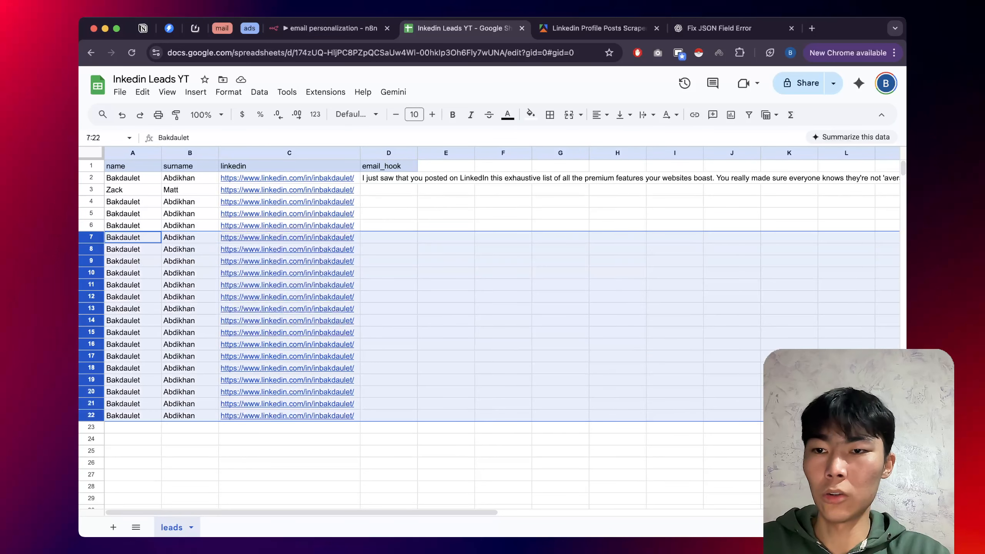
{"action": "key", "text": "Delete"}
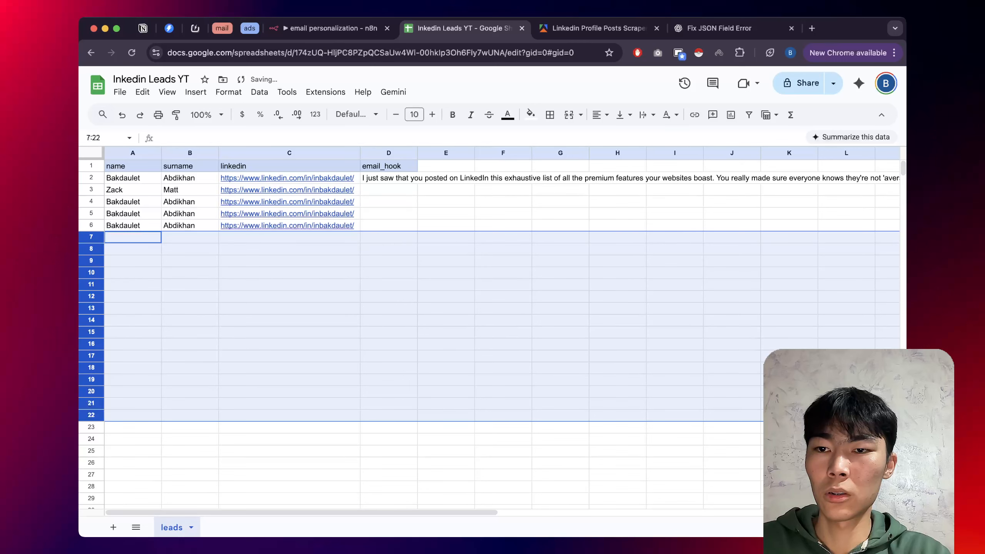
{"action": "left_click", "coordinate": [133, 190]}
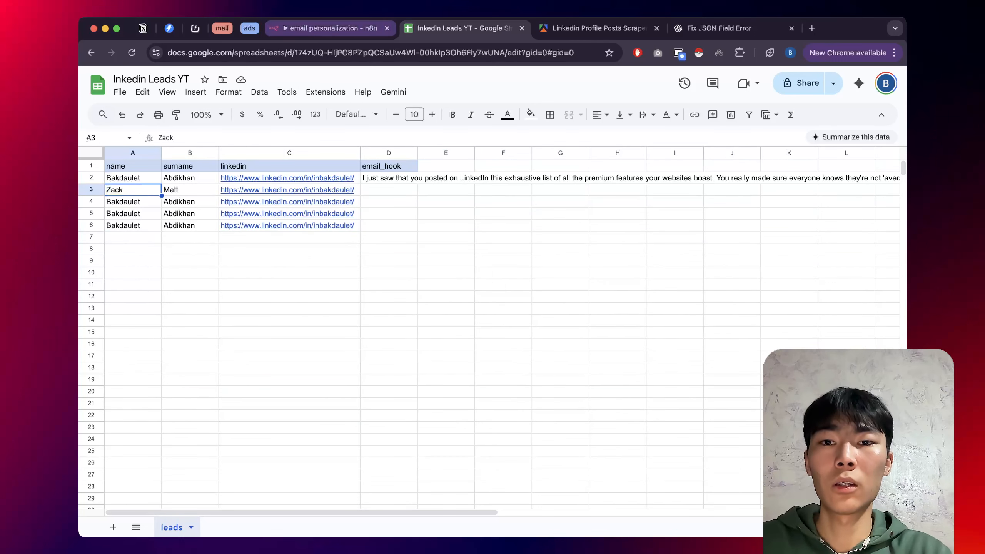
{"action": "left_click", "coordinate": [331, 29]}
{"action": "left_click_drag", "start_coordinate": [161, 236], "coordinate": [458, 320]}
Unpin the test data from the selected nodes and save the workflow.
{"action": "key", "text": "p"}
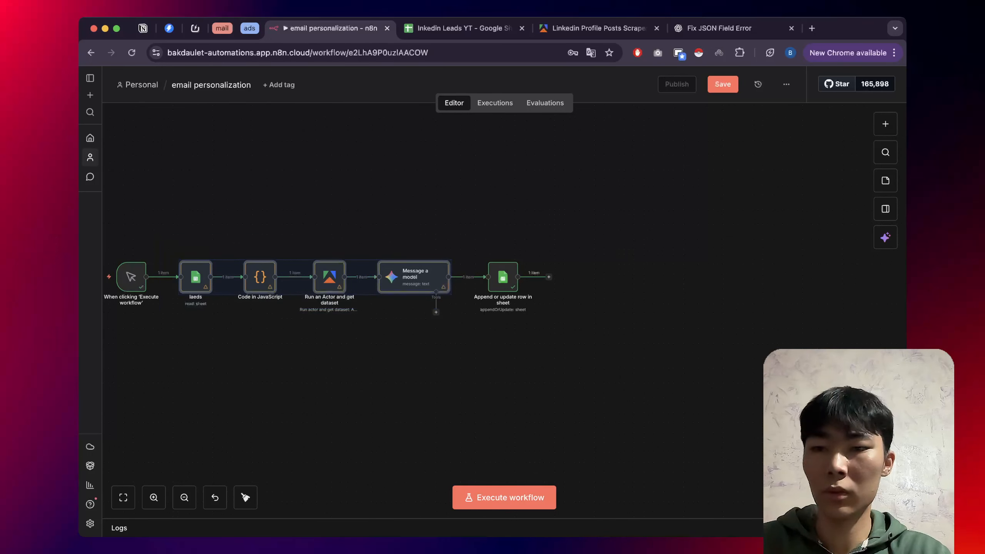
{"action": "left_click", "coordinate": [457, 321]}
{"action": "left_click", "coordinate": [722, 84]}
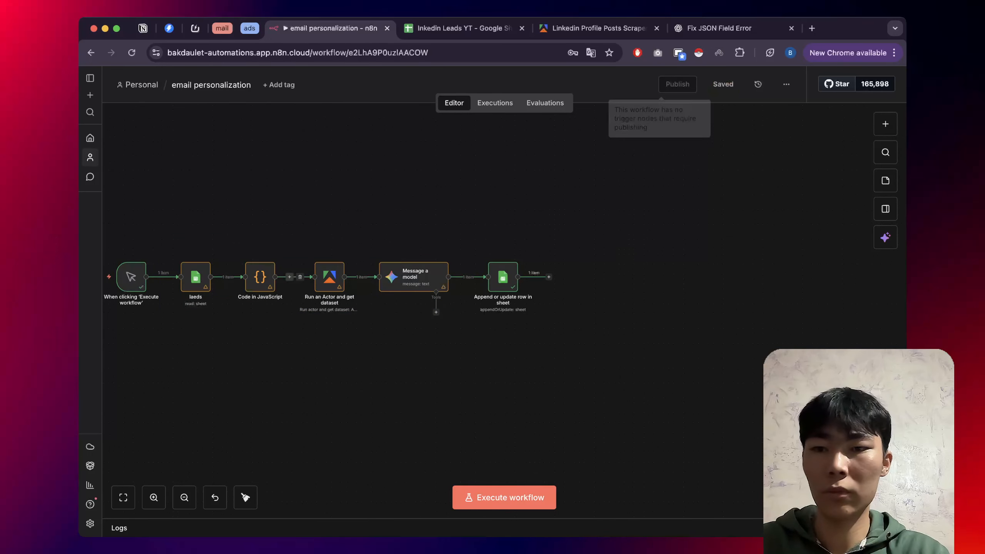
Shift trigger and laeds left and insert a Loop Over Items node (batch size 1) after laeds.
{"action": "scroll", "coordinate": [197, 321], "scroll_direction": "up", "scroll_amount": 3}
{"action": "scroll", "coordinate": [446, 264], "scroll_direction": "down", "scroll_amount": 1}
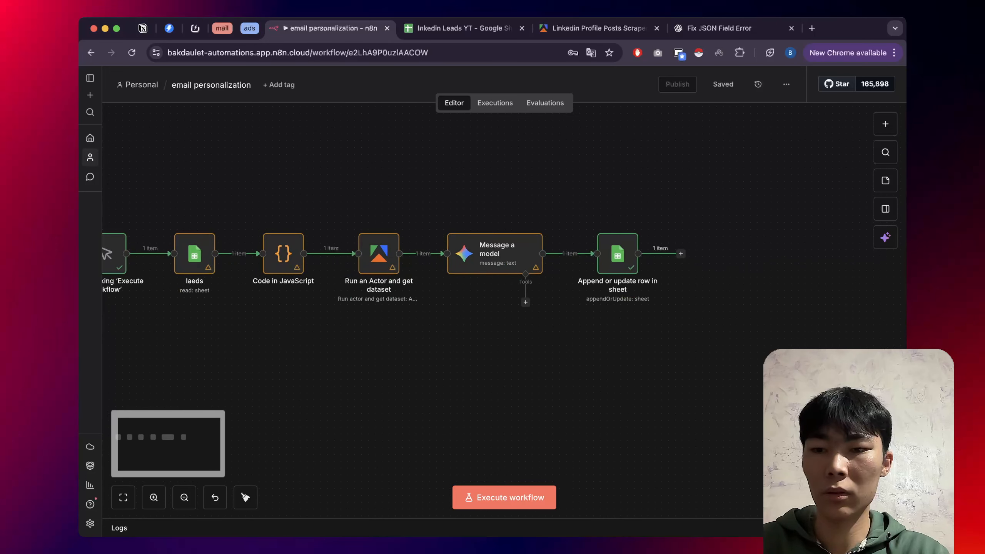
{"action": "scroll", "coordinate": [446, 264], "scroll_direction": "left", "scroll_amount": 5}
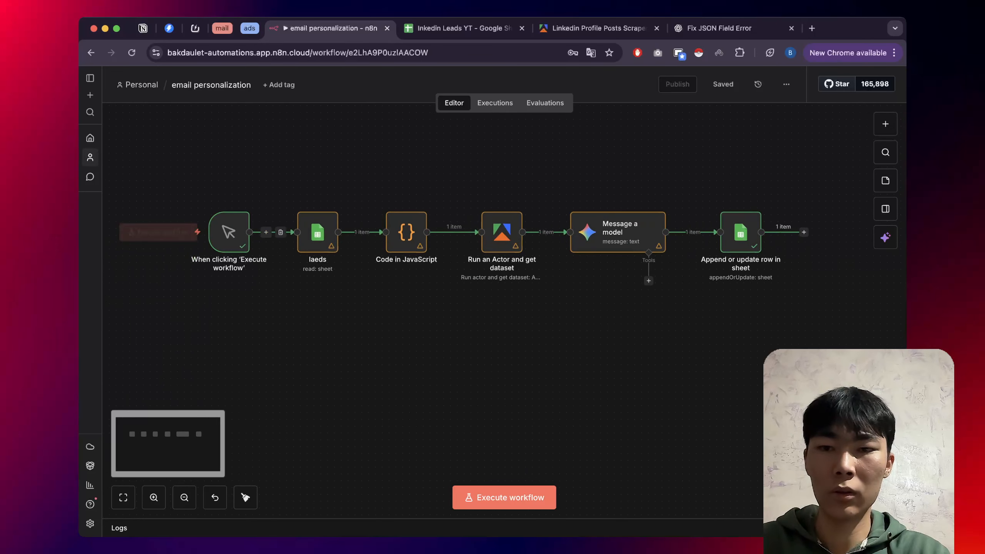
{"action": "left_click_drag", "start_coordinate": [191, 197], "coordinate": [371, 268]}
{"action": "left_click_drag", "start_coordinate": [317, 233], "coordinate": [208, 232]}
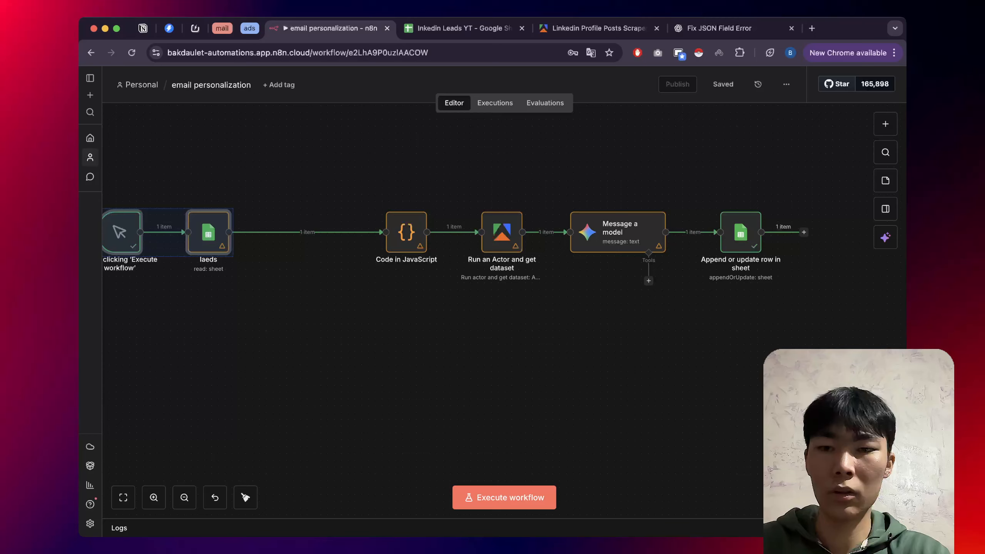
{"action": "left_click", "coordinate": [300, 232]}
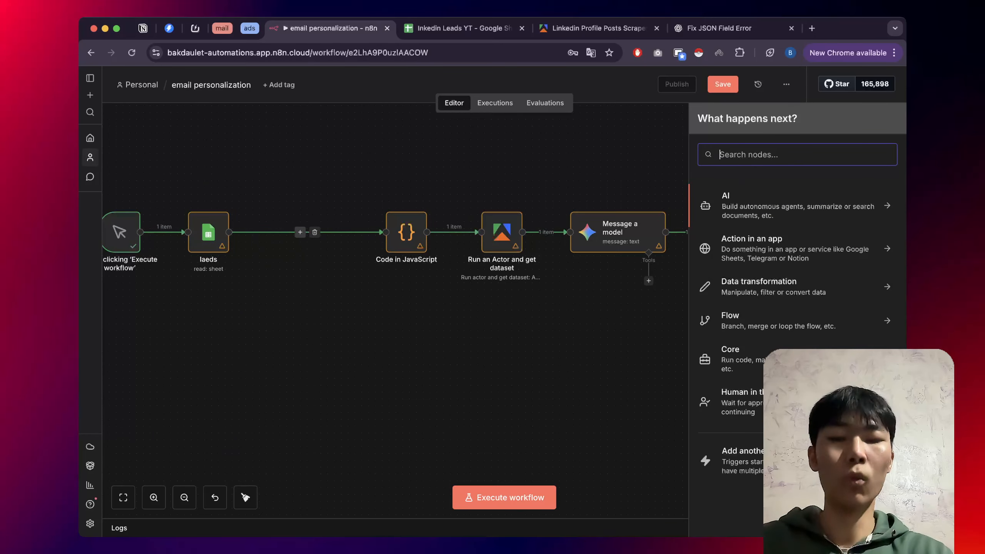
{"action": "type", "text": "loop"}
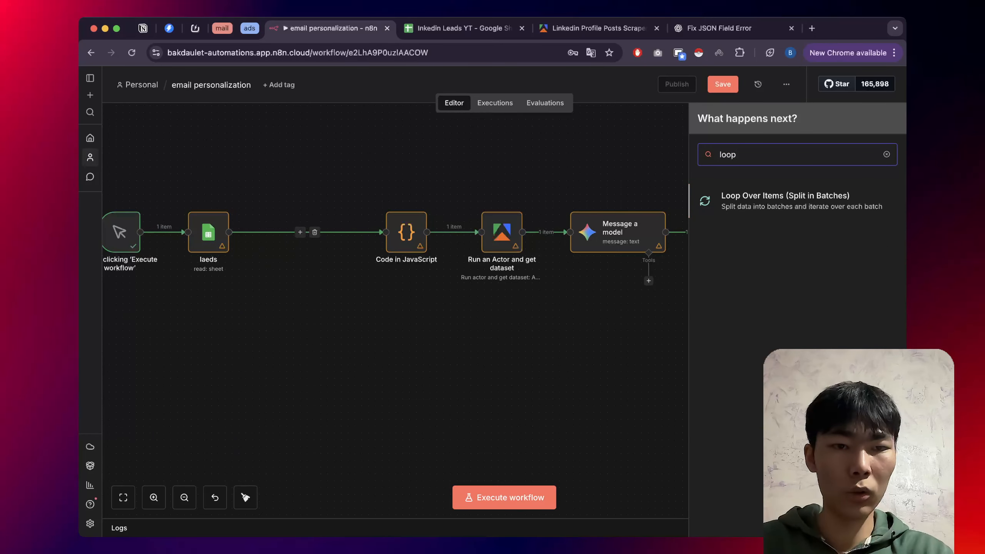
{"action": "key", "text": "Return"}
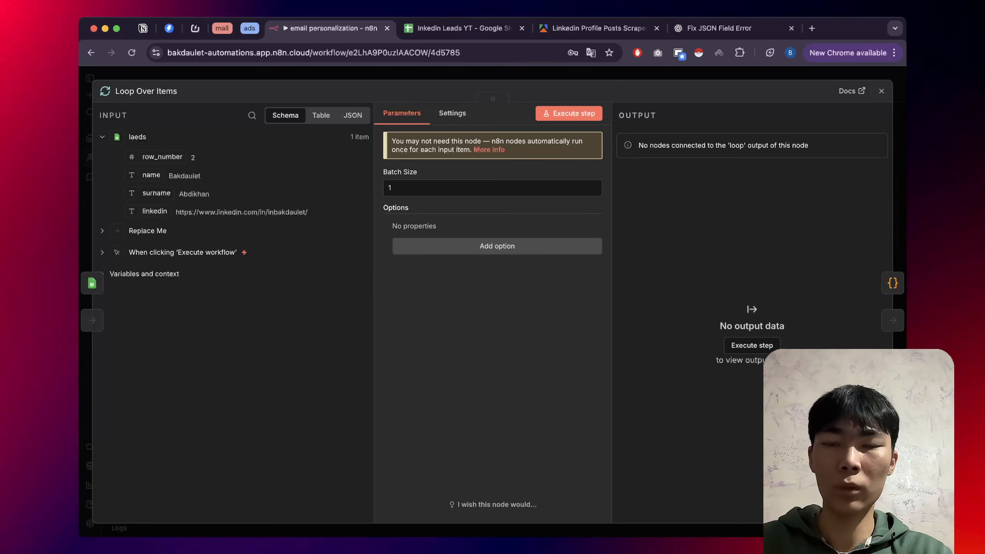
{"action": "key", "text": "Escape"}
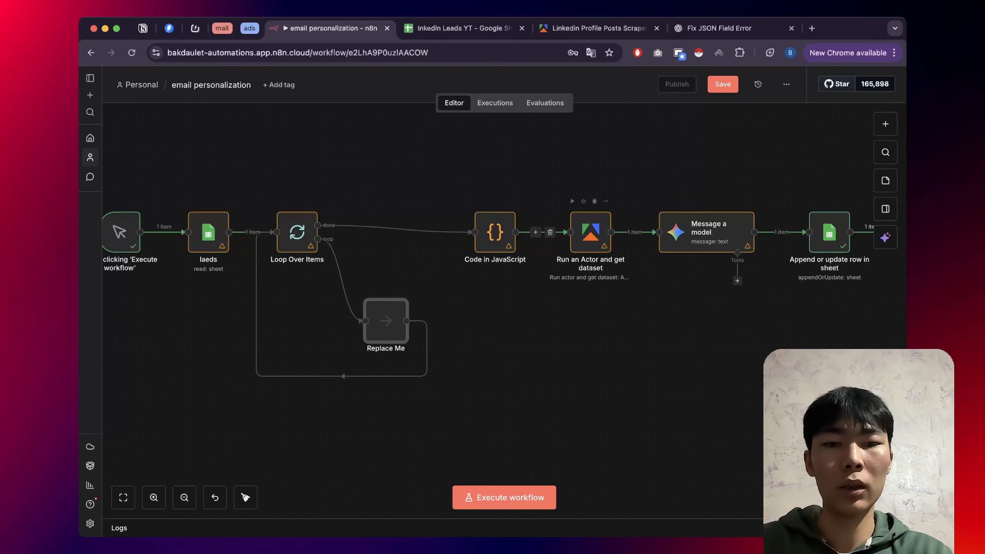
{"action": "double_click", "coordinate": [591, 232]}
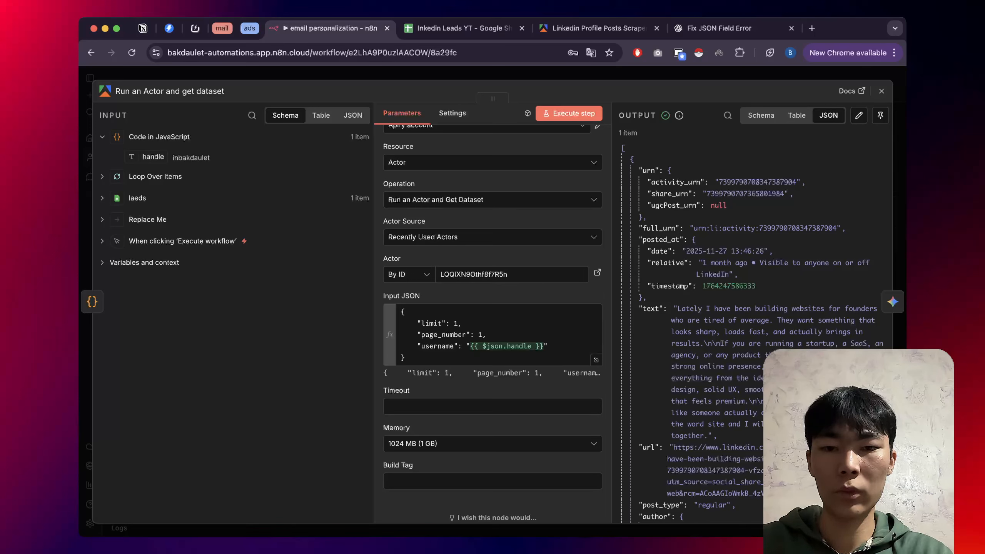
{"action": "left_click_drag", "start_coordinate": [417, 346], "coordinate": [549, 346]}
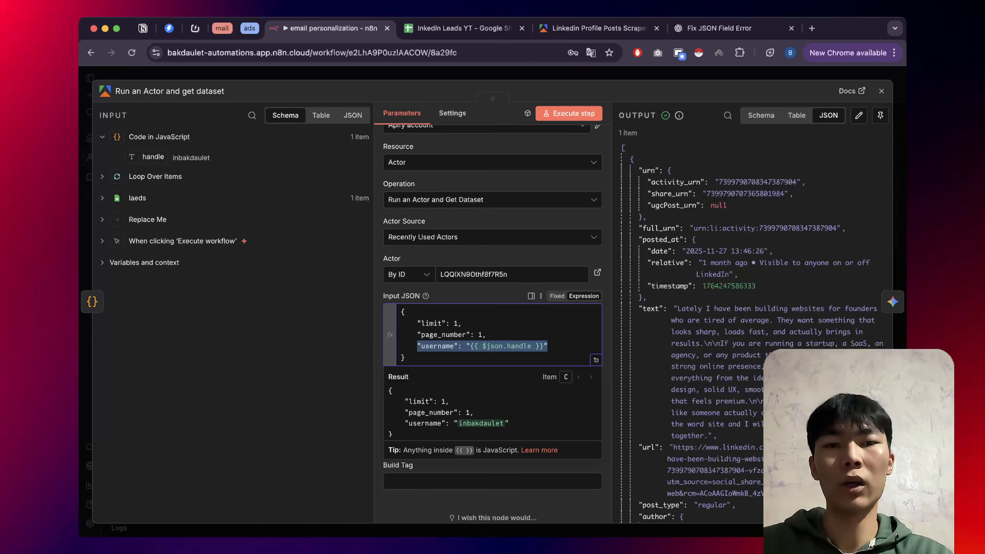
{"action": "left_click", "coordinate": [551, 74]}
{"action": "left_click", "coordinate": [599, 29]}
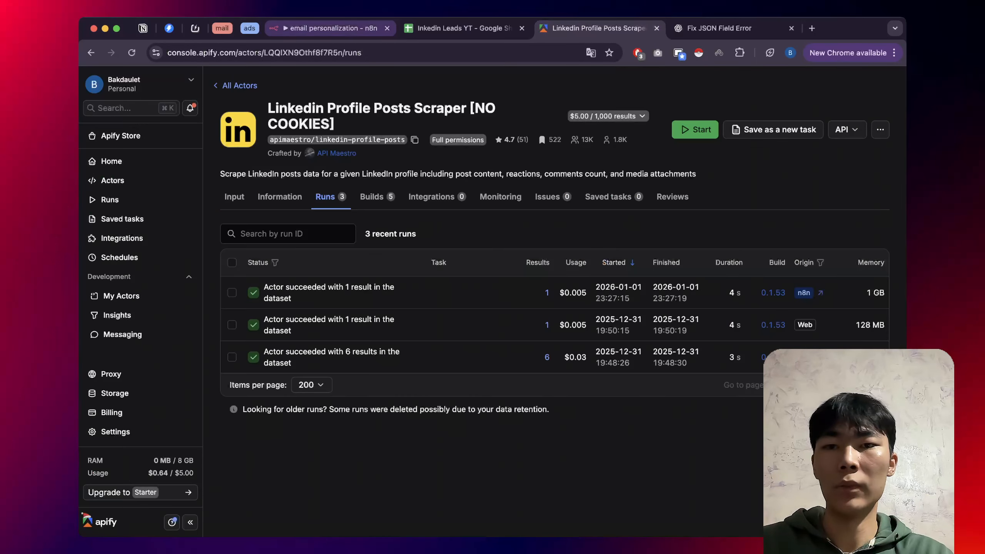
{"action": "left_click", "coordinate": [331, 29]}
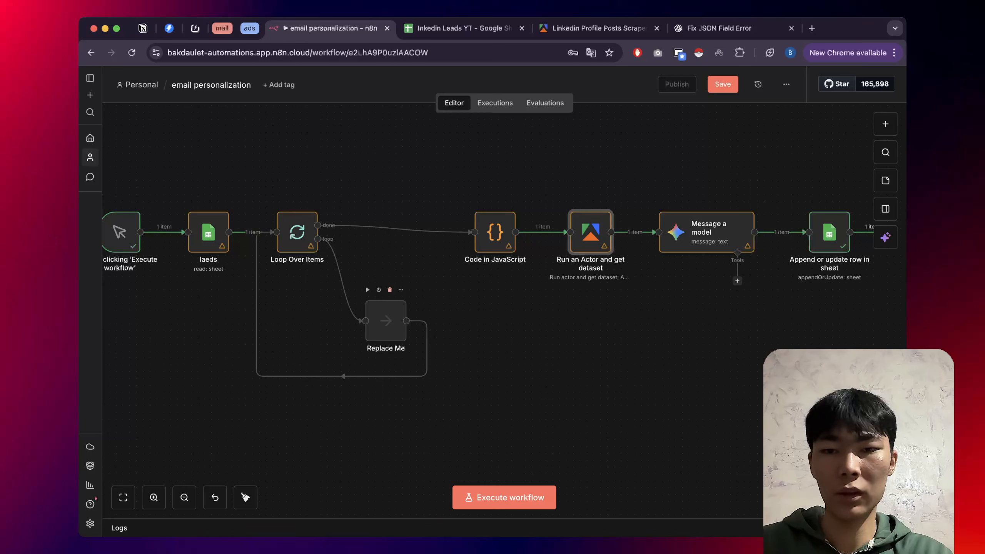
Delete the Replace Me node along with its done and loop-back connections.
{"action": "left_click", "coordinate": [390, 290]}
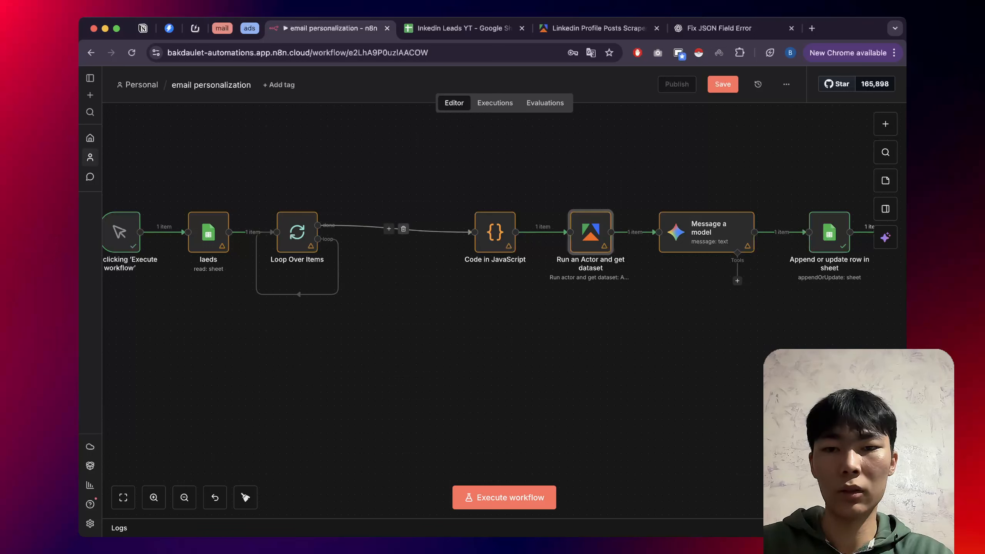
{"action": "left_click", "coordinate": [405, 229]}
{"action": "left_click", "coordinate": [304, 295]}
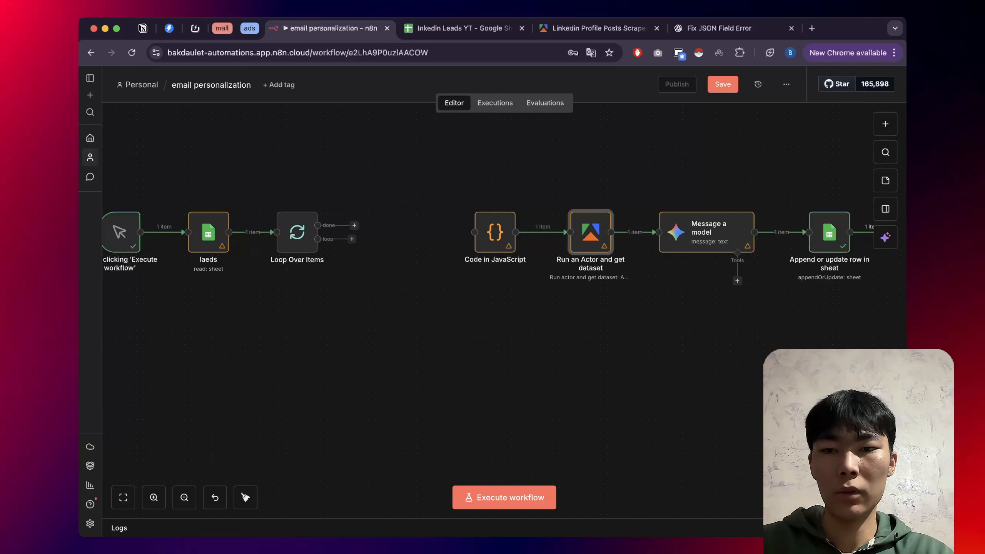
Wire Loop Over Items' loop output into Code in JavaScript and tidy the node layout.
{"action": "left_click_drag", "start_coordinate": [298, 234], "coordinate": [359, 234]}
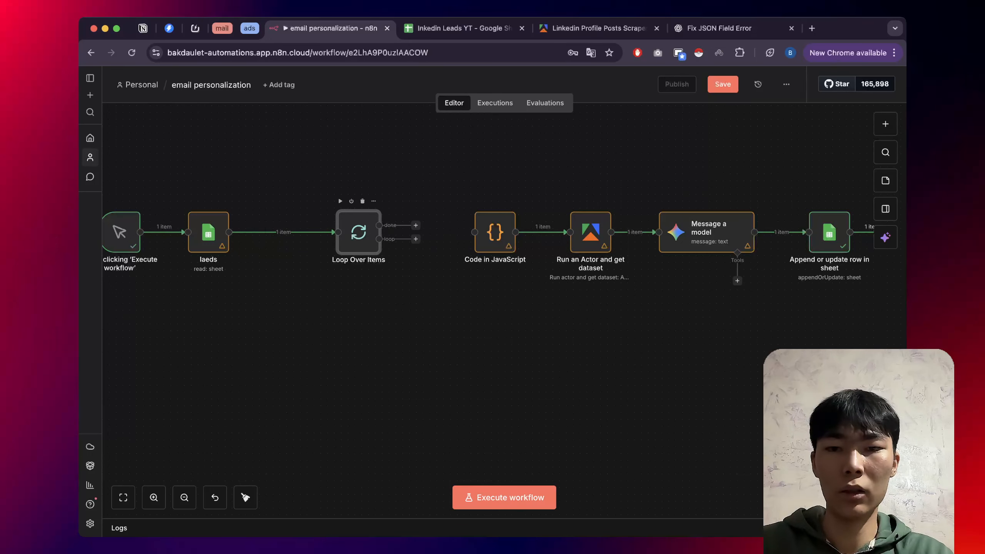
{"action": "scroll", "coordinate": [395, 233], "scroll_direction": "up", "scroll_amount": 5}
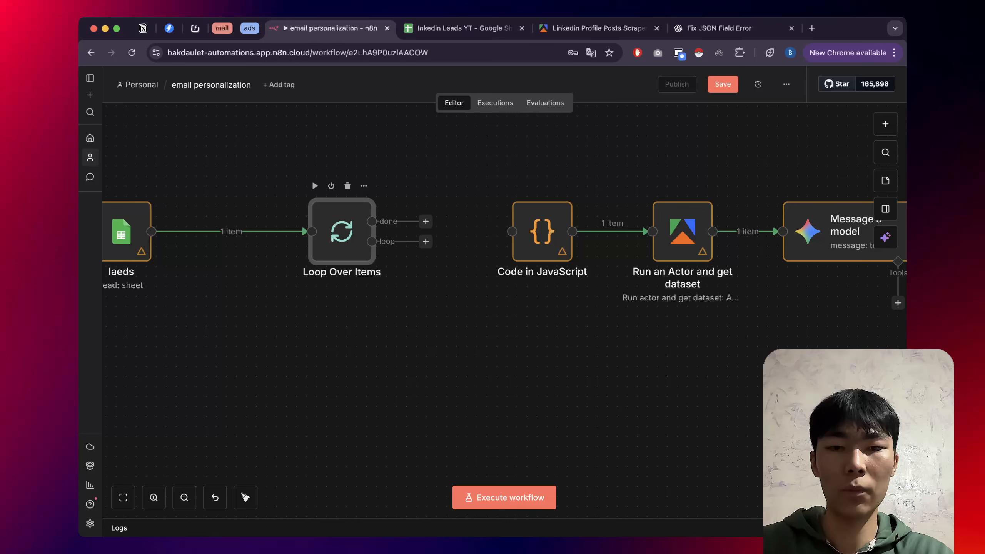
{"action": "left_click_drag", "start_coordinate": [372, 241], "coordinate": [511, 232]}
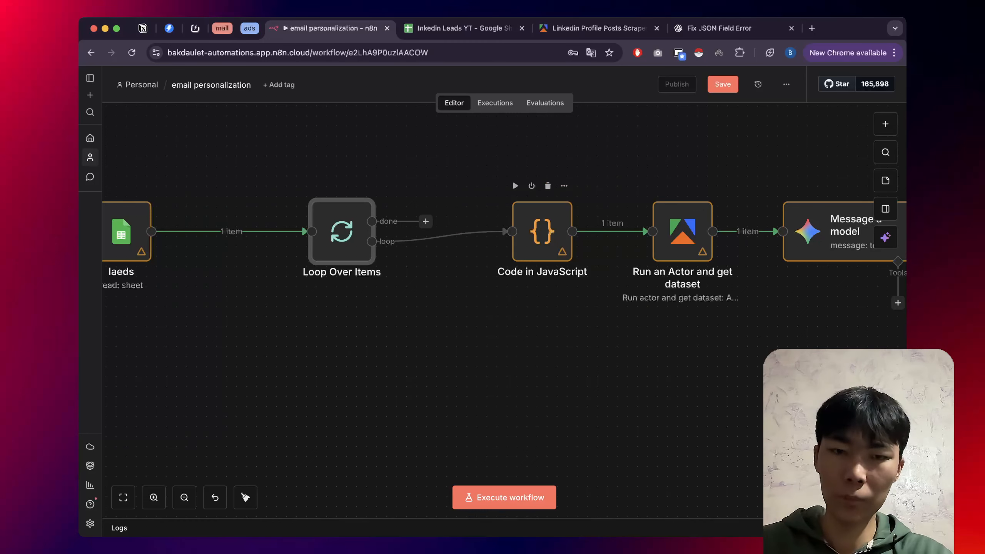
{"action": "scroll", "coordinate": [428, 281], "scroll_direction": "down", "scroll_amount": 3}
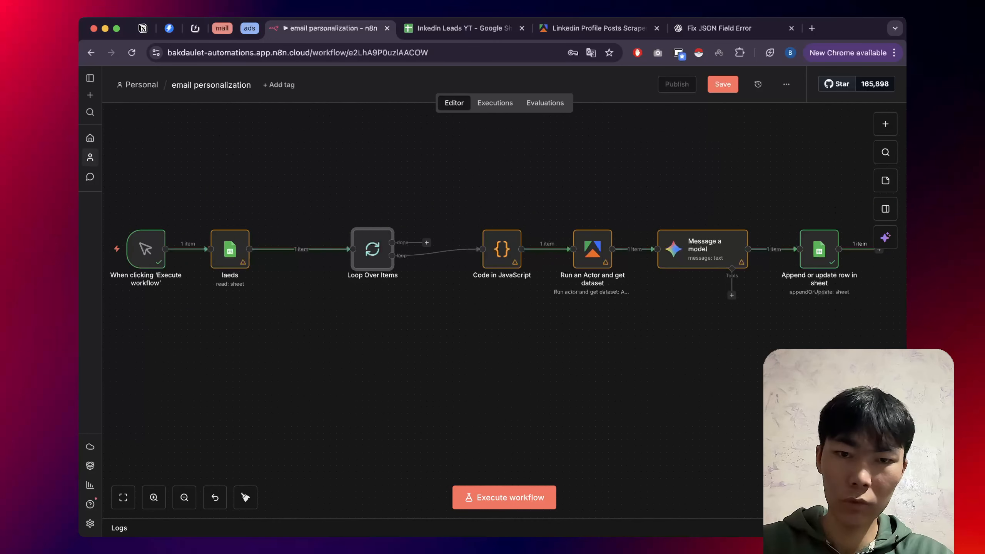
{"action": "scroll", "coordinate": [429, 280], "scroll_direction": "right", "scroll_amount": 1}
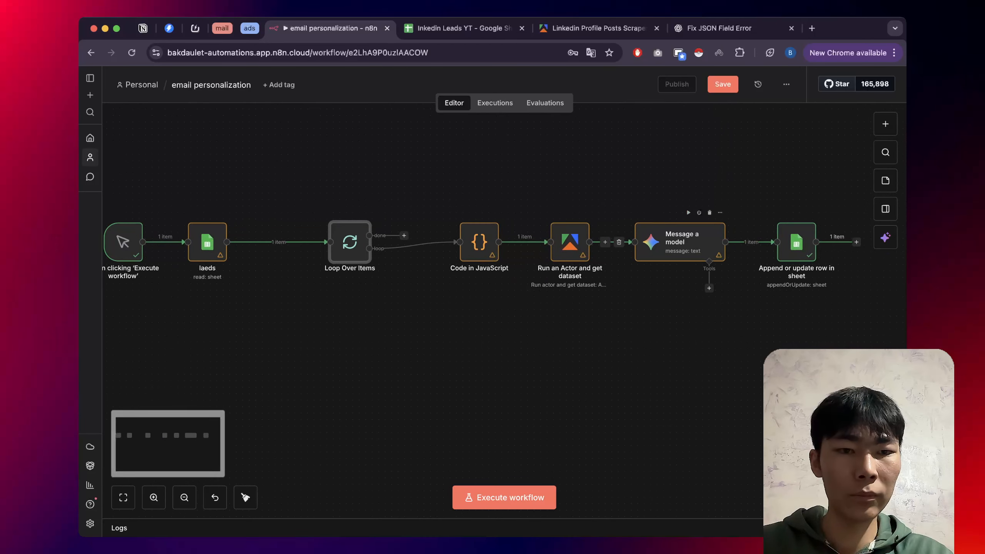
{"action": "scroll", "coordinate": [683, 245], "scroll_direction": "right", "scroll_amount": 2}
{"action": "left_click_drag", "start_coordinate": [797, 243], "coordinate": [371, 259]}
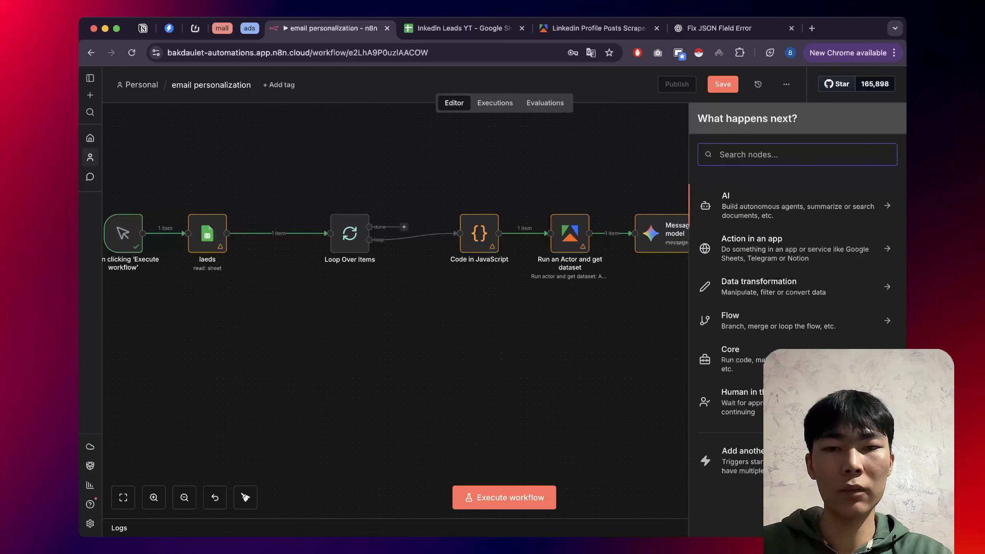
{"action": "left_click", "coordinate": [370, 321]}
{"action": "scroll", "coordinate": [370, 322], "scroll_direction": "down", "scroll_amount": 3}
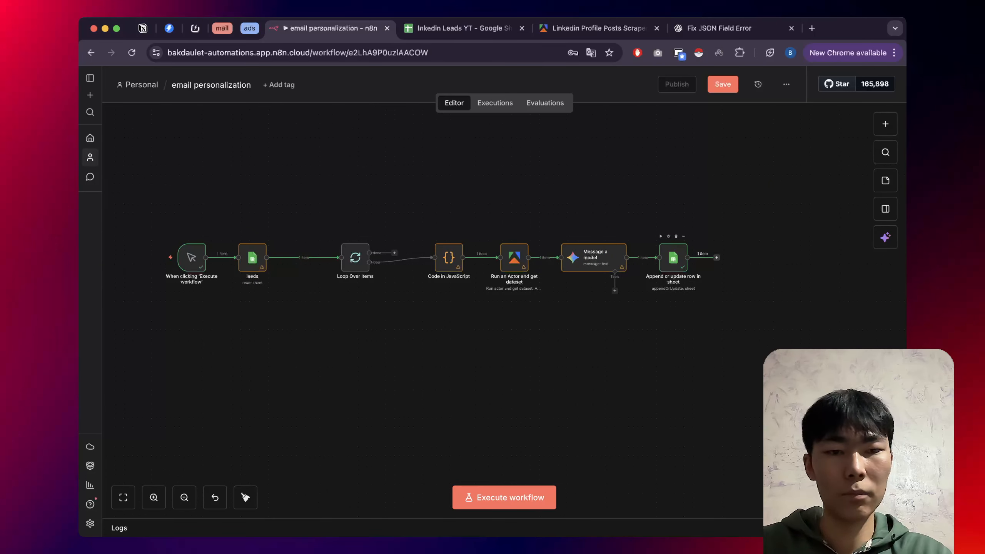
{"action": "left_click_drag", "start_coordinate": [687, 258], "coordinate": [340, 255]}
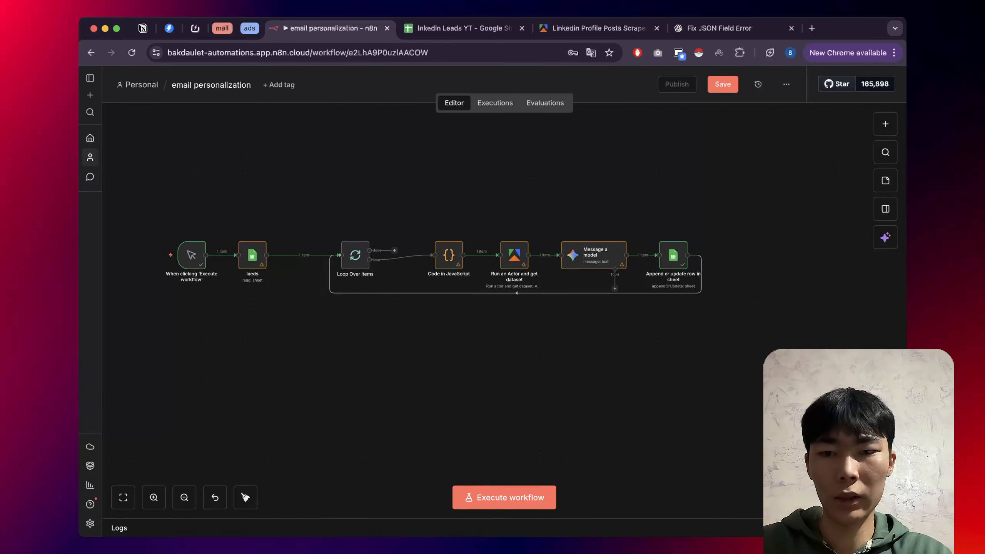
{"action": "scroll", "coordinate": [267, 267], "scroll_direction": "up", "scroll_amount": 3}
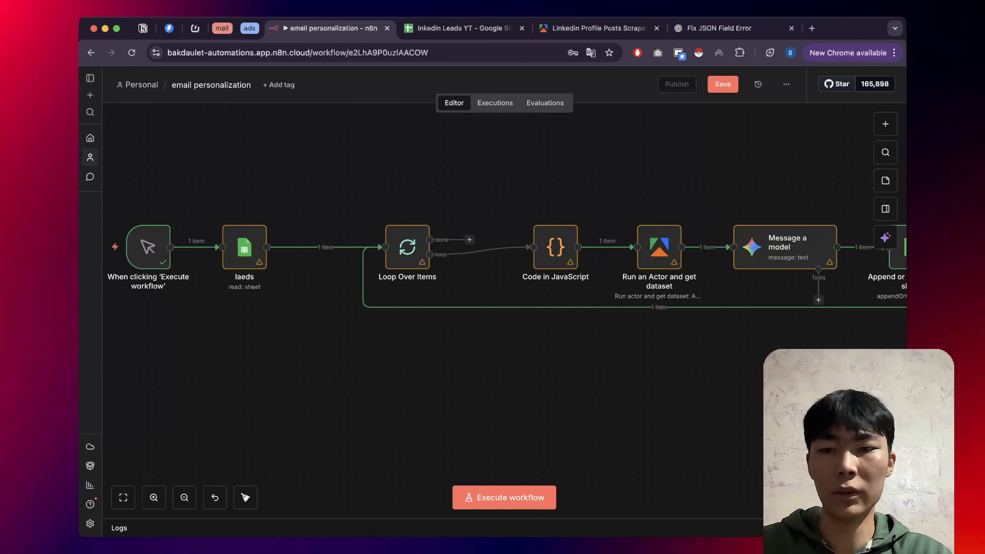
{"action": "scroll", "coordinate": [276, 268], "scroll_direction": "down", "scroll_amount": 2}
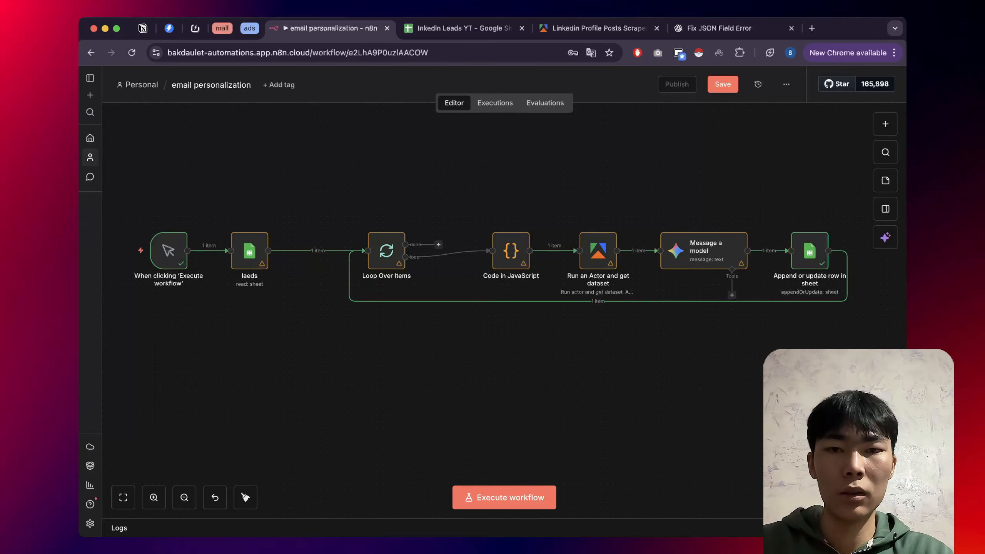
{"action": "mouse_move", "coordinate": [168, 251]}
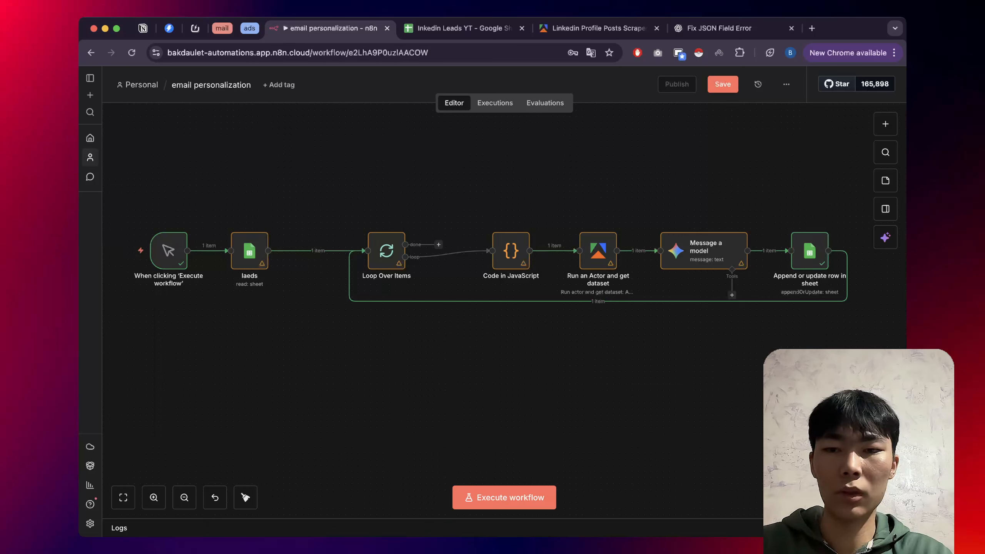
Add a Limit node with Max Items 3 inline between laeds and Loop Over Items.
{"action": "left_click", "coordinate": [311, 250]}
{"action": "type", "text": "limi"}
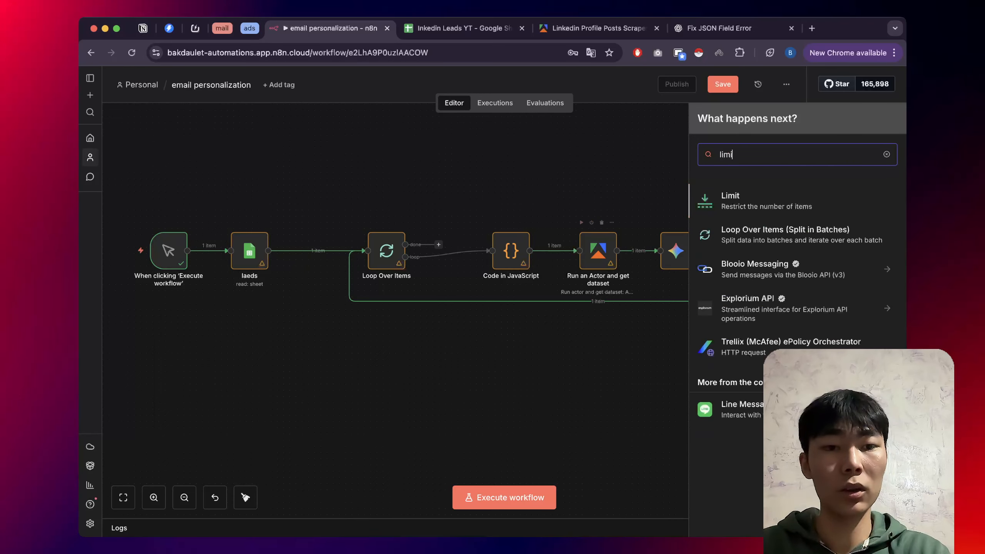
{"action": "key", "text": "Return"}
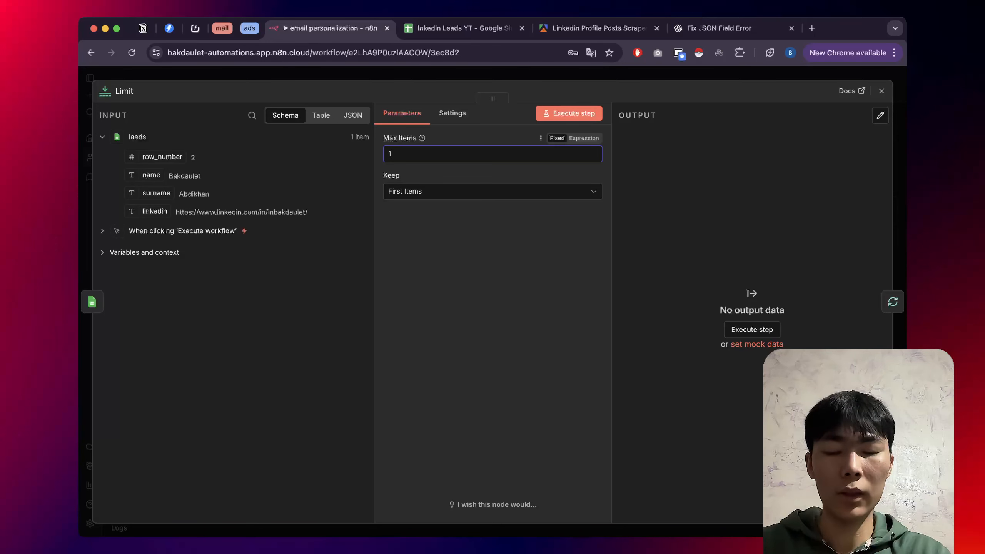
{"action": "type", "text": "3"}
{"action": "key", "text": "Escape"}
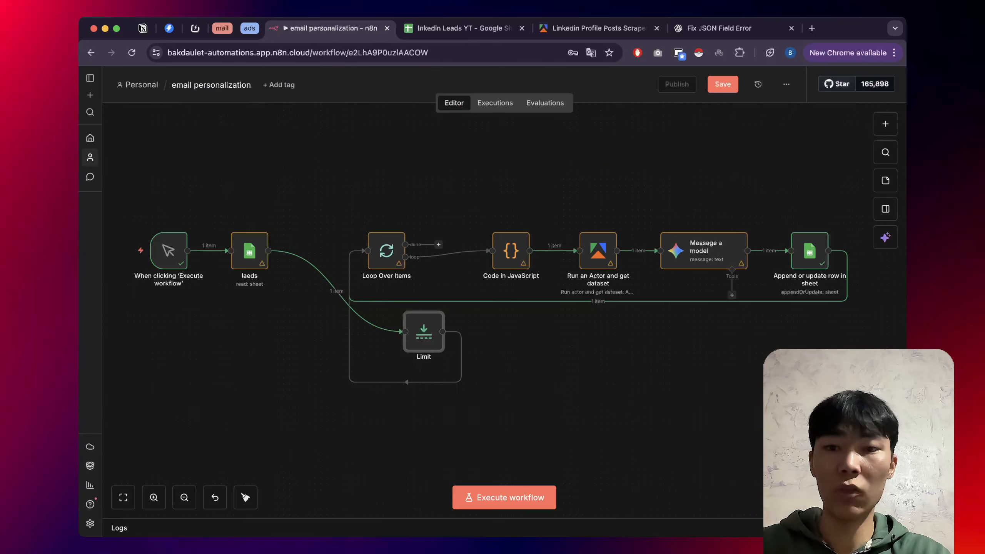
{"action": "left_click_drag", "start_coordinate": [386, 250], "coordinate": [411, 251]}
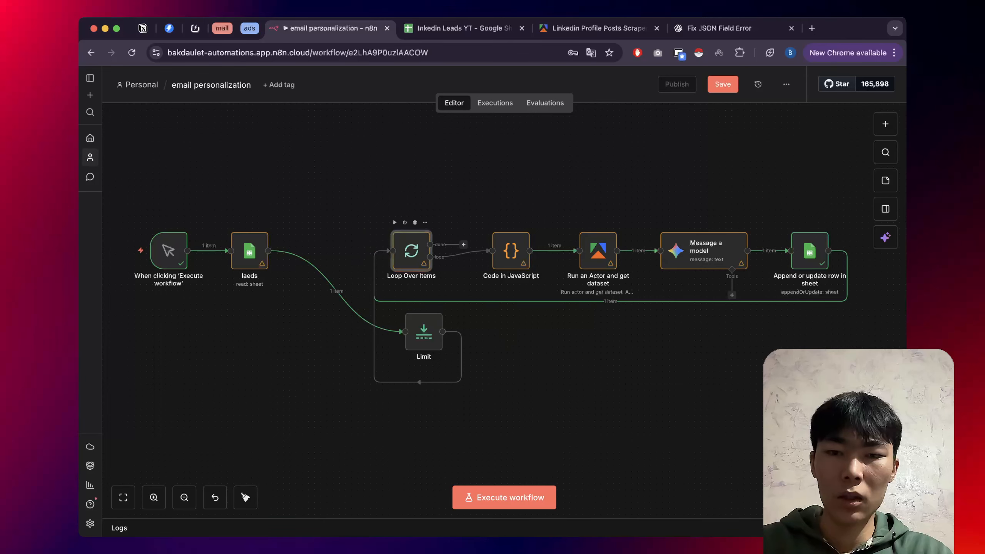
{"action": "left_click_drag", "start_coordinate": [423, 332], "coordinate": [324, 251]}
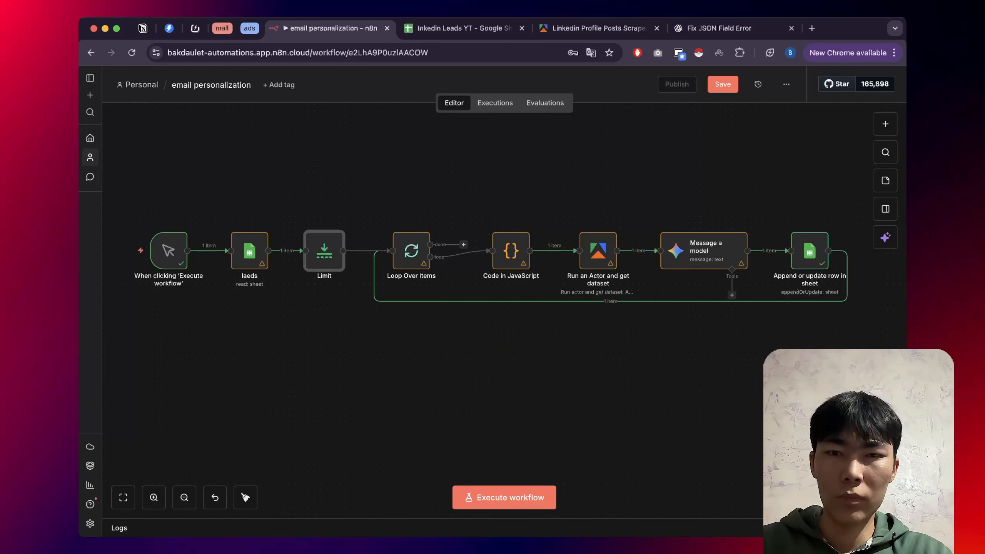
{"action": "left_click", "coordinate": [464, 28]}
Clear the contents of rows 5 and 6 in the leads sheet.
{"action": "left_click", "coordinate": [92, 201]}
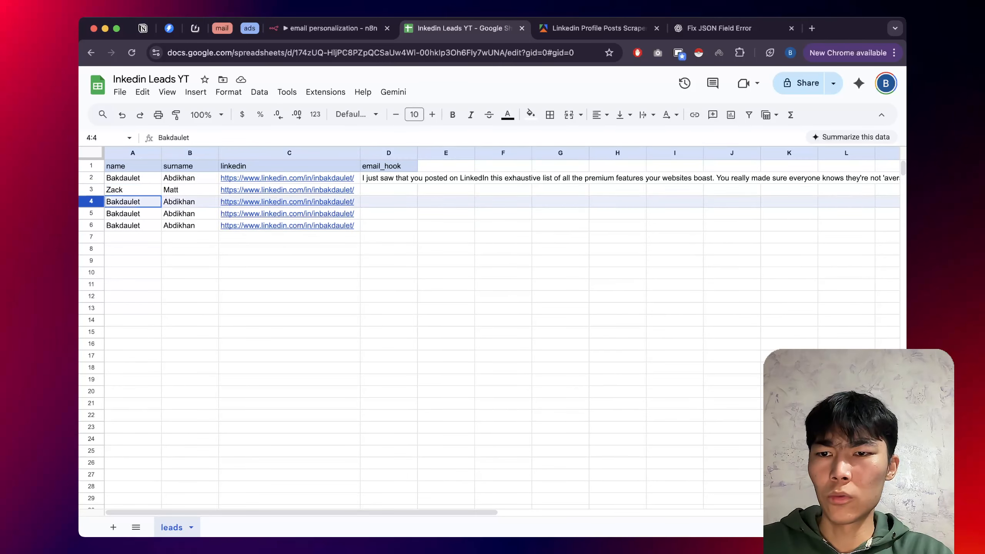
{"action": "left_click", "coordinate": [91, 213]}
{"action": "left_click", "coordinate": [91, 226], "text": "shift"}
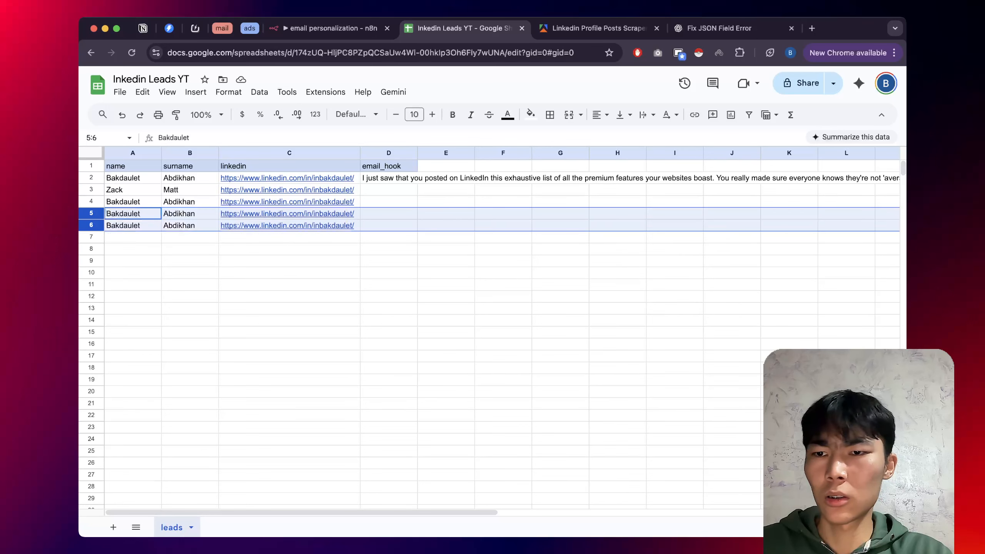
{"action": "key", "text": "Delete"}
Empty cells A3:C4, leaving only the first lead in row 2.
{"action": "left_click", "coordinate": [133, 178]}
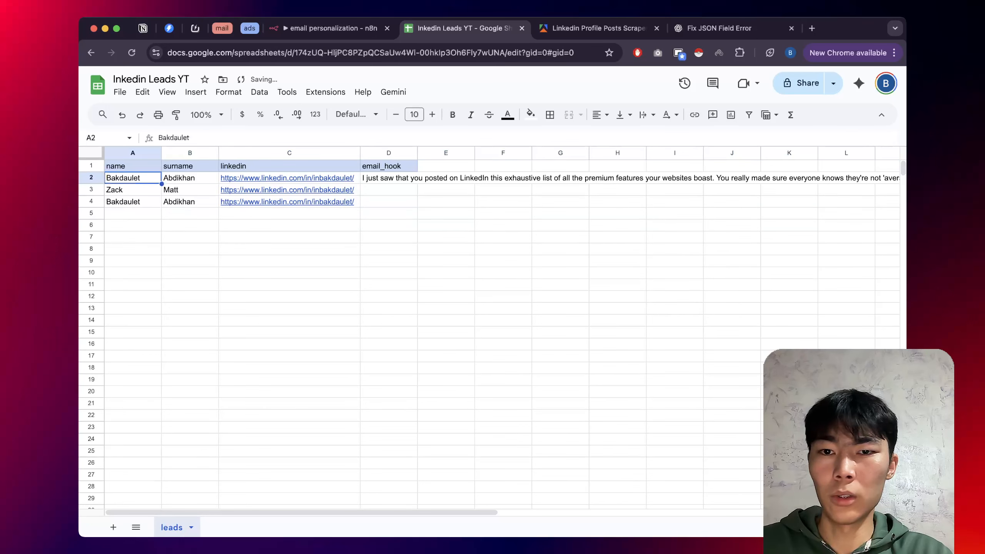
{"action": "left_click_drag", "start_coordinate": [133, 178], "coordinate": [287, 178]}
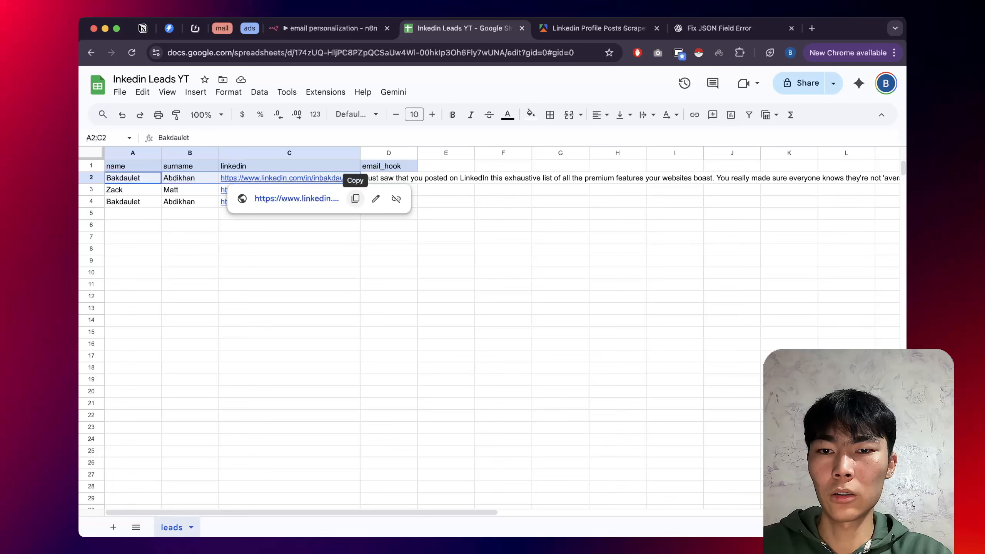
{"action": "left_click", "coordinate": [388, 237]}
{"action": "left_click", "coordinate": [133, 178]}
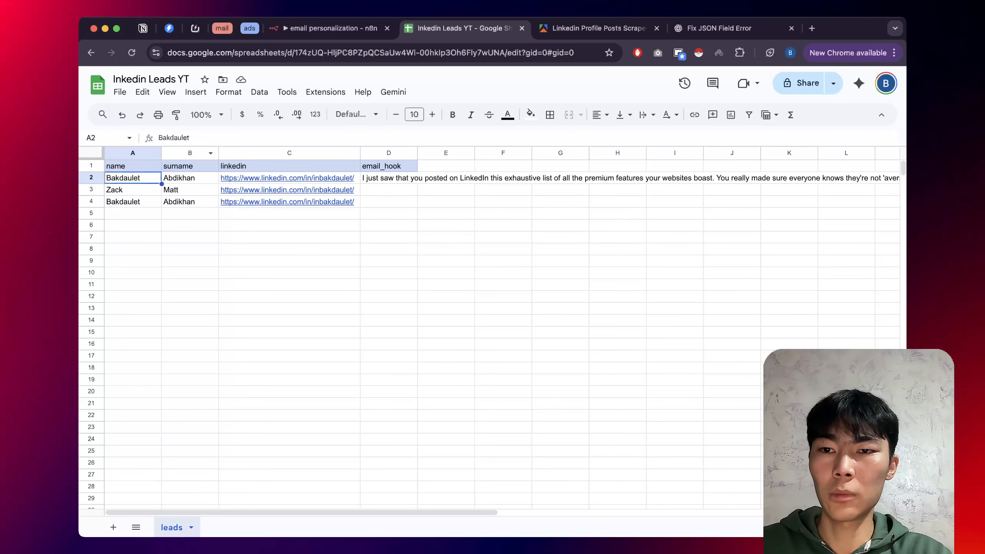
{"action": "left_click_drag", "start_coordinate": [133, 178], "coordinate": [287, 178]}
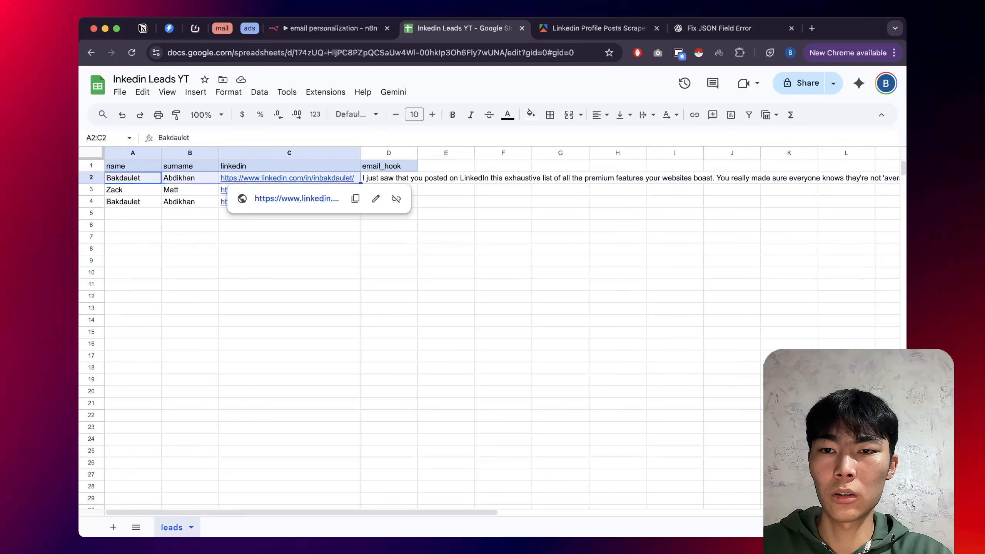
{"action": "left_click", "coordinate": [190, 225]}
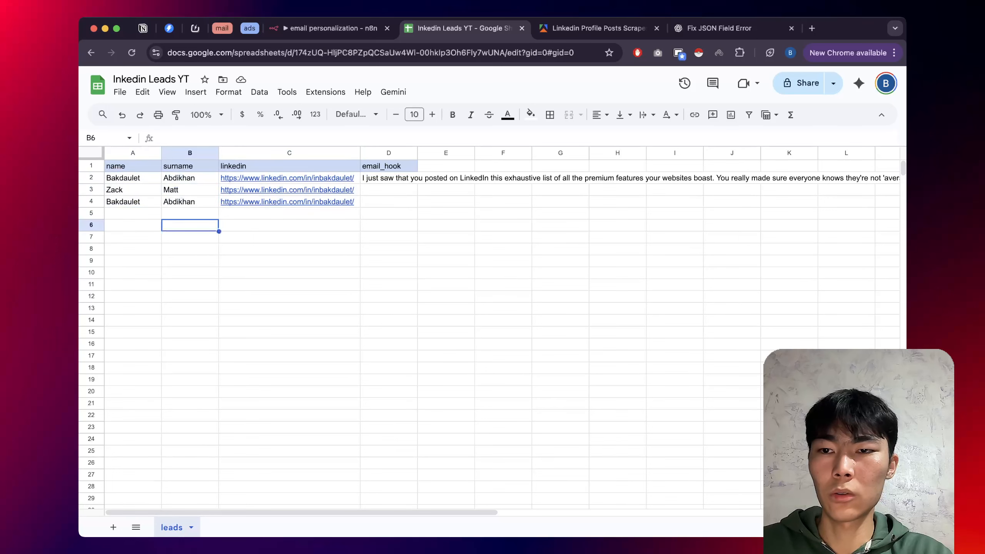
{"action": "left_click", "coordinate": [133, 190]}
{"action": "left_click_drag", "start_coordinate": [132, 190], "coordinate": [287, 202]}
{"action": "key", "text": "BackSpace"}
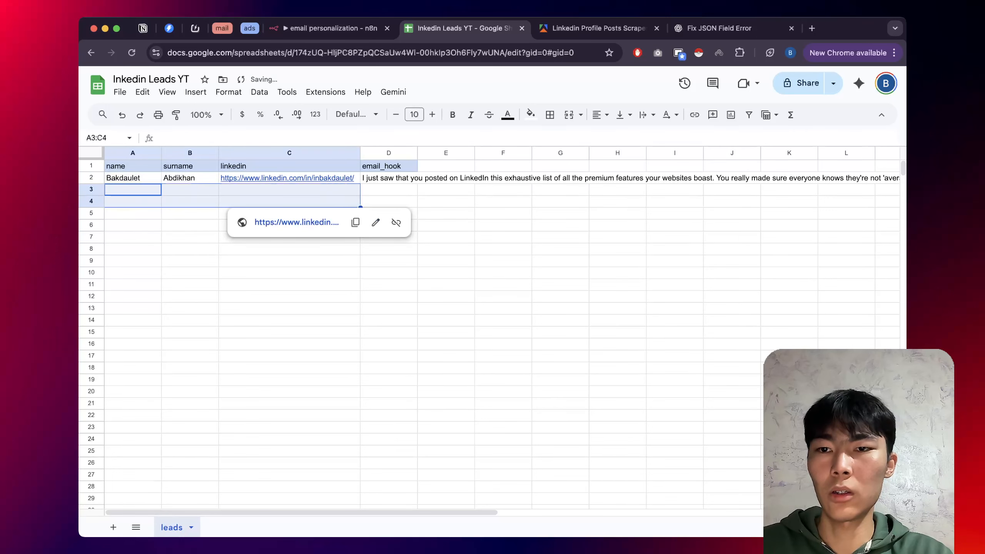
Copy the first lead's data A2:C2 into rows 3 and 4.
{"action": "left_click", "coordinate": [133, 178]}
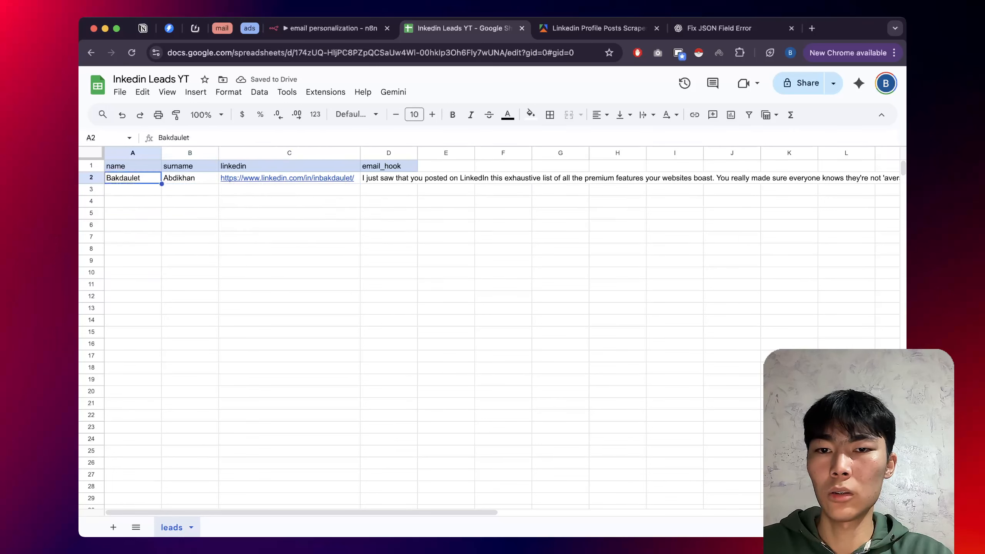
{"action": "left_click_drag", "start_coordinate": [133, 178], "coordinate": [287, 179]}
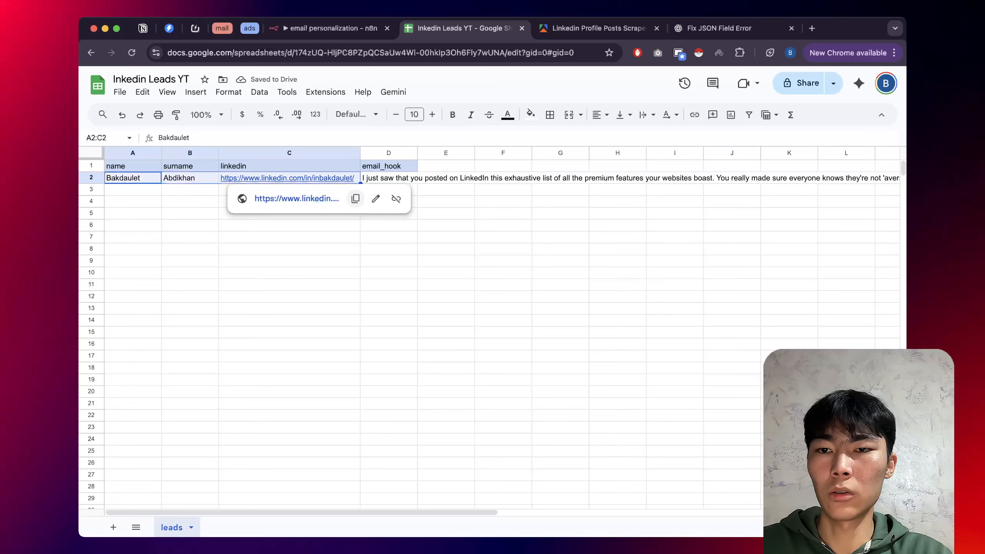
{"action": "left_click_drag", "start_coordinate": [133, 178], "coordinate": [287, 179]}
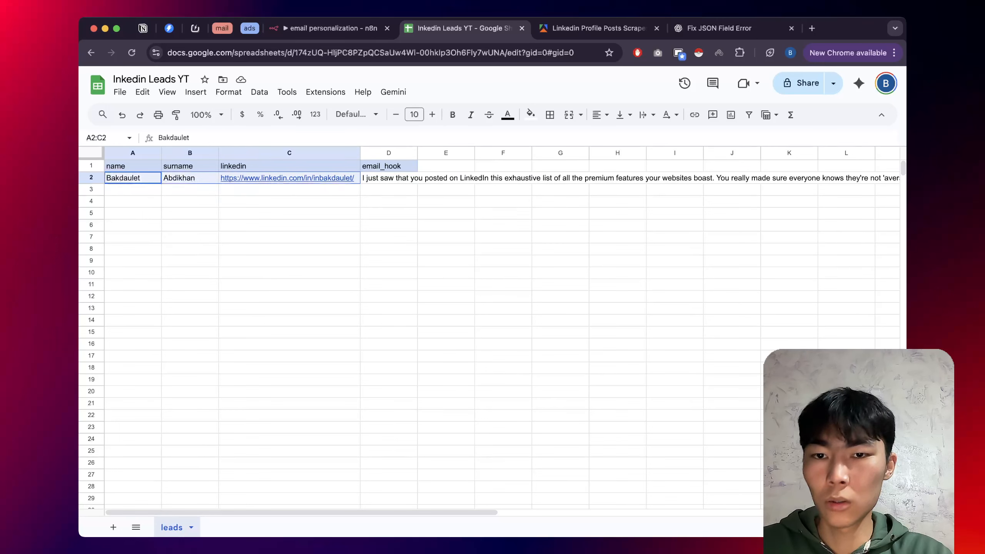
{"action": "left_click", "coordinate": [289, 284]}
{"action": "left_click", "coordinate": [128, 178]}
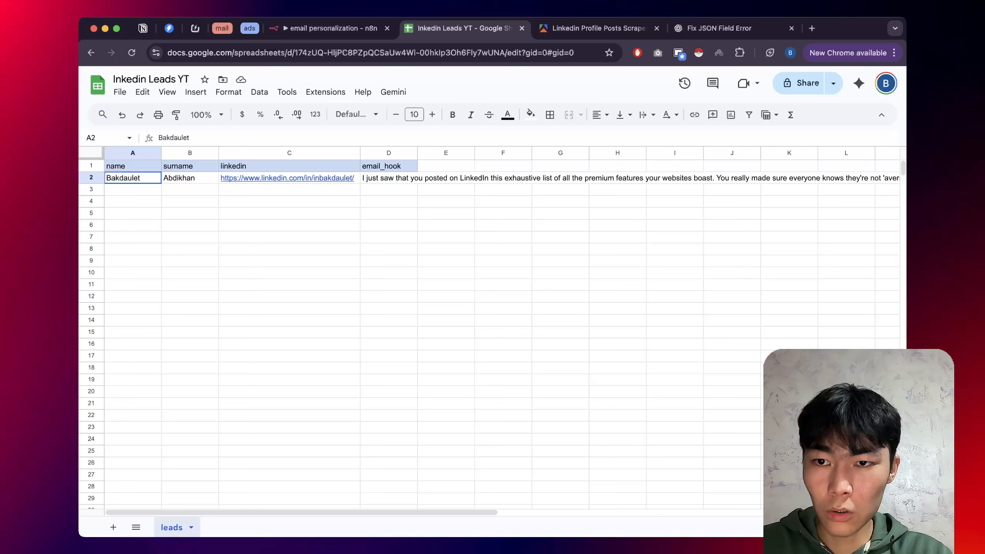
{"action": "left_click_drag", "start_coordinate": [128, 178], "coordinate": [289, 178]}
{"action": "type", "text": "ç"}
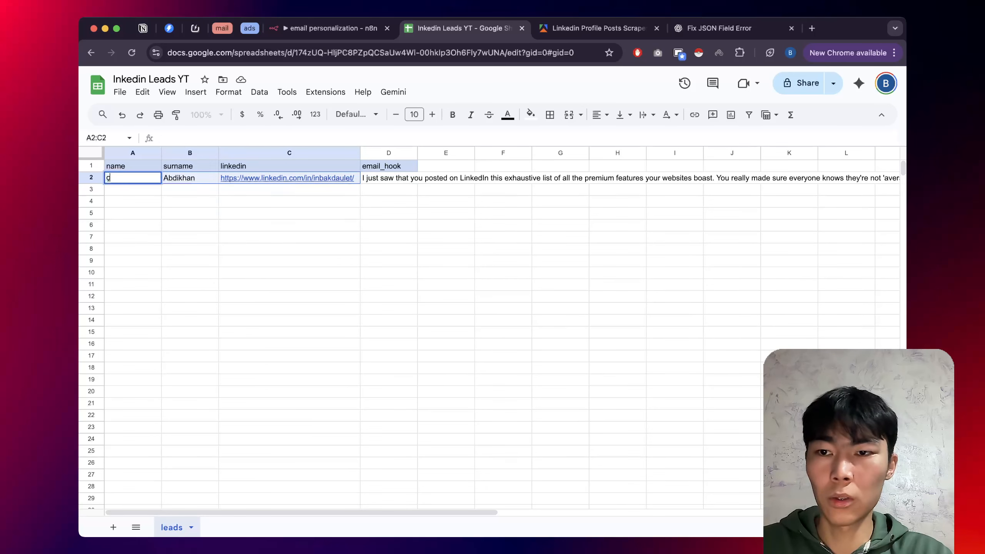
{"action": "key", "text": "BackSpace"}
{"action": "key", "text": "Return"}
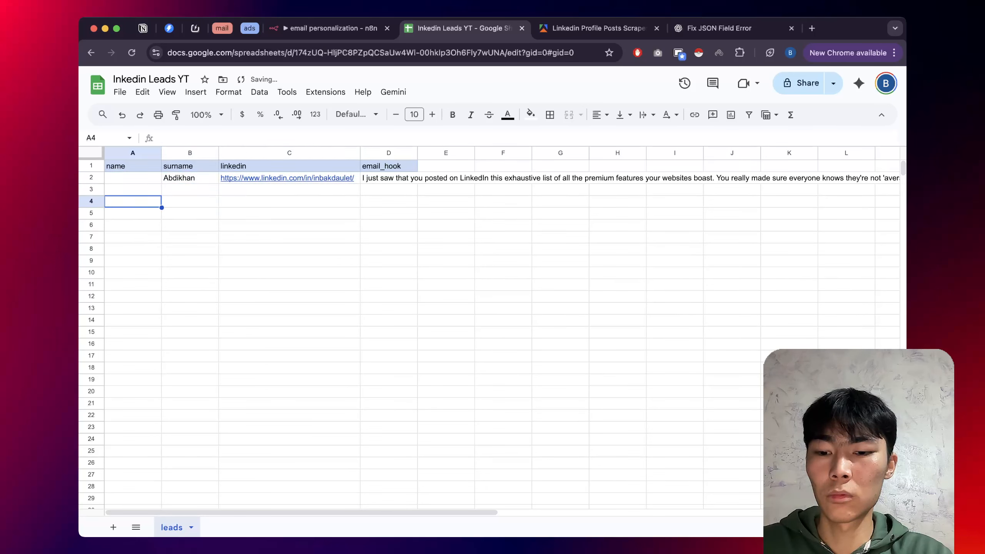
{"action": "key", "text": "super+z"}
{"action": "key", "text": "super+c"}
{"action": "left_click_drag", "start_coordinate": [132, 189], "coordinate": [290, 202]}
{"action": "key", "text": "super+v"}
Clear the old email hook from D2 and return to the n8n workflow.
{"action": "left_click", "coordinate": [389, 190]}
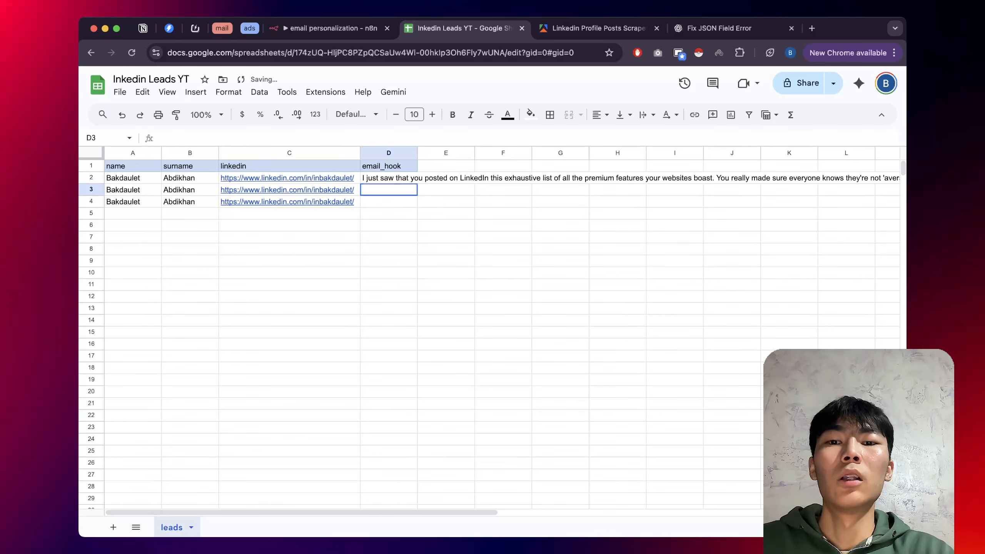
{"action": "left_click", "coordinate": [389, 179]}
{"action": "key", "text": "BackSpace"}
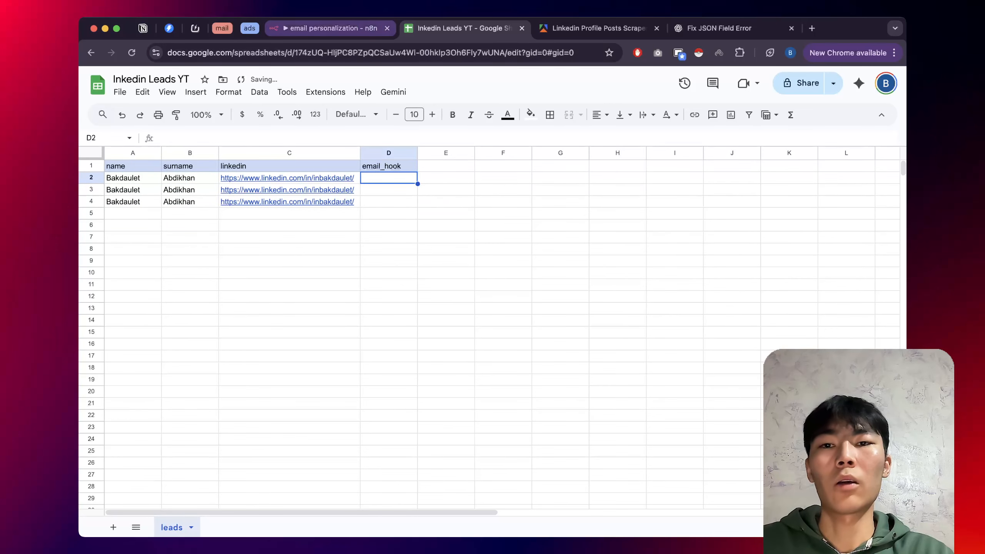
{"action": "left_click", "coordinate": [330, 28]}
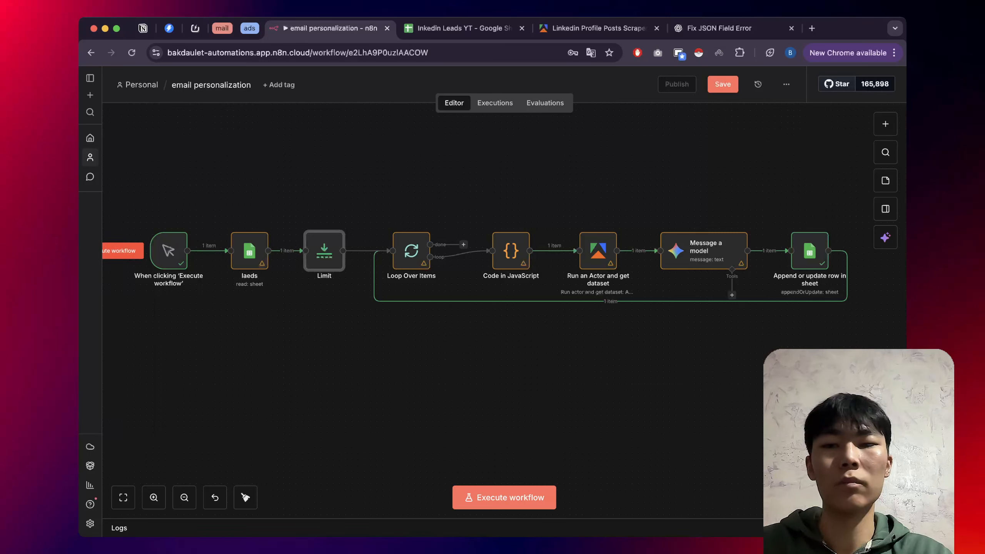
Start a full run of the email personalization workflow with Execute workflow.
{"action": "left_click", "coordinate": [123, 251]}
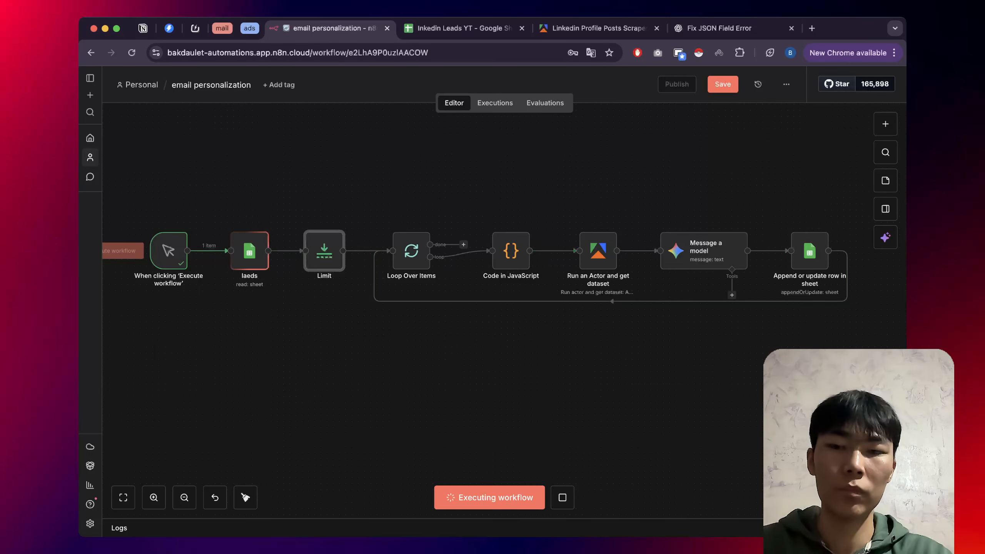
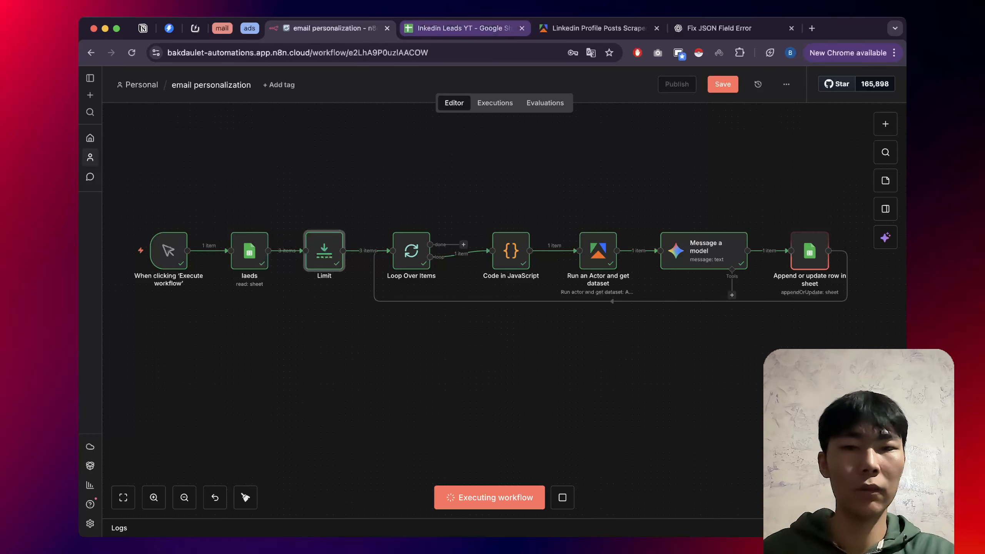
Watch the running workflow, checking which email hooks have reached the leads sheet so far.
{"action": "left_click", "coordinate": [463, 28]}
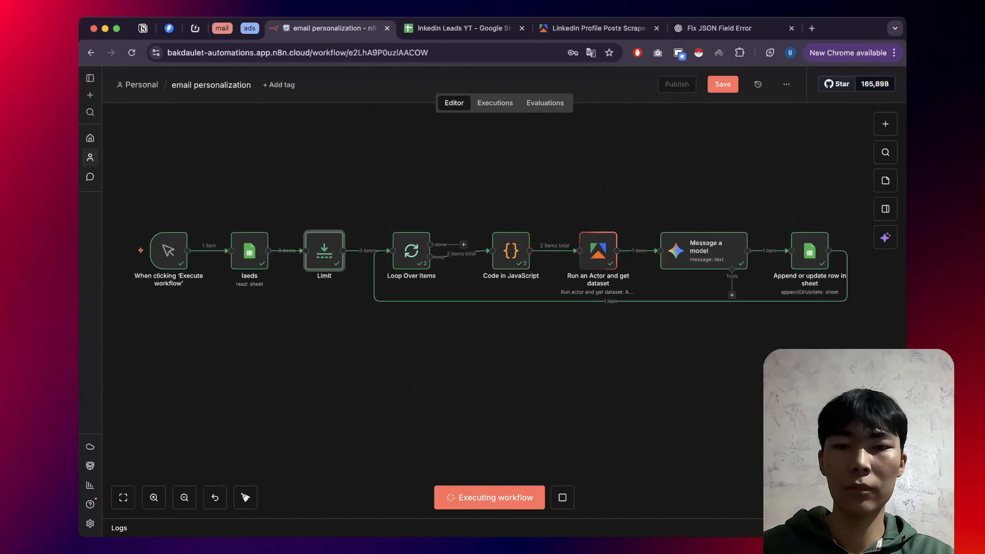
{"action": "left_click", "coordinate": [330, 28]}
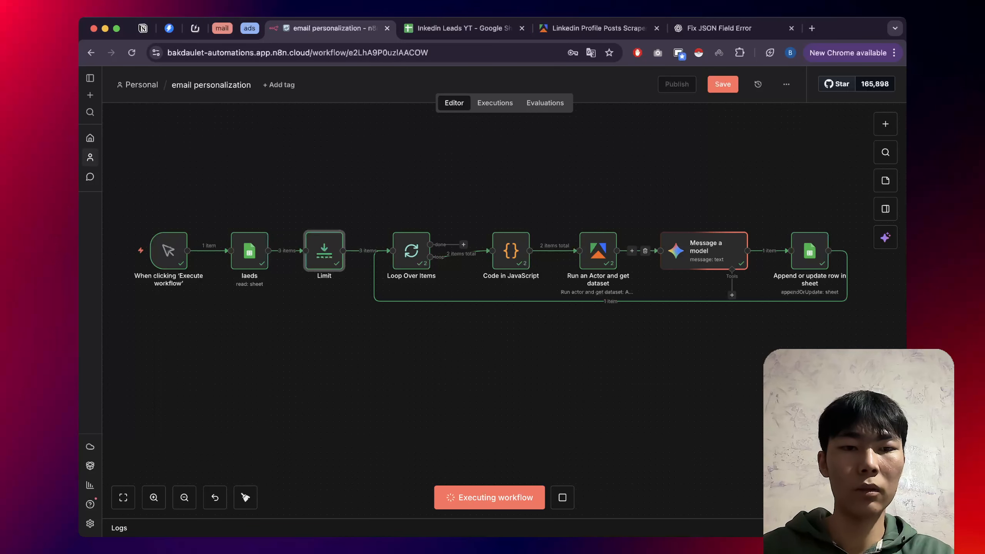
{"action": "left_click", "coordinate": [464, 29]}
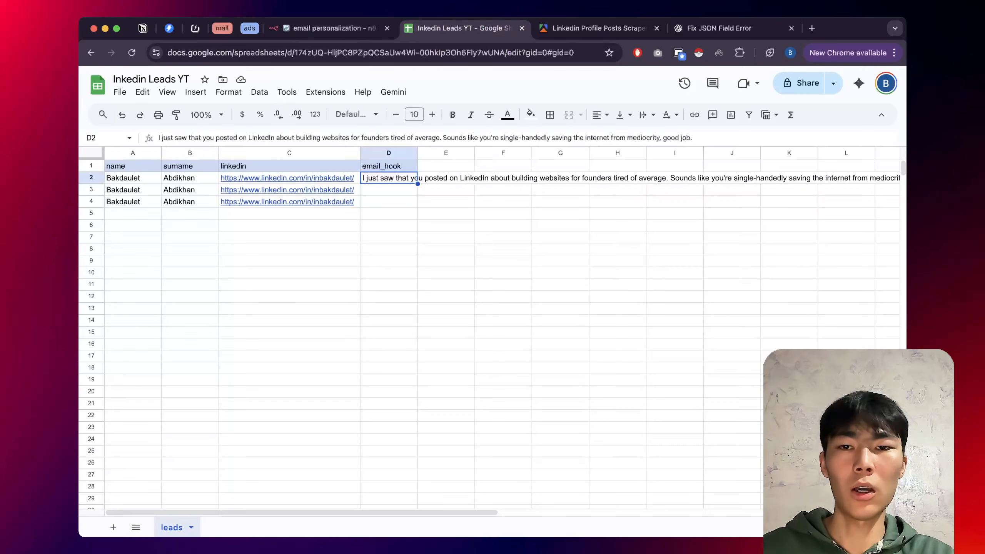
{"action": "left_click", "coordinate": [389, 190]}
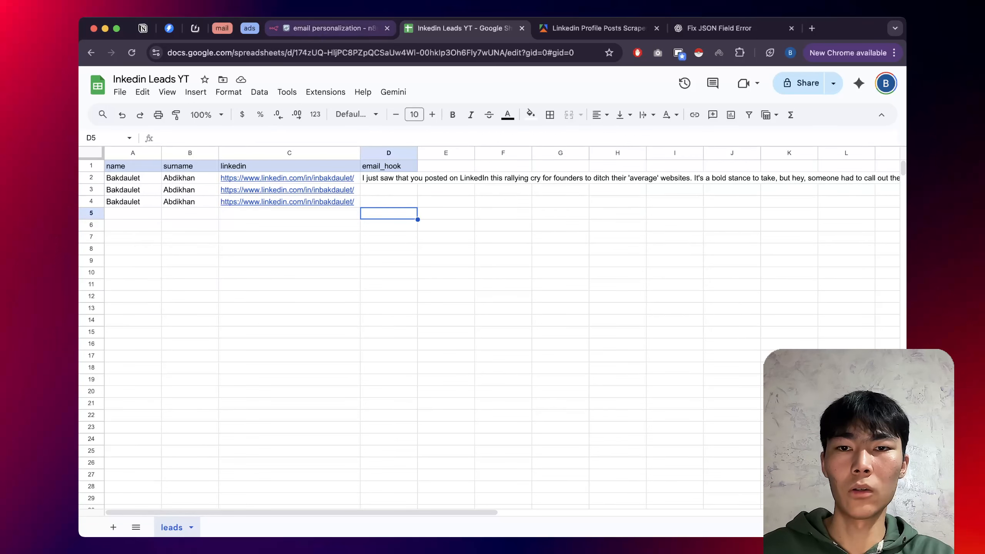
{"action": "left_click", "coordinate": [330, 28]}
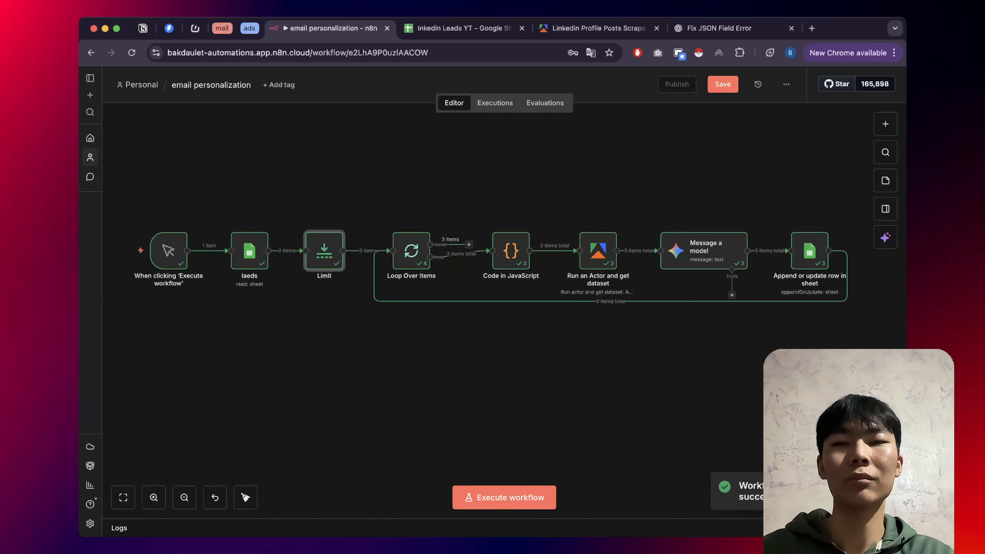
{"action": "left_click", "coordinate": [465, 29]}
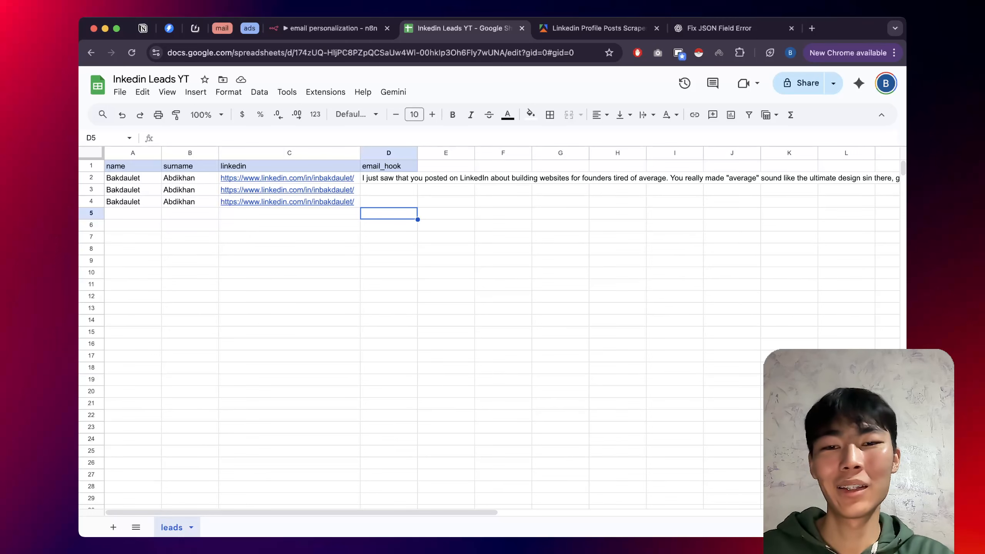
Read the full email hook in D2 and review the leads in rows 3 and 4.
{"action": "left_click", "coordinate": [388, 178]}
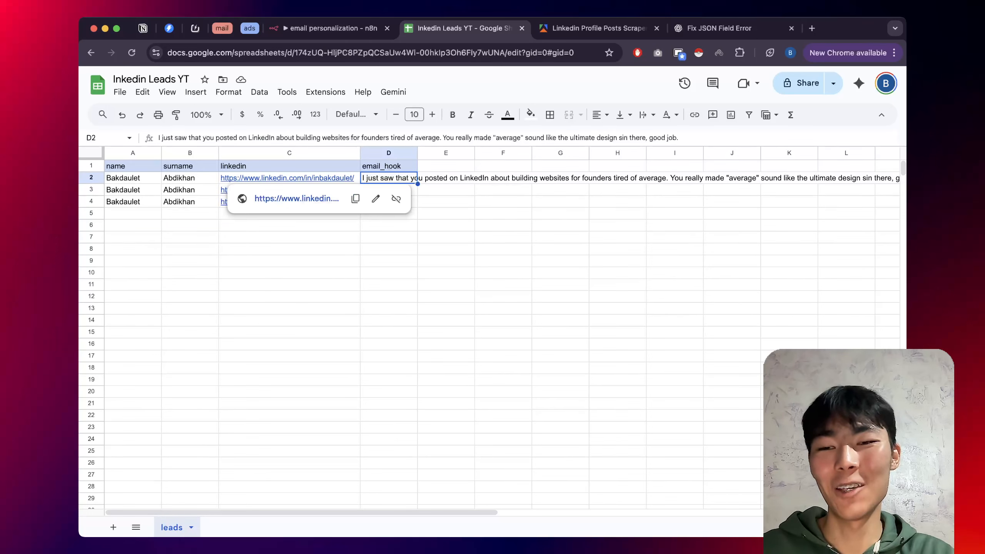
{"action": "left_click", "coordinate": [326, 179]}
{"action": "left_click", "coordinate": [389, 237]}
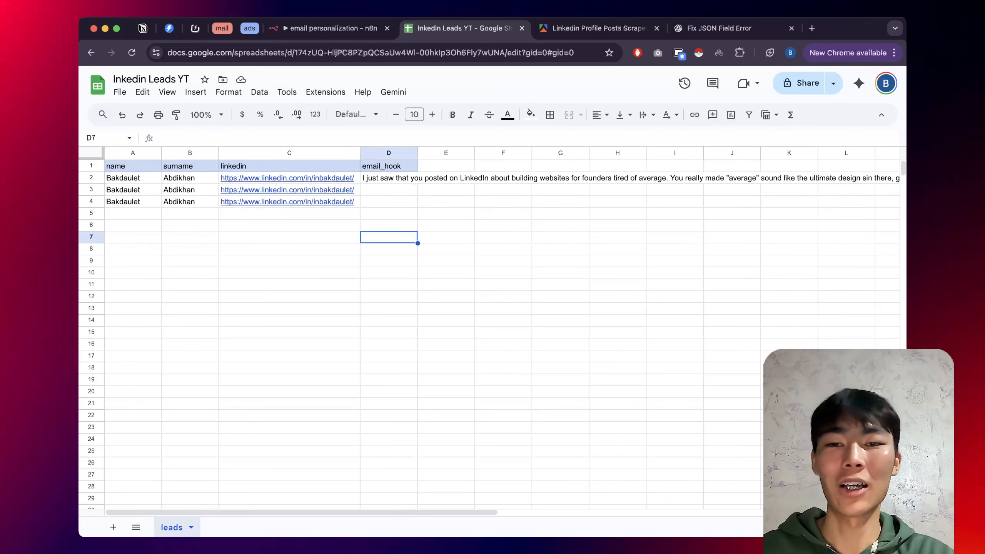
{"action": "mouse_move", "coordinate": [318, 178]}
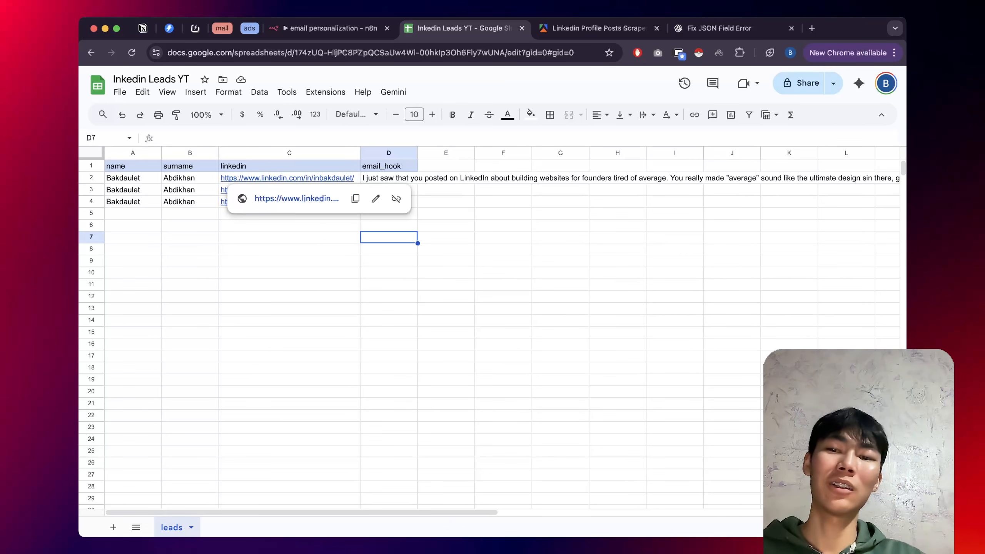
{"action": "left_click", "coordinate": [389, 285]}
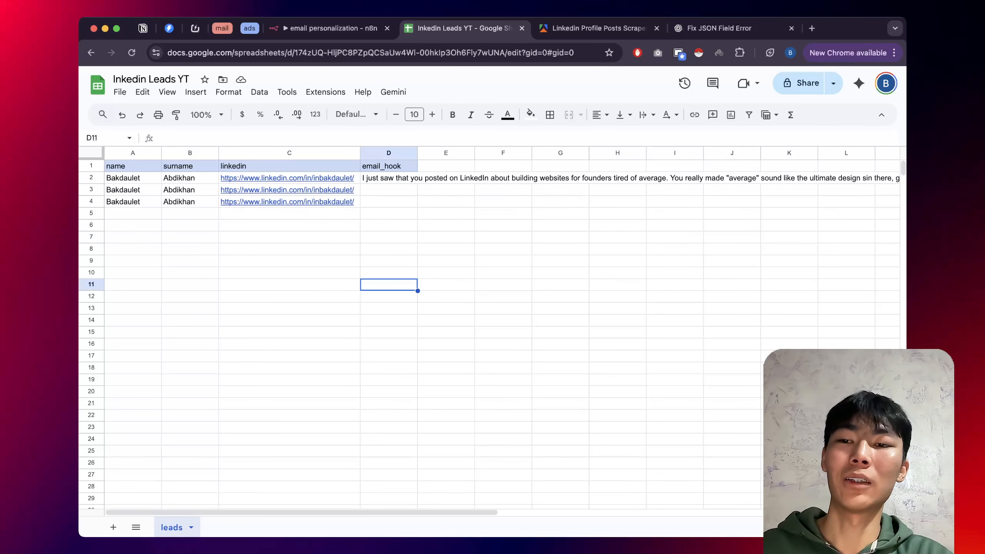
{"action": "left_click", "coordinate": [91, 190]}
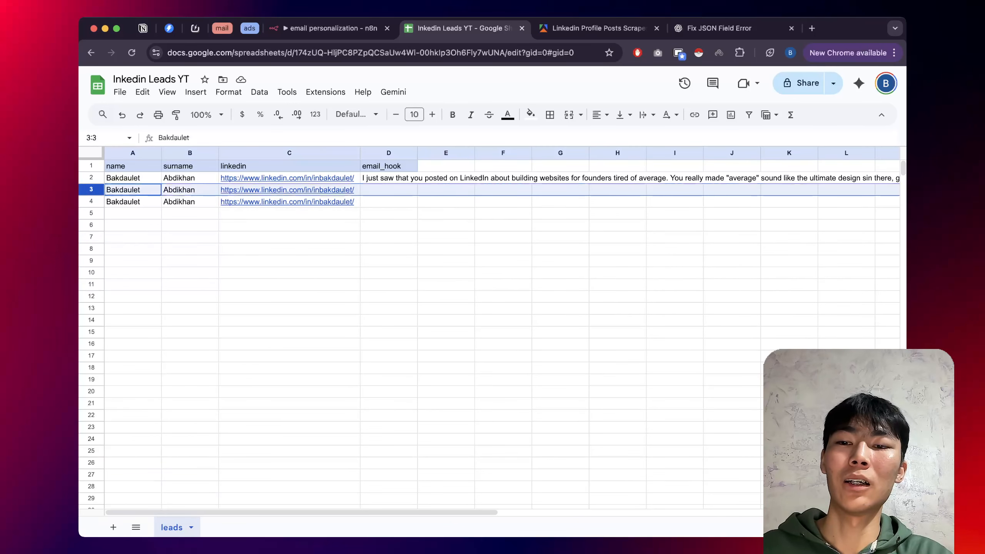
{"action": "left_click", "coordinate": [91, 201]}
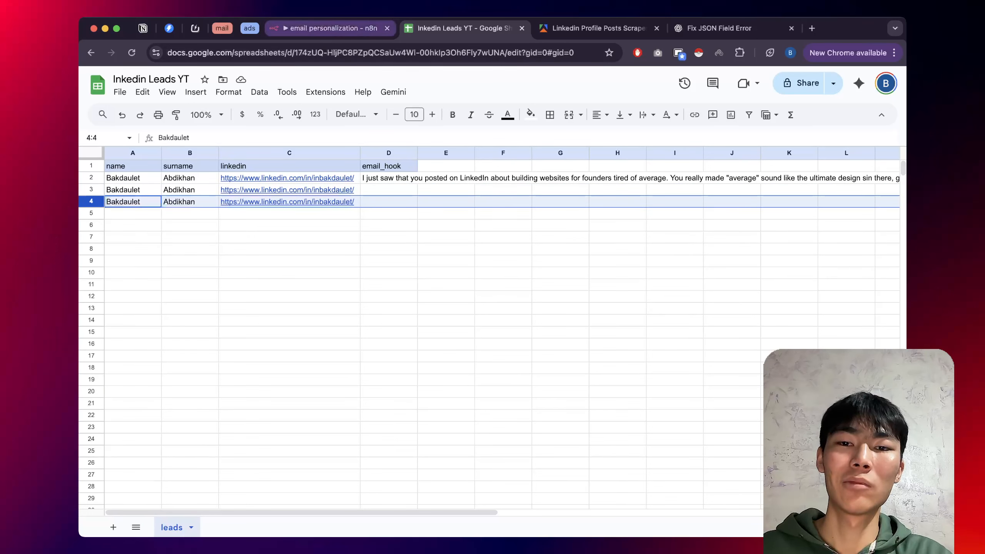
Copy D2's email hook into D3:D4, then save the n8n workflow.
{"action": "left_click", "coordinate": [391, 179]}
{"action": "key", "text": "super+c"}
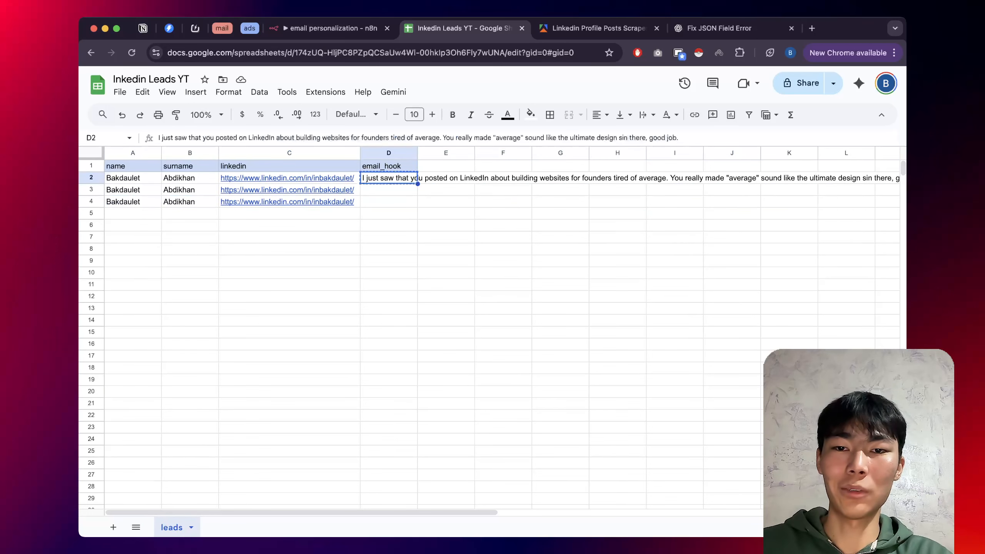
{"action": "left_click", "coordinate": [388, 190]}
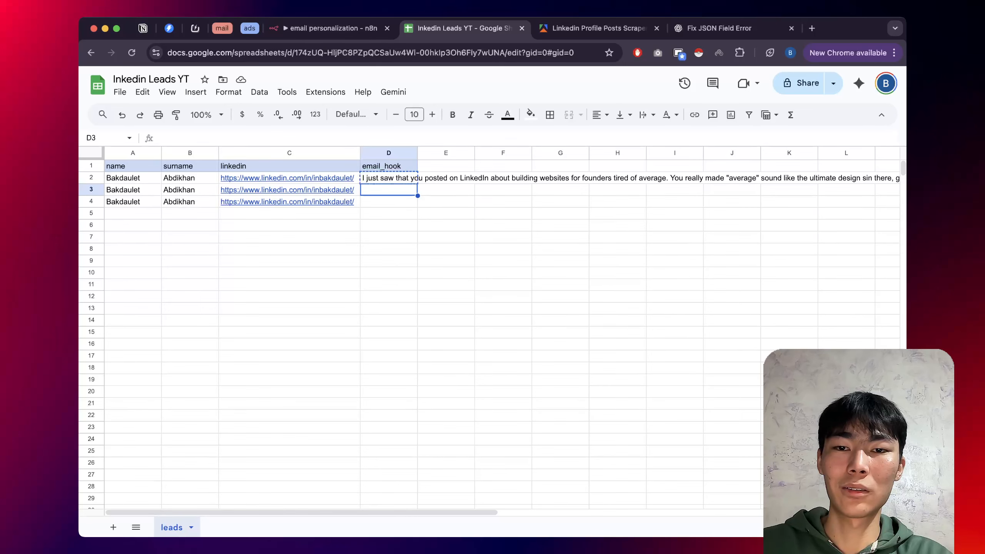
{"action": "key", "text": "shift+Down"}
{"action": "key", "text": "super+v"}
{"action": "left_click", "coordinate": [388, 237]}
{"action": "key", "text": "ctrl+shift+Tab"}
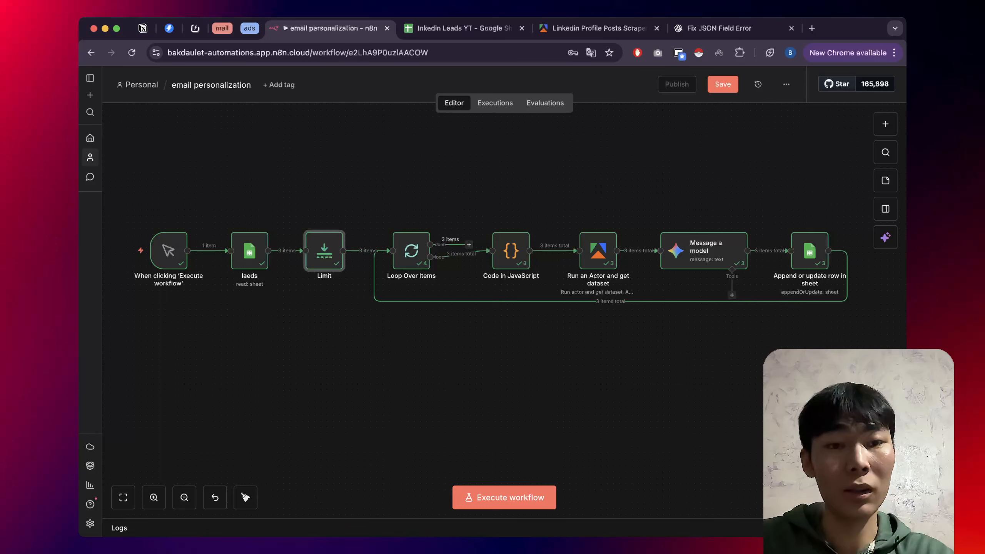
{"action": "key", "text": "super+s"}
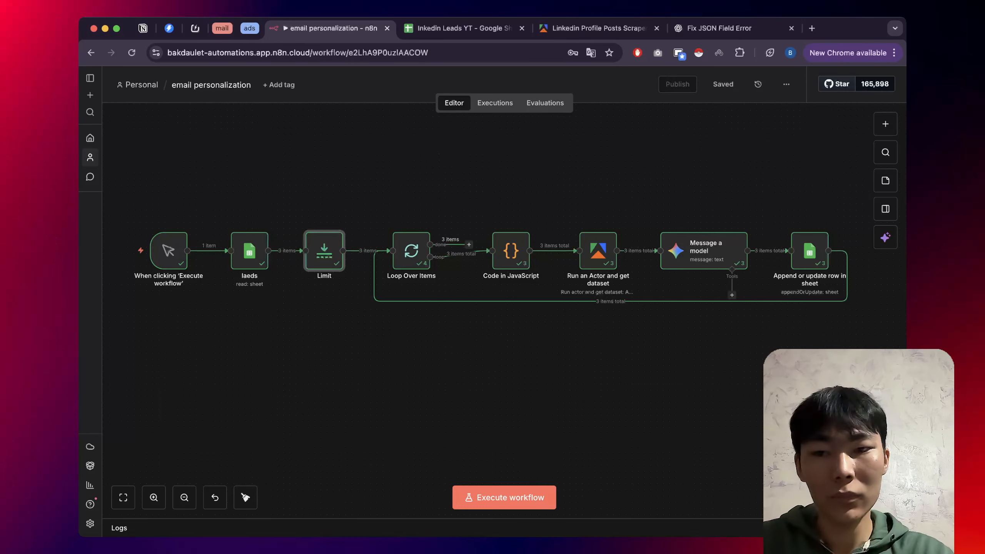